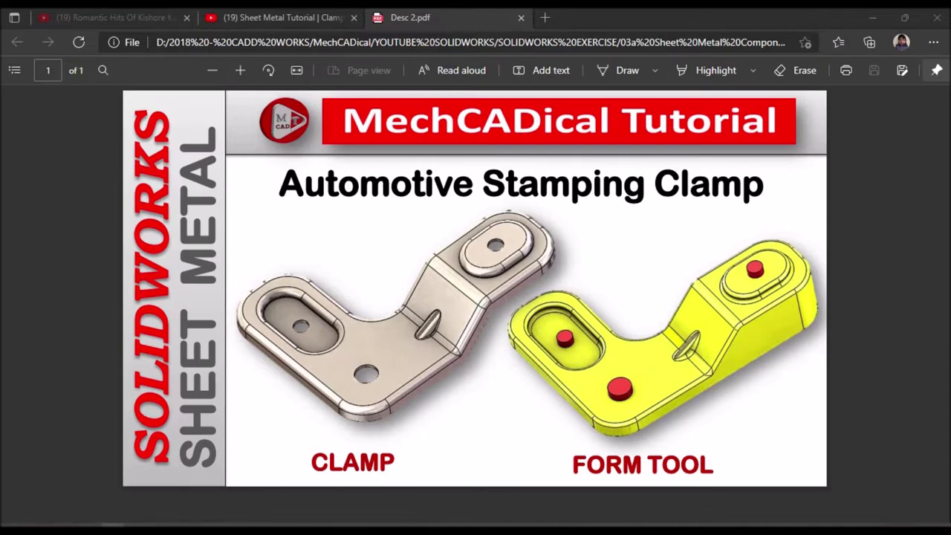
Switch from the reference PDF to the finished Automotive Clamp part and examine its shape from several angles.
{"action": "left_click", "coordinate": [573, 248]}
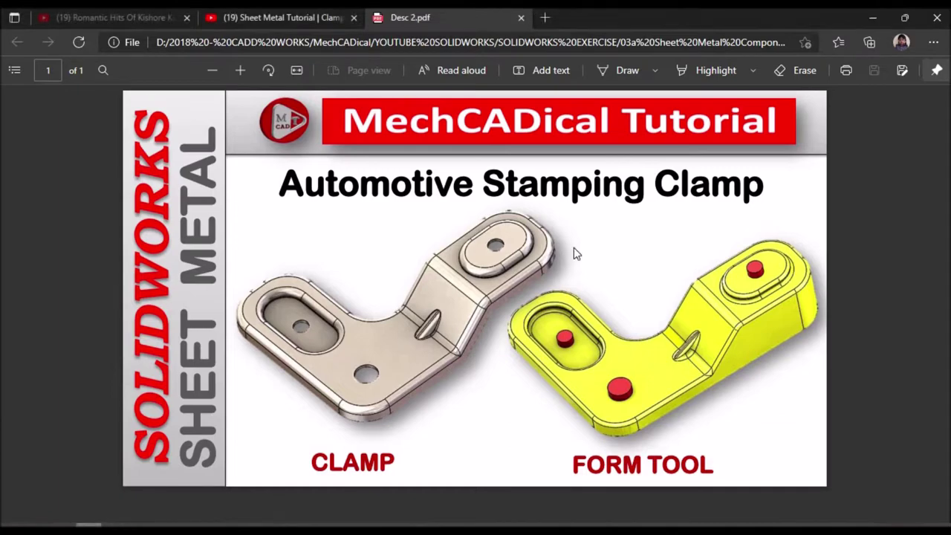
{"action": "left_click", "coordinate": [879, 16]}
{"action": "middle_click_drag", "start_coordinate": [584, 338], "coordinate": [557, 334]}
{"action": "scroll", "coordinate": [557, 334], "scroll_direction": "down", "scroll_amount": 5}
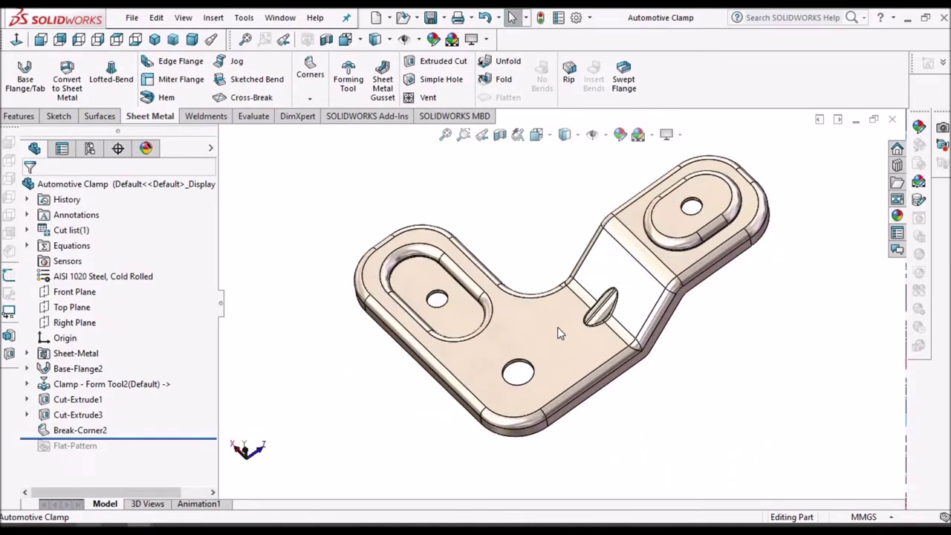
{"action": "left_click", "coordinate": [558, 331]}
{"action": "middle_click_drag", "start_coordinate": [566, 313], "coordinate": [524, 334]}
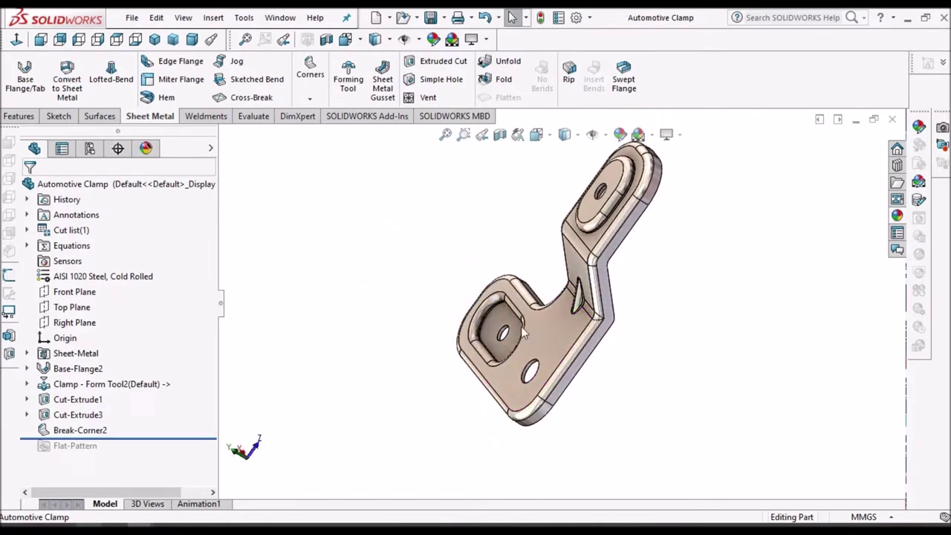
{"action": "middle_click_drag", "start_coordinate": [591, 290], "coordinate": [557, 282]}
{"action": "scroll", "coordinate": [550, 286], "scroll_direction": "up", "scroll_amount": 1}
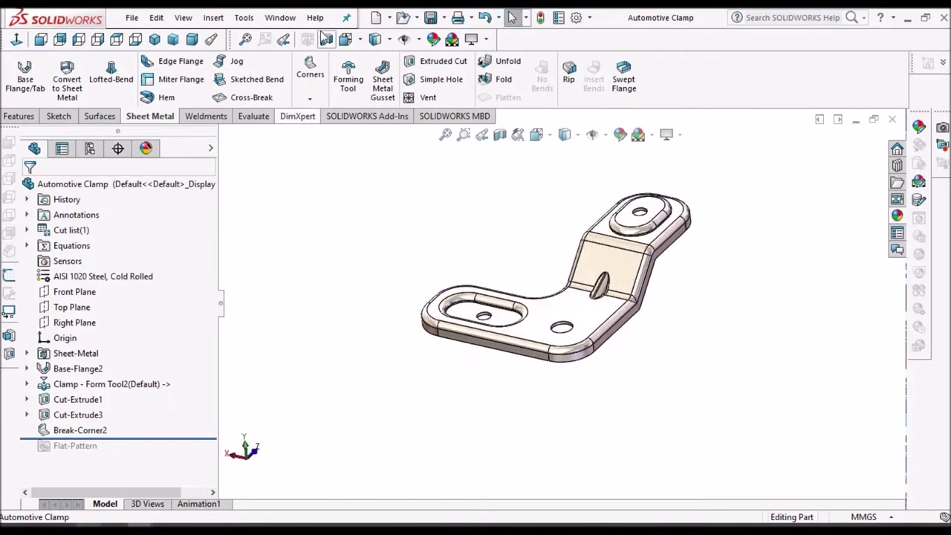
Switch to the finished Clamp - Form Tool part and examine its pockets, pins and rib from several angles.
{"action": "left_click", "coordinate": [278, 21]}
{"action": "left_click", "coordinate": [336, 183]}
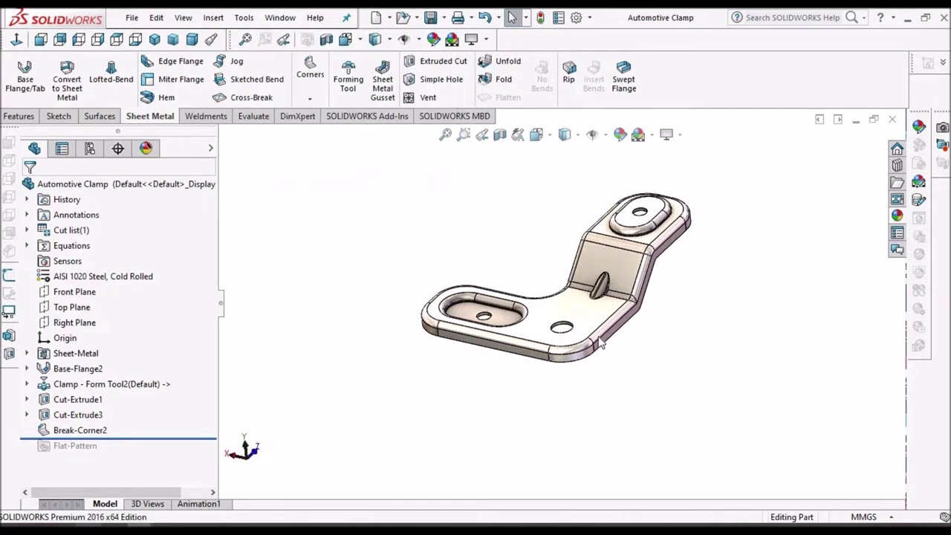
{"action": "key", "text": "ctrl+Tab"}
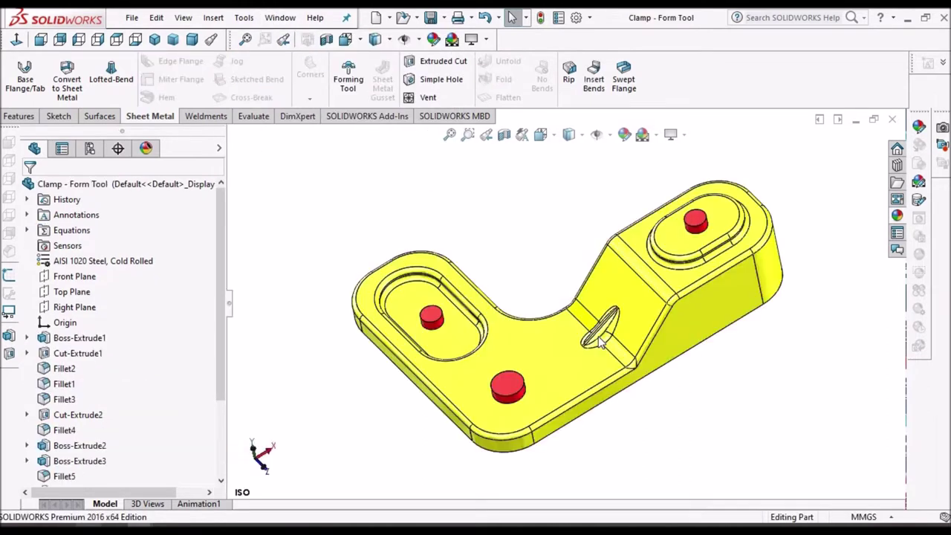
{"action": "middle_click_drag", "start_coordinate": [587, 352], "coordinate": [592, 374]}
{"action": "scroll", "coordinate": [557, 343], "scroll_direction": "down", "scroll_amount": 2}
{"action": "middle_click_drag", "start_coordinate": [557, 343], "coordinate": [567, 418]}
{"action": "scroll", "coordinate": [566, 408], "scroll_direction": "up", "scroll_amount": 3}
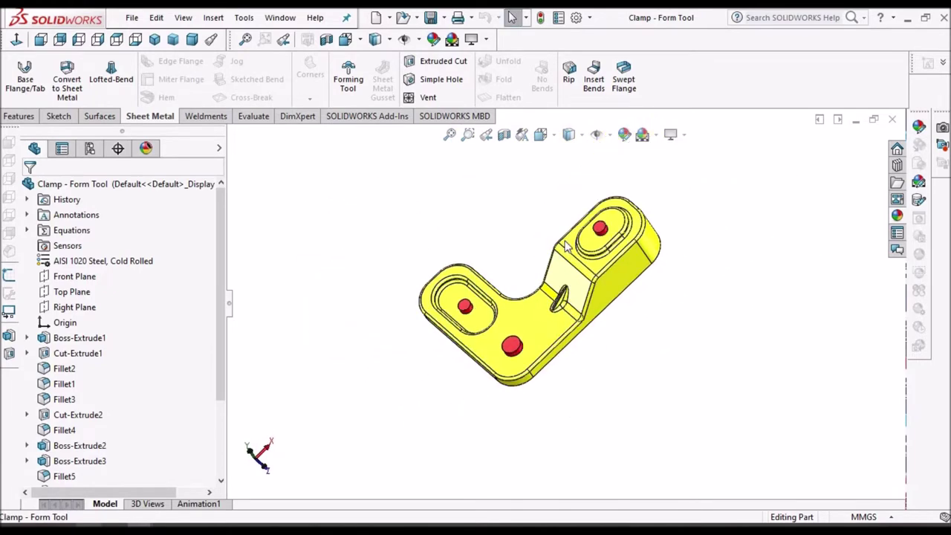
{"action": "scroll", "coordinate": [566, 271], "scroll_direction": "down", "scroll_amount": 2}
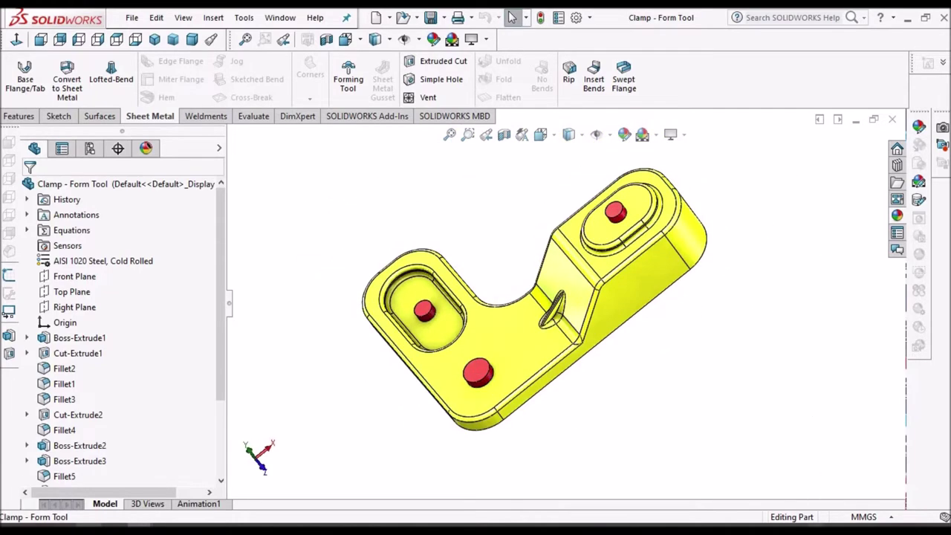
Switch to the SOLIDWORKS window with the Clamp - Form Tool part that contains only the stepped profile sketch.
{"action": "left_click", "coordinate": [798, 529]}
{"action": "left_click", "coordinate": [826, 510]}
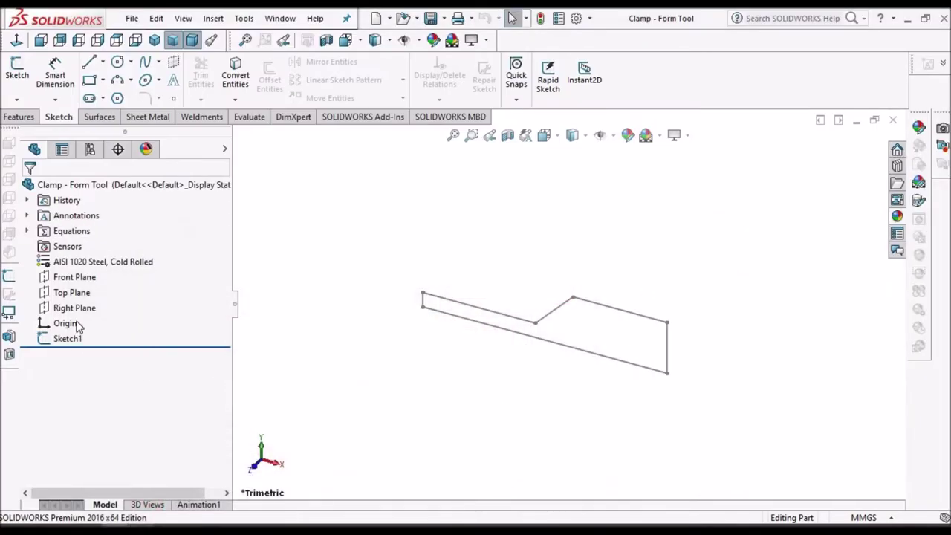
{"action": "right_click", "coordinate": [66, 341]}
{"action": "left_click", "coordinate": [450, 212]}
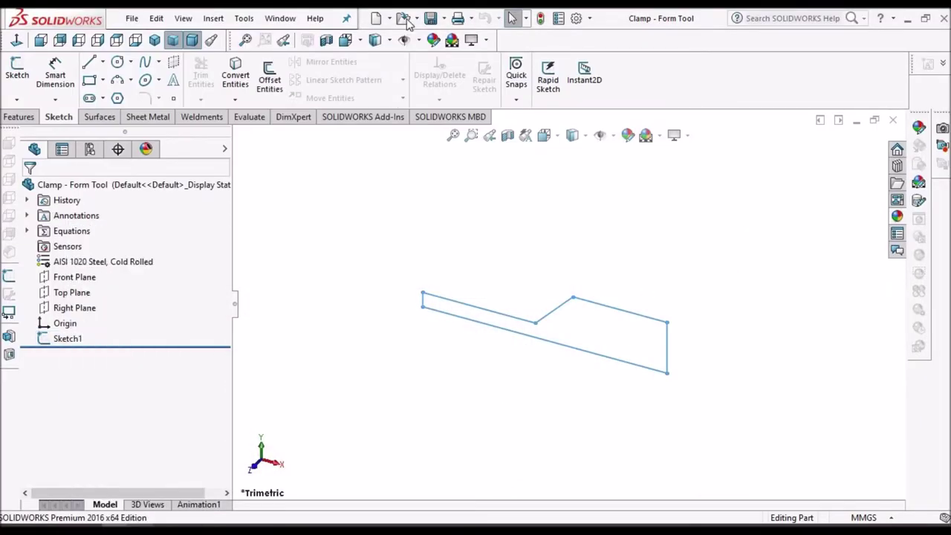
{"action": "left_click", "coordinate": [389, 19]}
{"action": "left_click", "coordinate": [395, 34]}
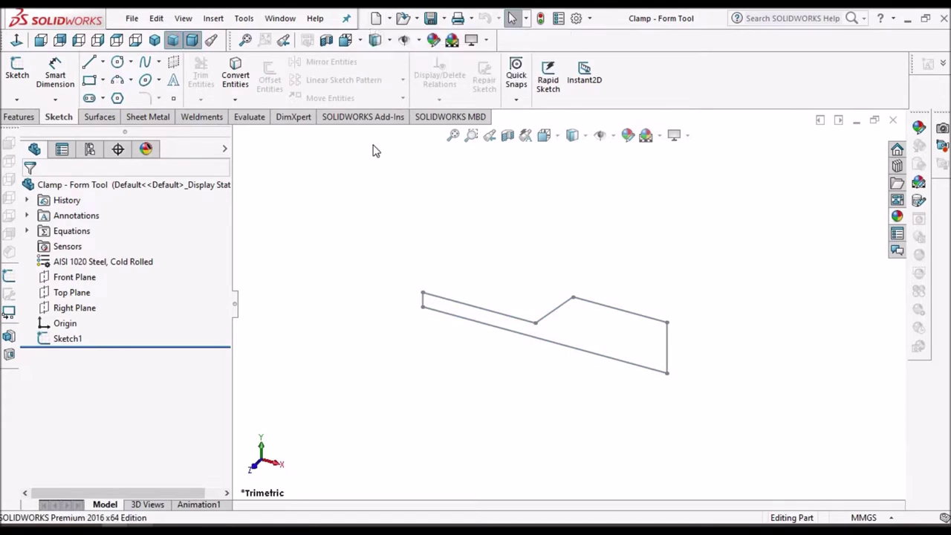
{"action": "left_click", "coordinate": [429, 149]}
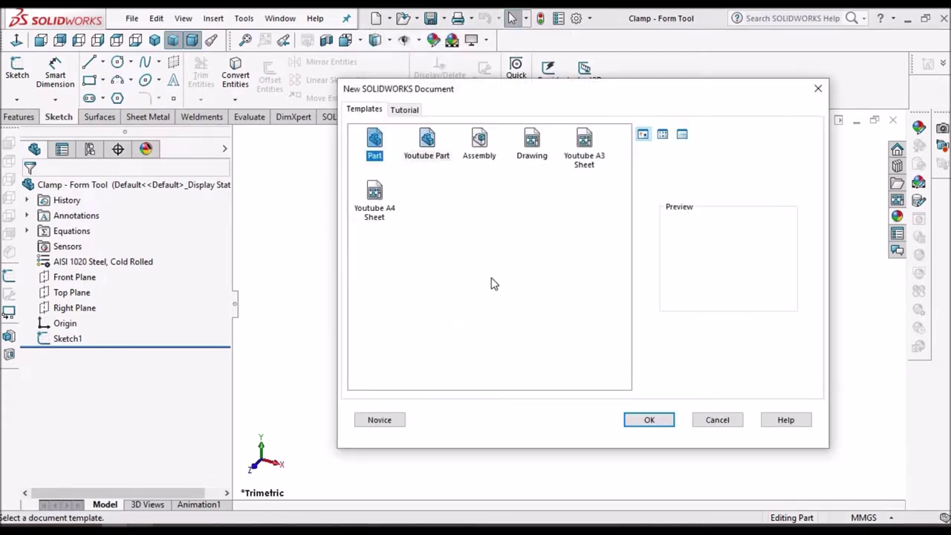
{"action": "left_click", "coordinate": [718, 421]}
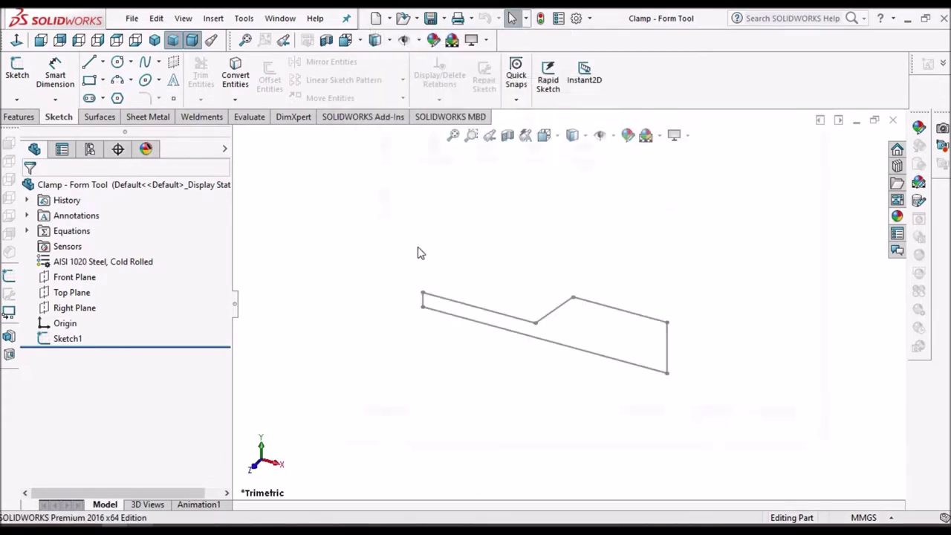
Open the stepped profile sketch and examine its dimensions in a view normal to the sketch, leaving the sketch unedited.
{"action": "right_click", "coordinate": [67, 338]}
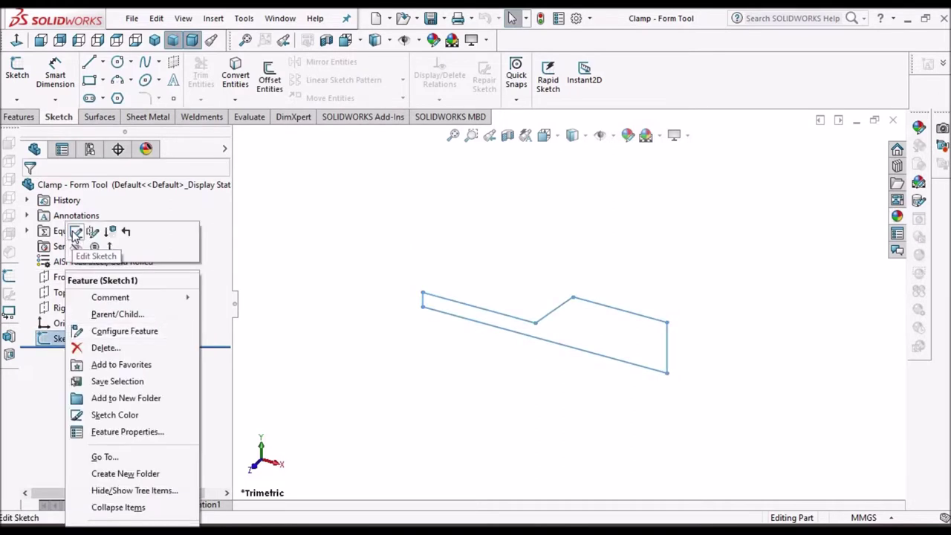
{"action": "left_click", "coordinate": [72, 228]}
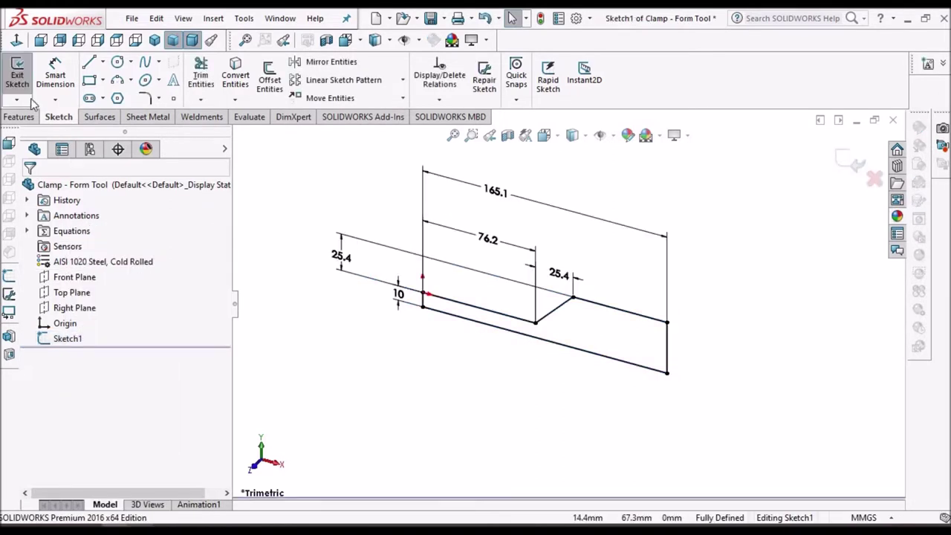
{"action": "left_click", "coordinate": [17, 42]}
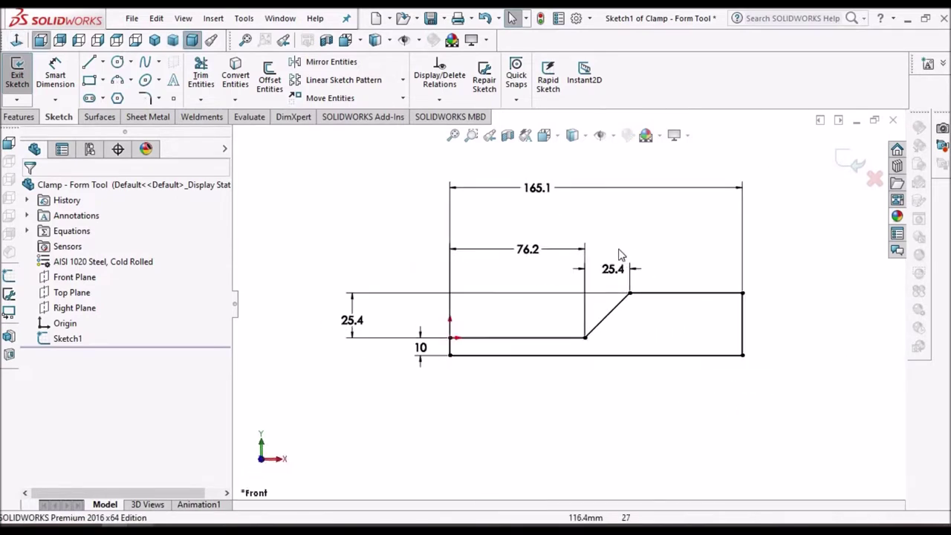
{"action": "left_click", "coordinate": [851, 161]}
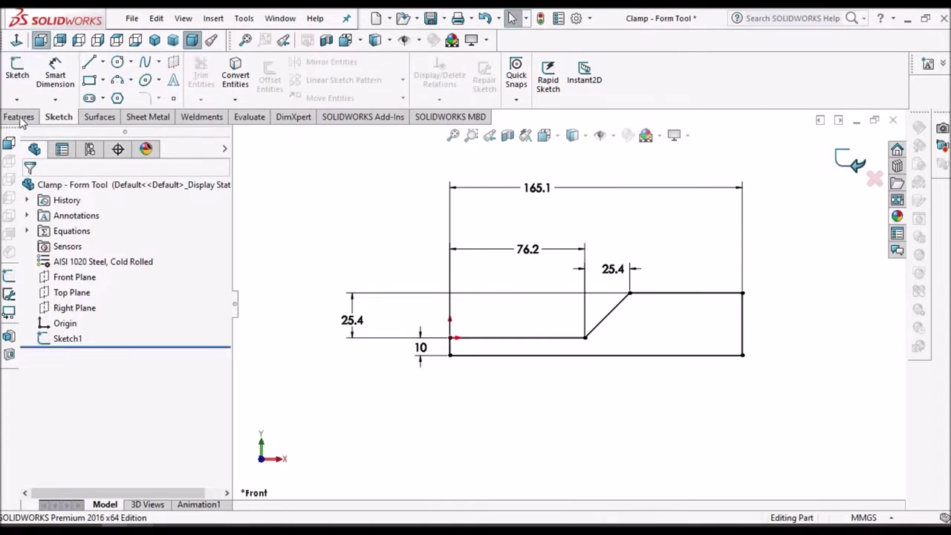
Extrude the stepped profile 127 mm with the Mid Plane end condition and save the part.
{"action": "left_click", "coordinate": [20, 118]}
{"action": "left_click", "coordinate": [24, 80]}
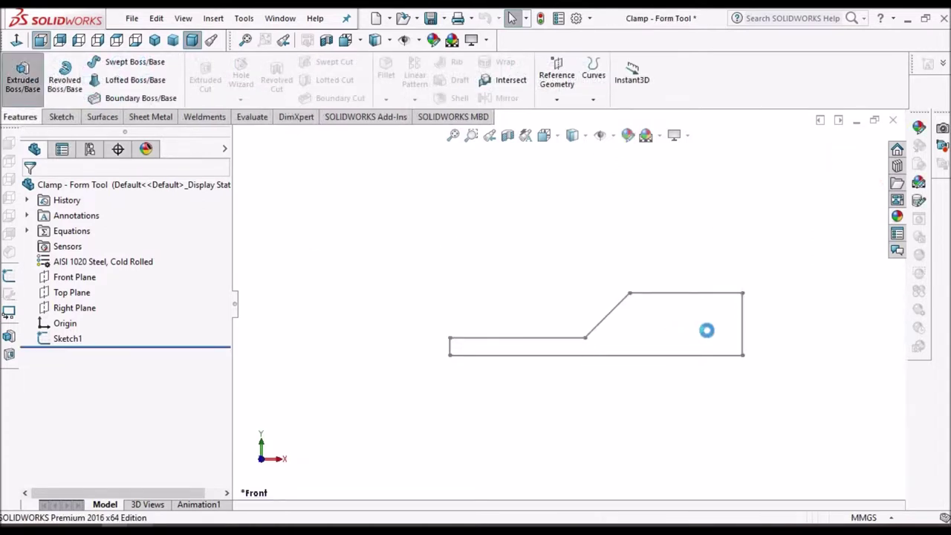
{"action": "left_click", "coordinate": [642, 292]}
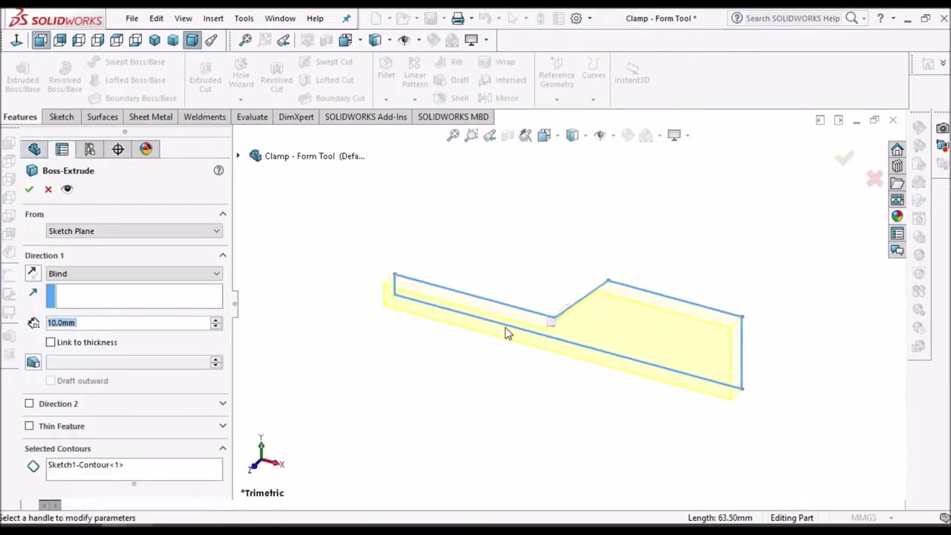
{"action": "left_click", "coordinate": [213, 274]}
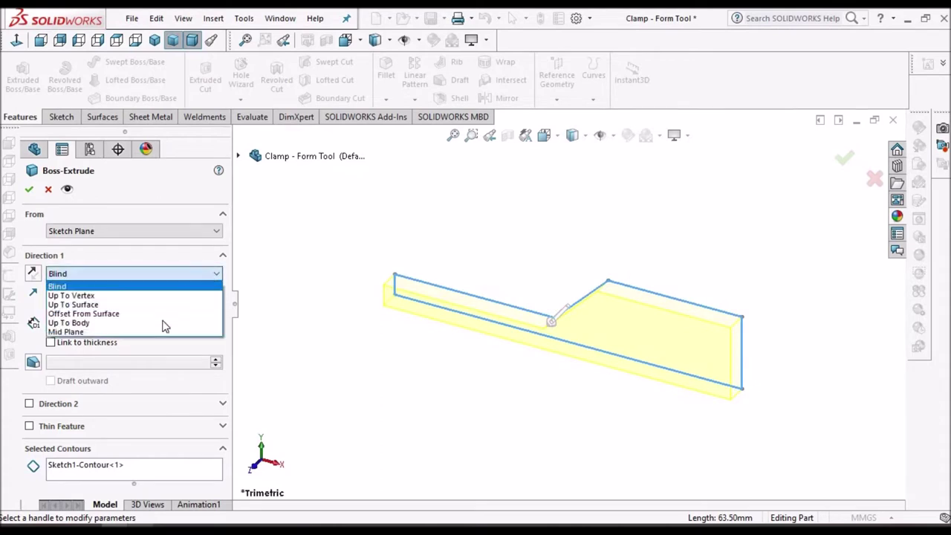
{"action": "left_click", "coordinate": [126, 329]}
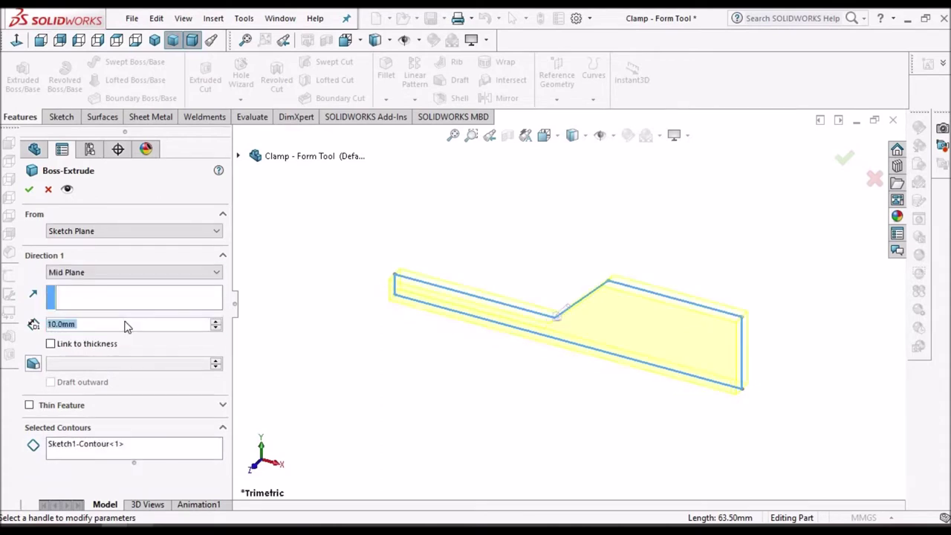
{"action": "type", "text": "127"}
{"action": "key", "text": "Return"}
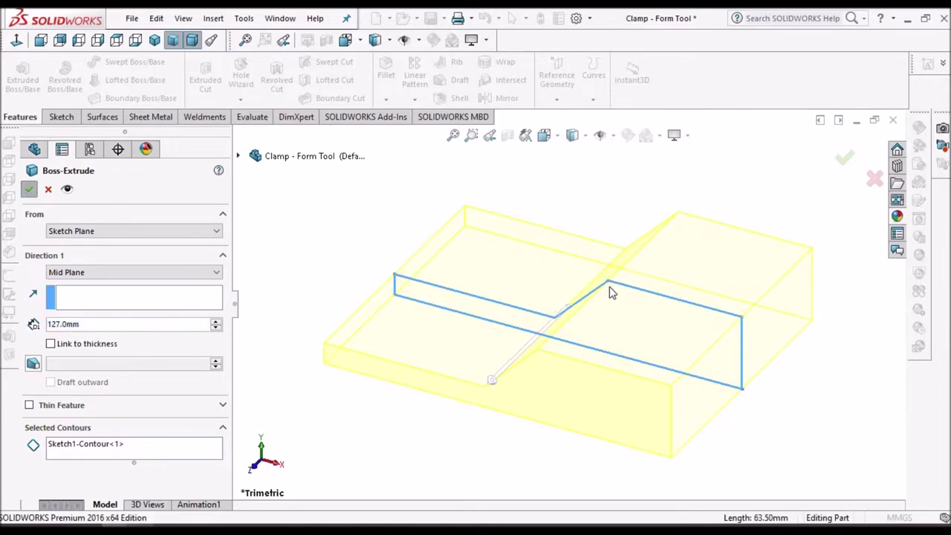
{"action": "key", "text": "Return"}
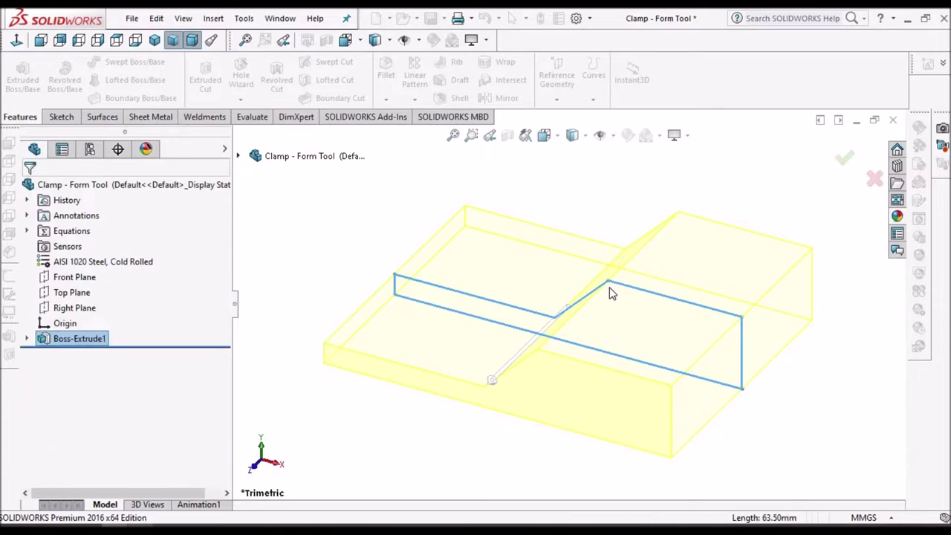
{"action": "left_click", "coordinate": [430, 17]}
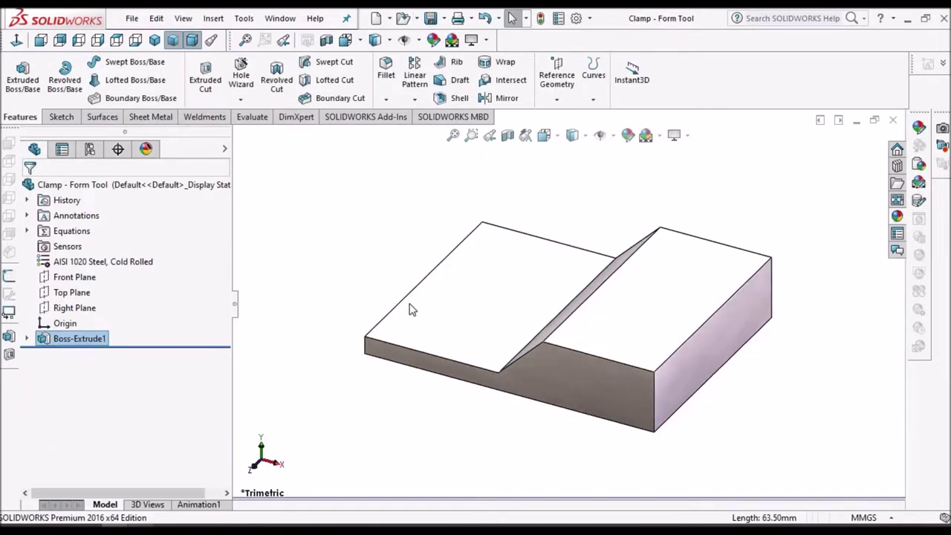
On the block's lower top face, sketch a corner rectangle about 184 mm long that overhangs the back edge and the raised end.
{"action": "left_click", "coordinate": [446, 327]}
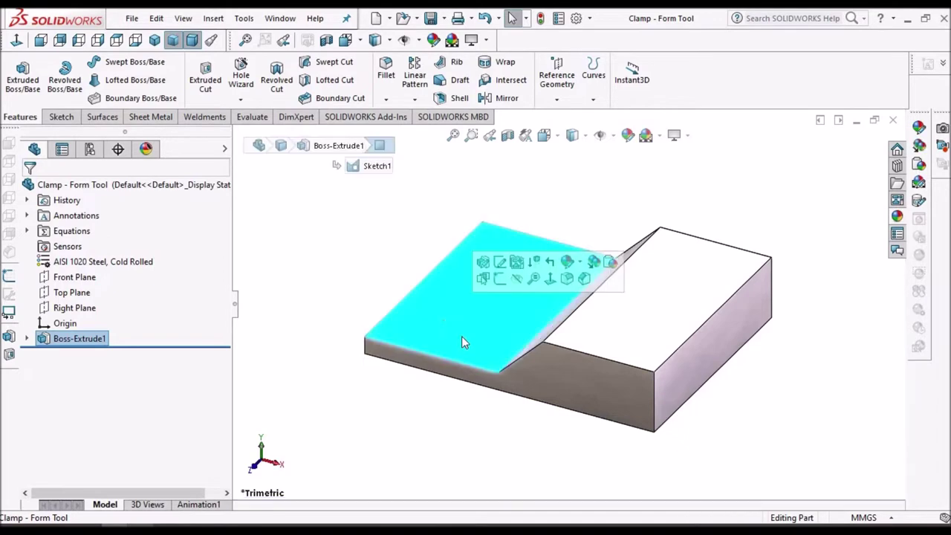
{"action": "left_click", "coordinate": [61, 118]}
{"action": "left_click", "coordinate": [17, 74]}
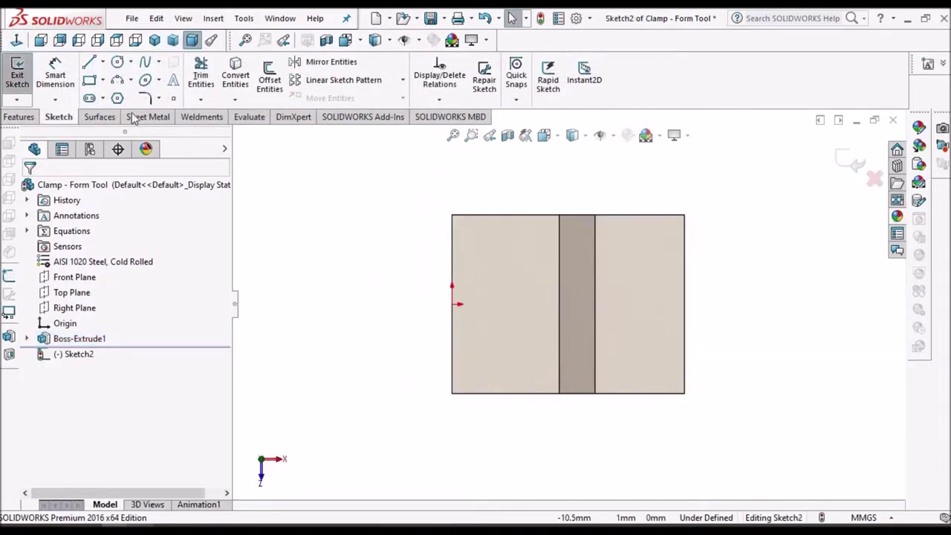
{"action": "left_click", "coordinate": [89, 80]}
{"action": "left_click", "coordinate": [488, 179]}
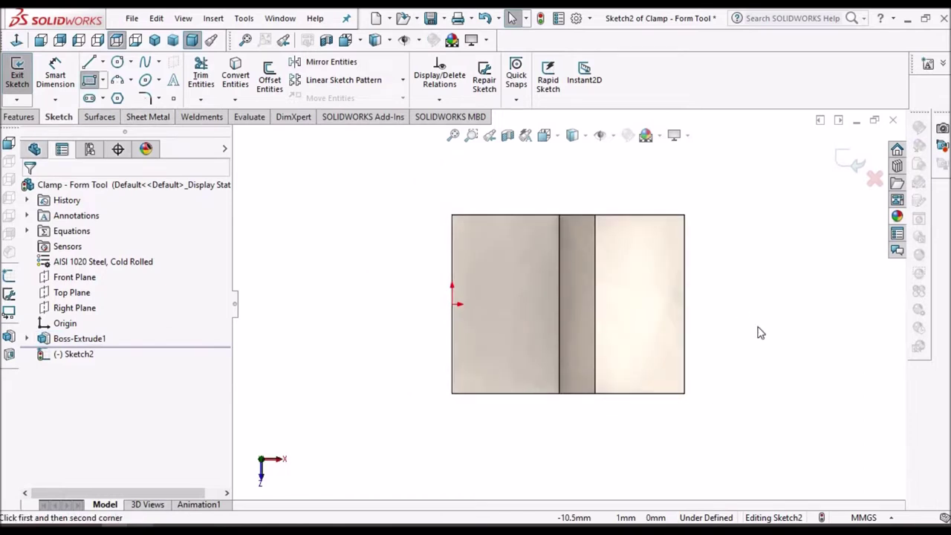
{"action": "right_click", "coordinate": [342, 212]}
{"action": "left_click", "coordinate": [357, 223]}
Dimension the distance from the block's low-end edge to the rectangle's nearest side as 50.8 mm.
{"action": "left_click", "coordinate": [55, 77]}
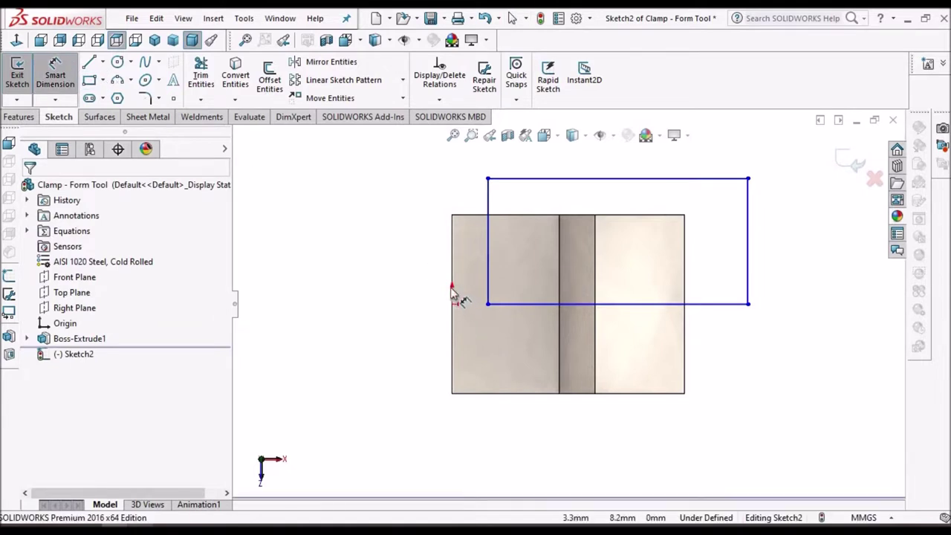
{"action": "left_click", "coordinate": [487, 245]}
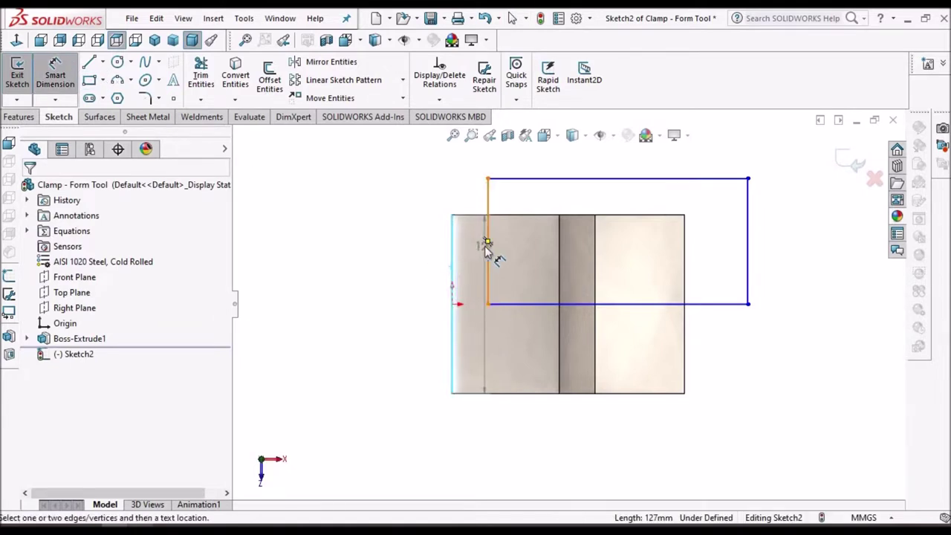
{"action": "left_click", "coordinate": [438, 195]}
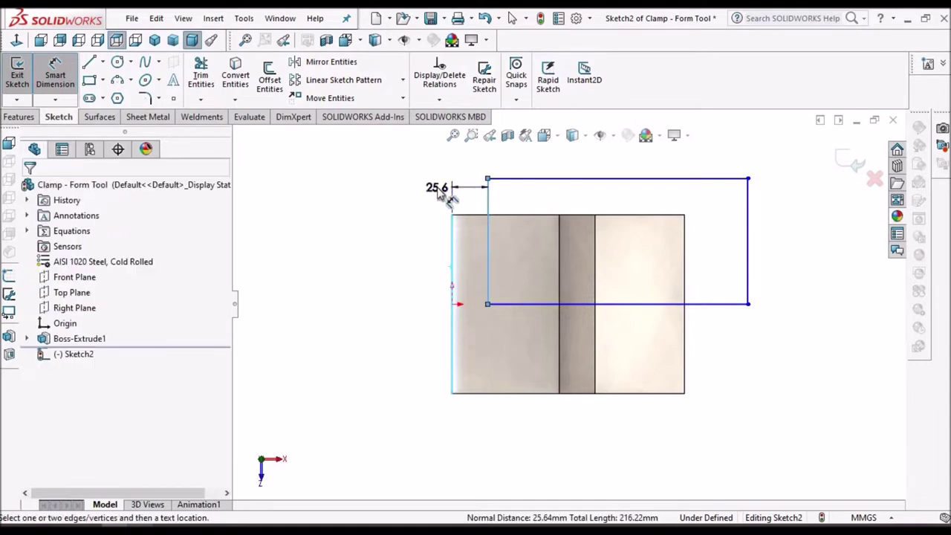
{"action": "left_click", "coordinate": [438, 195]}
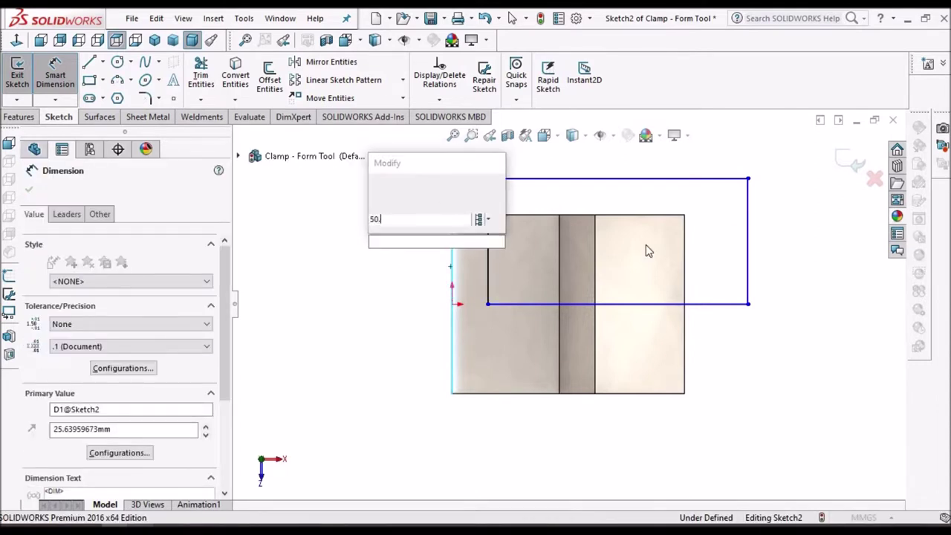
{"action": "key", "text": "Return"}
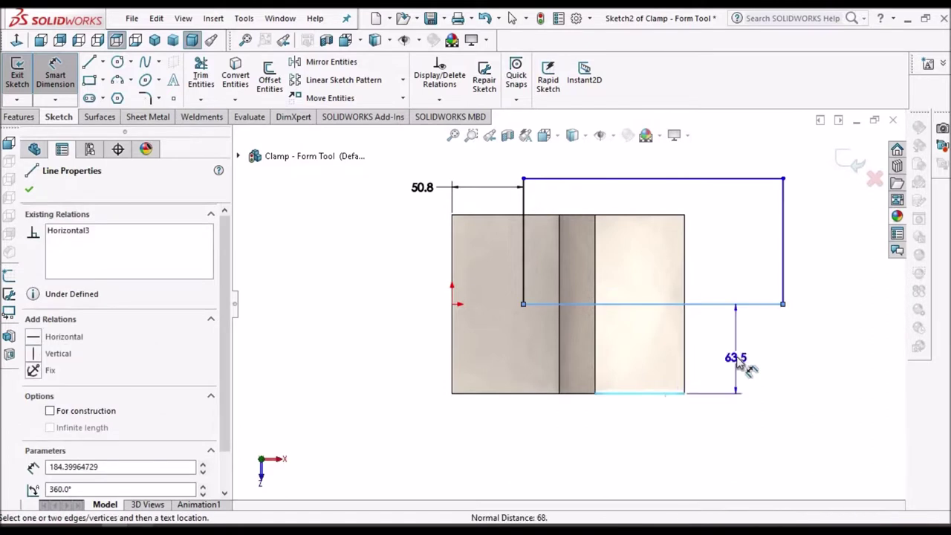
Dimension the distance from the block's front edge to the rectangle's nearest side as 50.8 mm.
{"action": "left_click", "coordinate": [739, 364]}
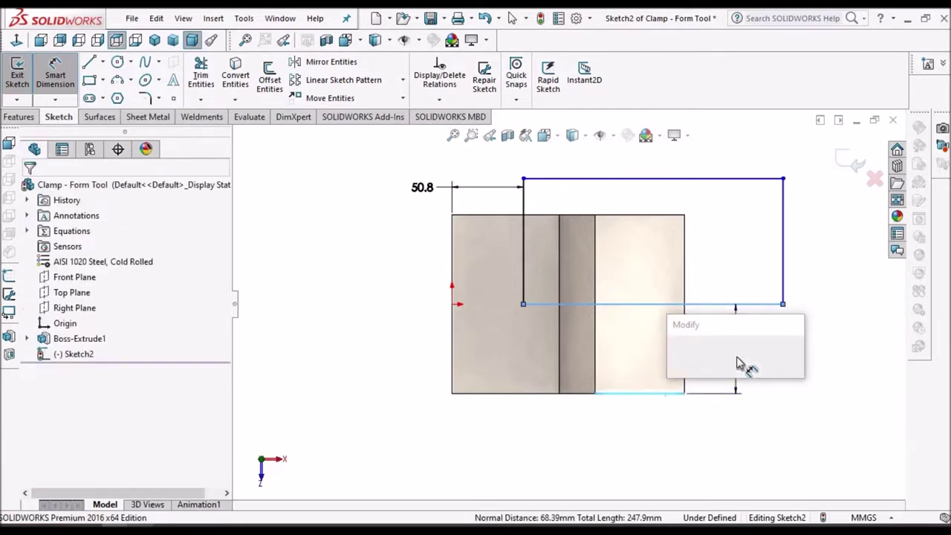
{"action": "type", "text": "5"}
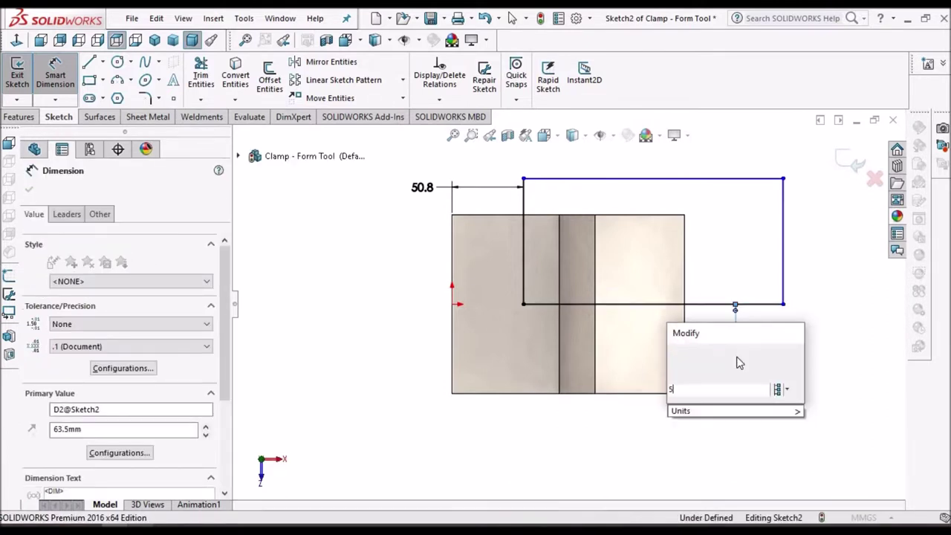
{"action": "type", "text": "0."}
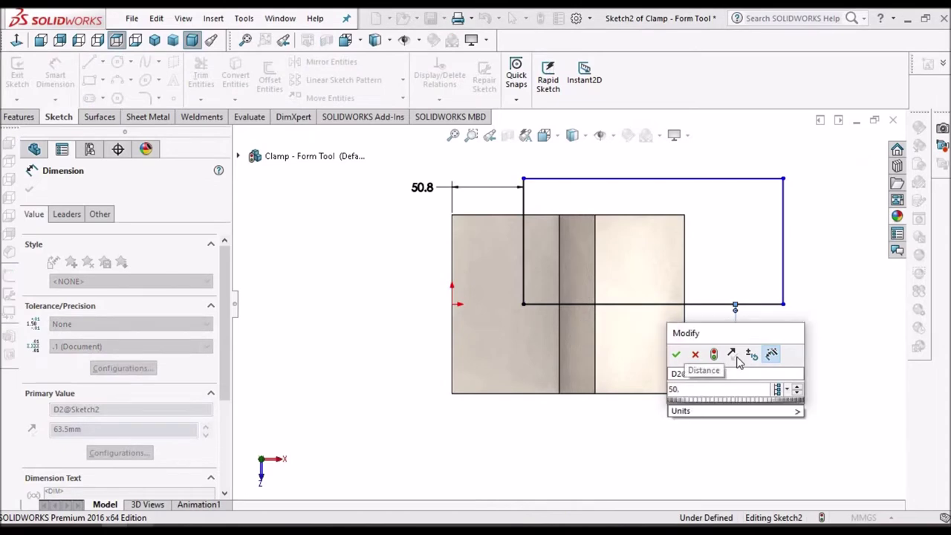
{"action": "key", "text": "Escape"}
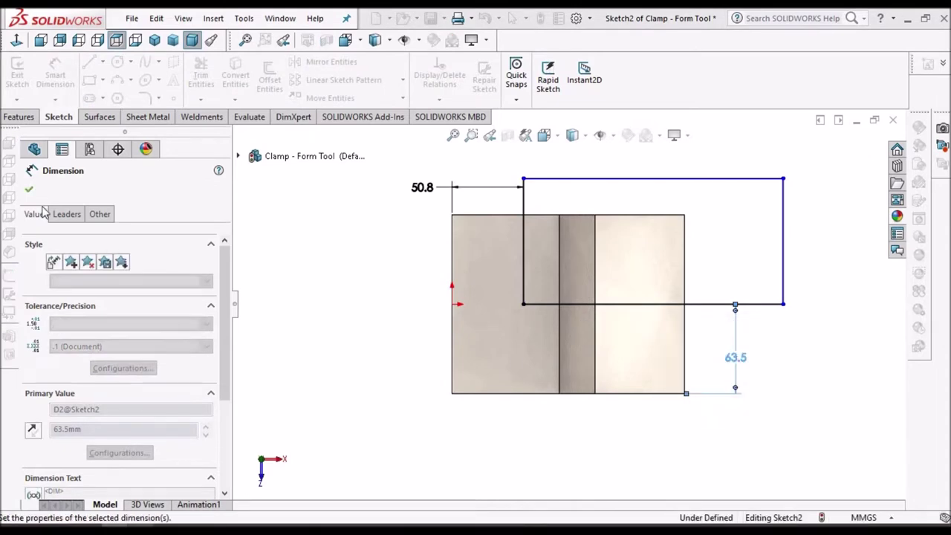
{"action": "left_click", "coordinate": [30, 189]}
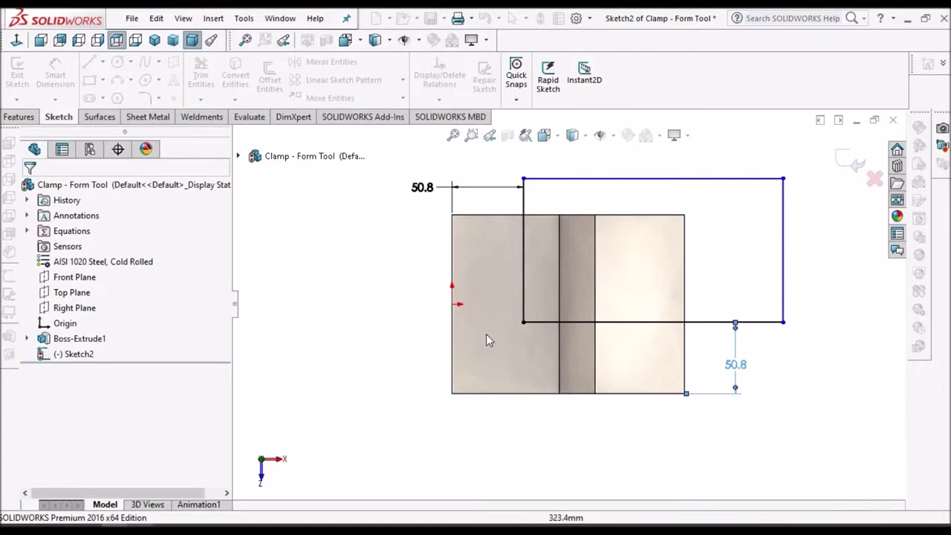
{"action": "left_click", "coordinate": [331, 285]}
Cut the rectangle out of the stepped block with an Extruded Cut using the Through All - Both end condition.
{"action": "scroll", "coordinate": [560, 245], "scroll_direction": "up", "scroll_amount": 2}
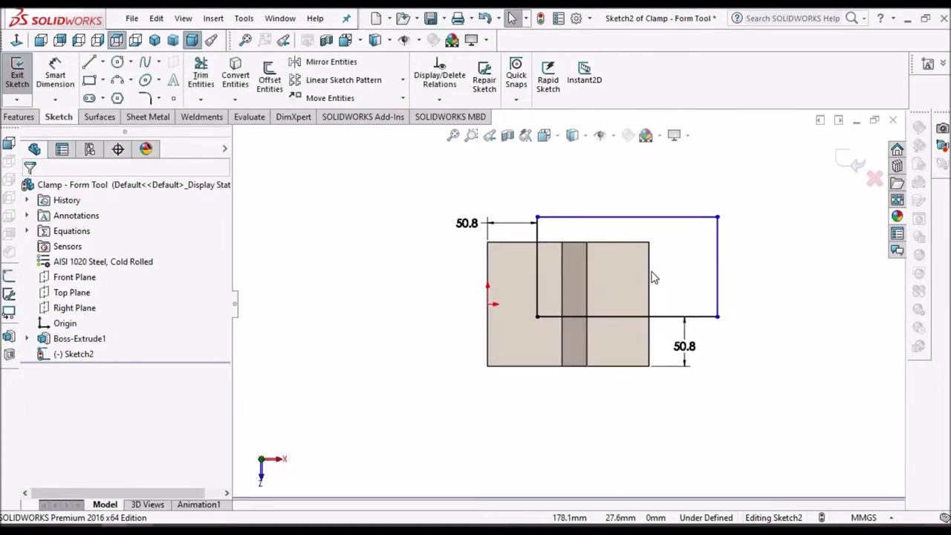
{"action": "left_click", "coordinate": [19, 119]}
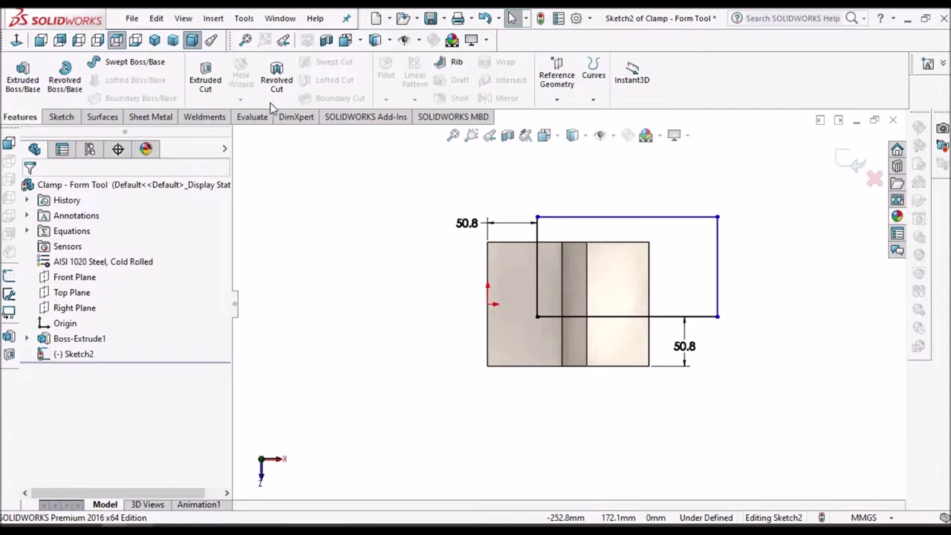
{"action": "left_click", "coordinate": [212, 79]}
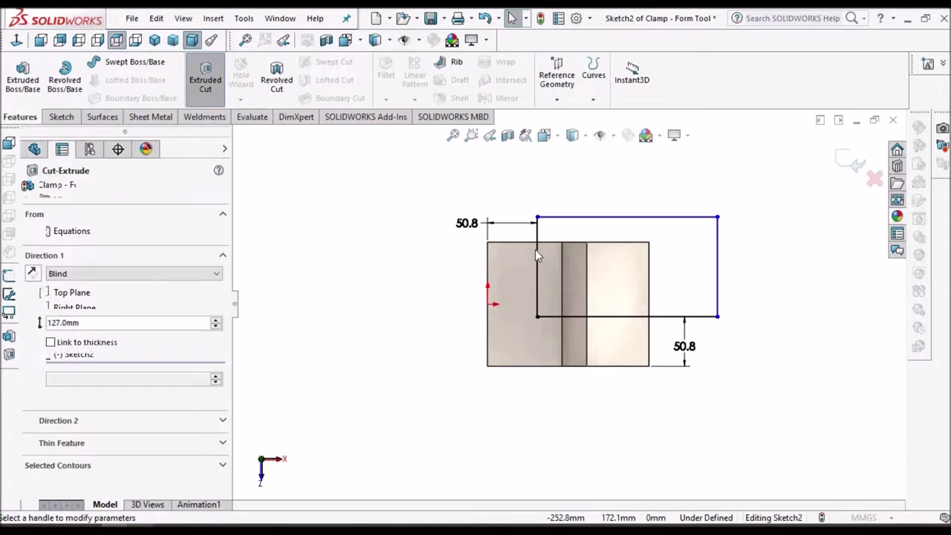
{"action": "left_click", "coordinate": [192, 39]}
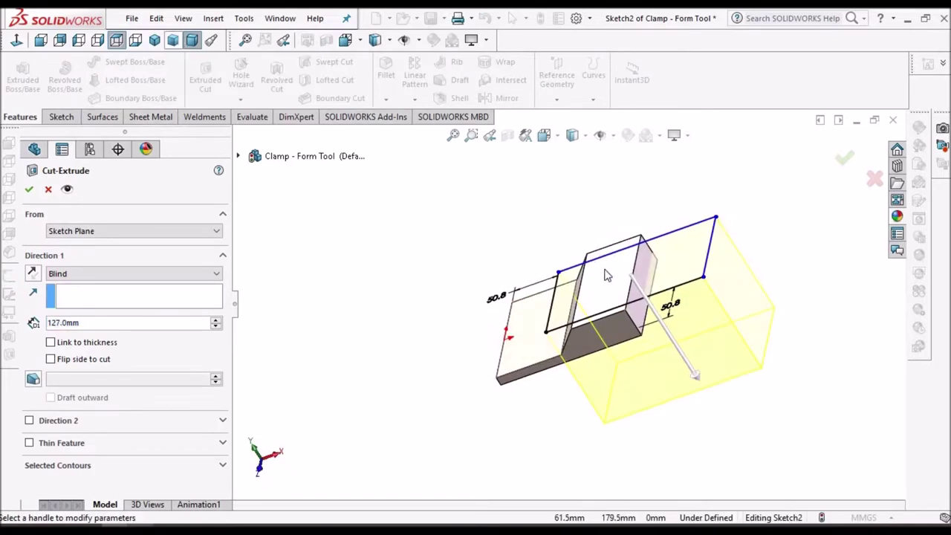
{"action": "left_click", "coordinate": [215, 274]}
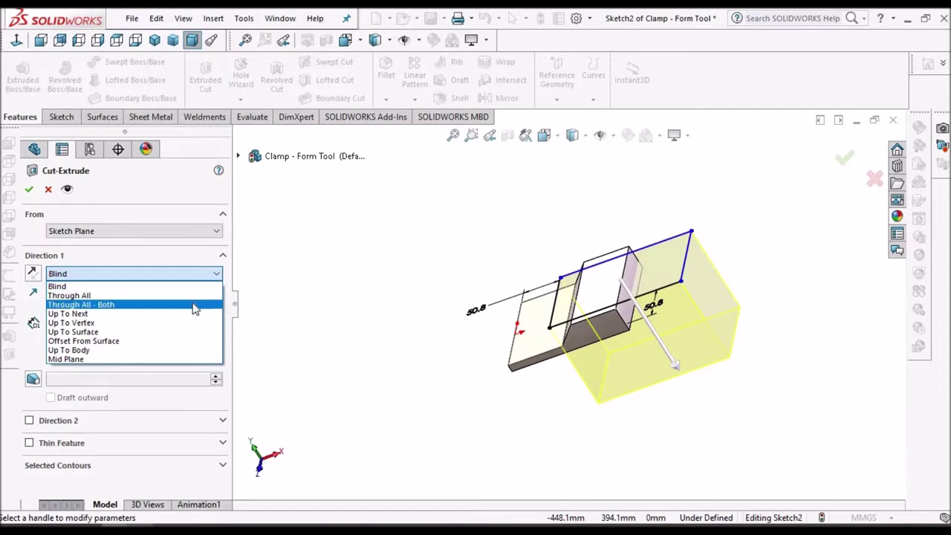
{"action": "left_click", "coordinate": [193, 306]}
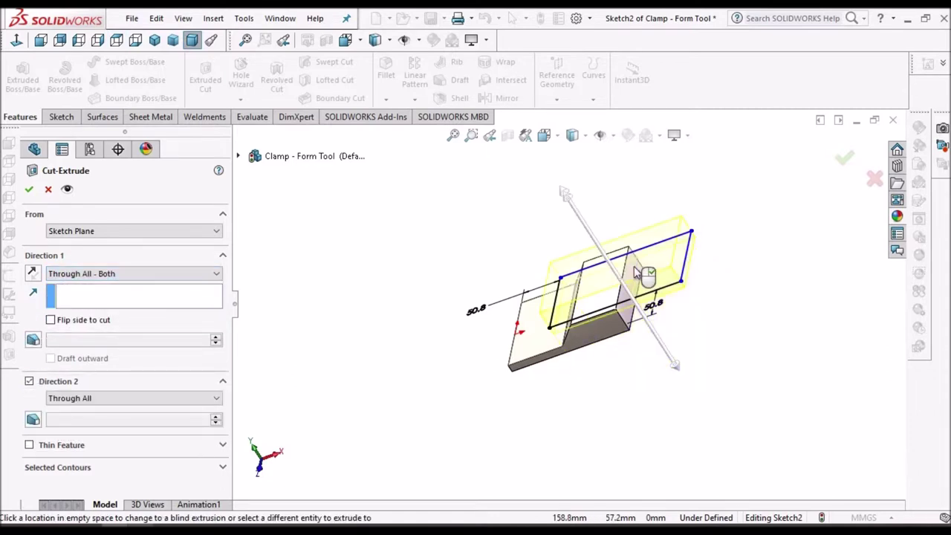
{"action": "scroll", "coordinate": [676, 297], "scroll_direction": "down", "scroll_amount": 3}
{"action": "middle_click_drag", "start_coordinate": [691, 282], "coordinate": [658, 295]}
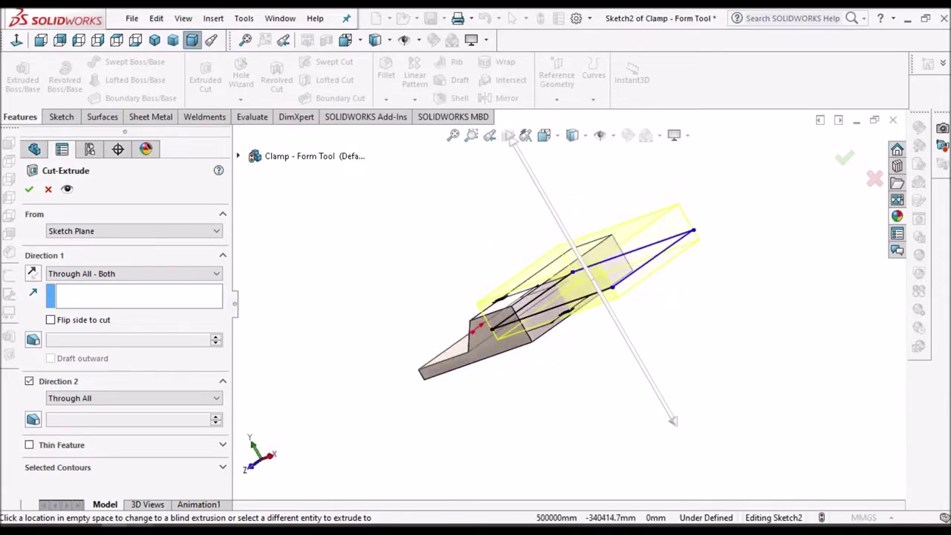
{"action": "left_click", "coordinate": [29, 190]}
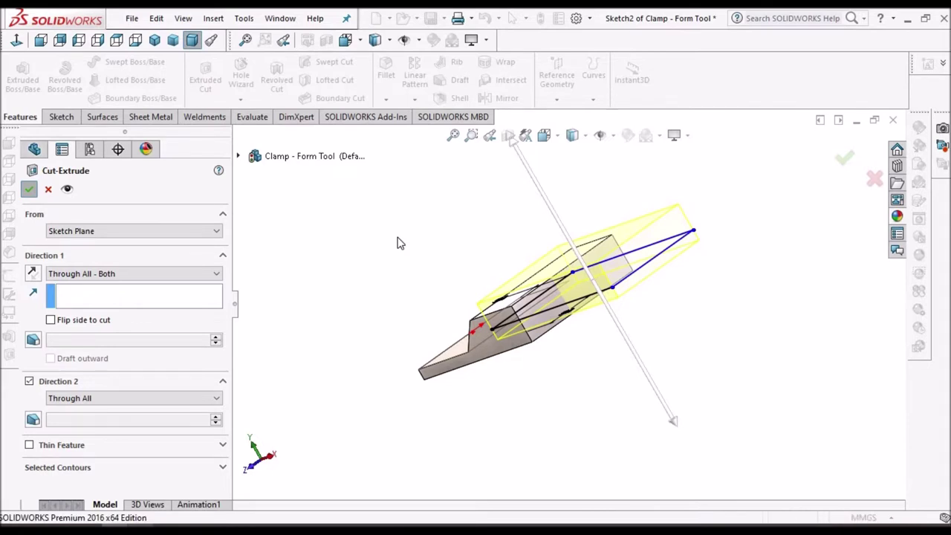
{"action": "key", "text": "Return"}
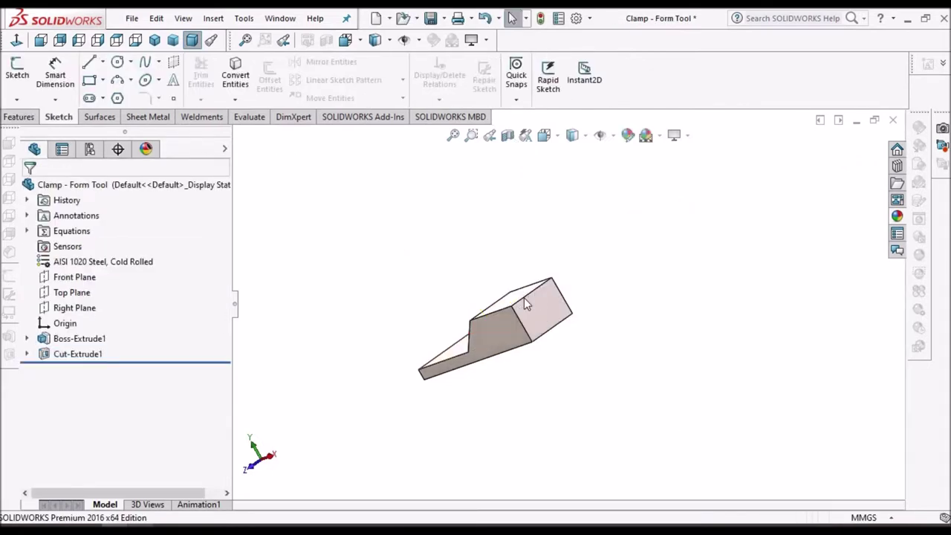
Start a 20 mm symmetric fillet with the vertical edge at the outer corner of the low arm's back end.
{"action": "middle_click_drag", "start_coordinate": [592, 354], "coordinate": [584, 398]}
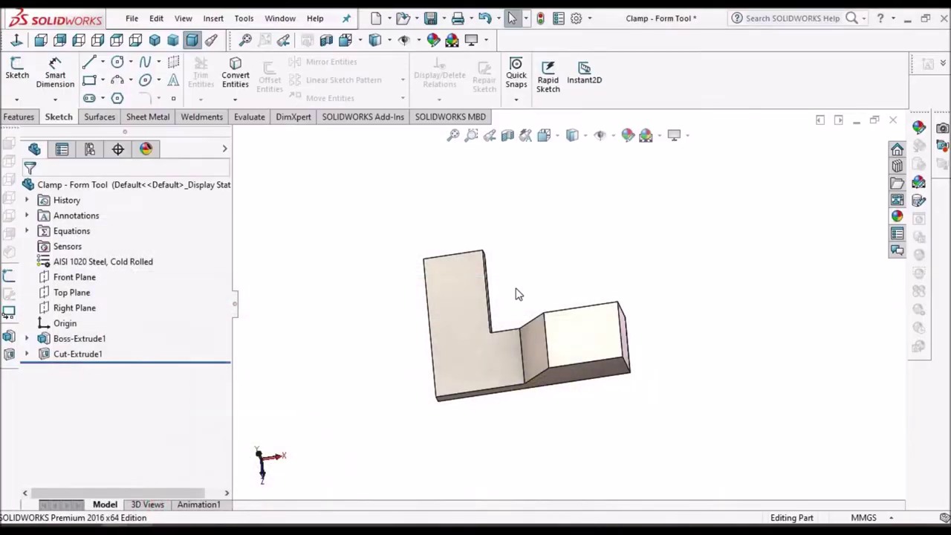
{"action": "left_click", "coordinate": [20, 118]}
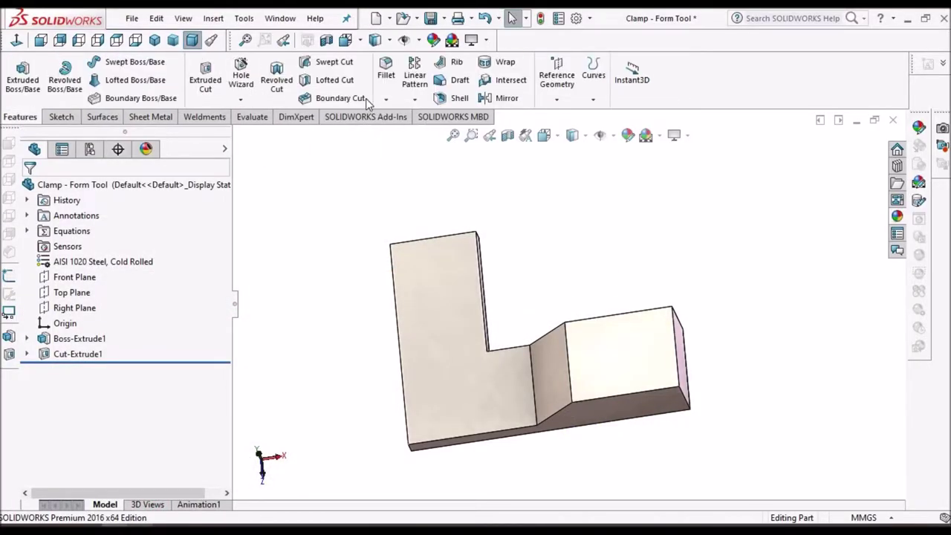
{"action": "left_click", "coordinate": [385, 68]}
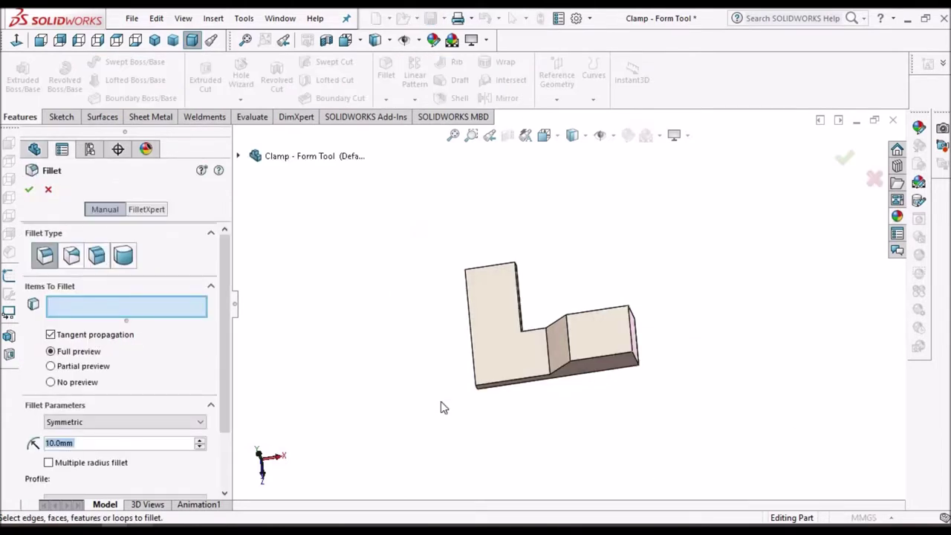
{"action": "type", "text": "20"}
{"action": "key", "text": "Return"}
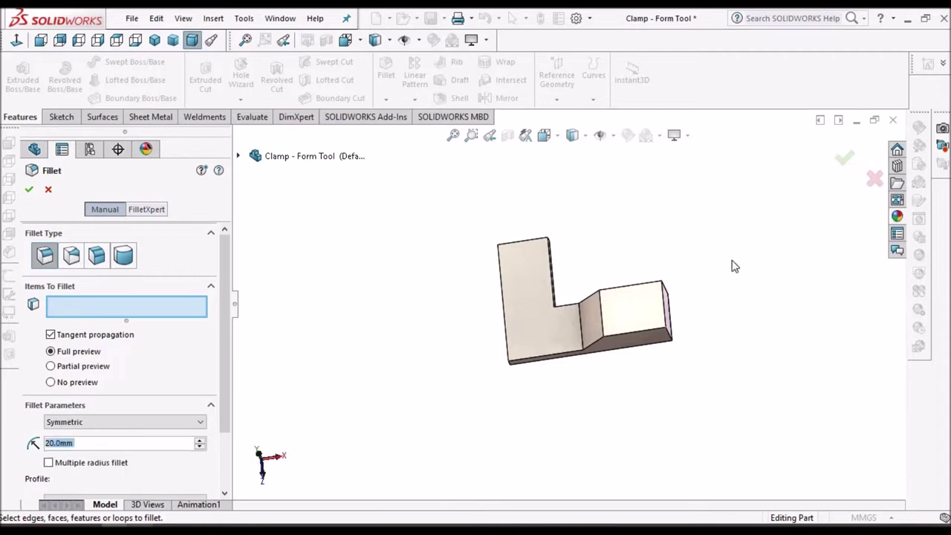
{"action": "scroll", "coordinate": [543, 340], "scroll_direction": "down", "scroll_amount": 2}
{"action": "middle_click_drag", "start_coordinate": [613, 327], "coordinate": [609, 297]}
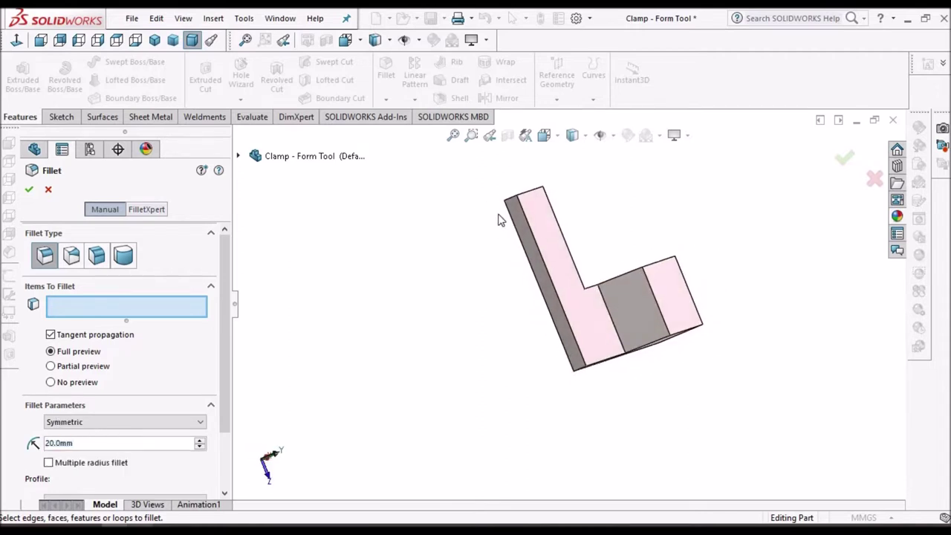
{"action": "scroll", "coordinate": [499, 215], "scroll_direction": "down", "scroll_amount": 5}
{"action": "scroll", "coordinate": [574, 210], "scroll_direction": "down", "scroll_amount": 2}
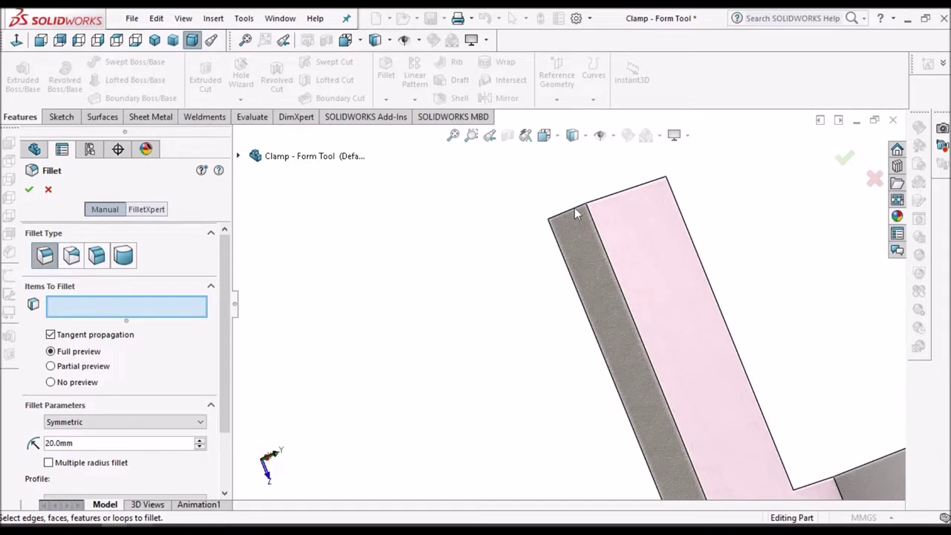
{"action": "left_click", "coordinate": [575, 209]}
Add the L-shape's outer front corner edge and the raised end's front corner edge to the fillet.
{"action": "scroll", "coordinate": [574, 209], "scroll_direction": "up", "scroll_amount": 4}
{"action": "middle_click_drag", "start_coordinate": [657, 373], "coordinate": [559, 369]}
{"action": "scroll", "coordinate": [623, 324], "scroll_direction": "down", "scroll_amount": 5}
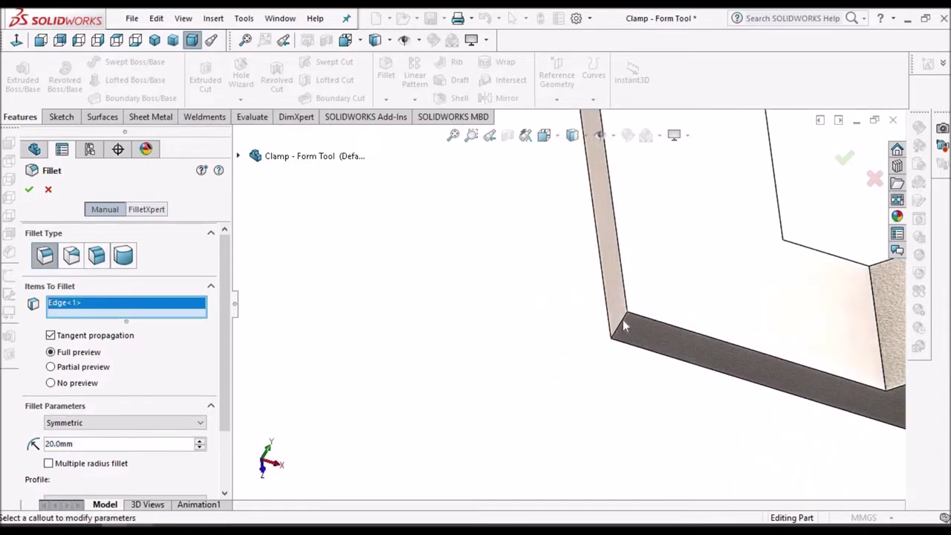
{"action": "left_click", "coordinate": [622, 319]}
{"action": "scroll", "coordinate": [676, 383], "scroll_direction": "up", "scroll_amount": 5}
{"action": "middle_click_drag", "start_coordinate": [741, 349], "coordinate": [702, 338]}
{"action": "scroll", "coordinate": [701, 337], "scroll_direction": "down", "scroll_amount": 3}
{"action": "left_click", "coordinate": [687, 332]}
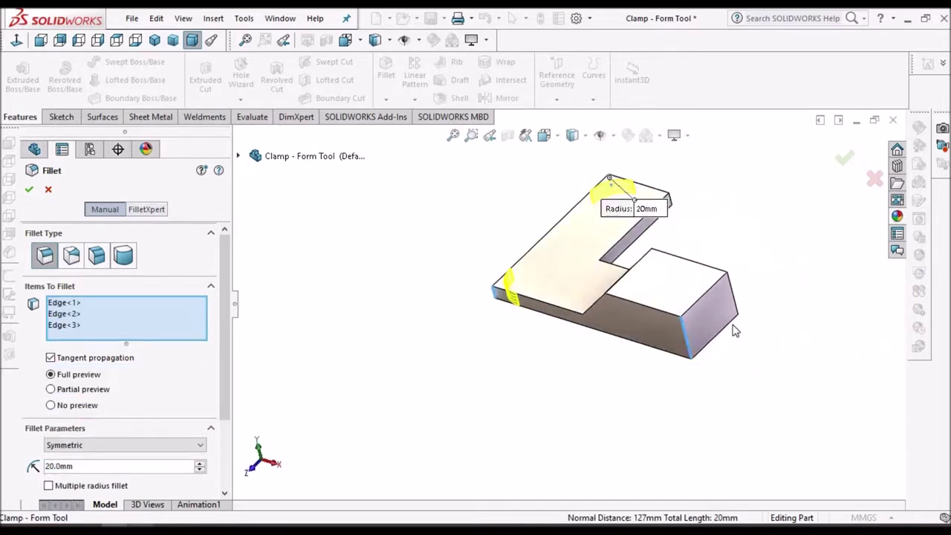
{"action": "middle_click_drag", "start_coordinate": [734, 331], "coordinate": [643, 288]}
{"action": "scroll", "coordinate": [618, 337], "scroll_direction": "down", "scroll_amount": 3}
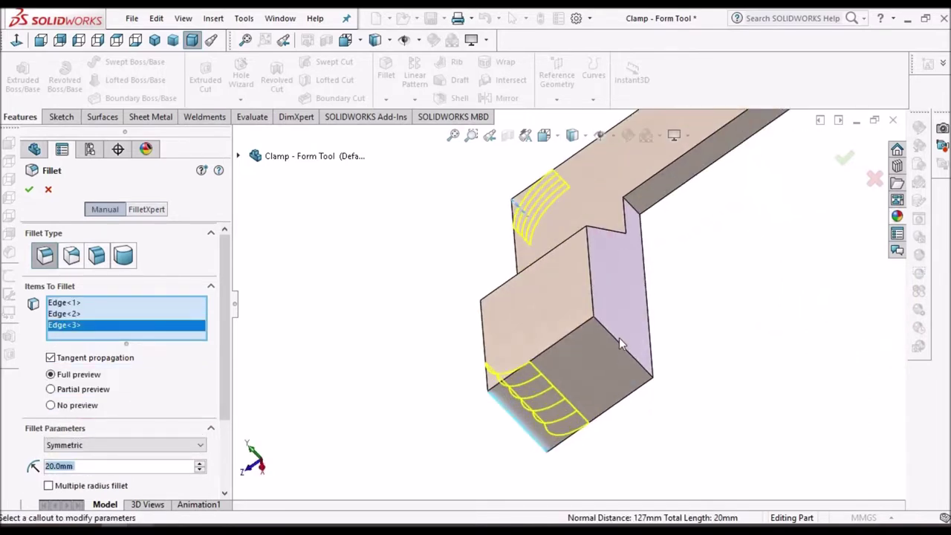
{"action": "left_click", "coordinate": [615, 343]}
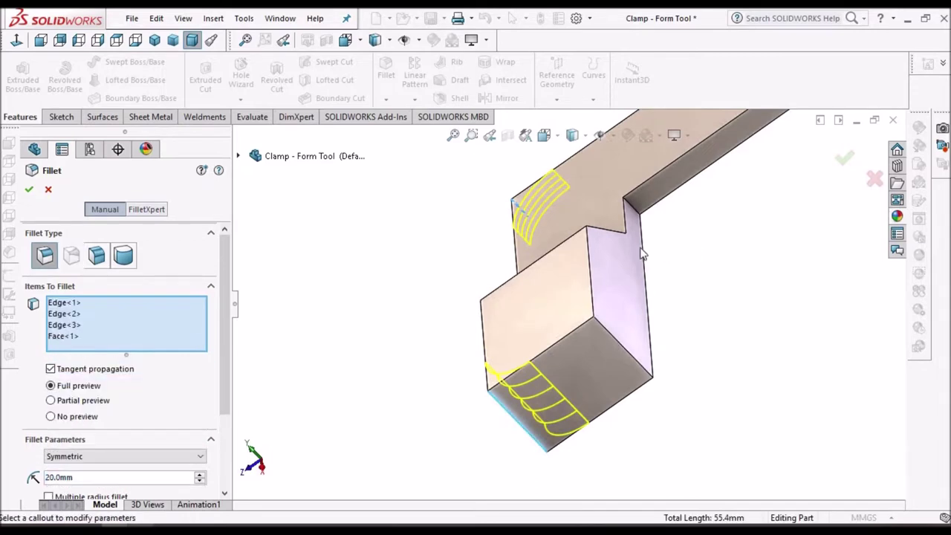
{"action": "scroll", "coordinate": [705, 176], "scroll_direction": "down", "scroll_amount": 3}
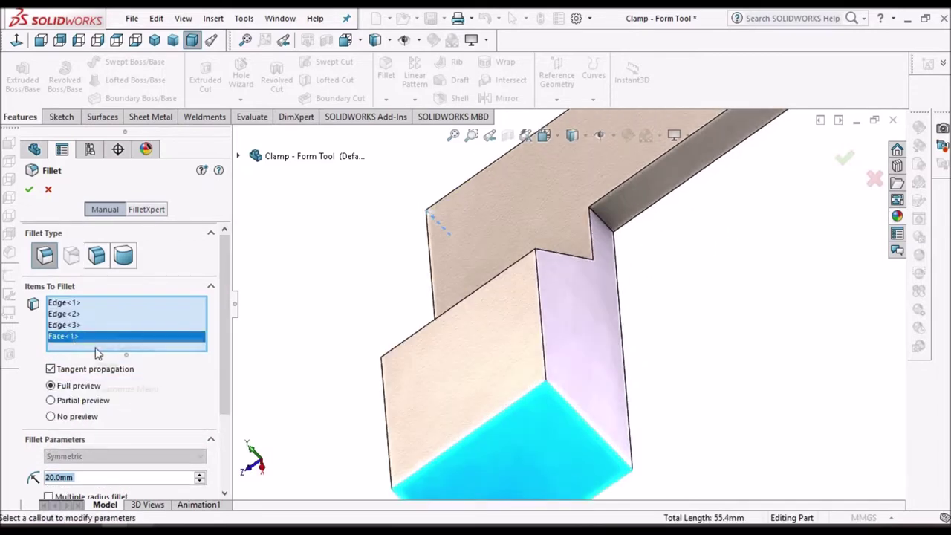
{"action": "right_click", "coordinate": [76, 338]}
{"action": "left_click", "coordinate": [108, 367]}
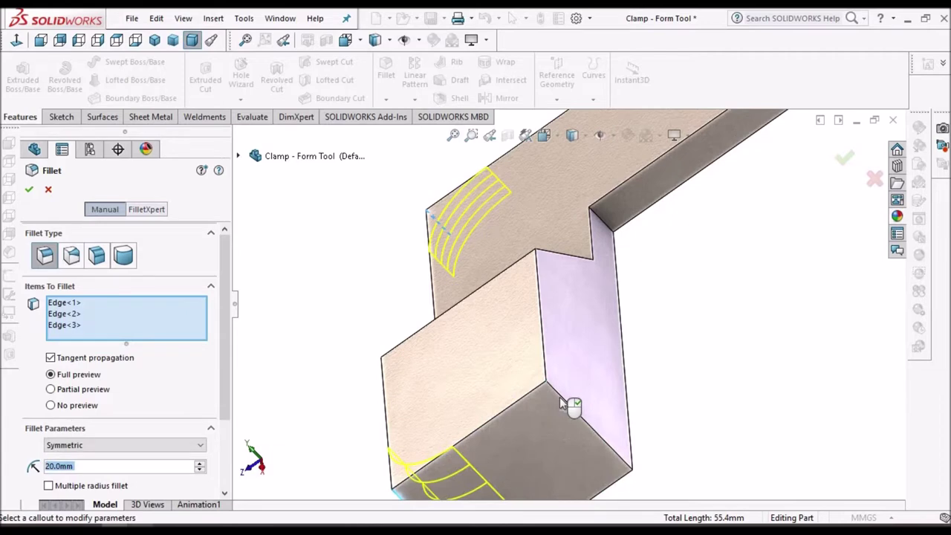
Add the raised end's back corner, the L-shape's inside corner and the low arm's remaining end corner, and apply the fillet.
{"action": "left_click", "coordinate": [572, 395]}
{"action": "scroll", "coordinate": [621, 244], "scroll_direction": "down", "scroll_amount": 2}
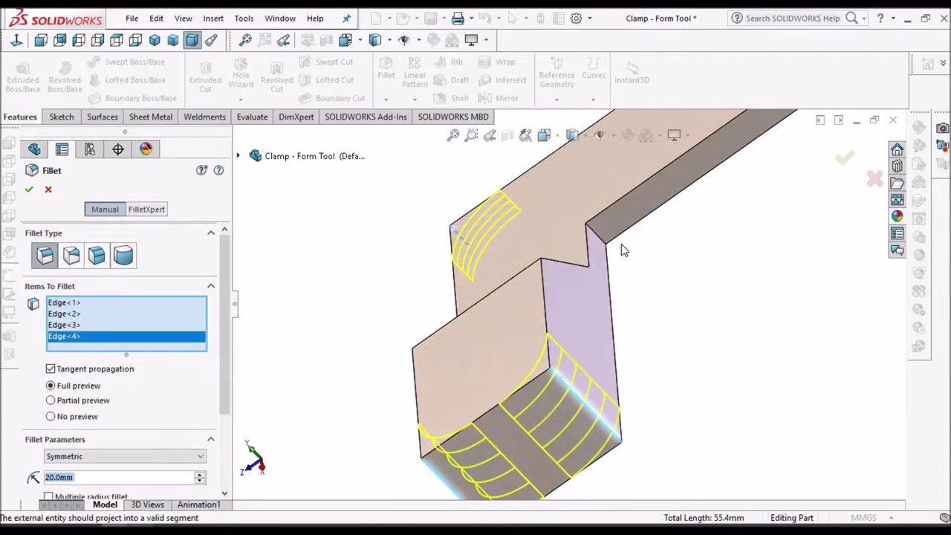
{"action": "left_click", "coordinate": [579, 242]}
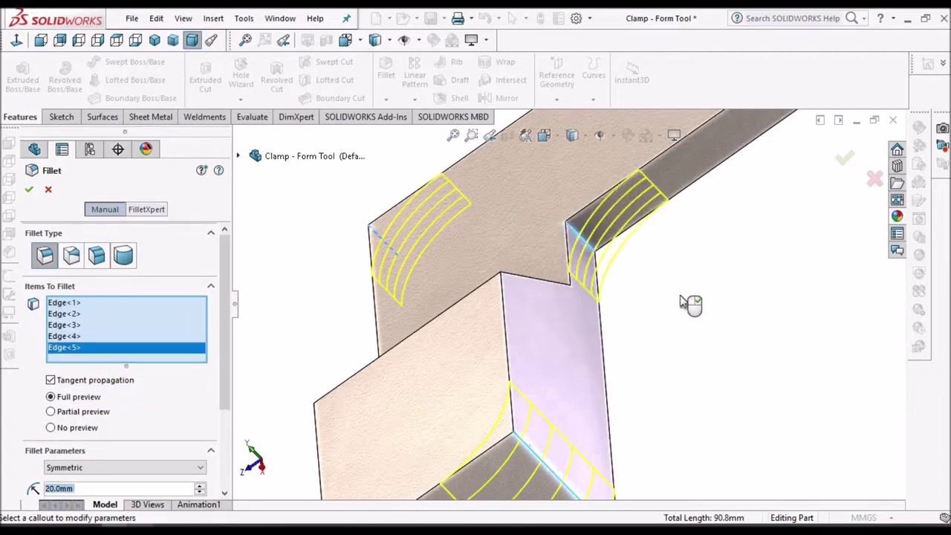
{"action": "scroll", "coordinate": [680, 295], "scroll_direction": "up", "scroll_amount": 3}
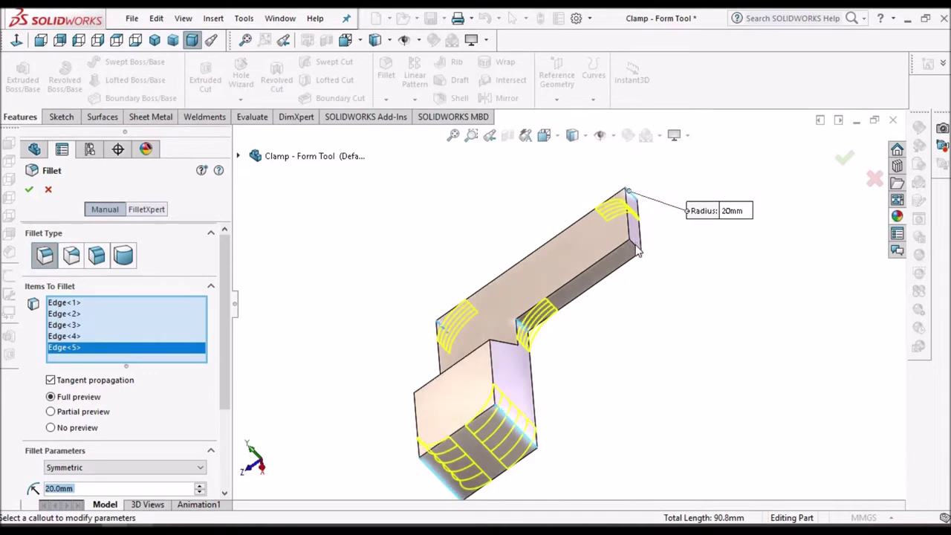
{"action": "left_click", "coordinate": [637, 239]}
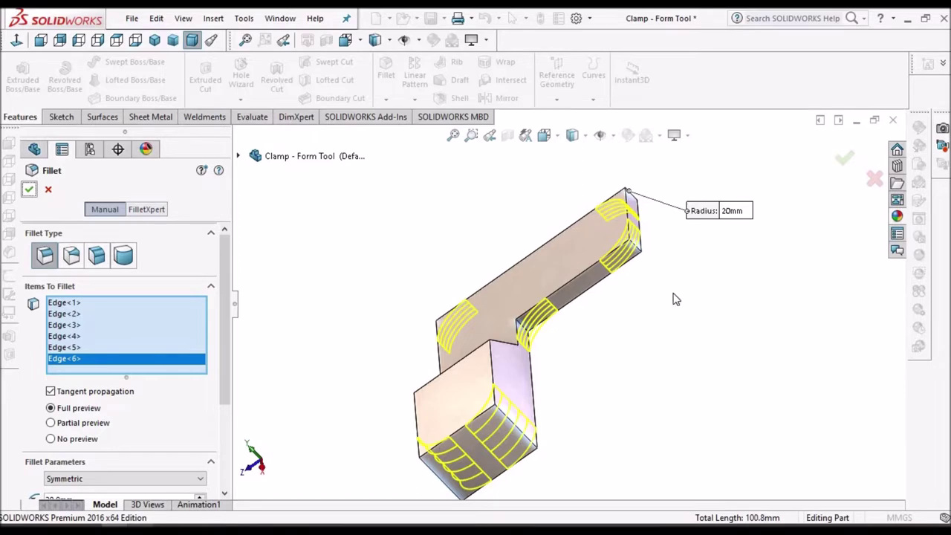
{"action": "key", "text": "Return"}
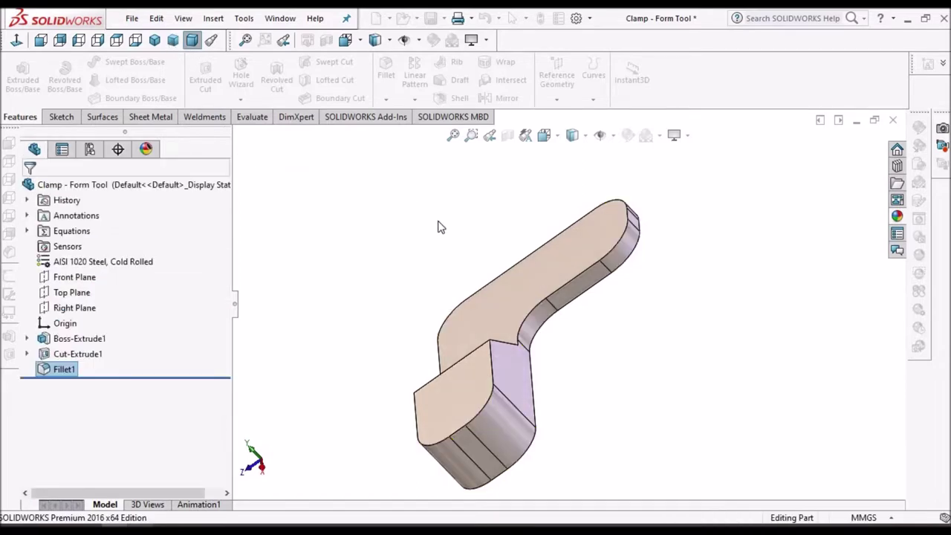
Apply an 8 mm symmetric fillet to the edges at the foot and head of the sloped face.
{"action": "key", "text": "space"}
{"action": "left_click", "coordinate": [423, 231]}
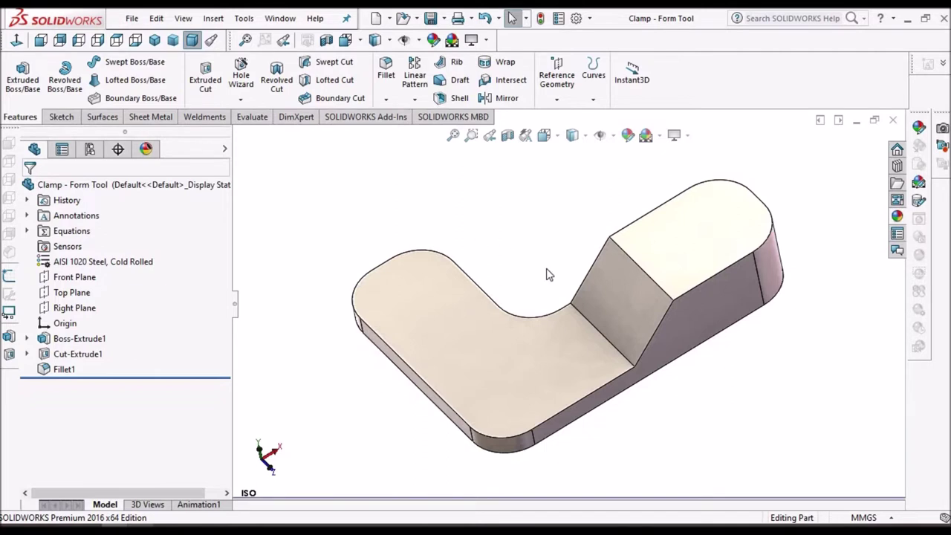
{"action": "left_click", "coordinate": [385, 71]}
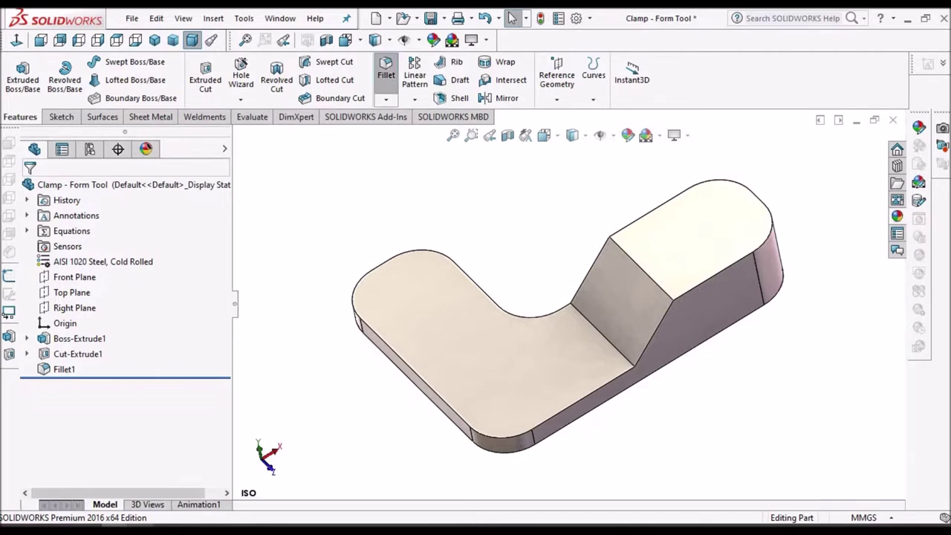
{"action": "left_click", "coordinate": [613, 347]}
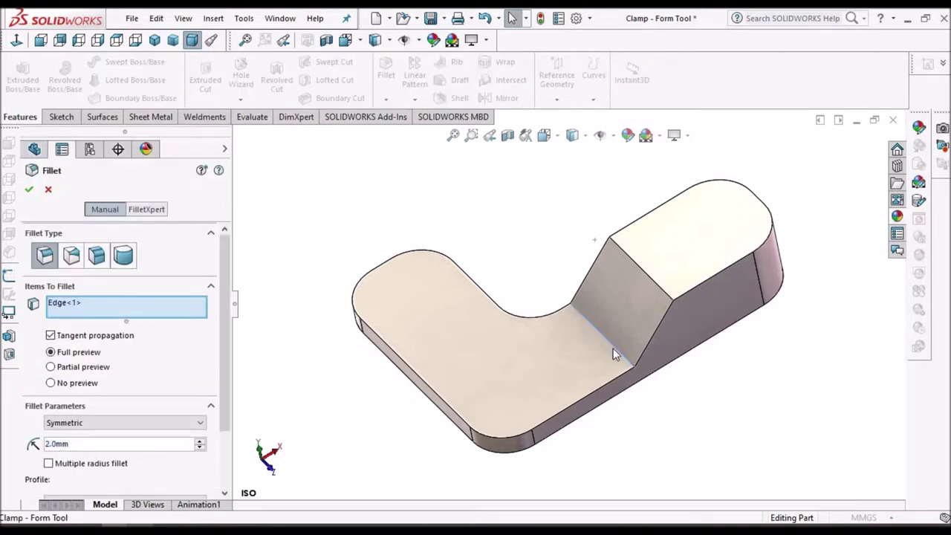
{"action": "left_click", "coordinate": [633, 261]}
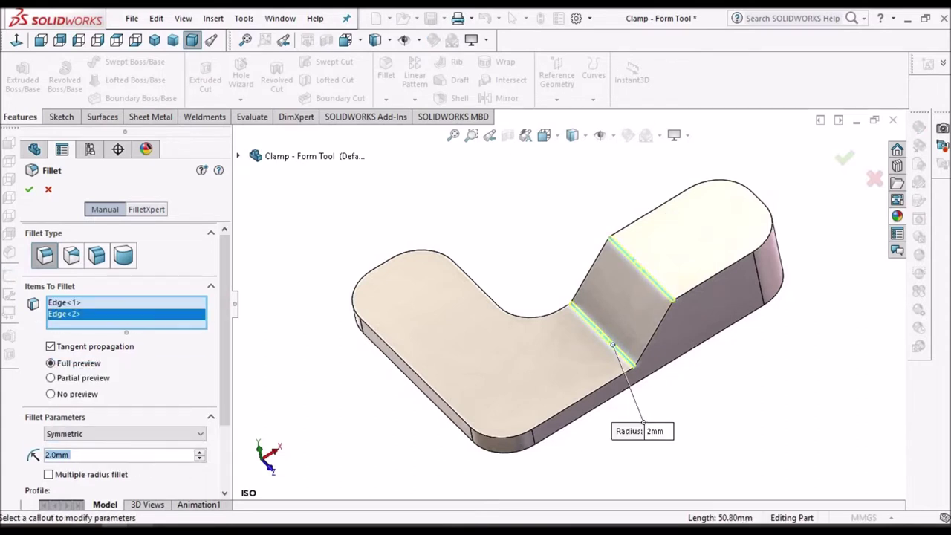
{"action": "type", "text": "8.0mm"}
{"action": "key", "text": "Return"}
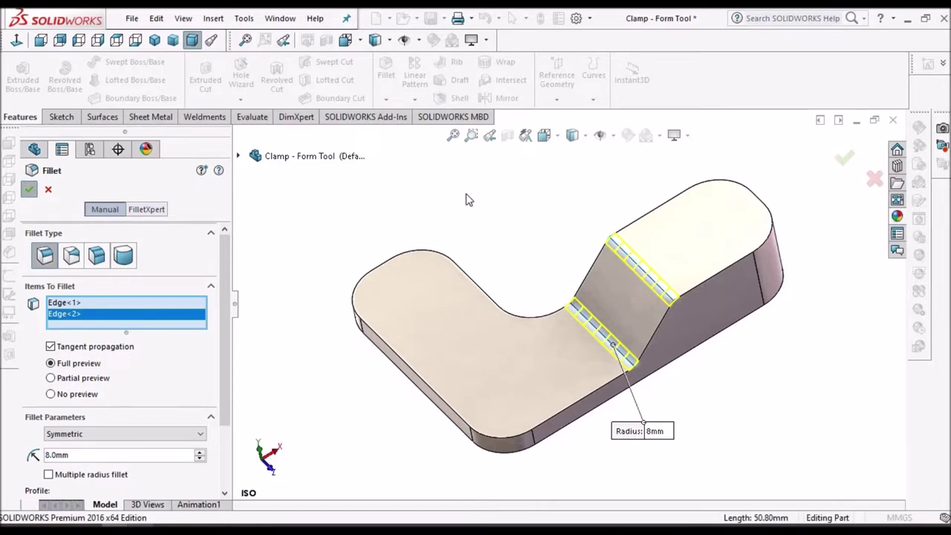
{"action": "key", "text": "Return"}
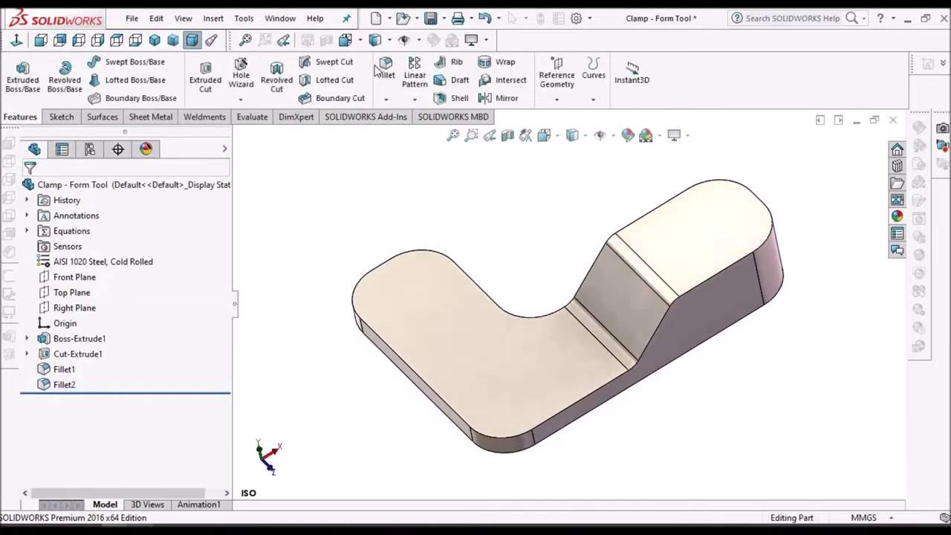
Fillet the complete upper outline of the block with a 2 mm symmetric radius using tangent propagation, and save the part.
{"action": "left_click", "coordinate": [490, 438]}
{"action": "left_click", "coordinate": [117, 447]}
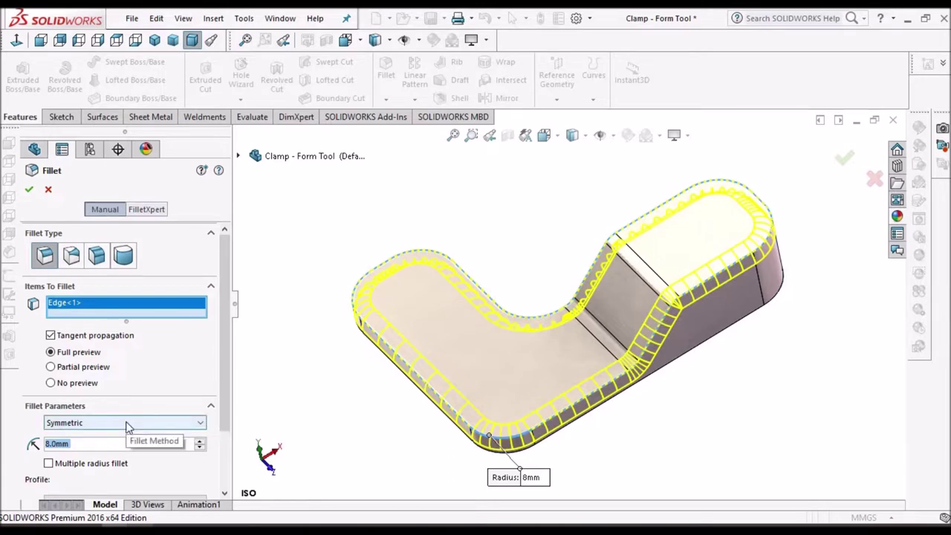
{"action": "type", "text": "2"}
{"action": "key", "text": "Return"}
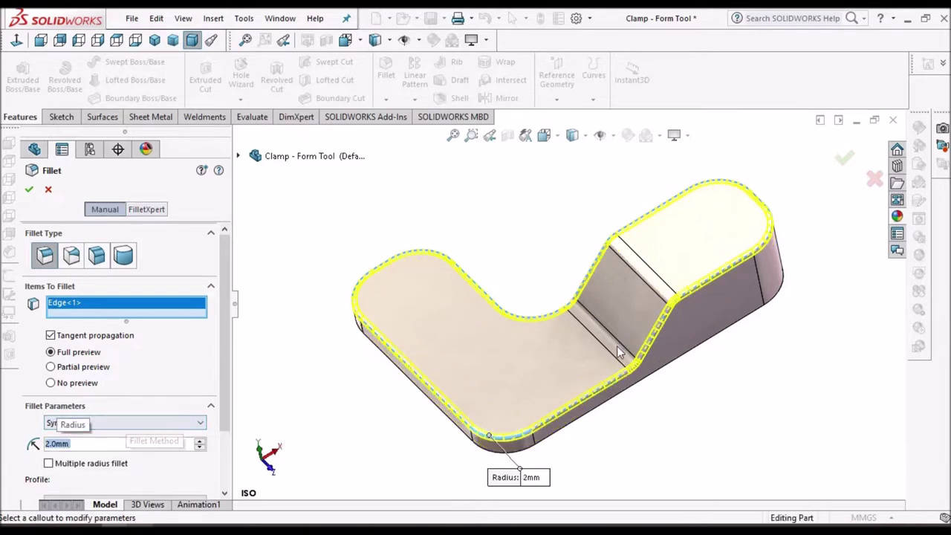
{"action": "scroll", "coordinate": [618, 351], "scroll_direction": "down", "scroll_amount": 5}
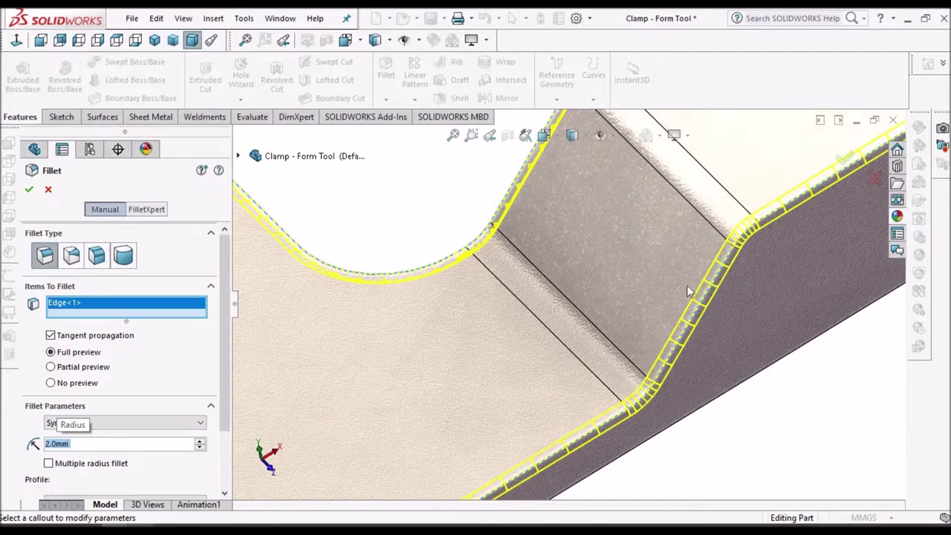
{"action": "scroll", "coordinate": [760, 234], "scroll_direction": "up", "scroll_amount": 5}
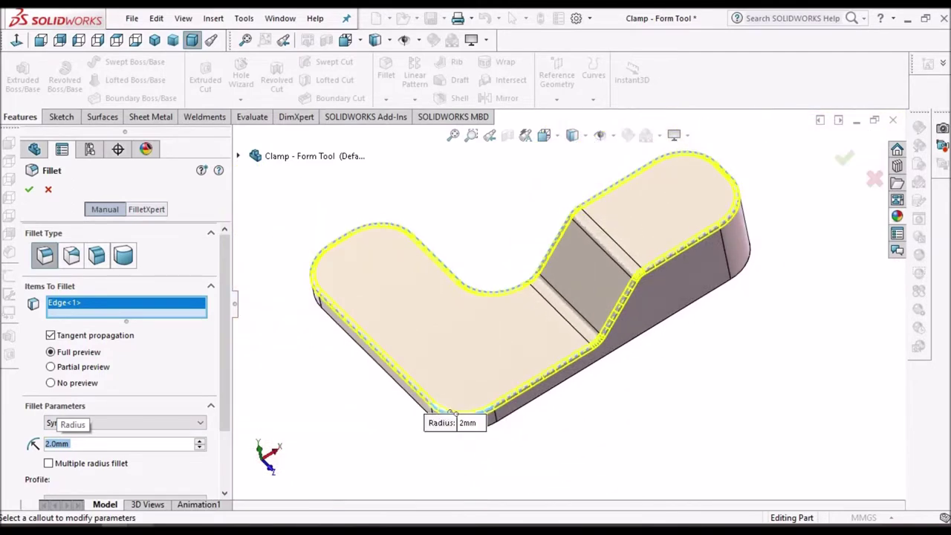
{"action": "left_click", "coordinate": [30, 190]}
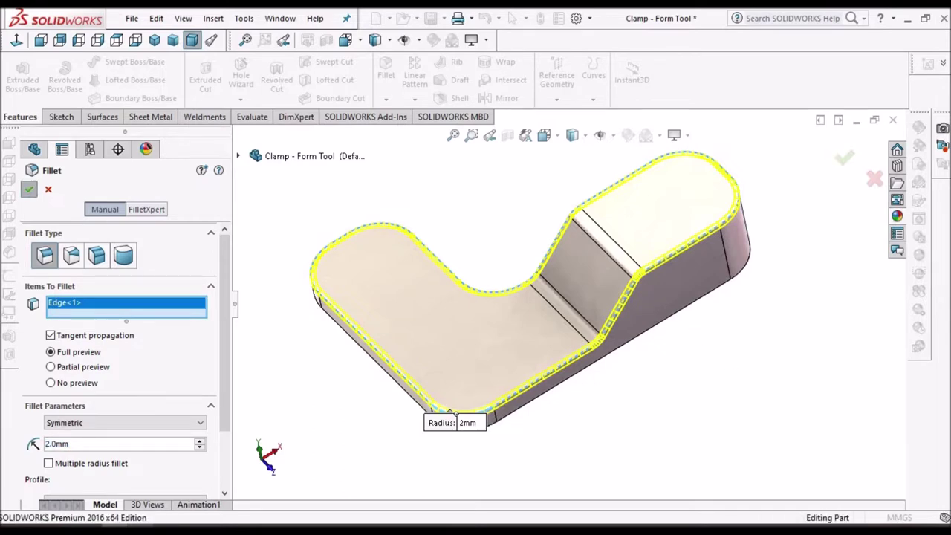
{"action": "key", "text": "Return"}
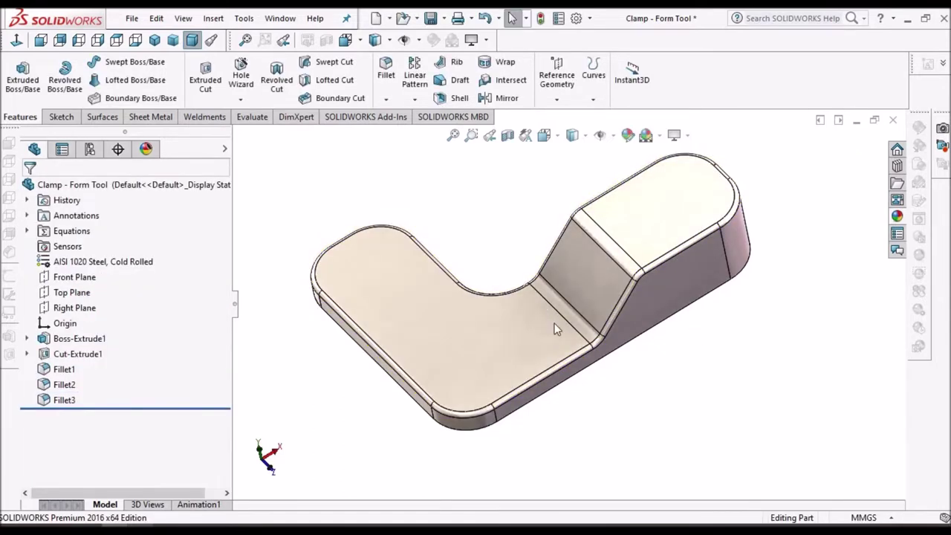
{"action": "middle_click_drag", "start_coordinate": [617, 436], "coordinate": [546, 356]}
{"action": "left_click", "coordinate": [428, 20]}
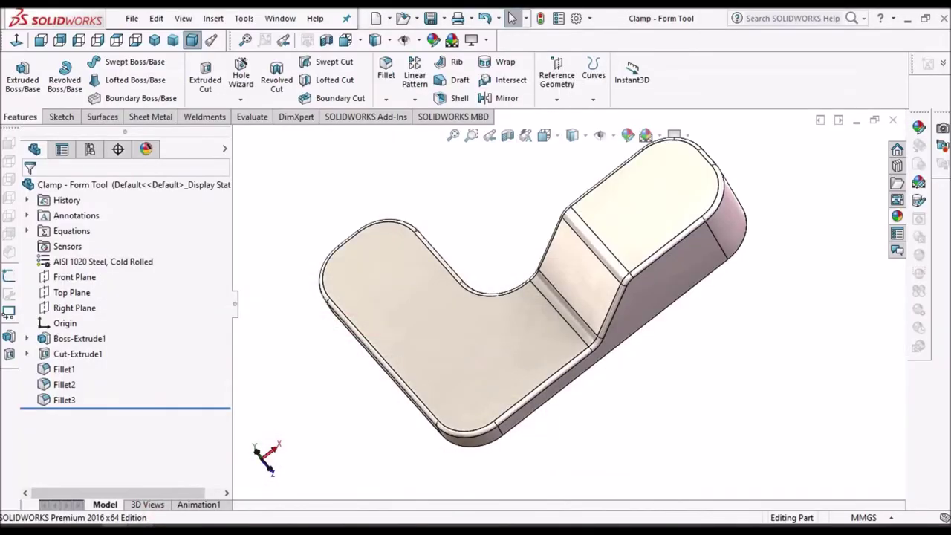
On the low arm's upper face, sketch a vertical straight slot near the back end, about 21.5 mm wide with centres about 25 mm apart.
{"action": "left_click", "coordinate": [509, 365]}
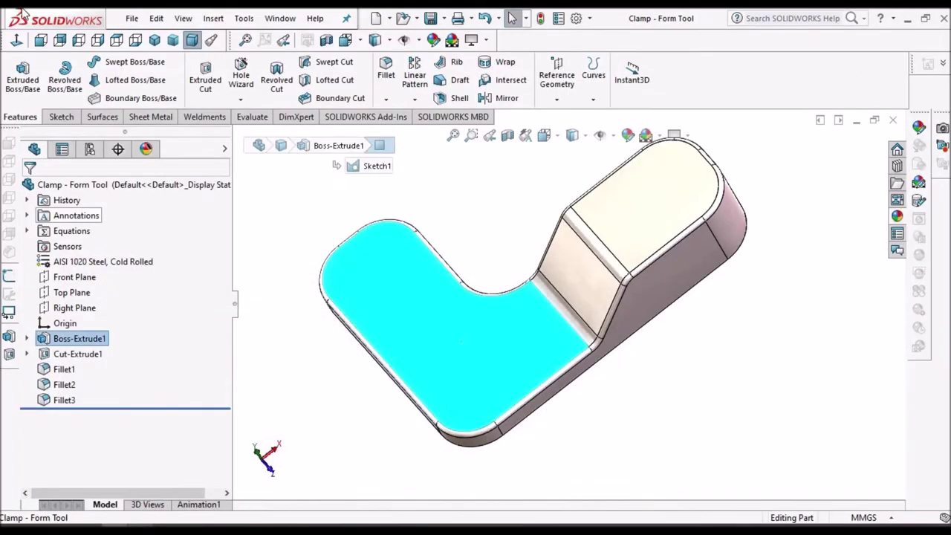
{"action": "left_click", "coordinate": [61, 116]}
{"action": "left_click", "coordinate": [17, 70]}
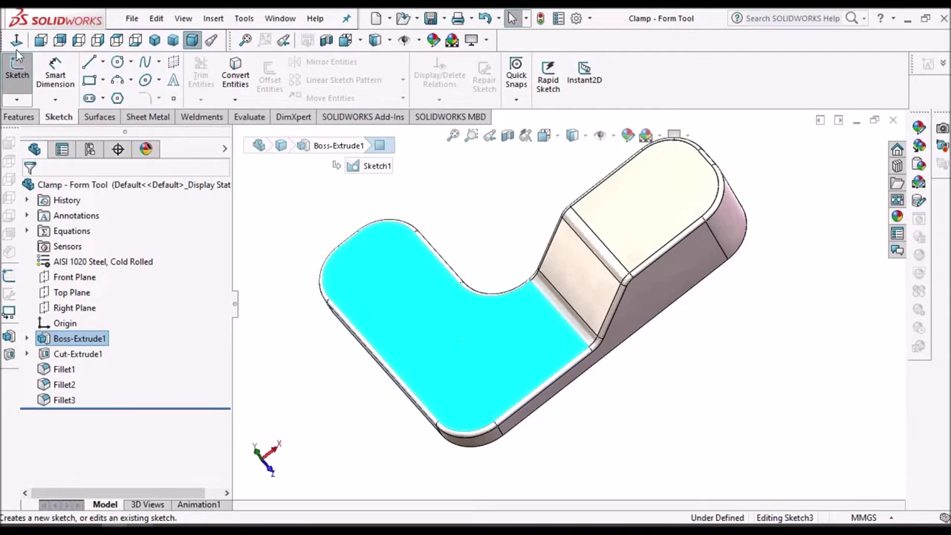
{"action": "left_click", "coordinate": [15, 41]}
{"action": "left_click", "coordinate": [104, 98]}
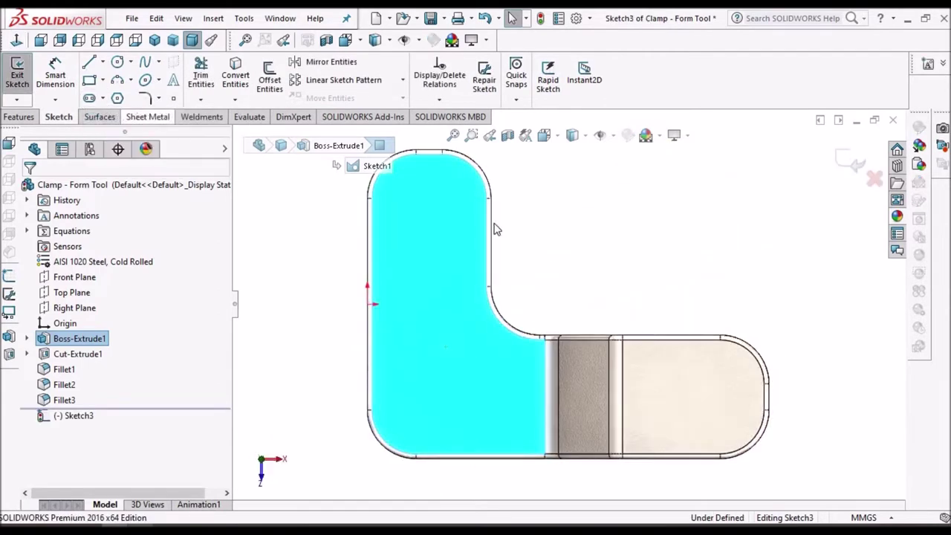
{"action": "key", "text": "z"}
{"action": "key", "text": "z"}
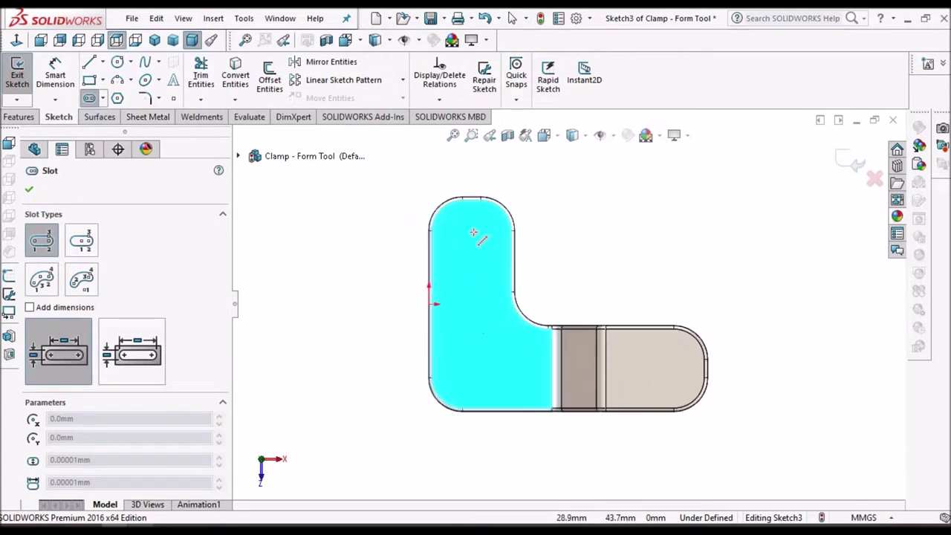
{"action": "left_click", "coordinate": [471, 233]}
{"action": "left_click", "coordinate": [490, 255]}
{"action": "right_click", "coordinate": [562, 198]}
{"action": "left_click", "coordinate": [577, 209]}
Dimension the slot's centre point 40 mm from the outer edge of the low arm's back end.
{"action": "left_click", "coordinate": [55, 75]}
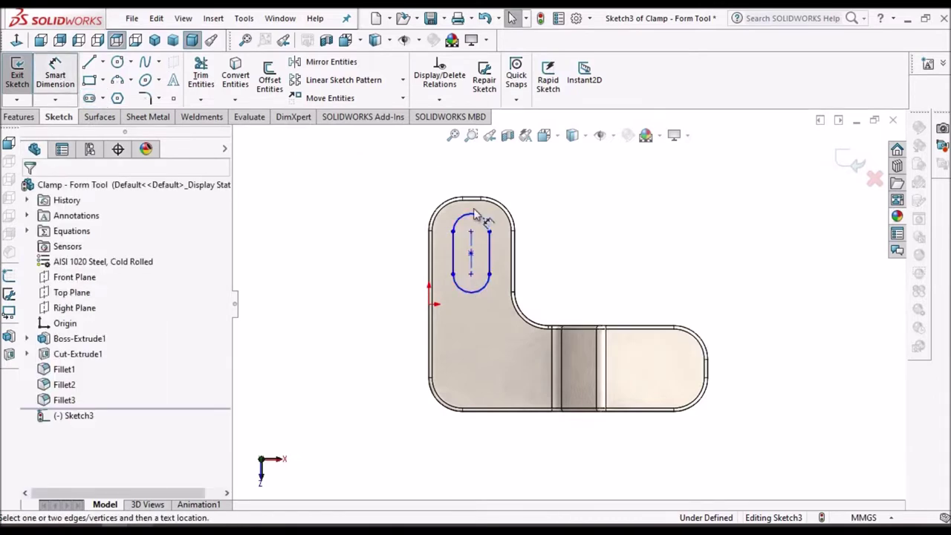
{"action": "scroll", "coordinate": [479, 212], "scroll_direction": "down", "scroll_amount": 2}
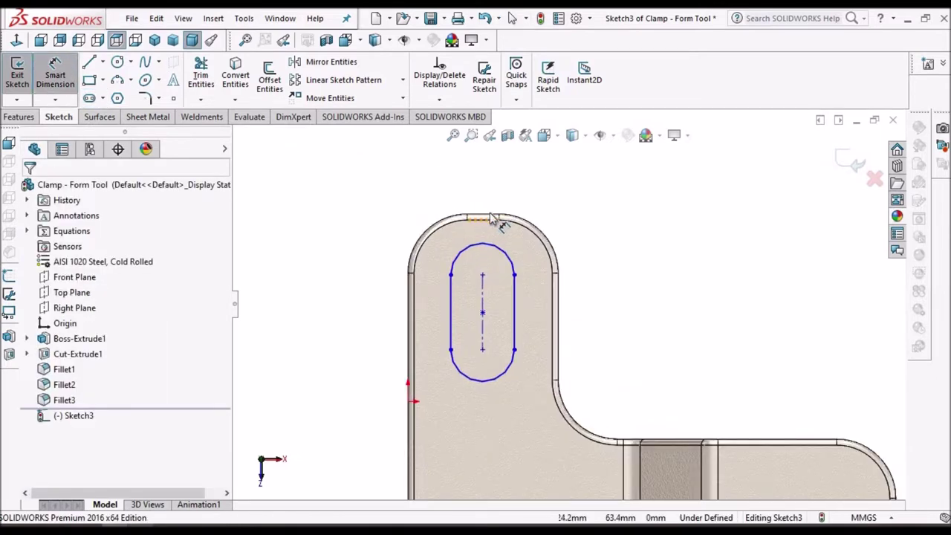
{"action": "left_click", "coordinate": [491, 216]}
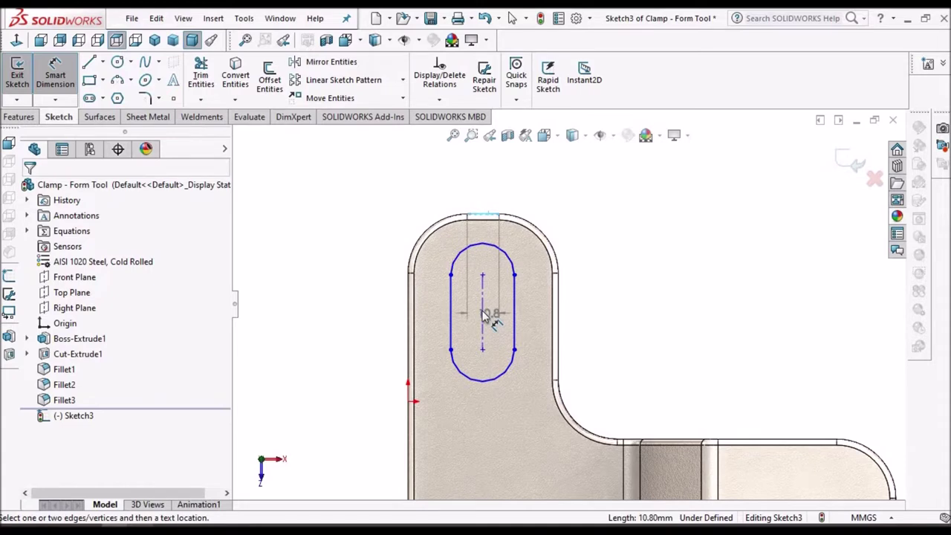
{"action": "left_click", "coordinate": [483, 316]}
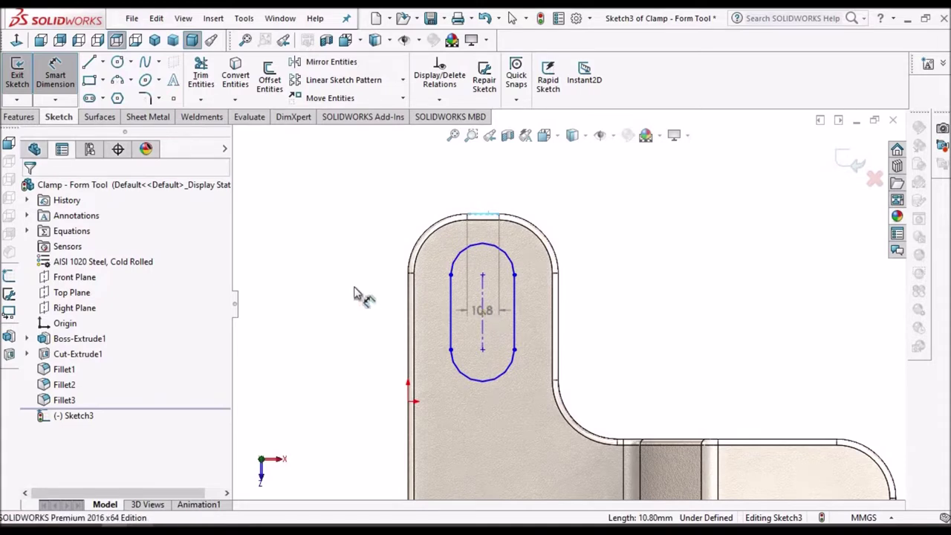
{"action": "left_click", "coordinate": [355, 293]}
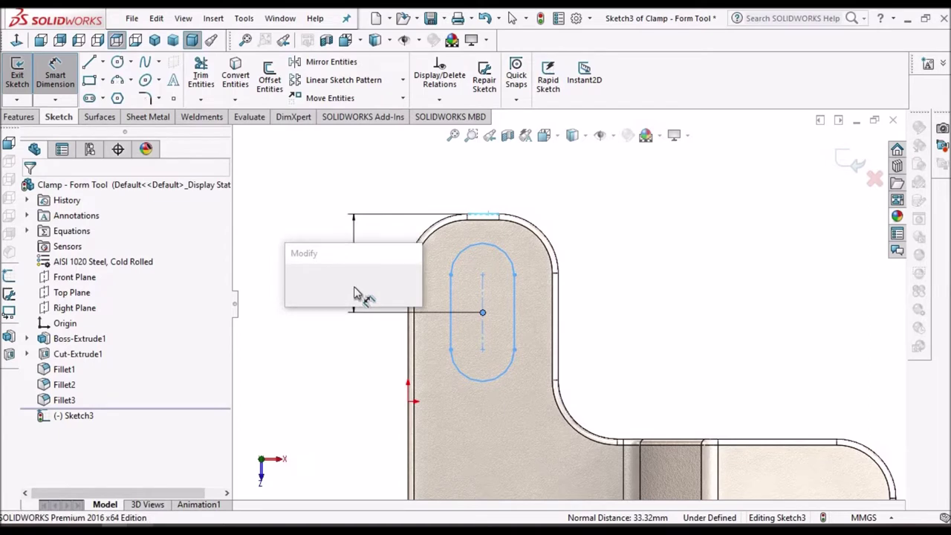
{"action": "type", "text": "40"}
{"action": "key", "text": "Return"}
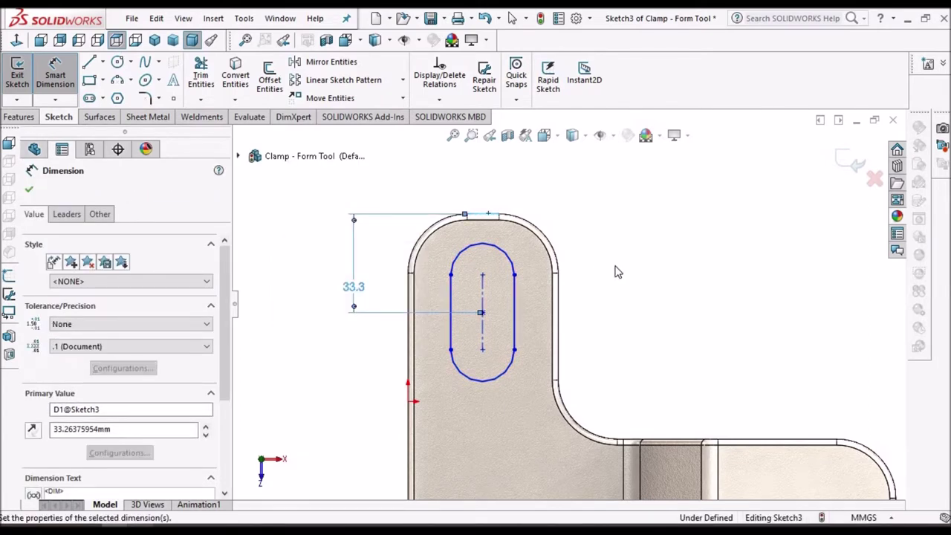
{"action": "left_click", "coordinate": [29, 189]}
{"action": "scroll", "coordinate": [598, 271], "scroll_direction": "up", "scroll_amount": 2}
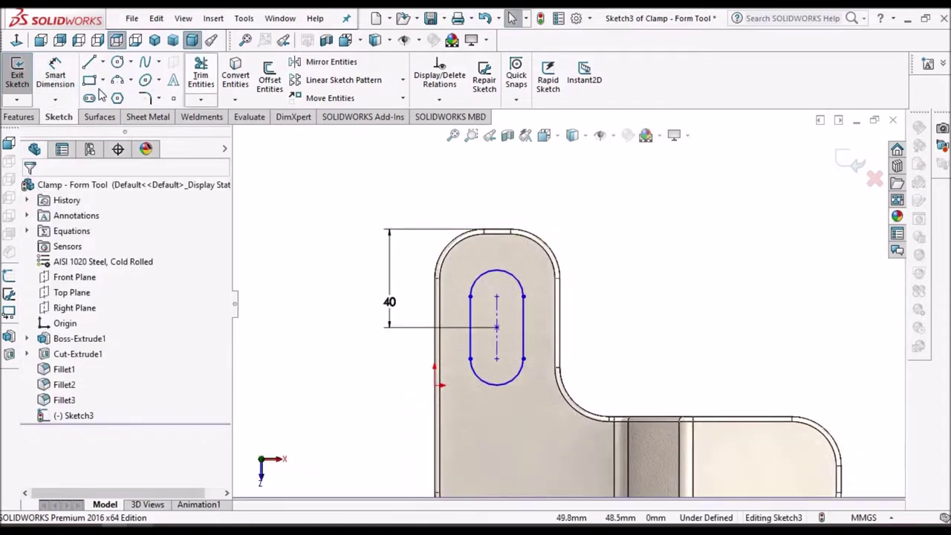
Dimension the slot's width between its two straight sides as 30 mm.
{"action": "left_click", "coordinate": [52, 77]}
{"action": "scroll", "coordinate": [546, 260], "scroll_direction": "down", "scroll_amount": 2}
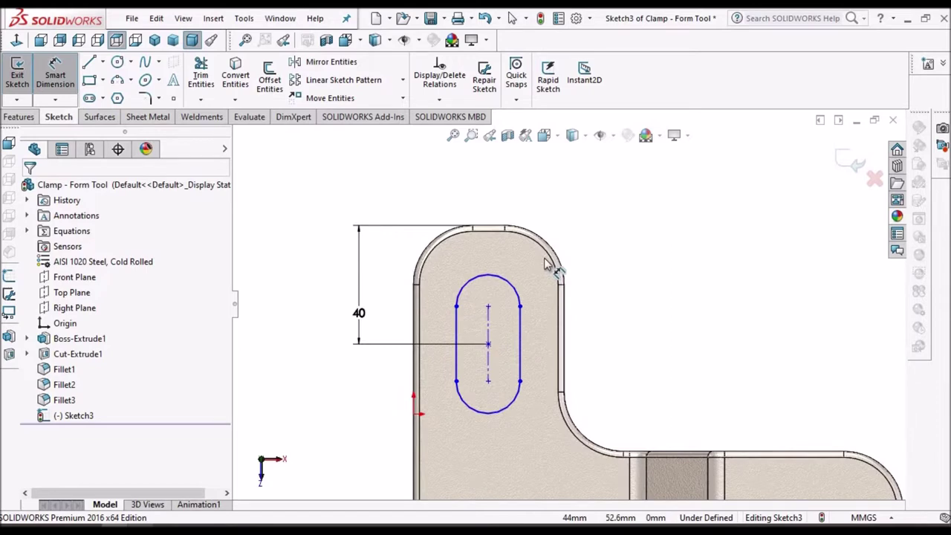
{"action": "left_click", "coordinate": [520, 330]}
{"action": "left_click", "coordinate": [455, 343]}
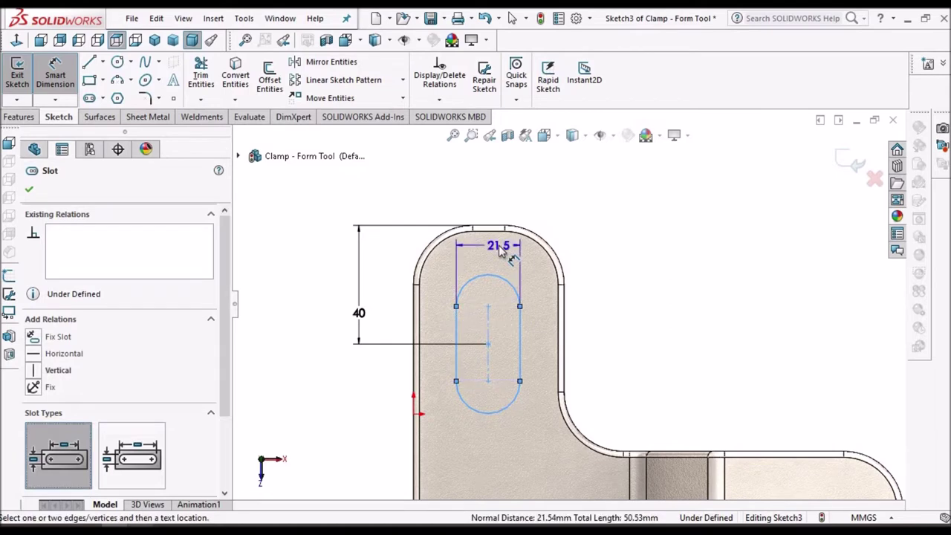
{"action": "left_click", "coordinate": [499, 208]}
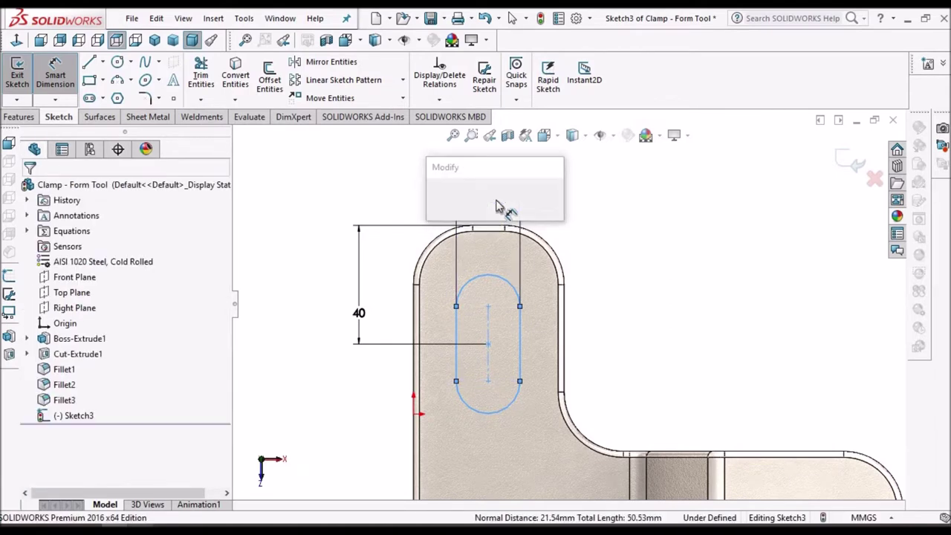
{"action": "type", "text": "30"}
{"action": "key", "text": "Return"}
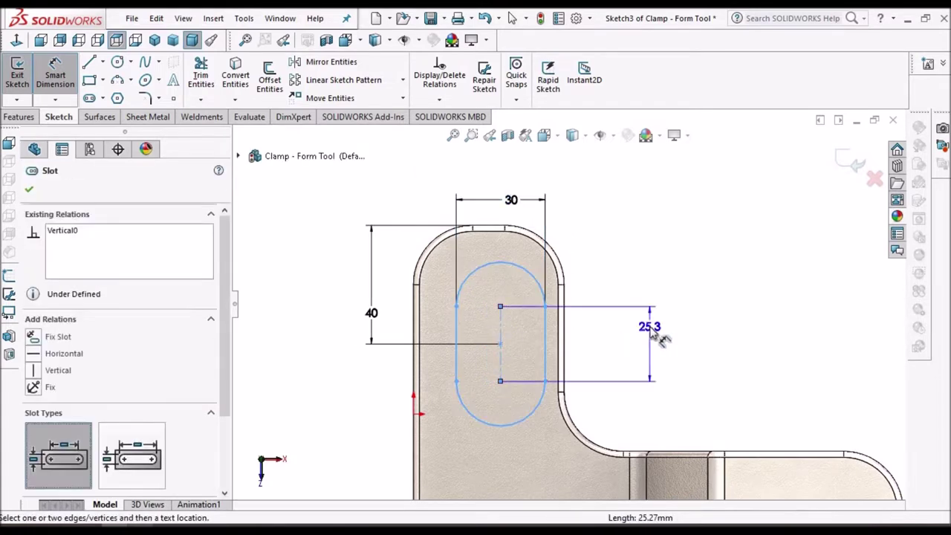
Dimension the distance between the slot's arc centres as 30 mm and finish dimensioning.
{"action": "left_click", "coordinate": [652, 332]}
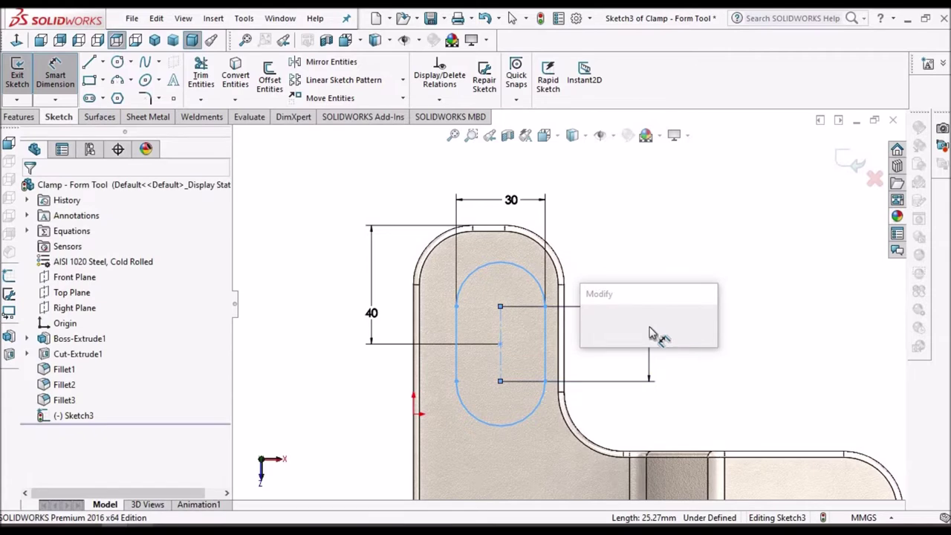
{"action": "type", "text": "30"}
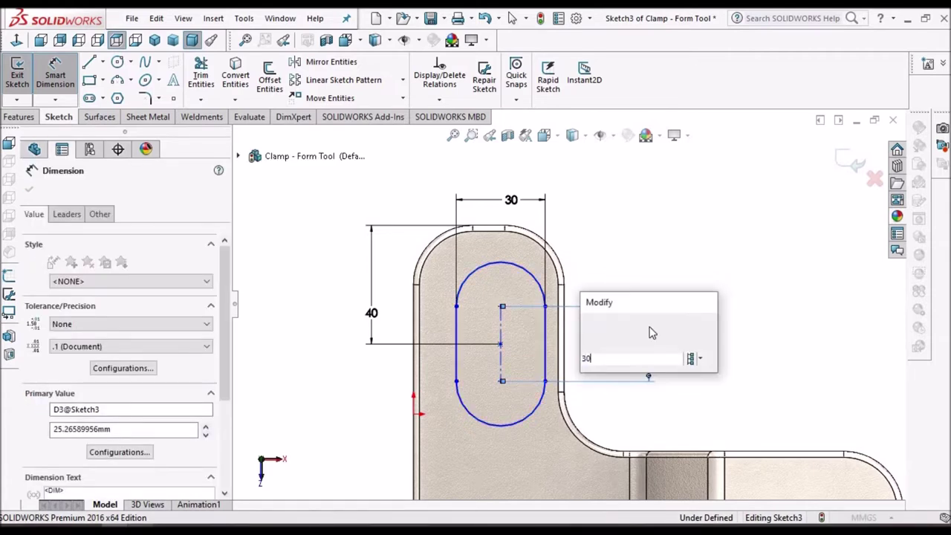
{"action": "key", "text": "Return"}
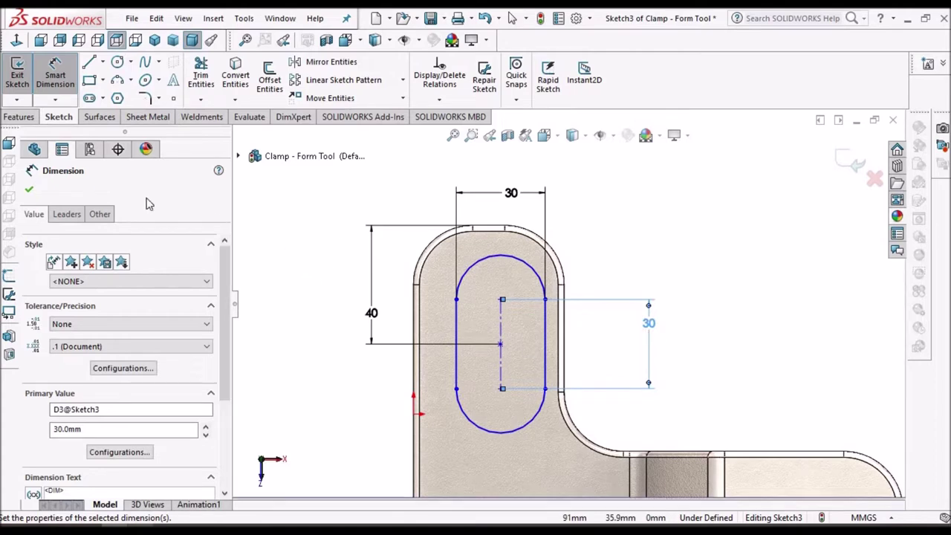
{"action": "left_click", "coordinate": [28, 188]}
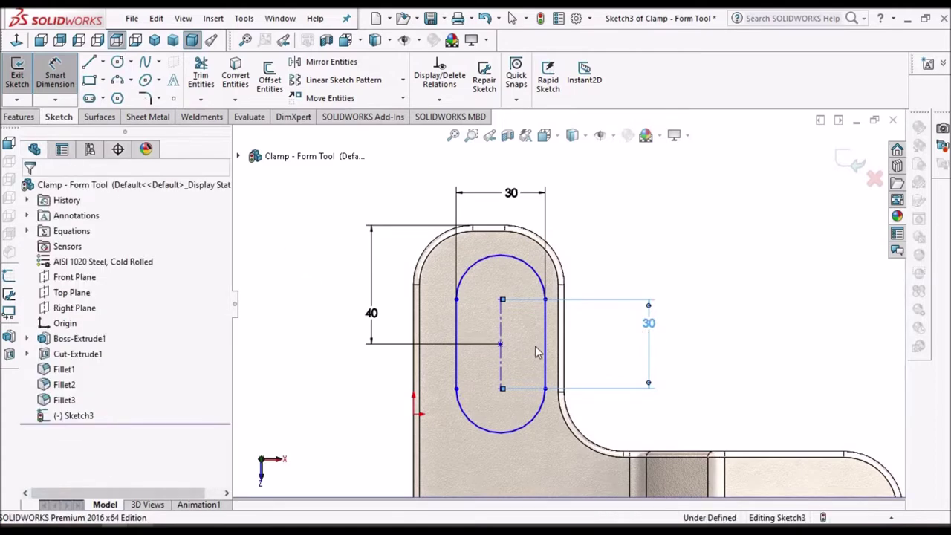
{"action": "key", "text": "Escape"}
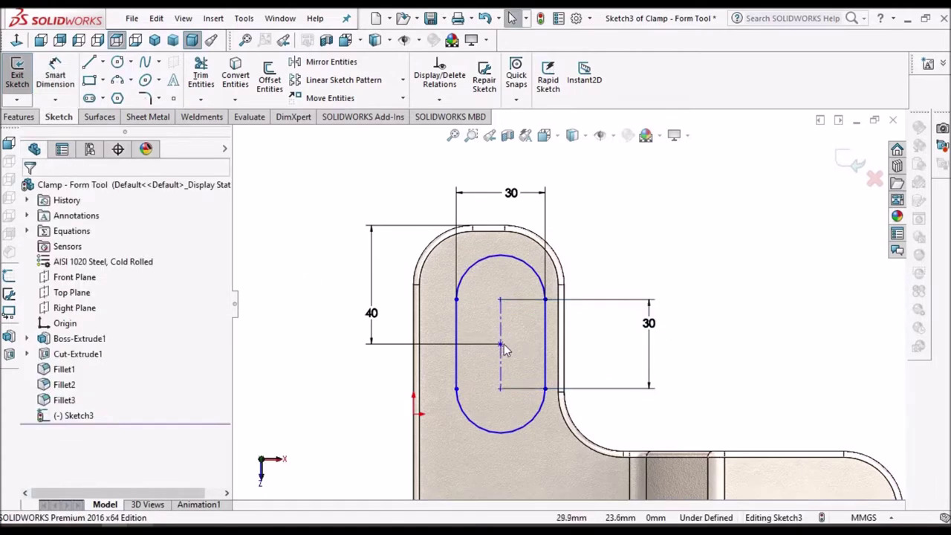
Add a vertical relation between the midpoint of the low arm's back end edge and the slot's centre point.
{"action": "left_click", "coordinate": [489, 233]}
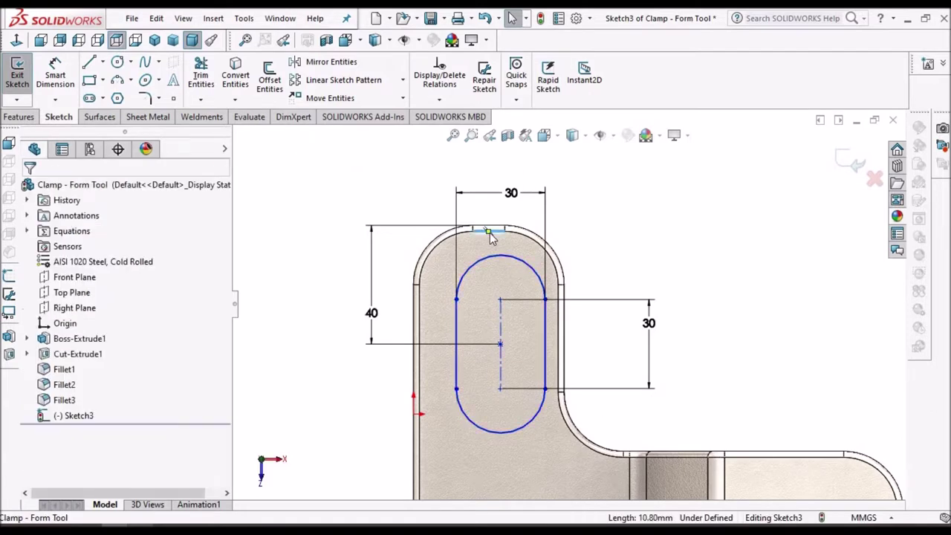
{"action": "right_click", "coordinate": [488, 233]}
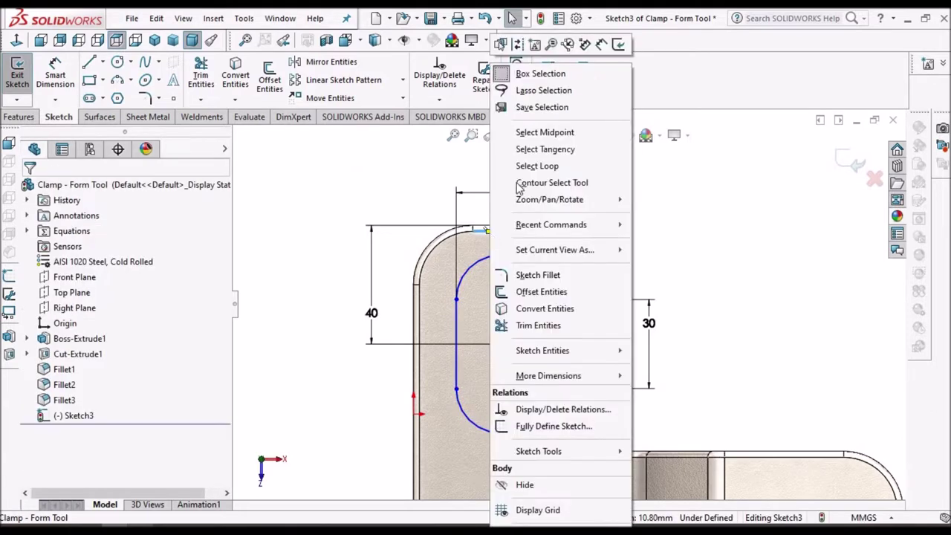
{"action": "left_click", "coordinate": [558, 131]}
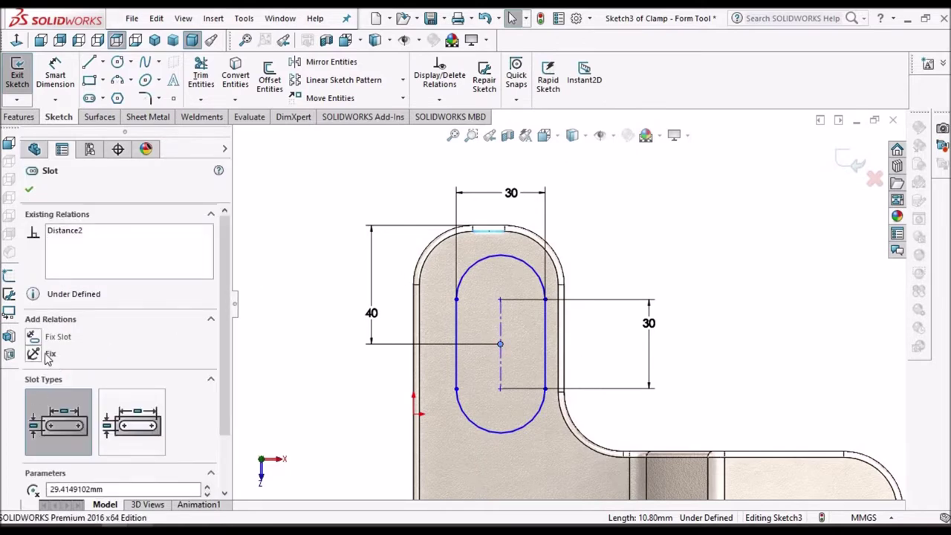
{"action": "left_click", "coordinate": [34, 448]}
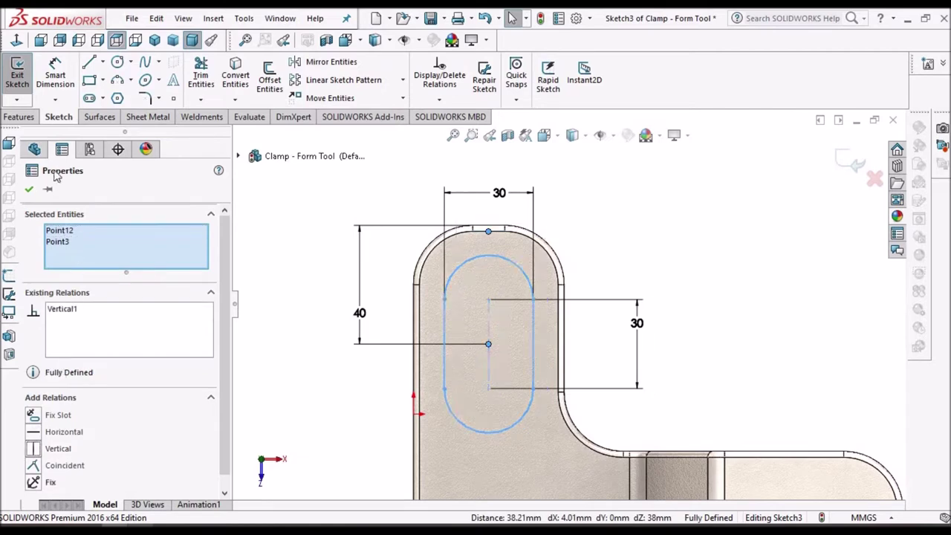
{"action": "left_click", "coordinate": [657, 222]}
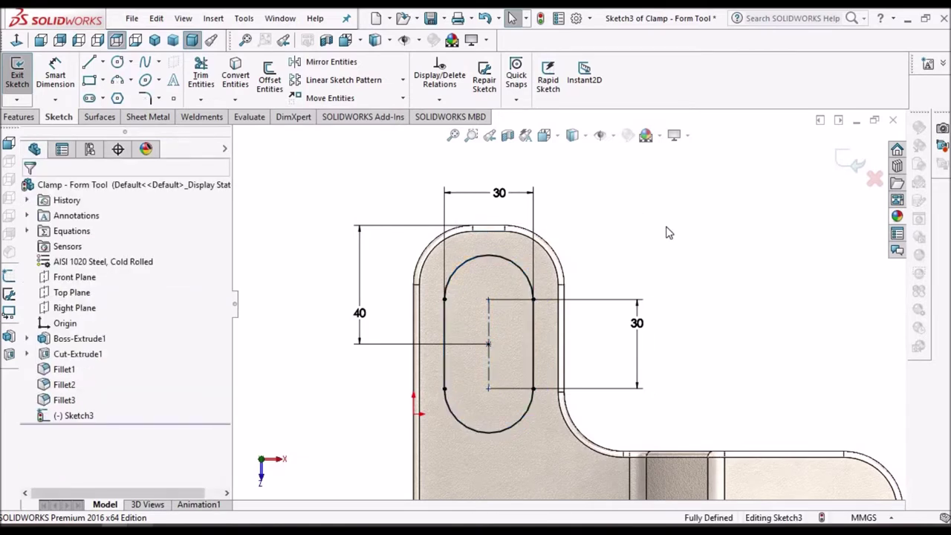
Cut-extrude the slot profile to a blind depth of 5 mm into the low arm.
{"action": "left_click", "coordinate": [20, 119]}
{"action": "left_click", "coordinate": [205, 80]}
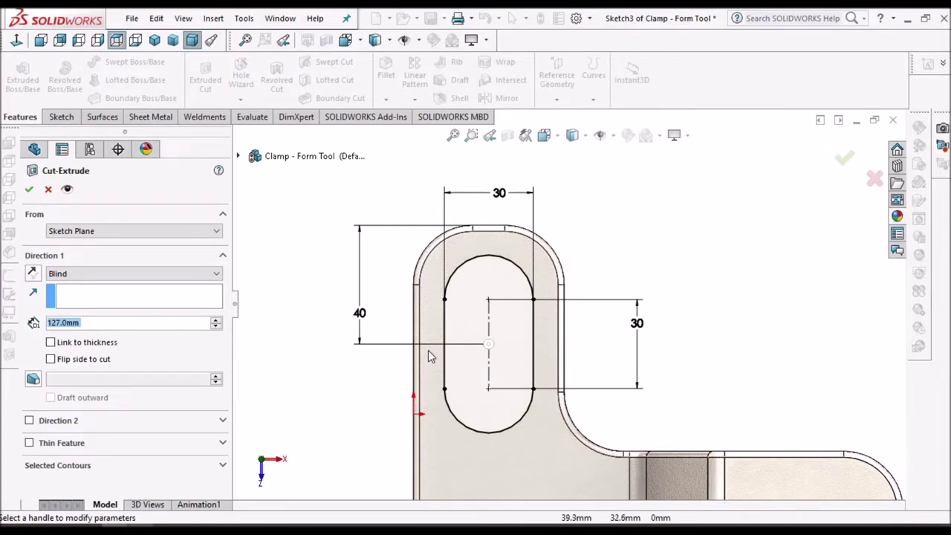
{"action": "type", "text": "5"}
{"action": "key", "text": "Return"}
{"action": "left_click", "coordinate": [30, 189]}
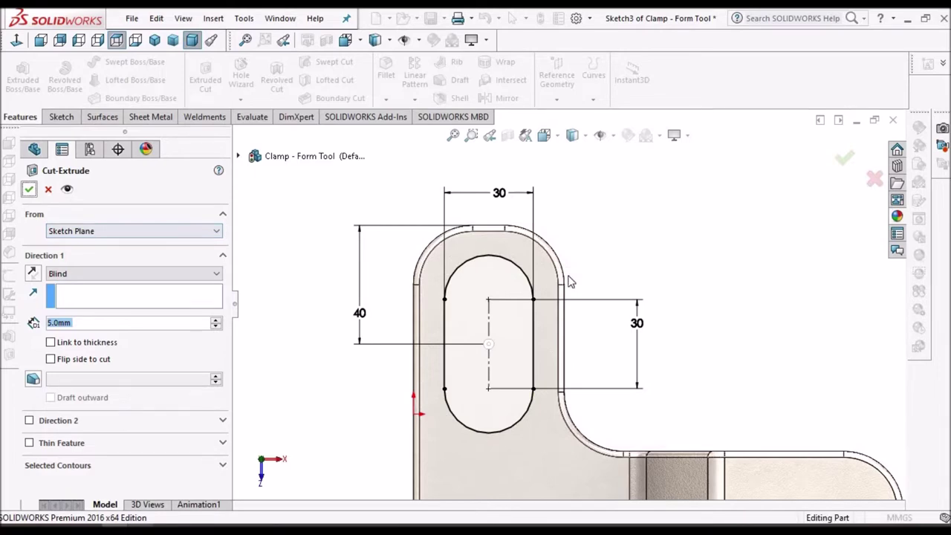
{"action": "key", "text": "f"}
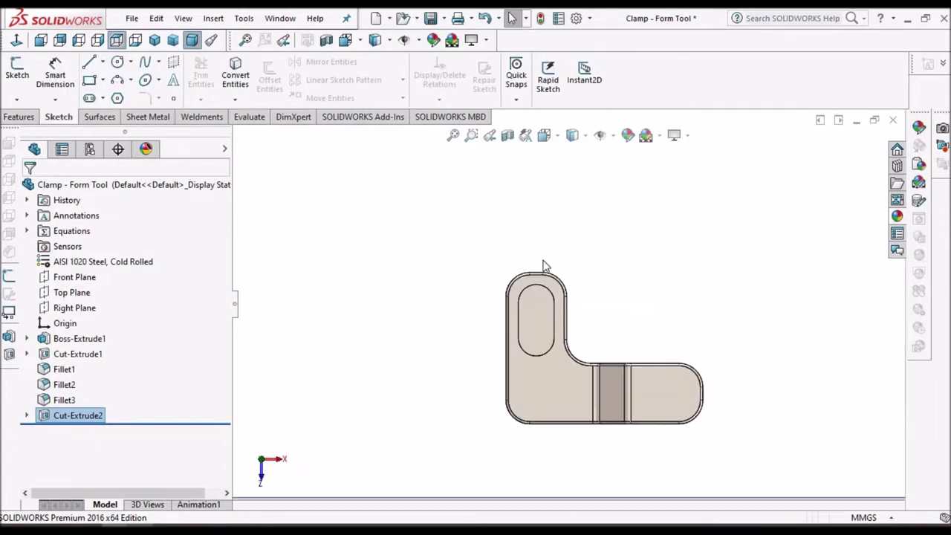
{"action": "middle_click_drag", "start_coordinate": [548, 279], "coordinate": [568, 304]}
{"action": "scroll", "coordinate": [575, 339], "scroll_direction": "down", "scroll_amount": 4}
{"action": "scroll", "coordinate": [568, 304], "scroll_direction": "up", "scroll_amount": 2}
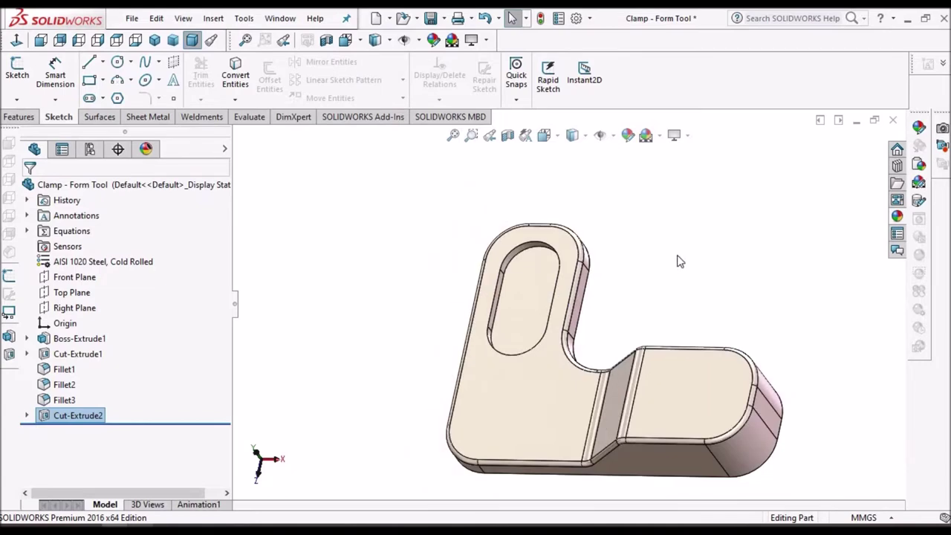
{"action": "left_click", "coordinate": [677, 255]}
Fillet the slot recess's floor edge and the low arm's upper face edges with a 2 mm radius.
{"action": "scroll", "coordinate": [510, 298], "scroll_direction": "down", "scroll_amount": 2}
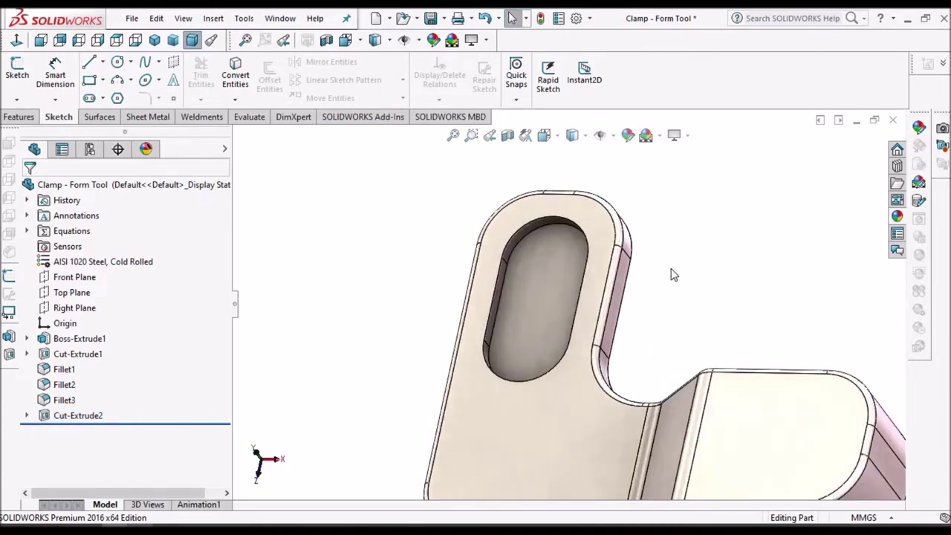
{"action": "scroll", "coordinate": [563, 257], "scroll_direction": "down", "scroll_amount": 1}
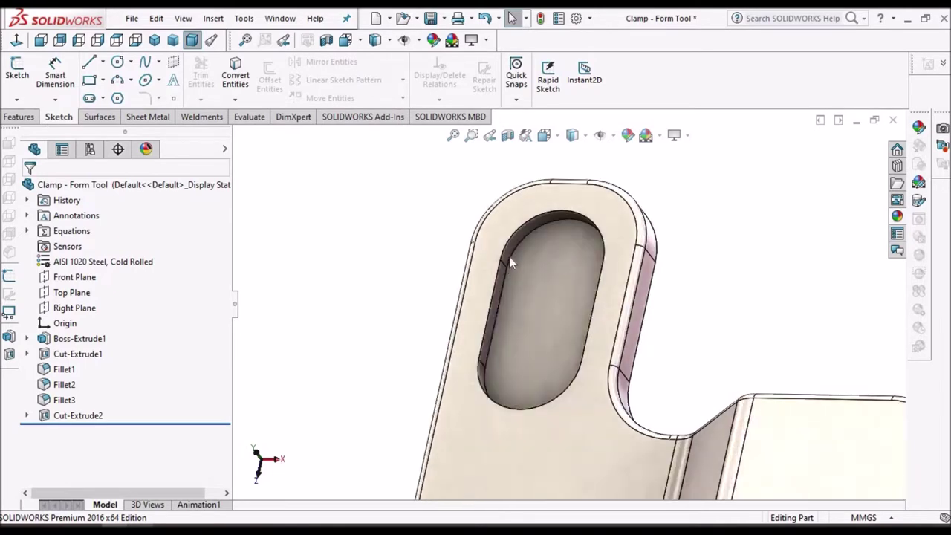
{"action": "scroll", "coordinate": [509, 271], "scroll_direction": "down", "scroll_amount": 2}
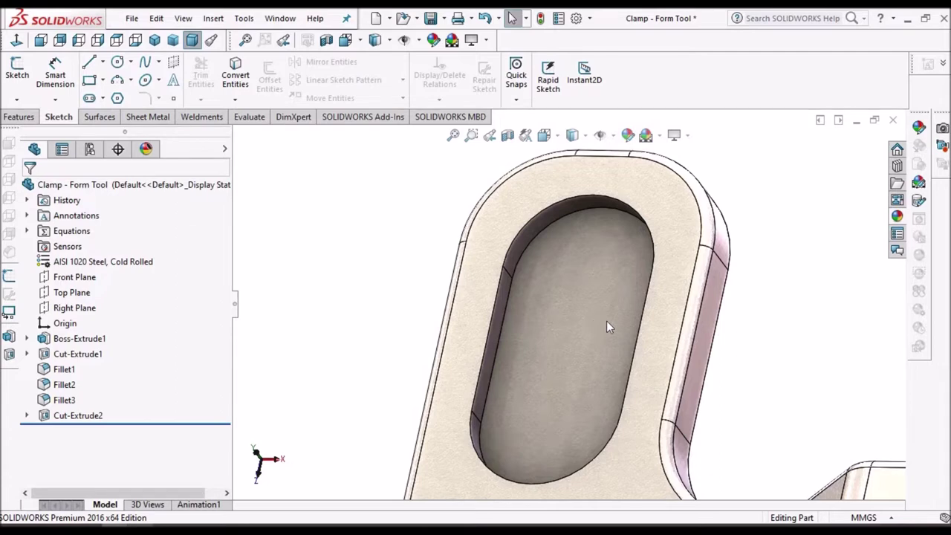
{"action": "scroll", "coordinate": [358, 61], "scroll_direction": "up", "scroll_amount": 1}
{"action": "left_click", "coordinate": [386, 71]}
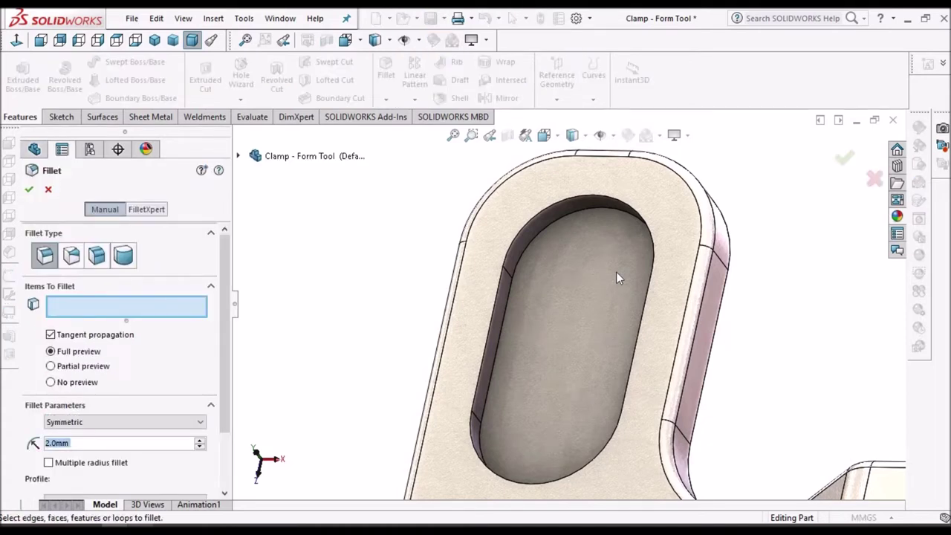
{"action": "left_click", "coordinate": [552, 222]}
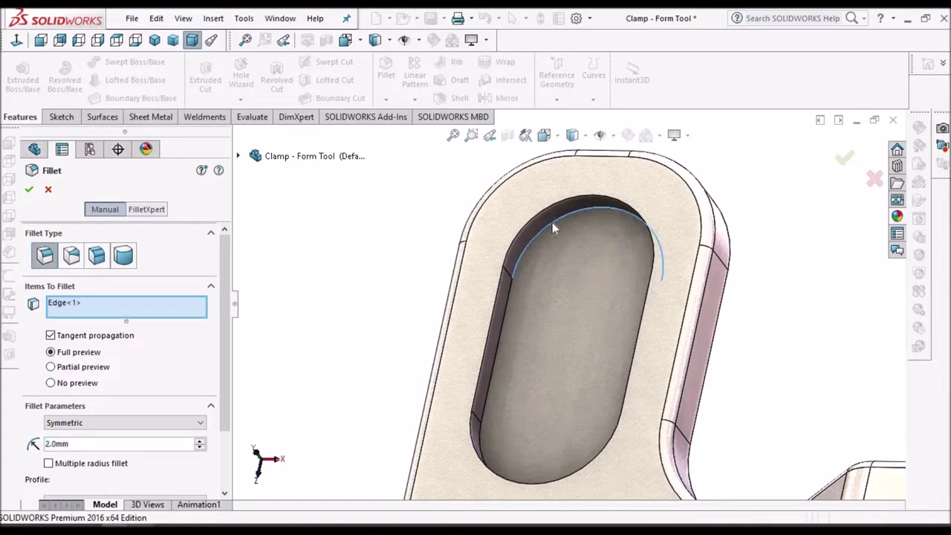
{"action": "left_click", "coordinate": [533, 215]}
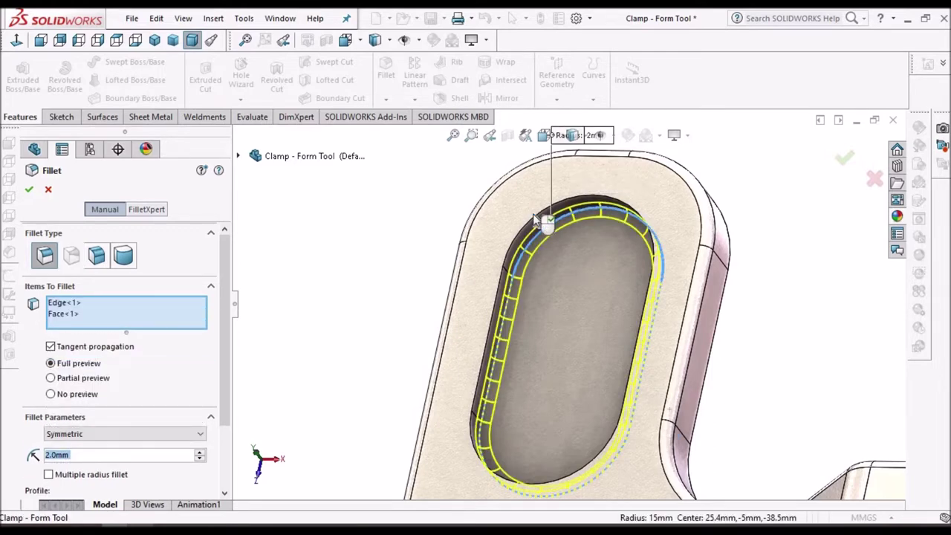
{"action": "left_click", "coordinate": [28, 190]}
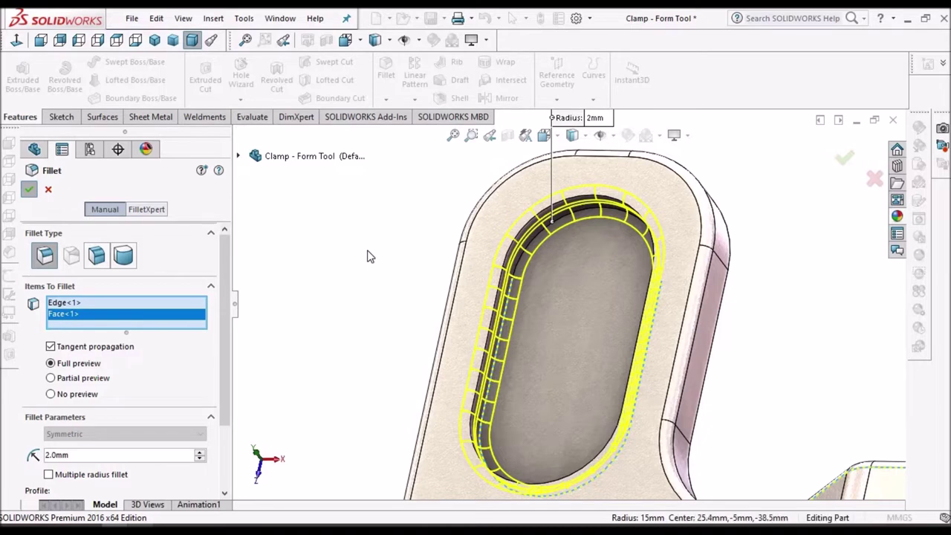
{"action": "key", "text": "Return"}
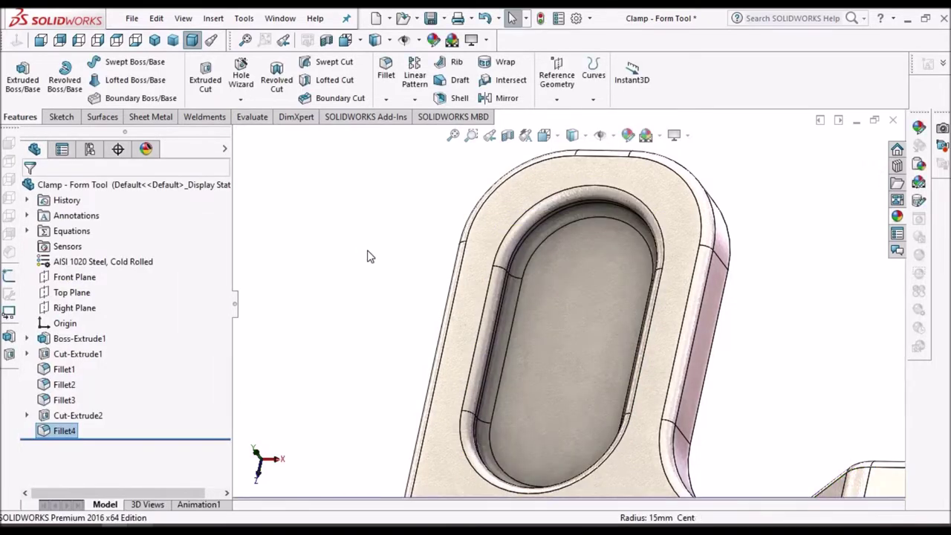
{"action": "left_click", "coordinate": [370, 255]}
Start a new sketch on the floor of the slot recess, viewed normal to that face.
{"action": "scroll", "coordinate": [370, 256], "scroll_direction": "up", "scroll_amount": 6}
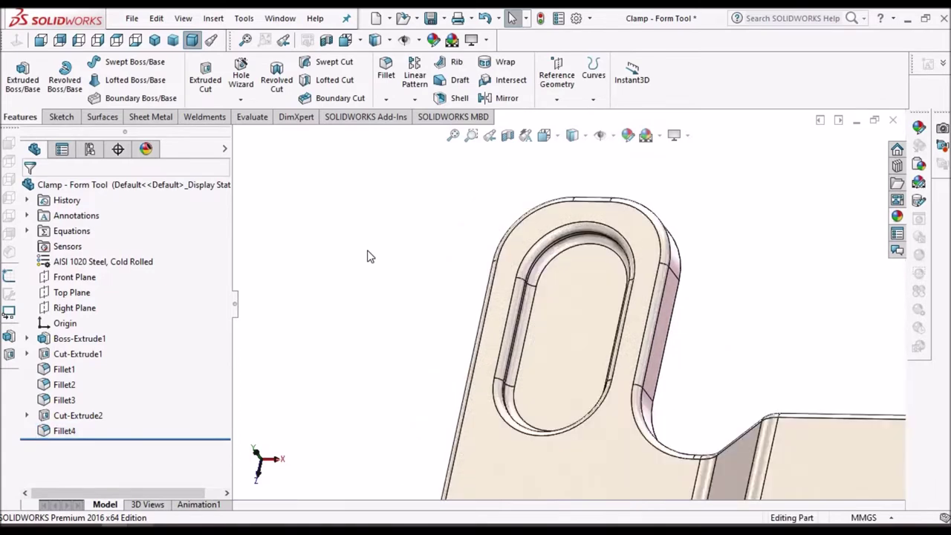
{"action": "scroll", "coordinate": [745, 403], "scroll_direction": "down", "scroll_amount": 2}
{"action": "left_click", "coordinate": [626, 357]}
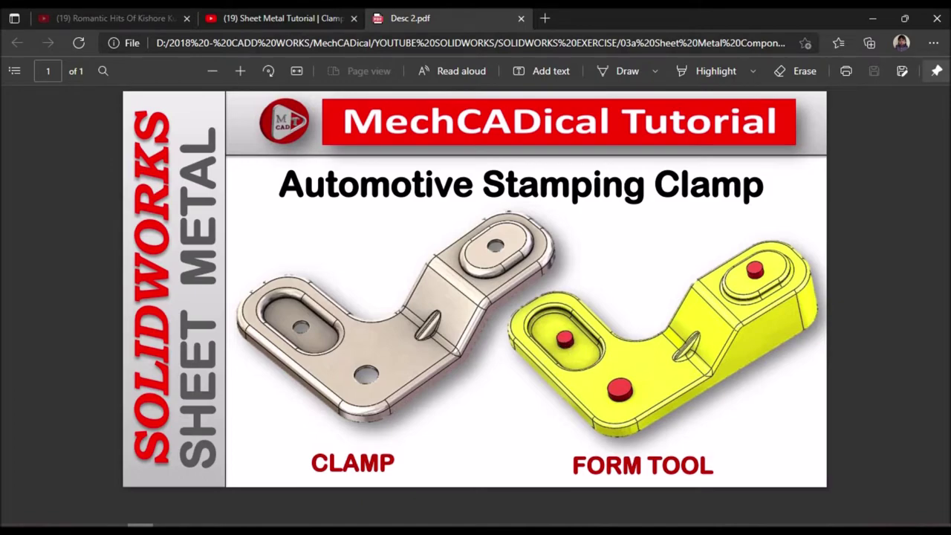
{"action": "key", "text": "alt+Tab"}
{"action": "scroll", "coordinate": [424, 219], "scroll_direction": "down", "scroll_amount": 2}
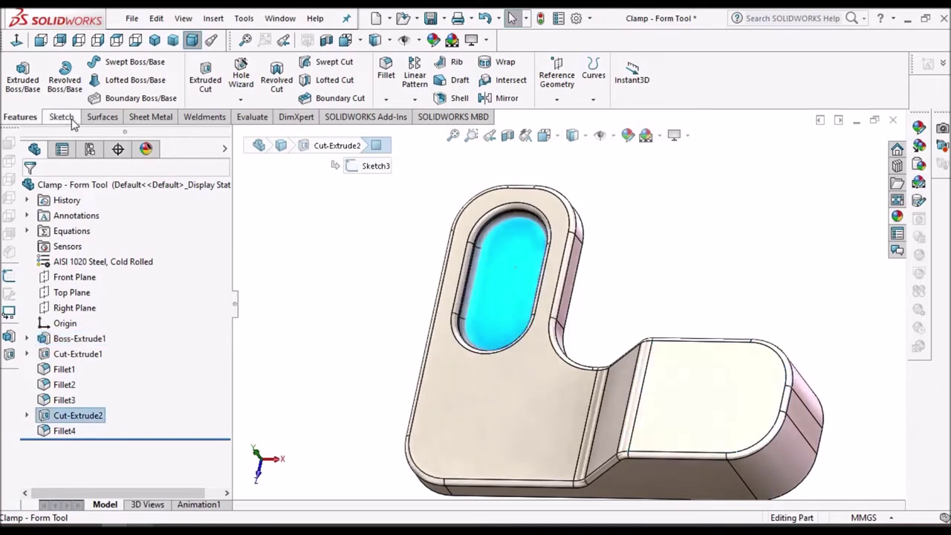
{"action": "left_click", "coordinate": [62, 117]}
{"action": "left_click", "coordinate": [17, 41]}
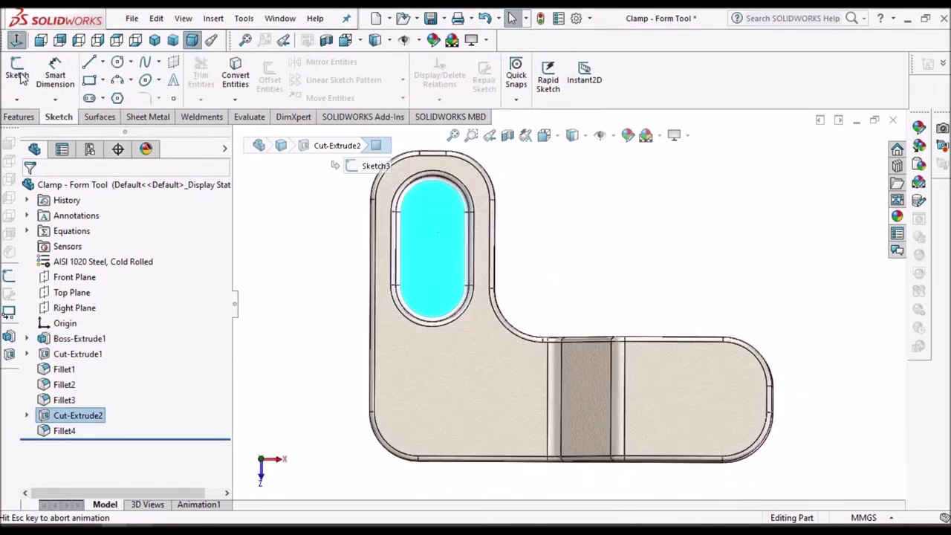
{"action": "left_click", "coordinate": [16, 72]}
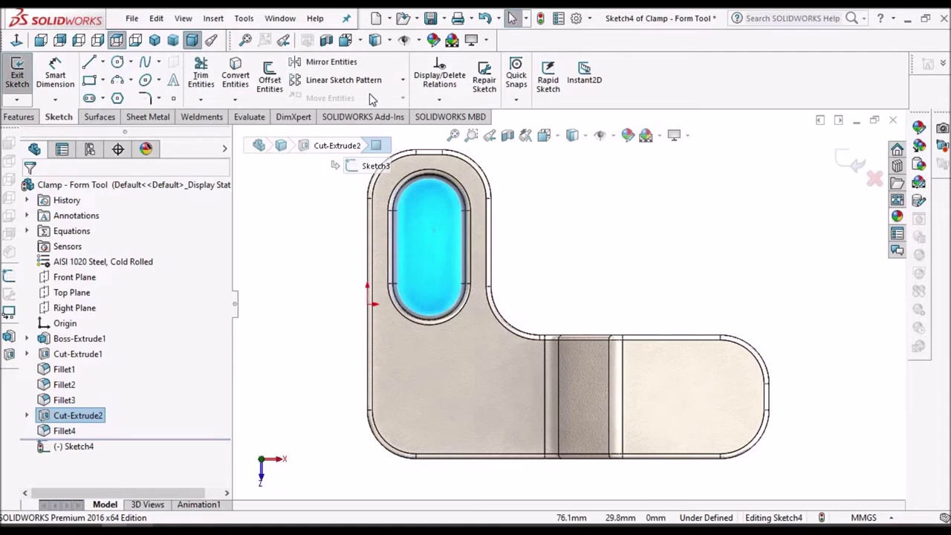
Sketch a small circle near the middle of the slot recess's floor and leave the Circle tool.
{"action": "left_click", "coordinate": [118, 63]}
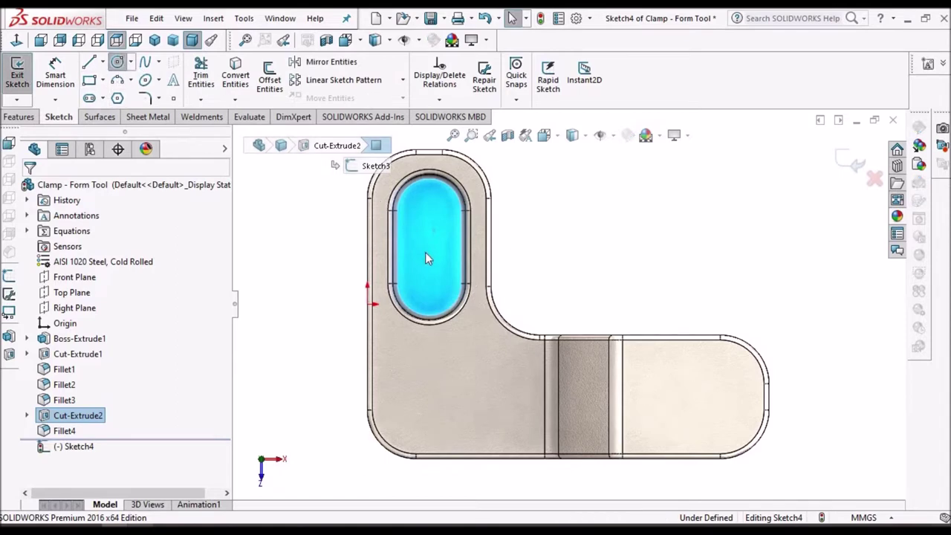
{"action": "left_click", "coordinate": [430, 240]}
{"action": "left_click", "coordinate": [436, 233]}
{"action": "right_click", "coordinate": [666, 232]}
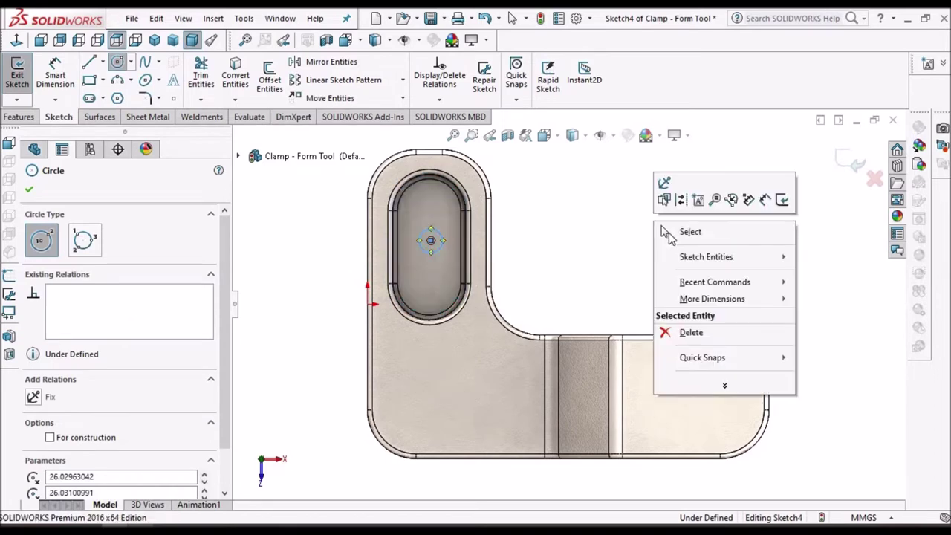
{"action": "left_click", "coordinate": [668, 231]}
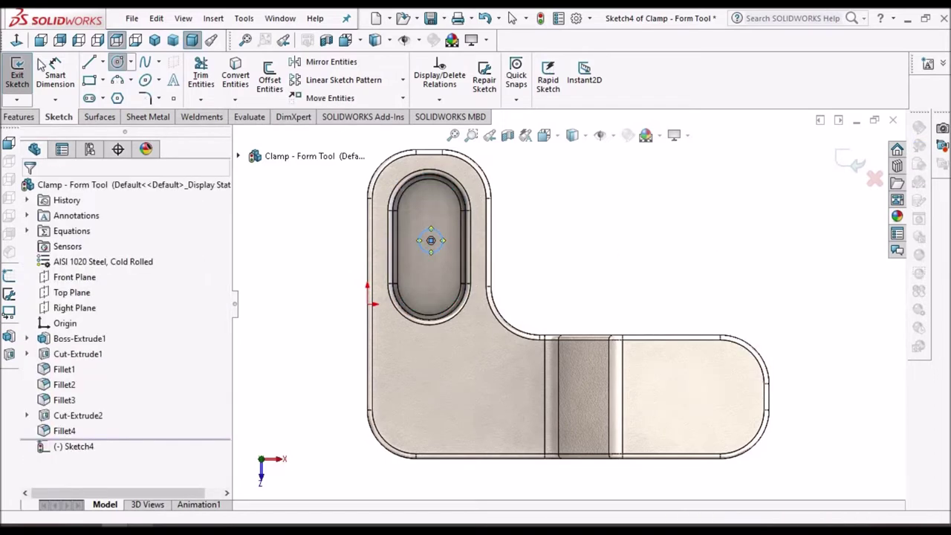
Dimension the circle's centre 40 mm from the outer edge of the low arm's back end.
{"action": "left_click", "coordinate": [433, 150]}
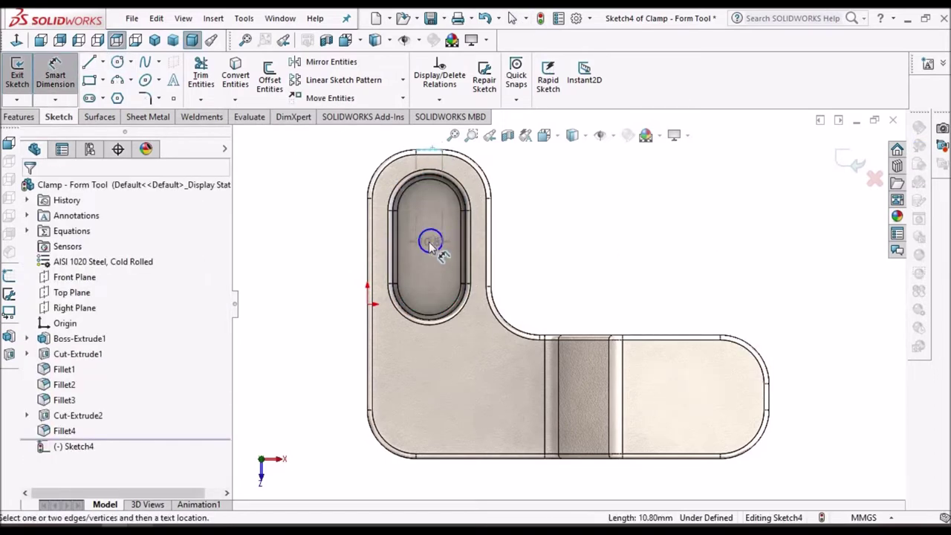
{"action": "left_click", "coordinate": [431, 241]}
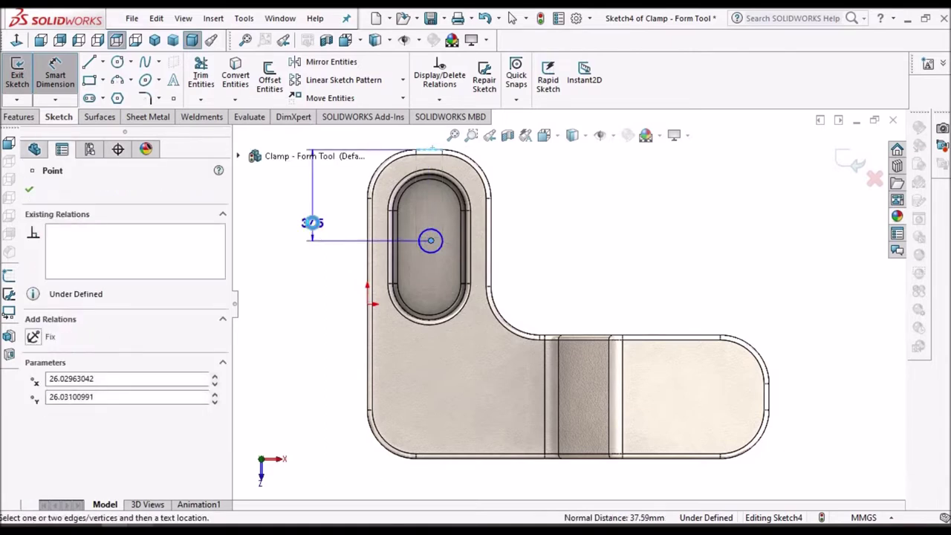
{"action": "left_click", "coordinate": [312, 223]}
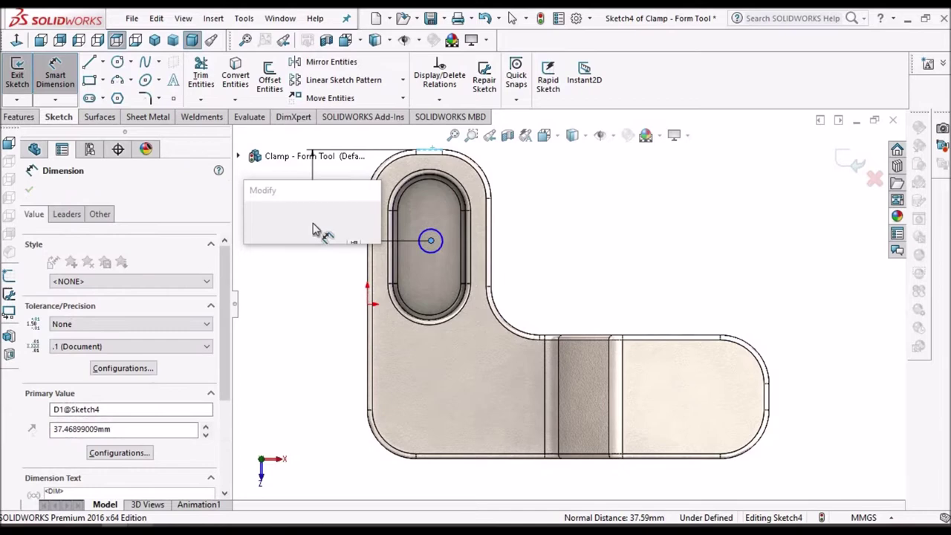
{"action": "type", "text": "37.5"}
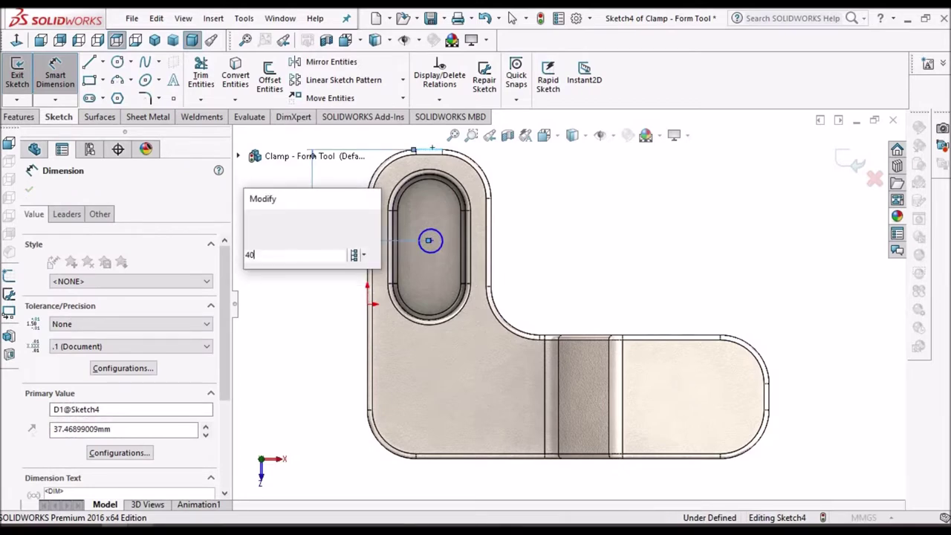
{"action": "key", "text": "Return"}
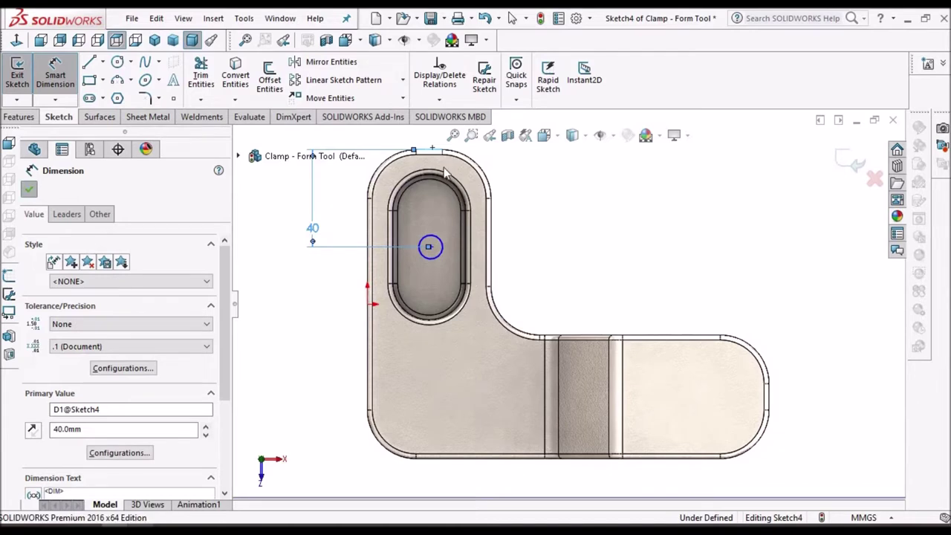
{"action": "key", "text": "Escape"}
{"action": "key", "text": "Escape"}
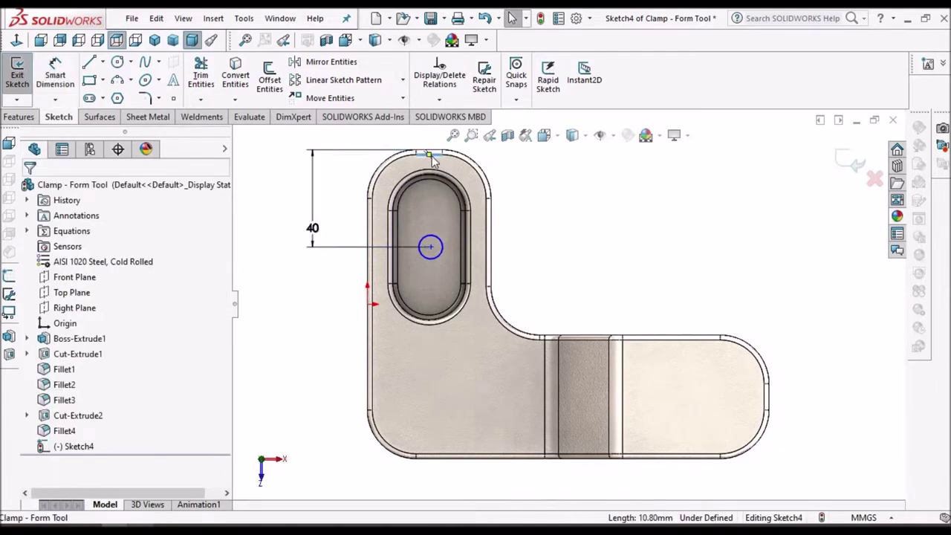
Add a vertical relation between the midpoint of the low arm's back end edge and the circle's centre.
{"action": "right_click", "coordinate": [433, 157]}
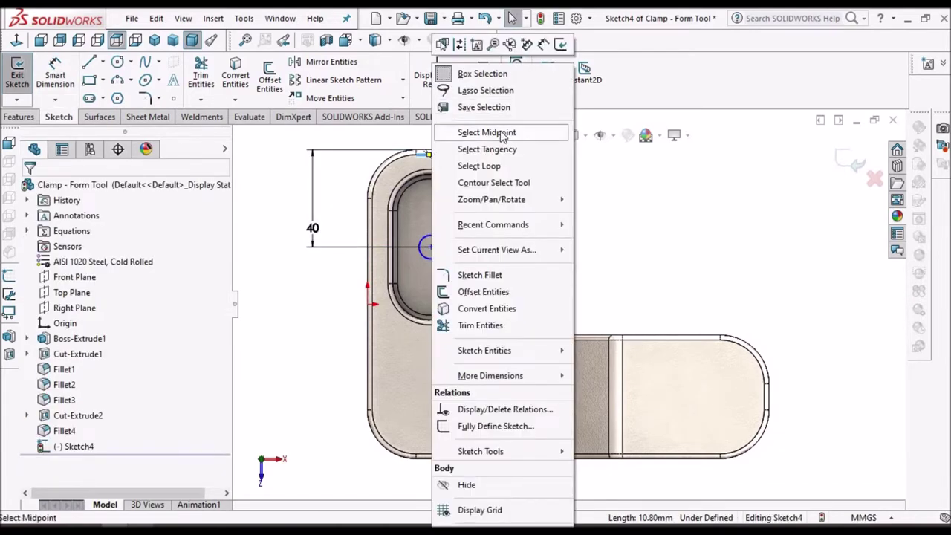
{"action": "left_click", "coordinate": [430, 251]}
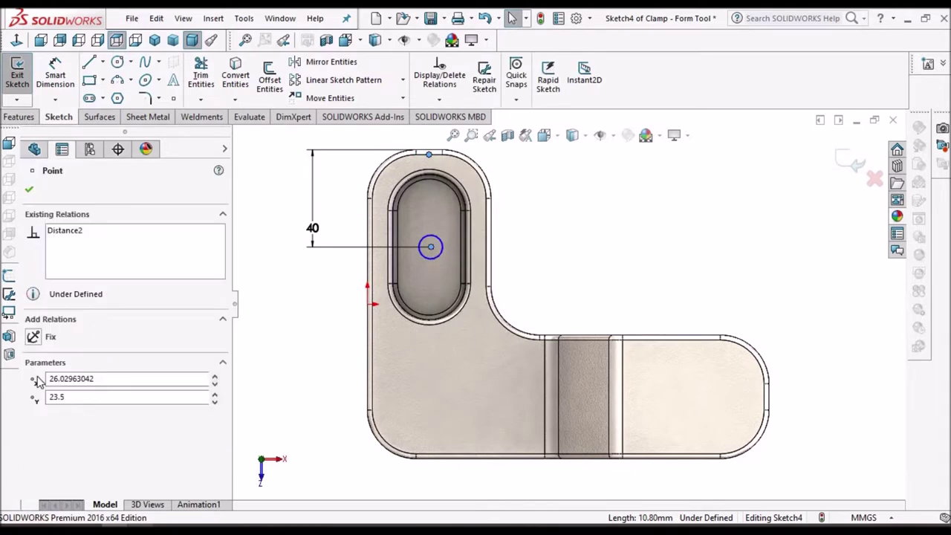
{"action": "left_click", "coordinate": [34, 431]}
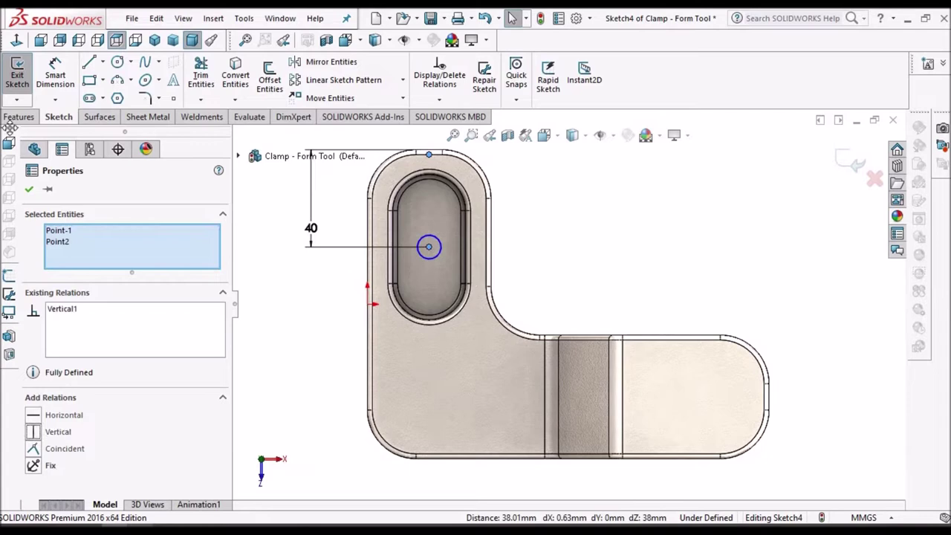
Dimension the circle on the slot recess's floor with a diameter of 10 mm.
{"action": "left_click", "coordinate": [55, 70]}
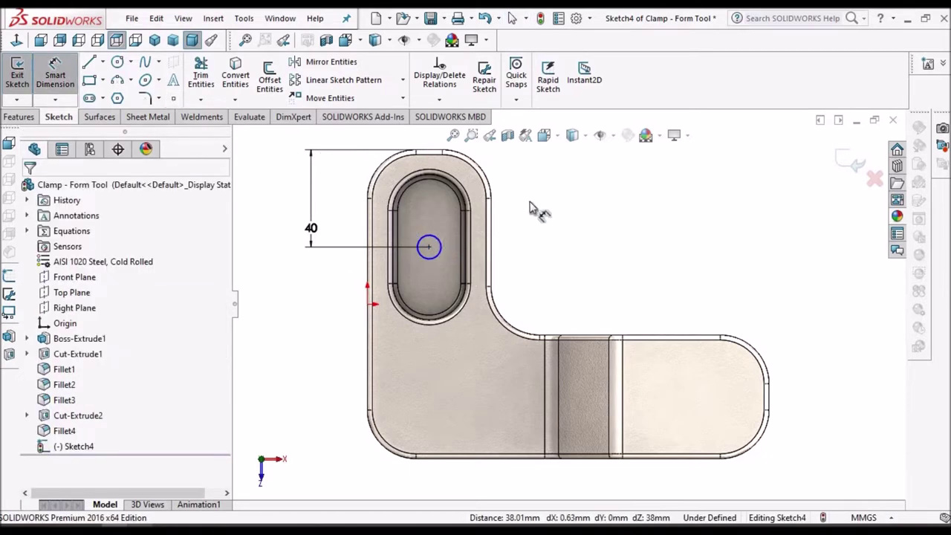
{"action": "left_click", "coordinate": [439, 240]}
{"action": "left_click", "coordinate": [530, 208]}
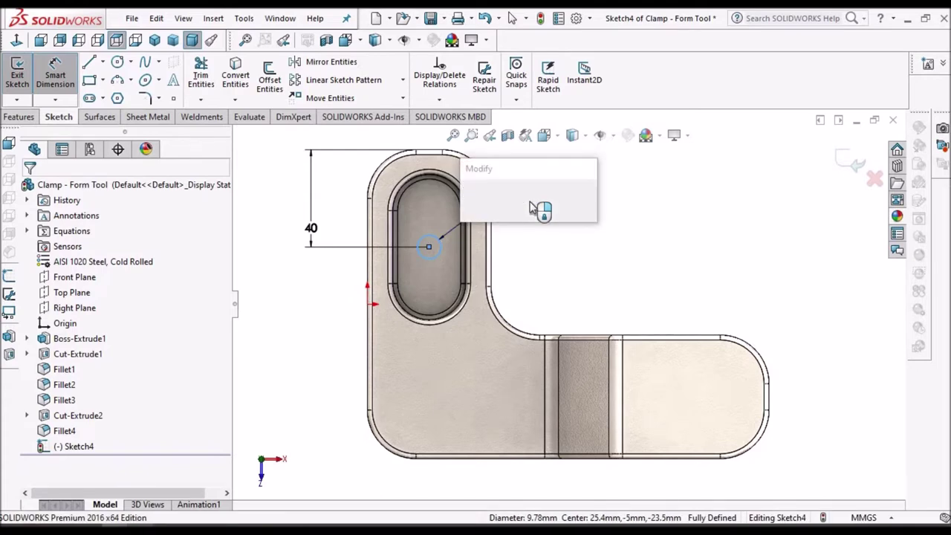
{"action": "key", "text": "Return"}
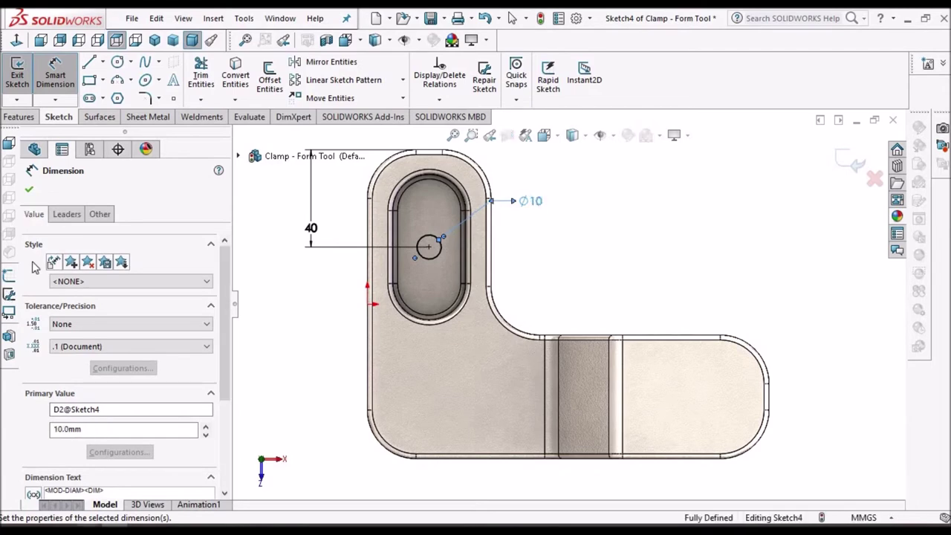
{"action": "left_click", "coordinate": [29, 193]}
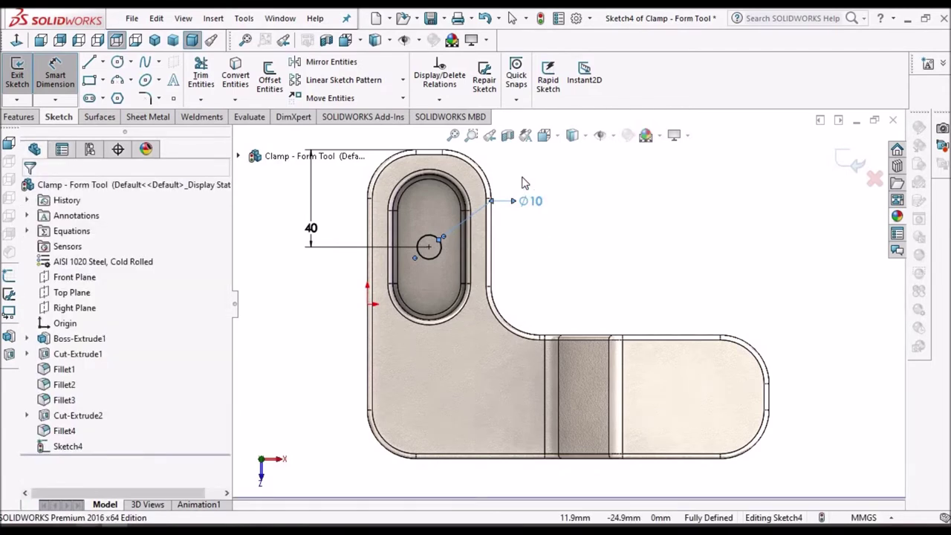
Extrude the circle upward from the recess floor as a 5 mm blind boss merged with the block.
{"action": "middle_click_drag", "start_coordinate": [518, 165], "coordinate": [525, 304]}
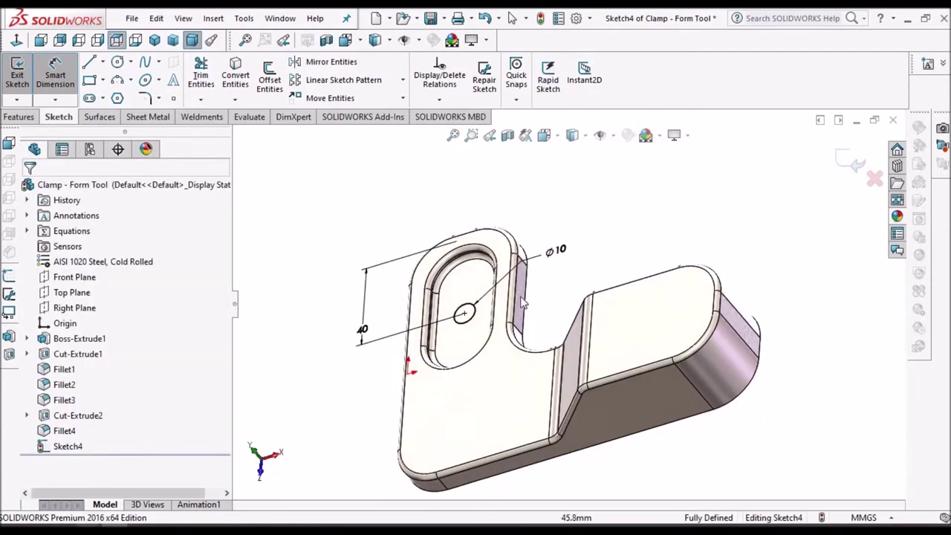
{"action": "left_click", "coordinate": [17, 116]}
{"action": "left_click", "coordinate": [24, 78]}
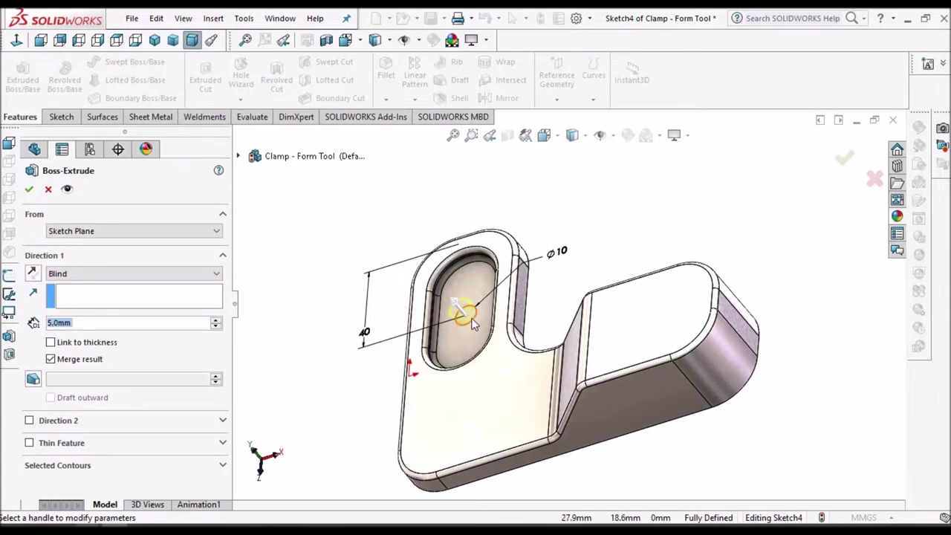
{"action": "scroll", "coordinate": [467, 316], "scroll_direction": "down", "scroll_amount": 5}
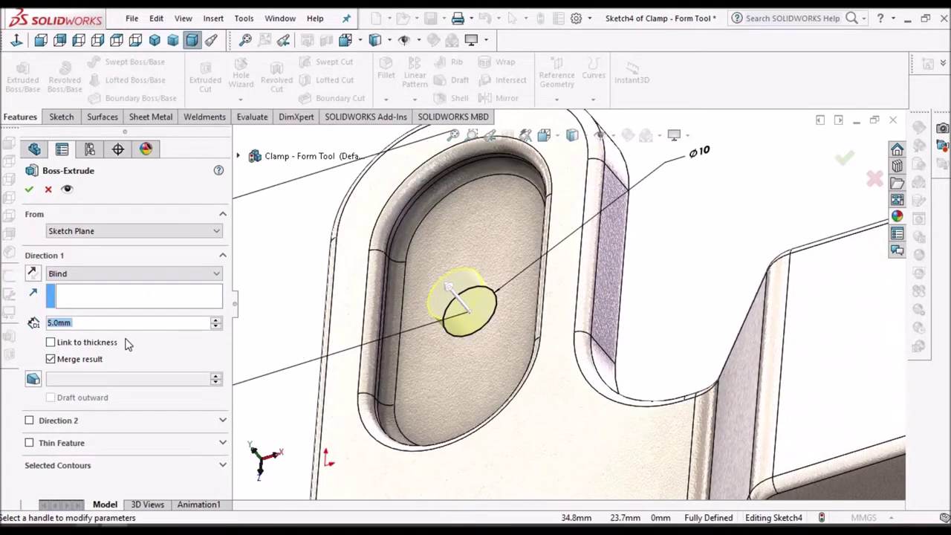
{"action": "left_click", "coordinate": [29, 190]}
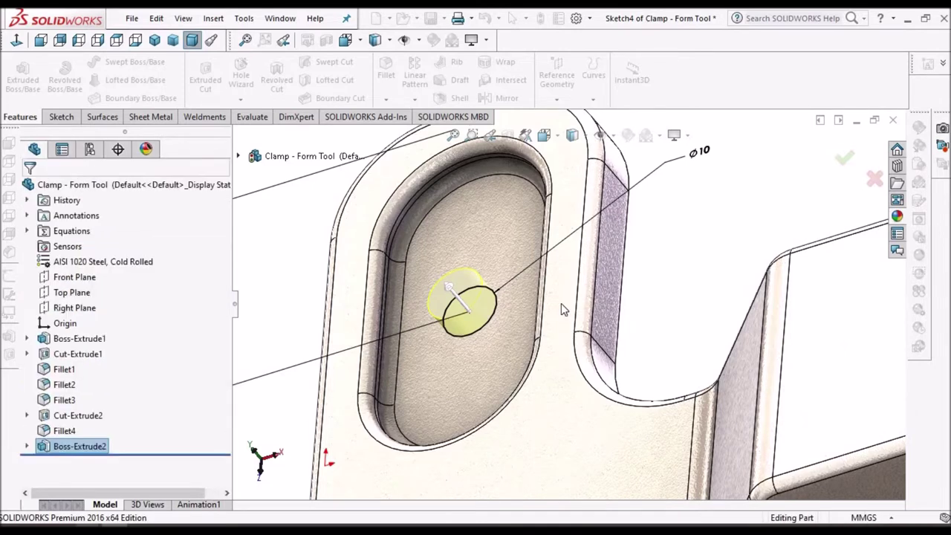
{"action": "scroll", "coordinate": [561, 303], "scroll_direction": "up", "scroll_amount": 5}
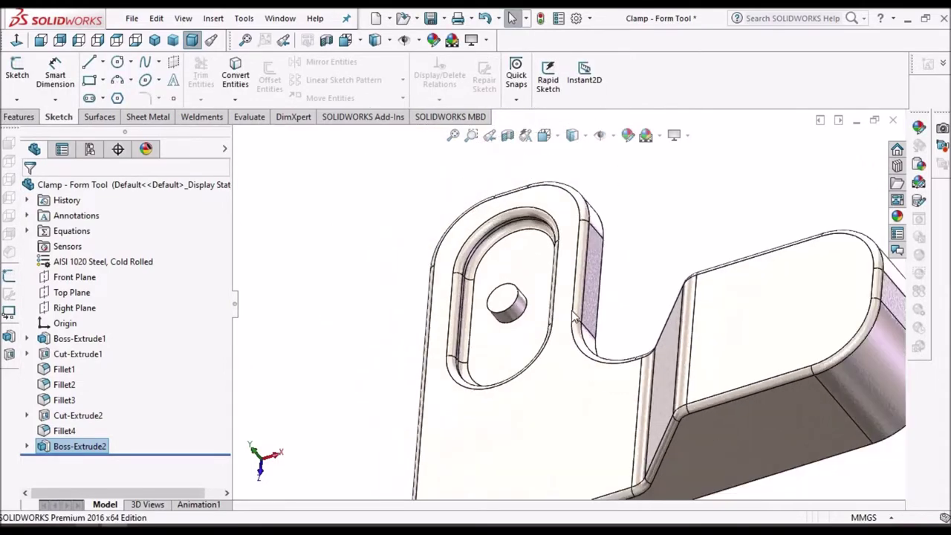
{"action": "scroll", "coordinate": [663, 330], "scroll_direction": "down", "scroll_amount": 4}
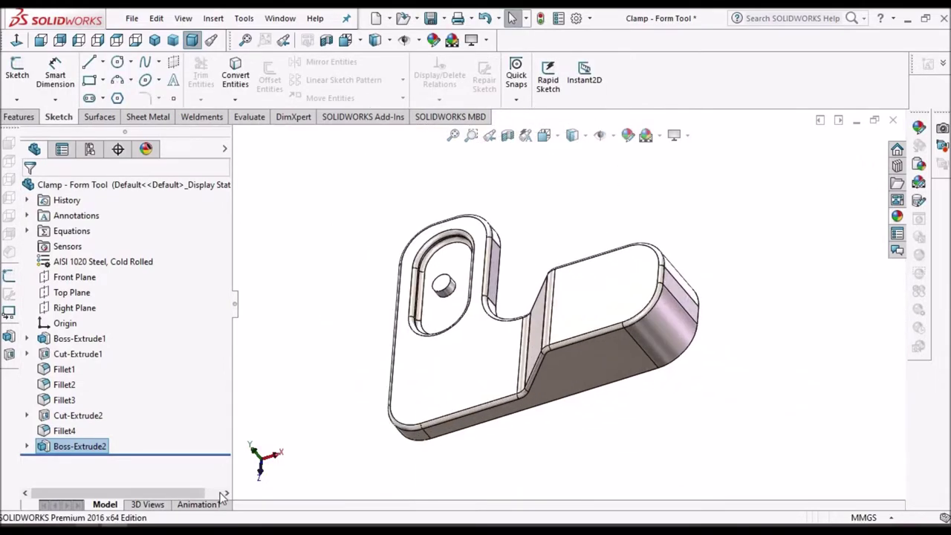
Check the form tool picture in Desc 2.pdf, return to SOLIDWORKS and start a new sketch on the raised arm's flat top face.
{"action": "key", "text": "alt+Tab"}
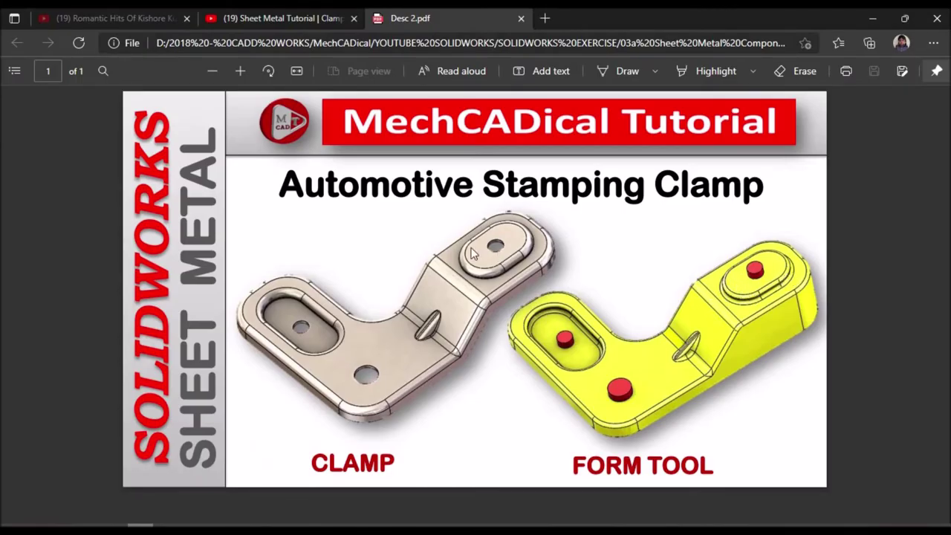
{"action": "key", "text": "alt+Tab"}
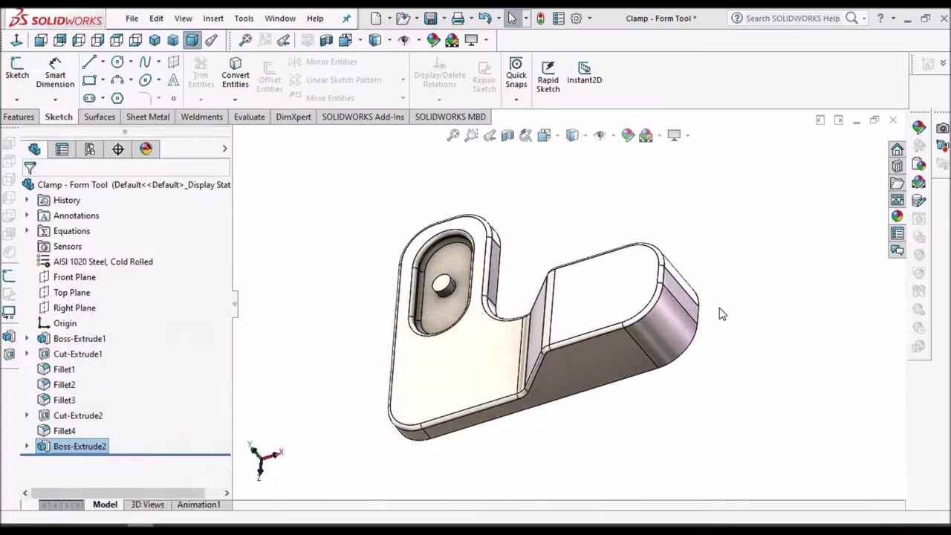
{"action": "scroll", "coordinate": [537, 282], "scroll_direction": "down", "scroll_amount": 3}
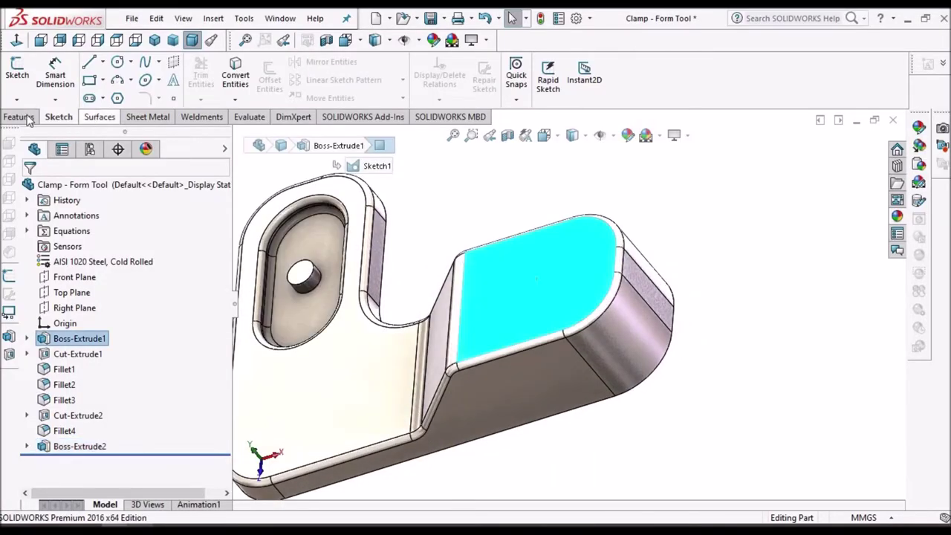
{"action": "left_click", "coordinate": [18, 74]}
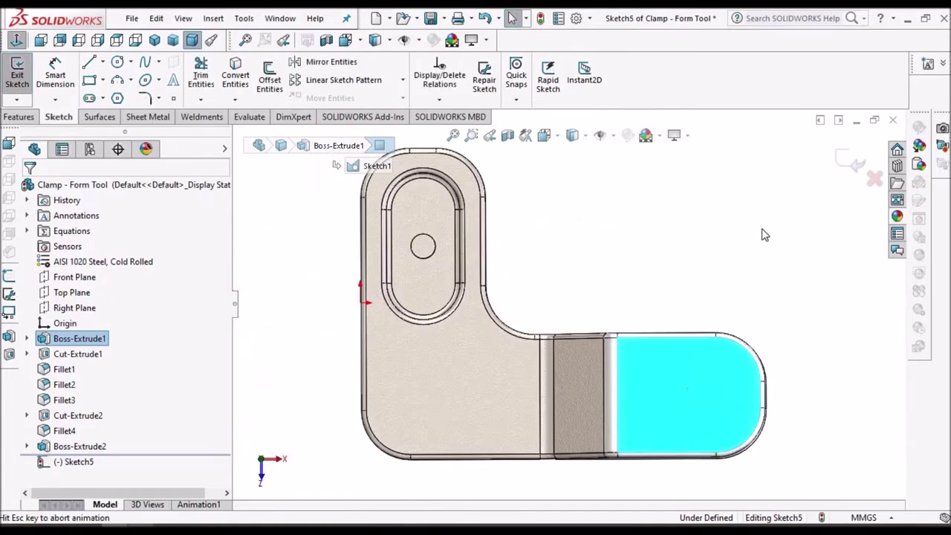
Sketch a horizontal straight slot on the raised arm's top face, about 28 mm between centres and 20 mm wide, and leave the Slot tool.
{"action": "left_click", "coordinate": [90, 97]}
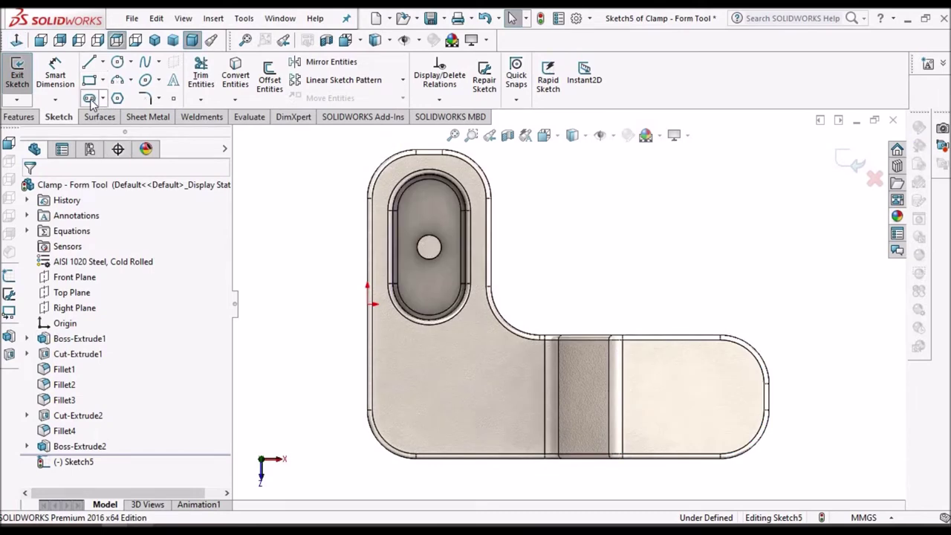
{"action": "scroll", "coordinate": [732, 402], "scroll_direction": "down", "scroll_amount": 3}
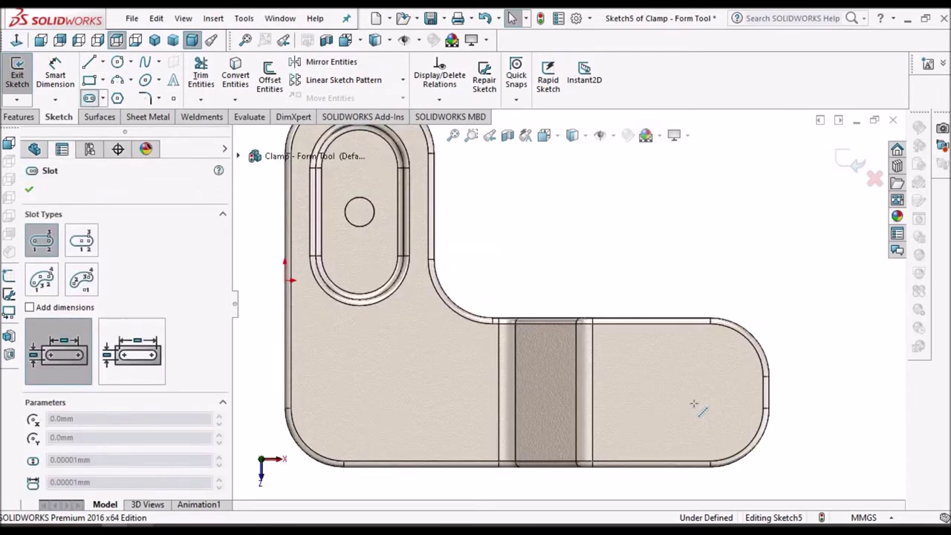
{"action": "left_click", "coordinate": [620, 387]}
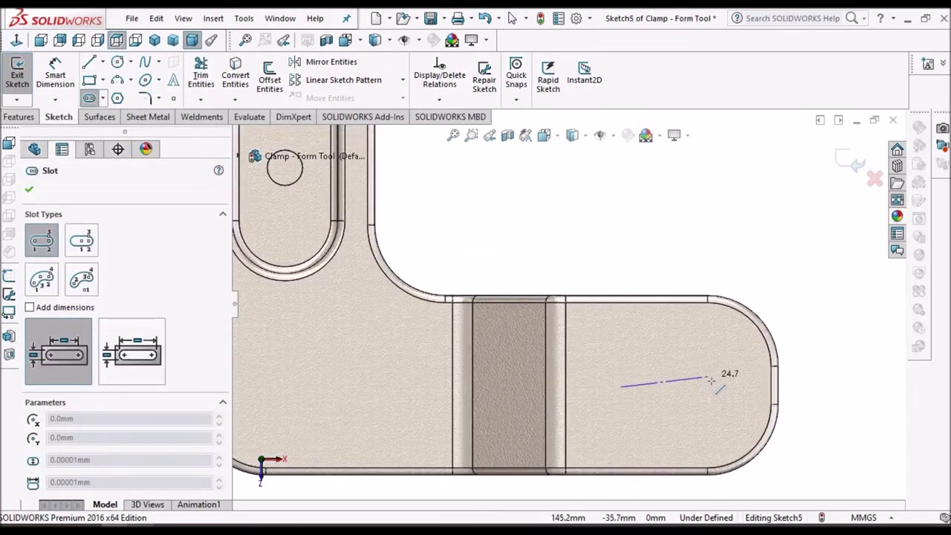
{"action": "left_click", "coordinate": [719, 387]}
{"action": "left_click", "coordinate": [722, 358]}
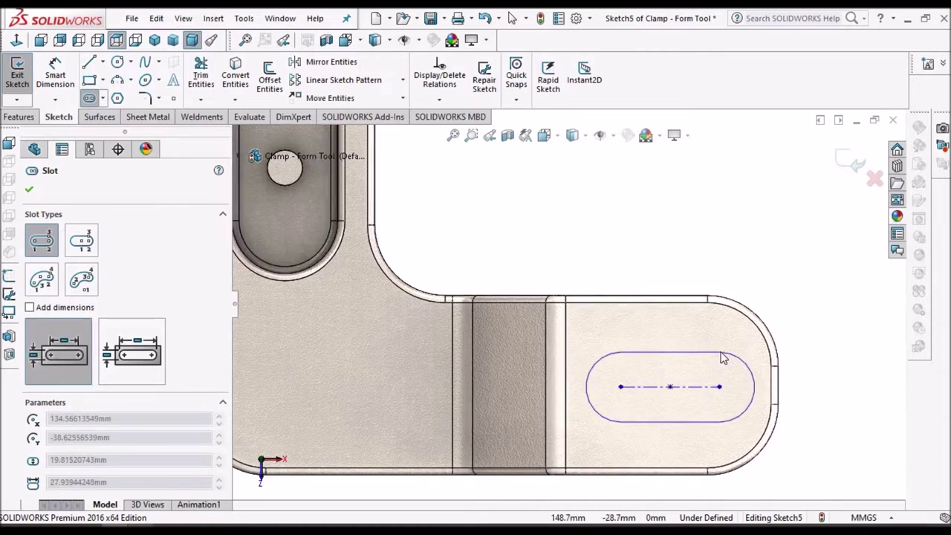
{"action": "right_click", "coordinate": [625, 241]}
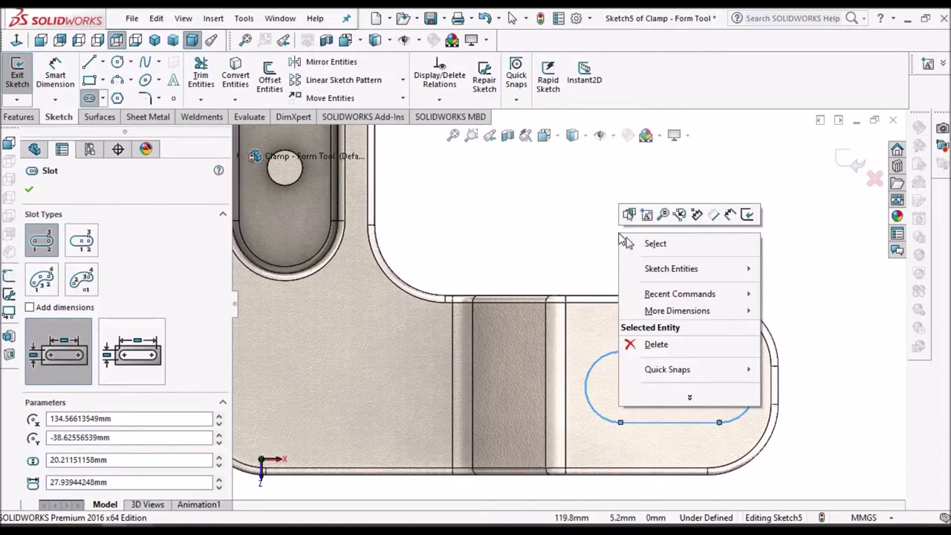
{"action": "left_click", "coordinate": [626, 244]}
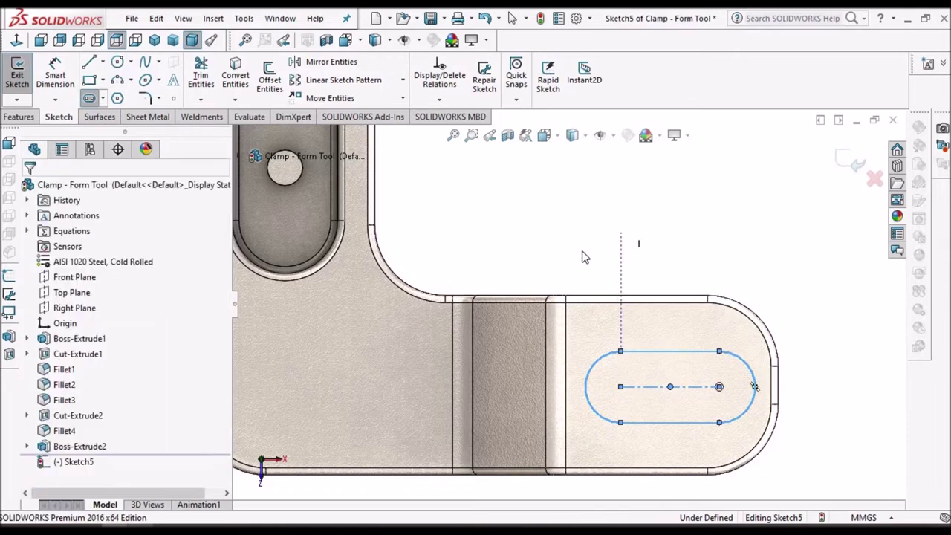
Dimension the slot's centre-to-centre length as 15 mm.
{"action": "left_click", "coordinate": [55, 74]}
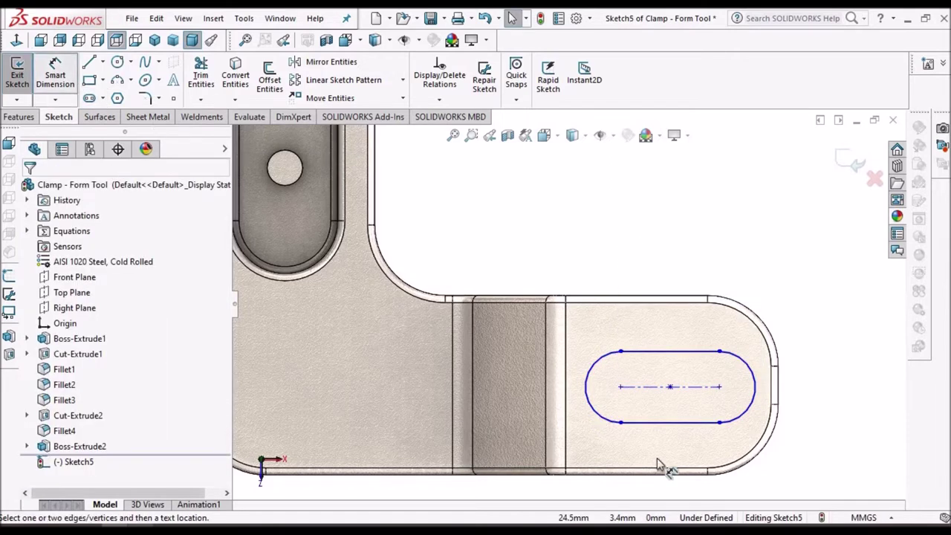
{"action": "left_click", "coordinate": [698, 386]}
{"action": "key", "text": "z"}
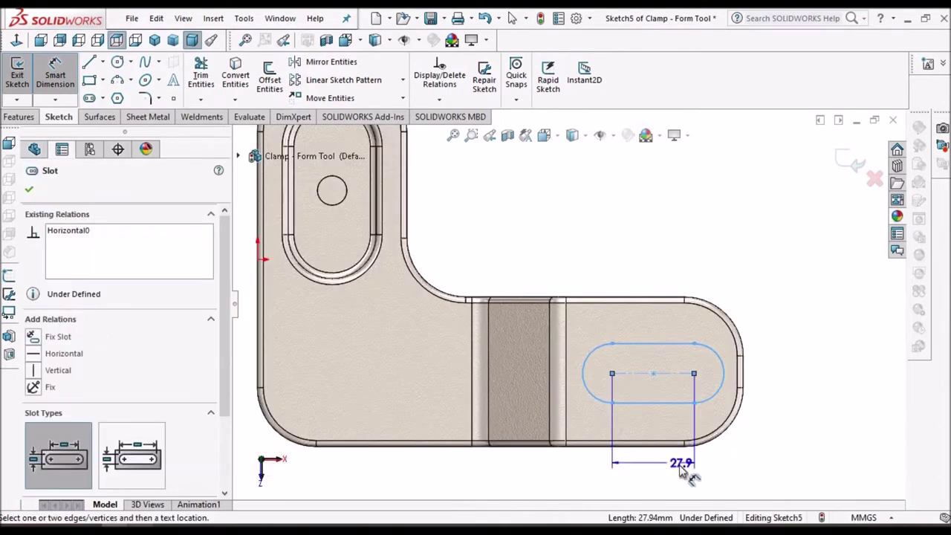
{"action": "left_click", "coordinate": [672, 481]}
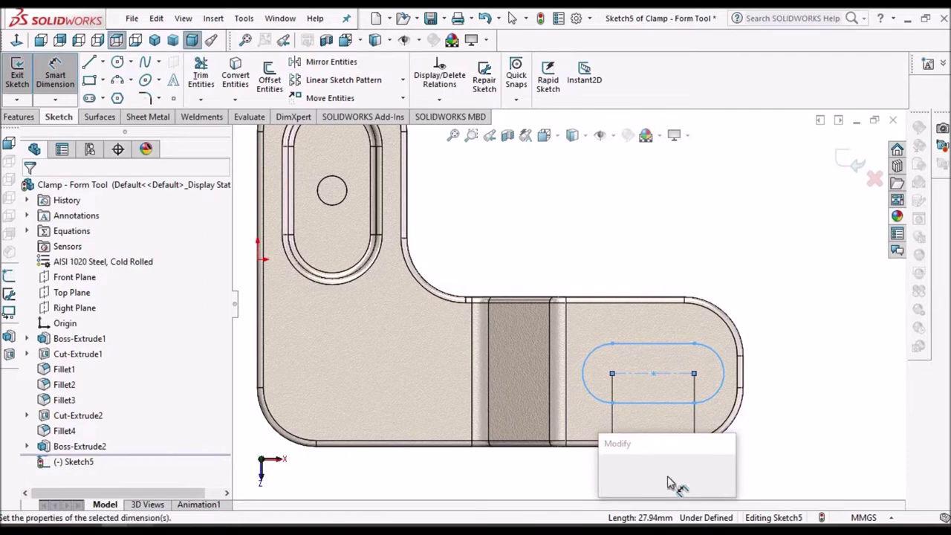
{"action": "type", "text": "15"}
{"action": "key", "text": "Return"}
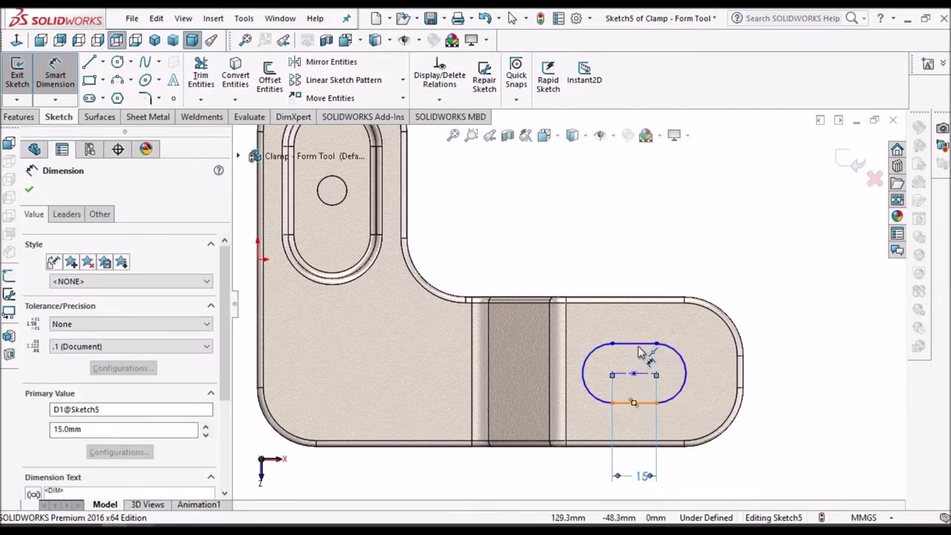
Dimension the slot's width between its two straight edges as 30 mm and leave the Smart Dimension tool.
{"action": "left_click", "coordinate": [638, 352]}
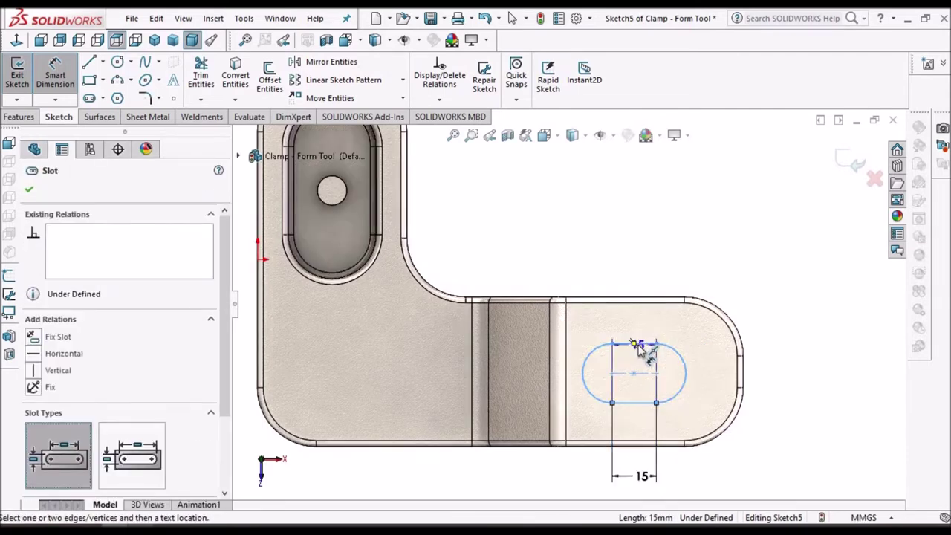
{"action": "left_click", "coordinate": [799, 380]}
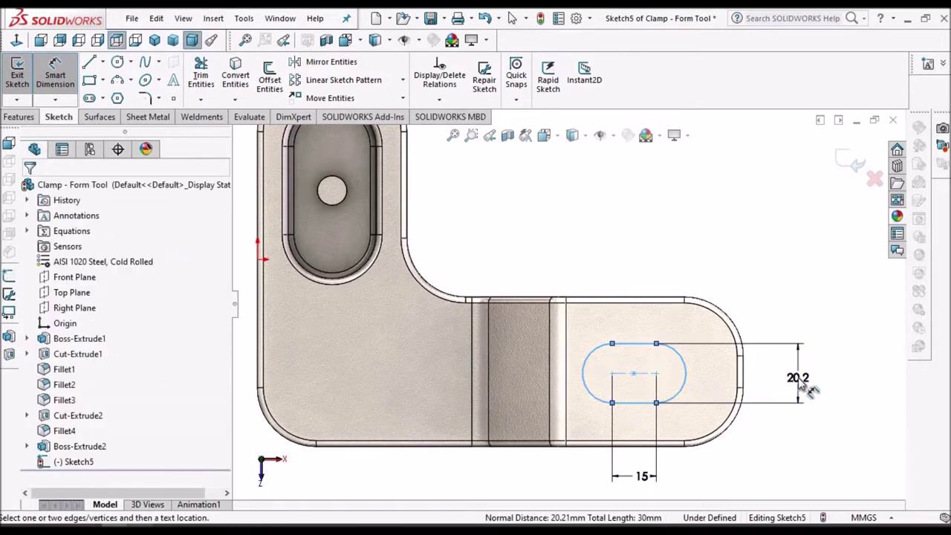
{"action": "left_click", "coordinate": [800, 380]}
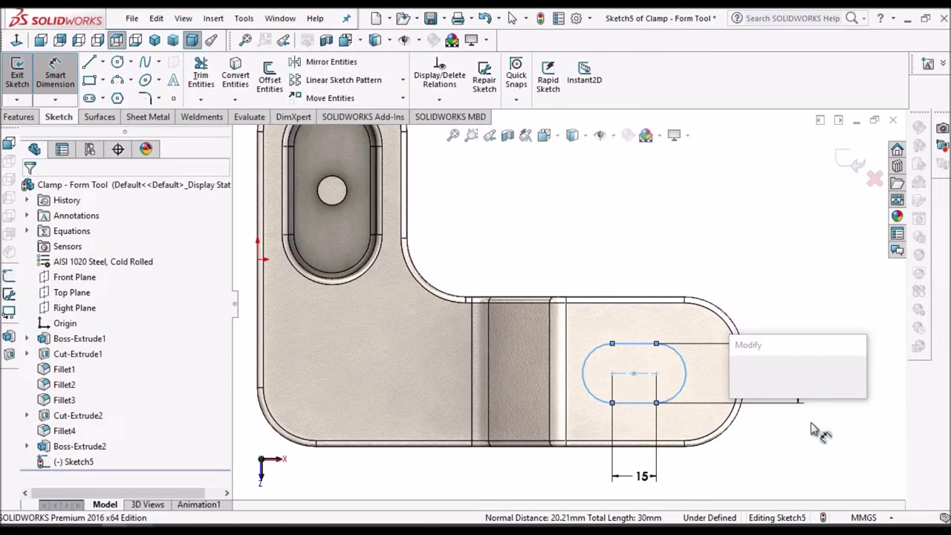
{"action": "key", "text": "Return"}
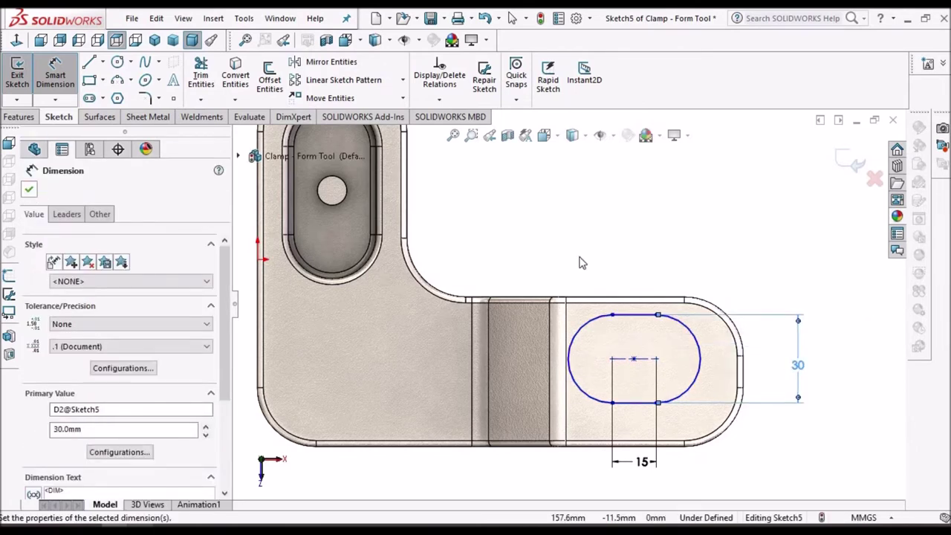
{"action": "key", "text": "Escape"}
{"action": "key", "text": "Escape"}
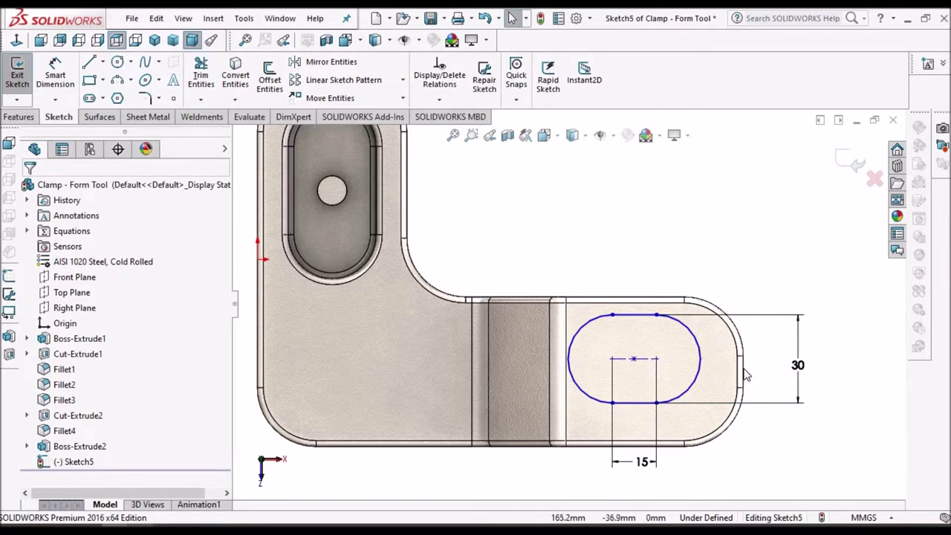
Add a horizontal relation between the midpoint of the raised arm's end edge and the slot's centre point.
{"action": "right_click", "coordinate": [745, 375]}
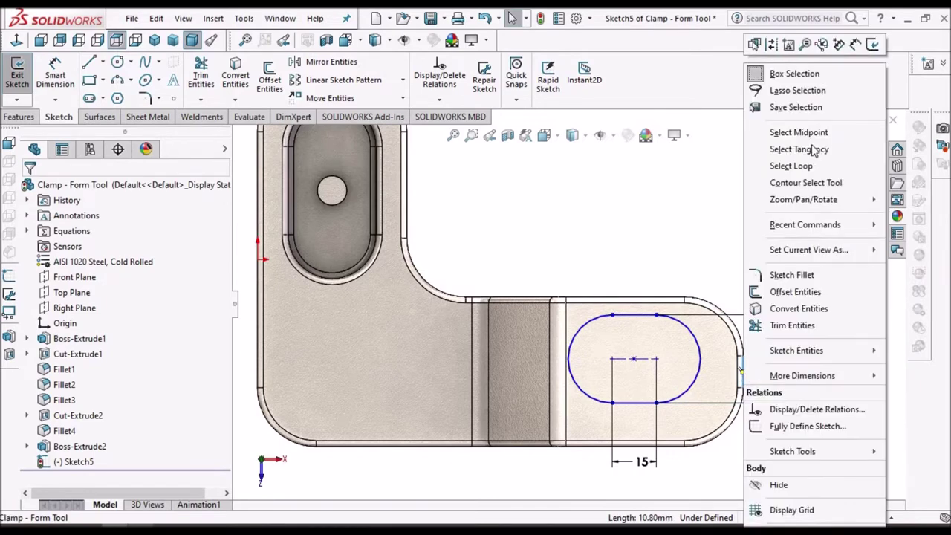
{"action": "left_click", "coordinate": [813, 137]}
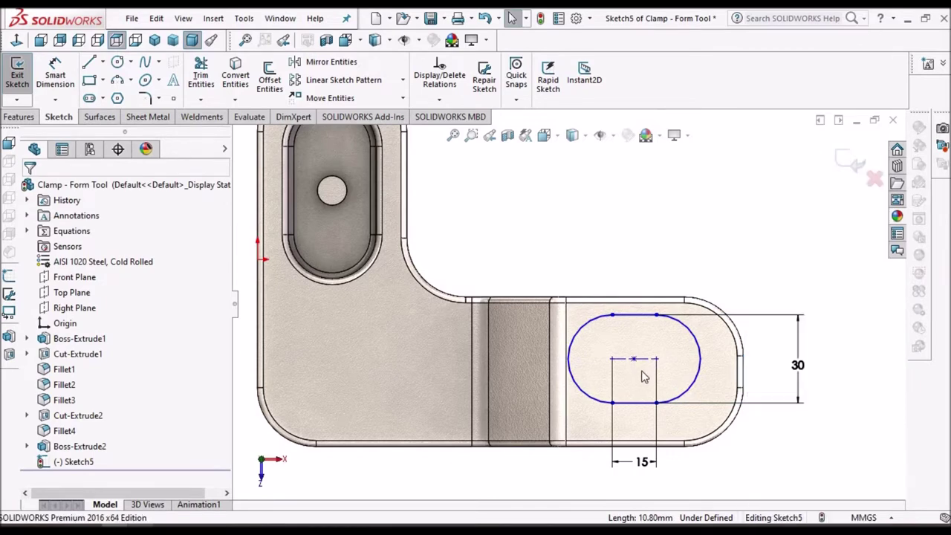
{"action": "left_click", "coordinate": [635, 361]}
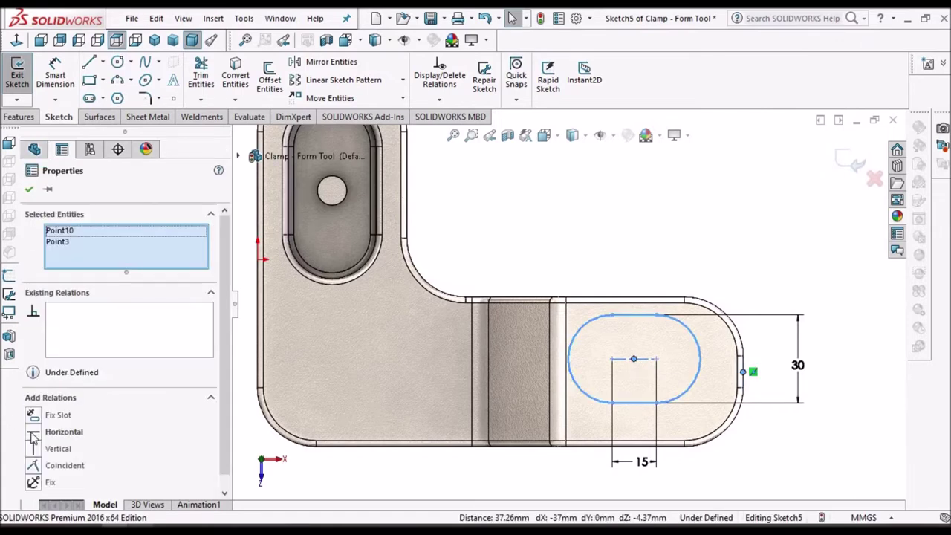
{"action": "left_click", "coordinate": [39, 433]}
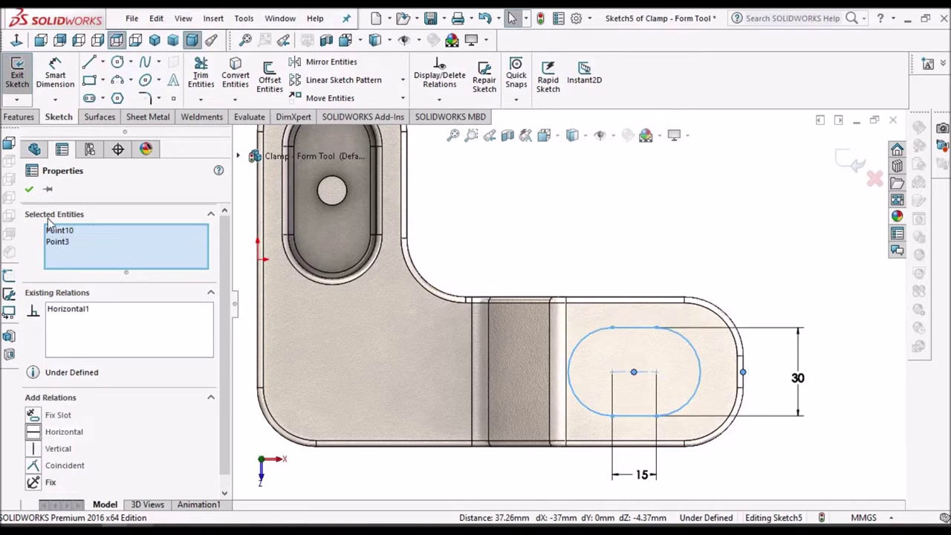
{"action": "left_click", "coordinate": [29, 189]}
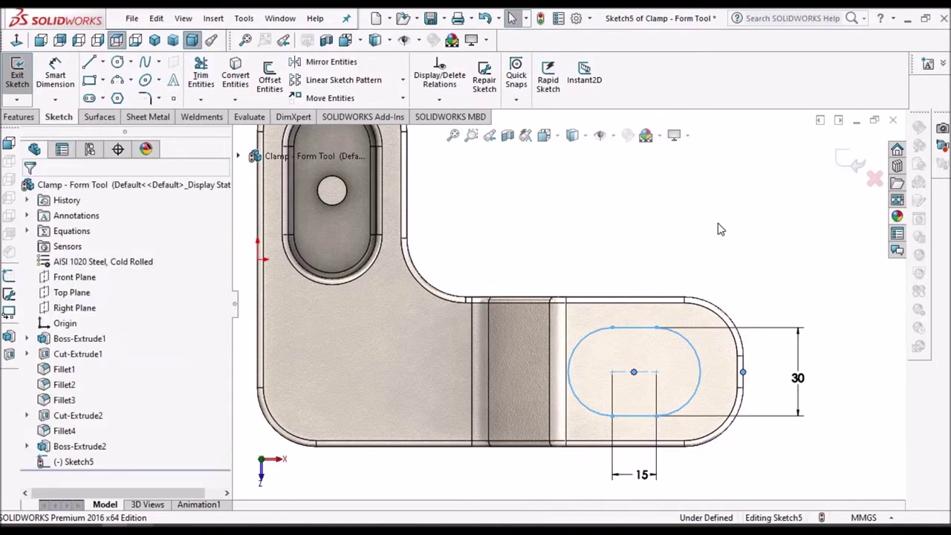
{"action": "left_click", "coordinate": [668, 238]}
Dimension the distance from the slot's centre point to the raised arm's end edge as 32 mm and close the dimension.
{"action": "left_click", "coordinate": [71, 83]}
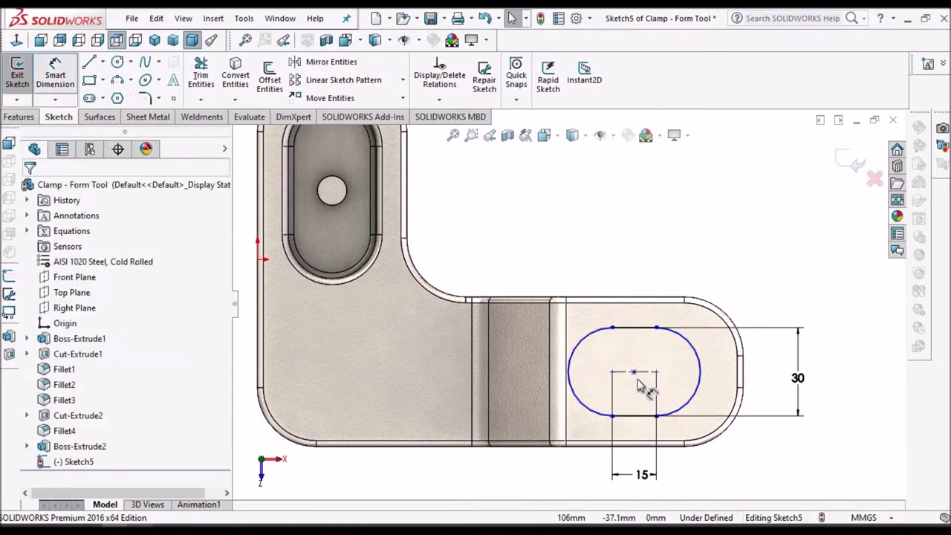
{"action": "left_click", "coordinate": [745, 373]}
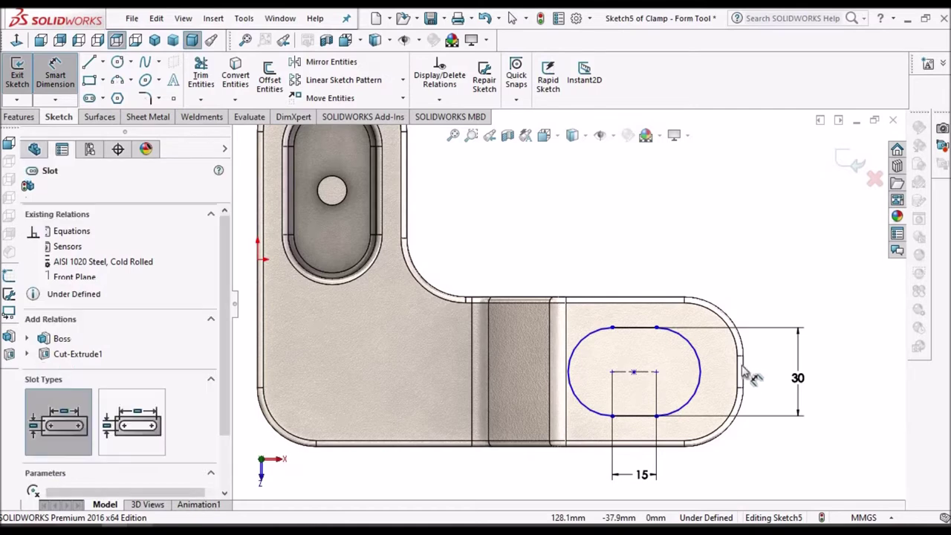
{"action": "key", "text": "Escape"}
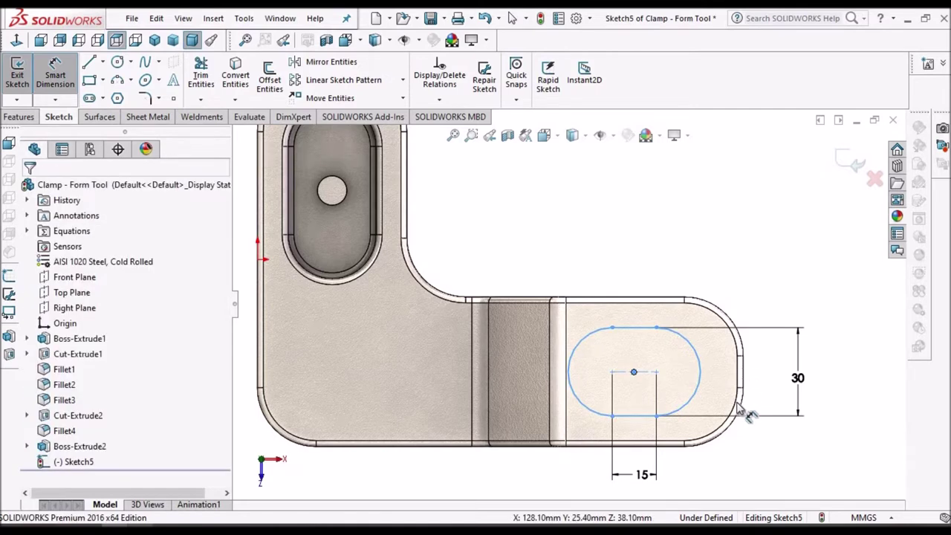
{"action": "left_click", "coordinate": [739, 409]}
{"action": "scroll", "coordinate": [728, 356], "scroll_direction": "up", "scroll_amount": 2}
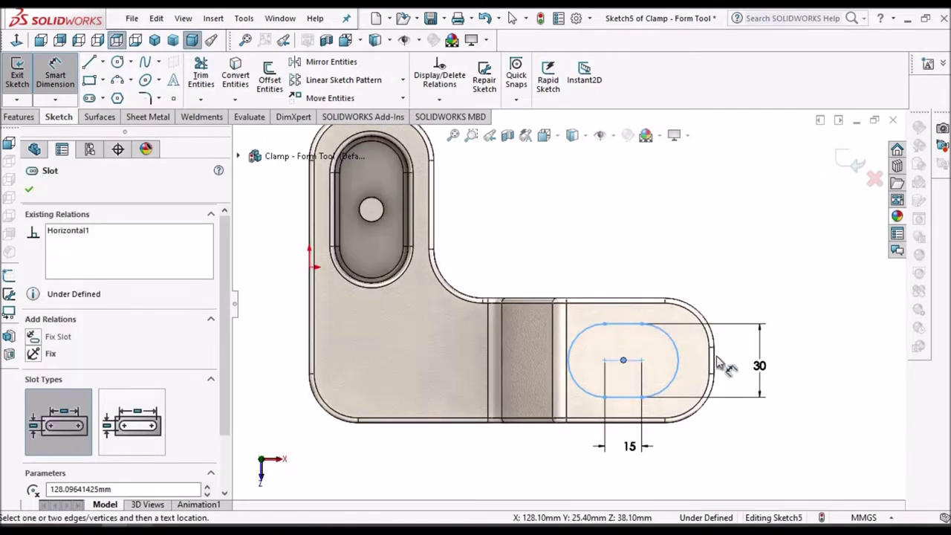
{"action": "left_click", "coordinate": [714, 361]}
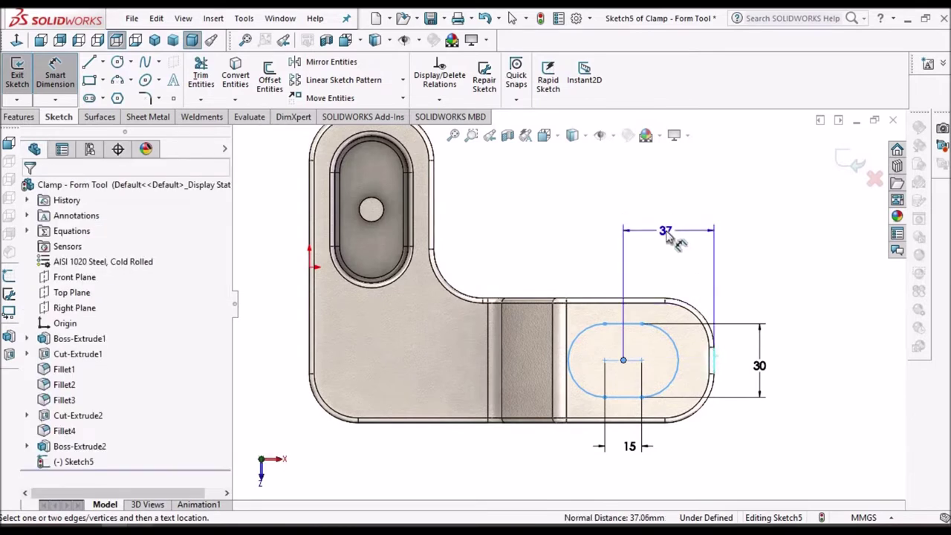
{"action": "left_click", "coordinate": [666, 235]}
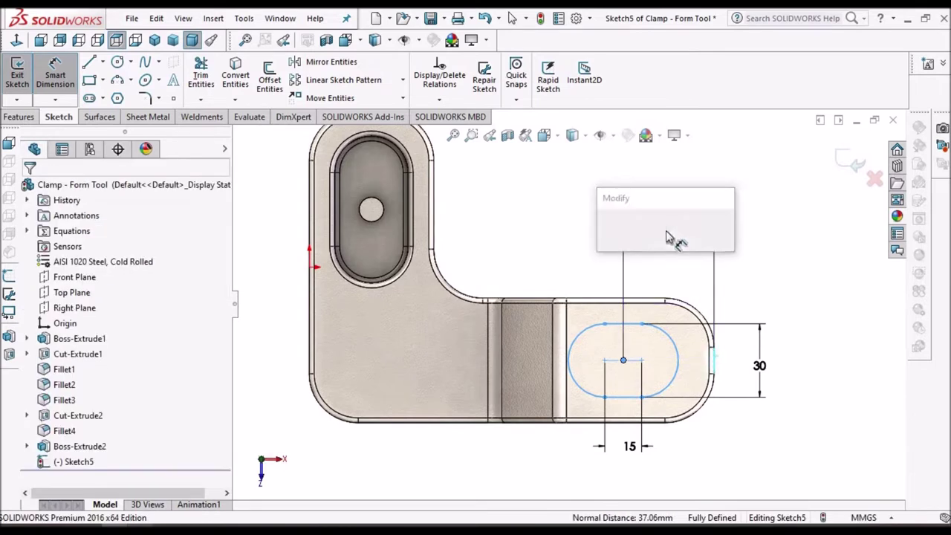
{"action": "type", "text": "32"}
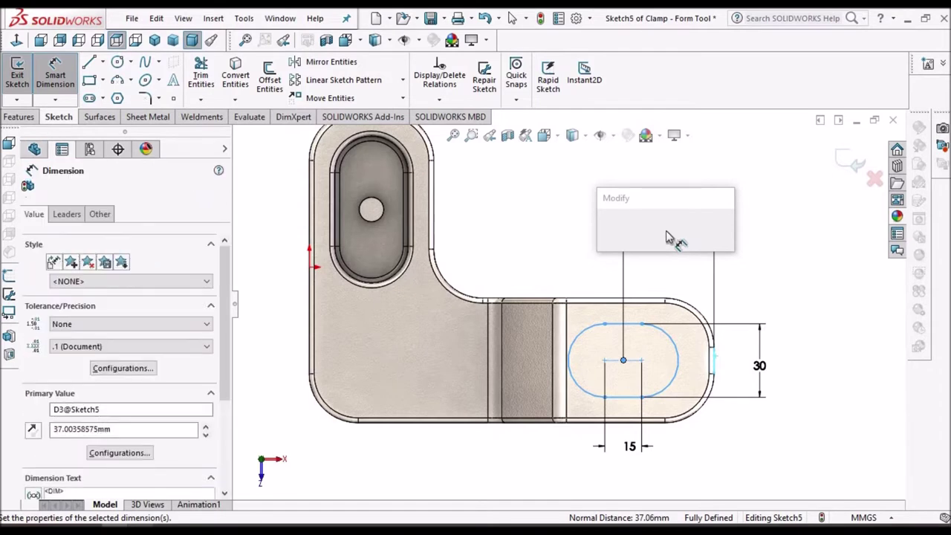
{"action": "key", "text": "Return"}
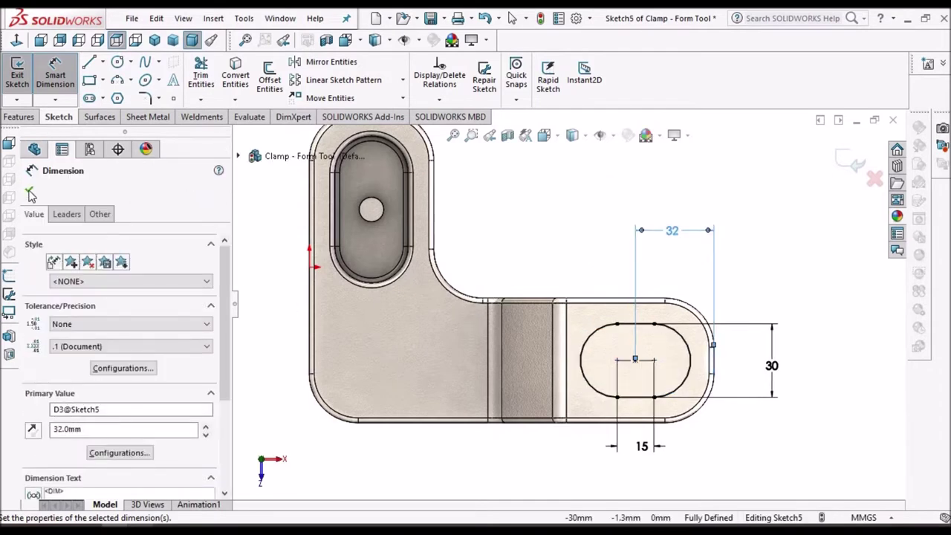
{"action": "left_click", "coordinate": [28, 189]}
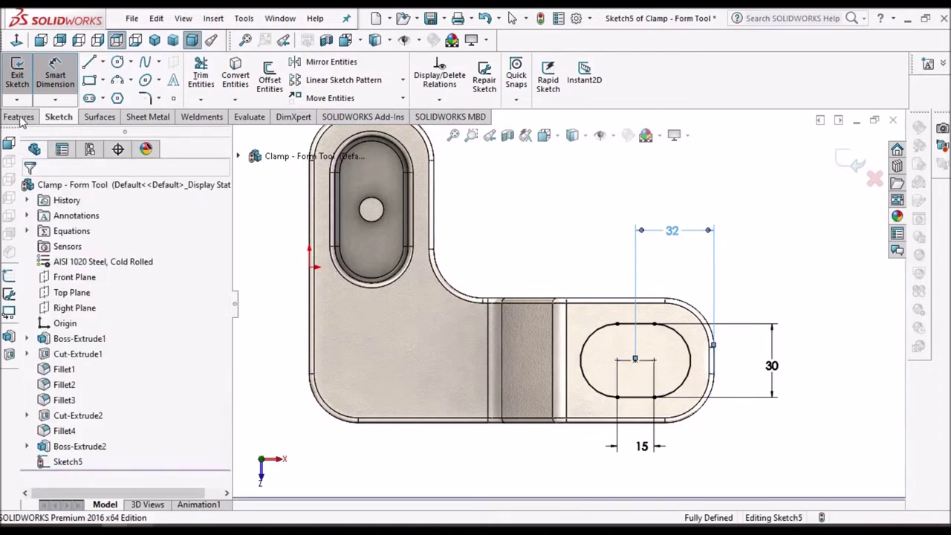
Extrude the slot sketch as a blind boss 5 mm above the raised arm's top face, merged with the body.
{"action": "left_click", "coordinate": [20, 116]}
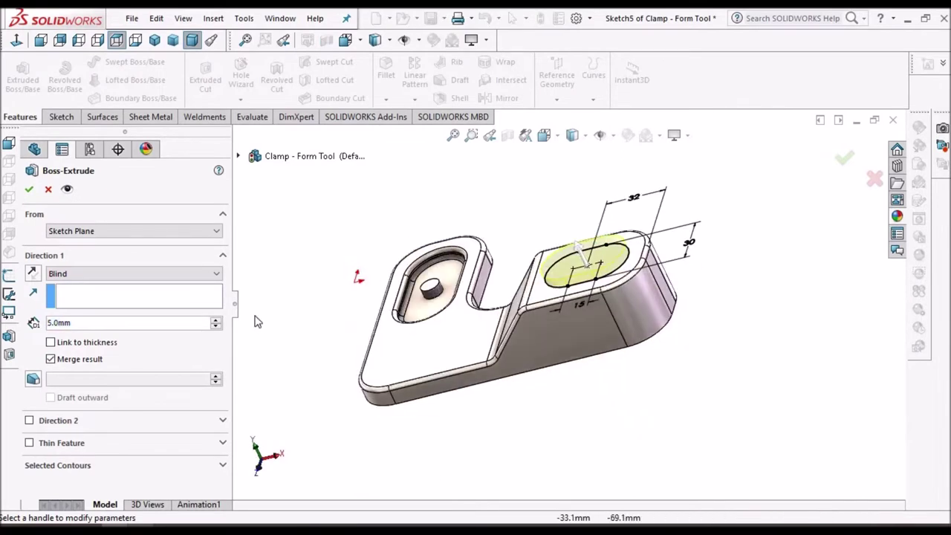
{"action": "left_click", "coordinate": [29, 189]}
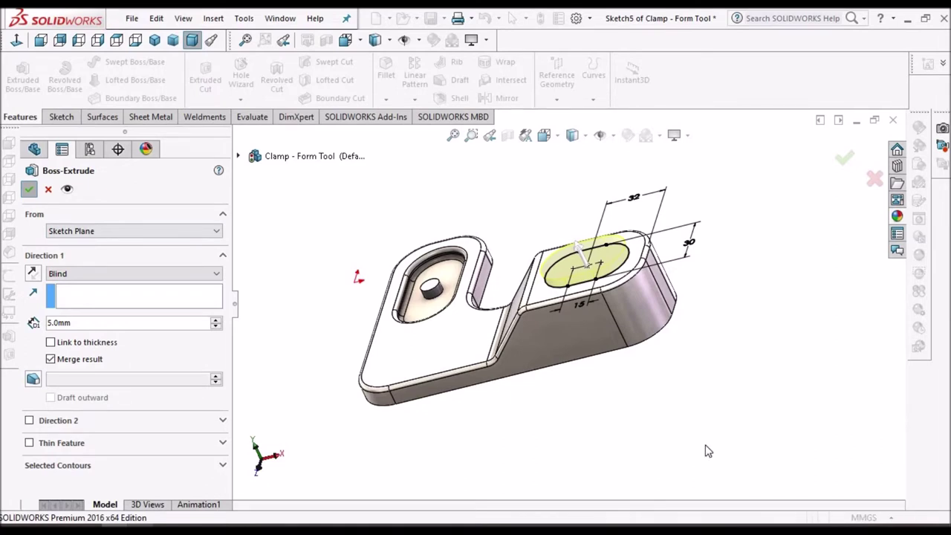
{"action": "key", "text": "Return"}
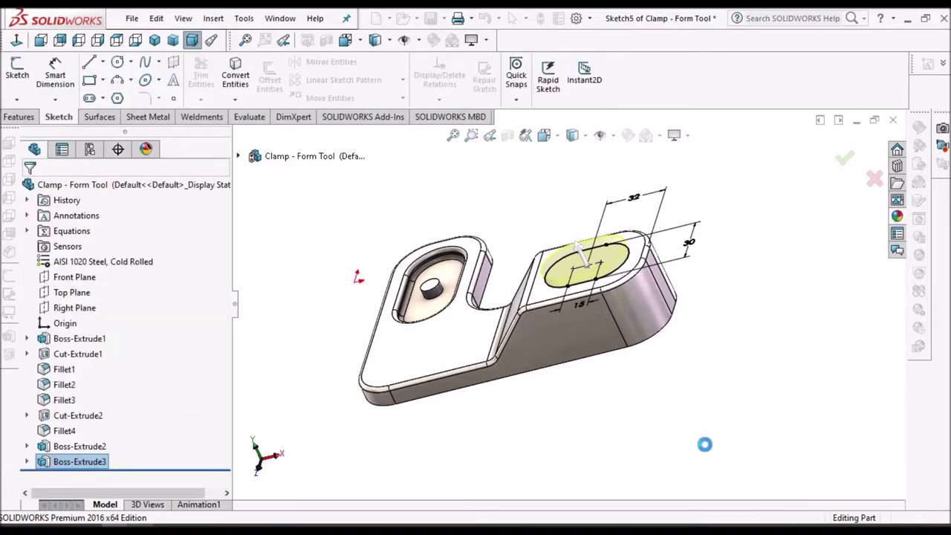
Fillet the bottom and top edges of the raised slot boss with a 2 mm radius and inspect the rounded edges.
{"action": "scroll", "coordinate": [510, 242], "scroll_direction": "down", "scroll_amount": 3}
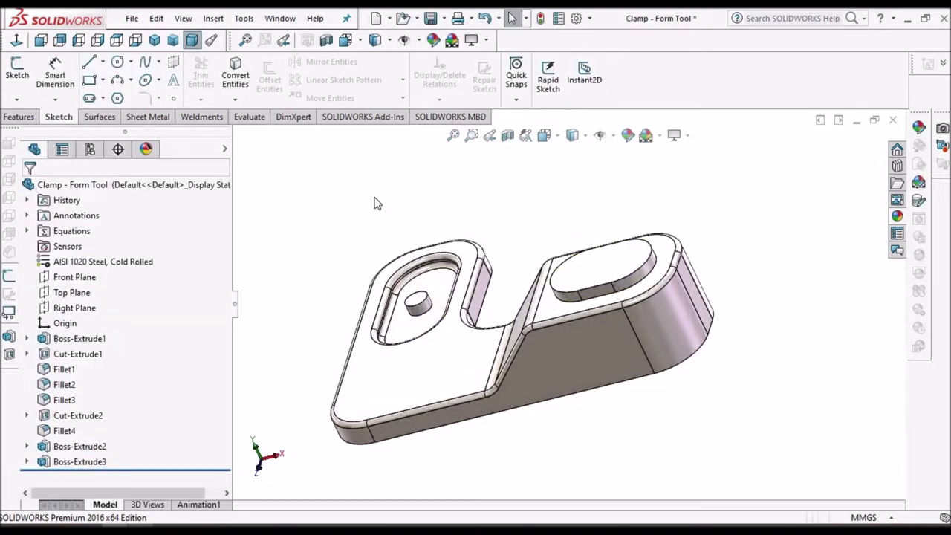
{"action": "left_click", "coordinate": [18, 117]}
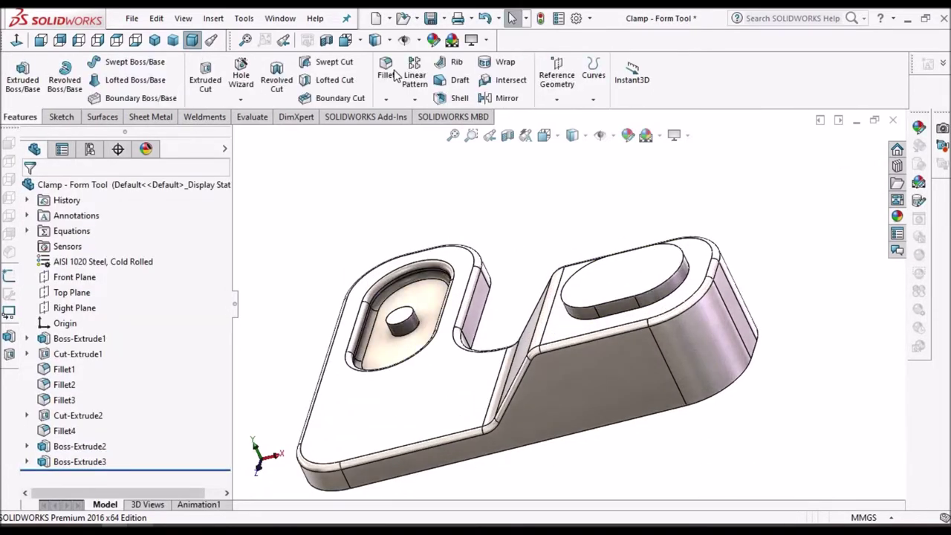
{"action": "left_click", "coordinate": [632, 315]}
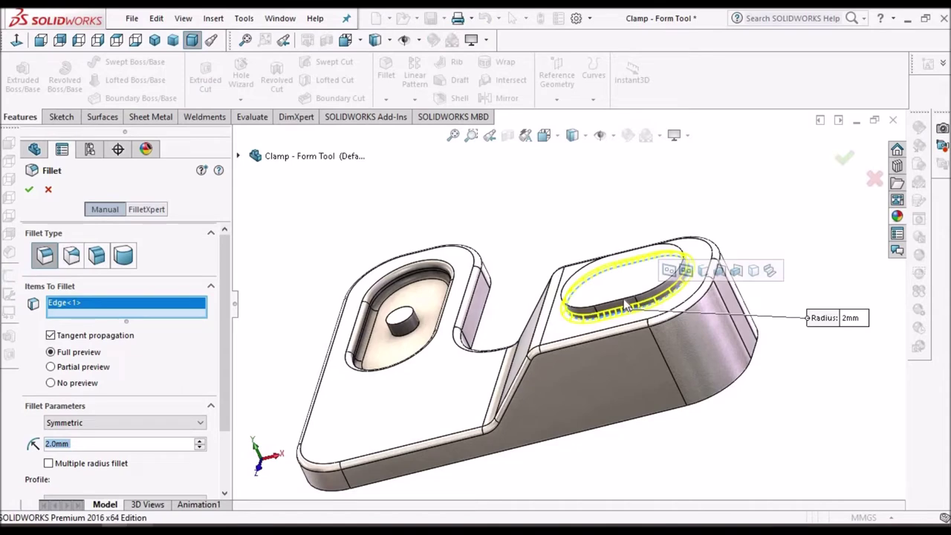
{"action": "left_click", "coordinate": [624, 305]}
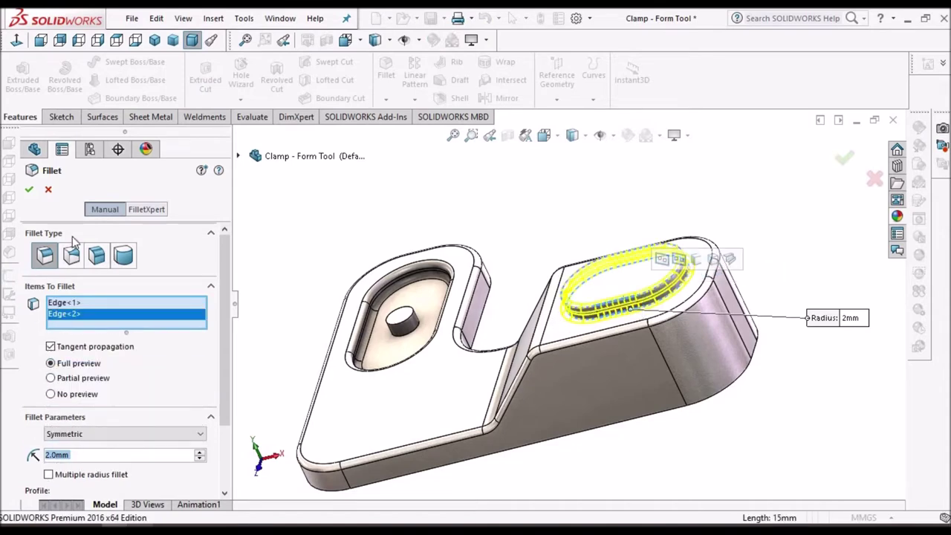
{"action": "left_click", "coordinate": [29, 188]}
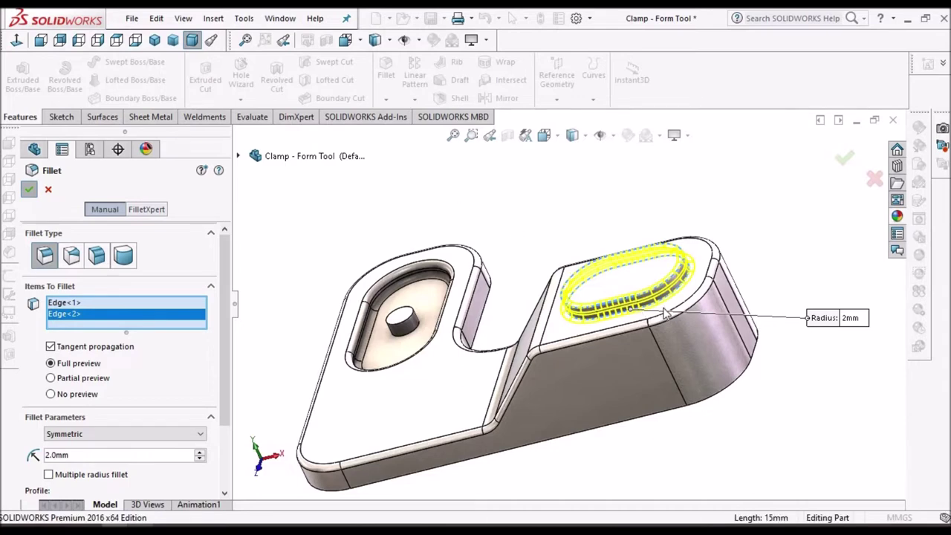
{"action": "scroll", "coordinate": [623, 314], "scroll_direction": "down", "scroll_amount": 5}
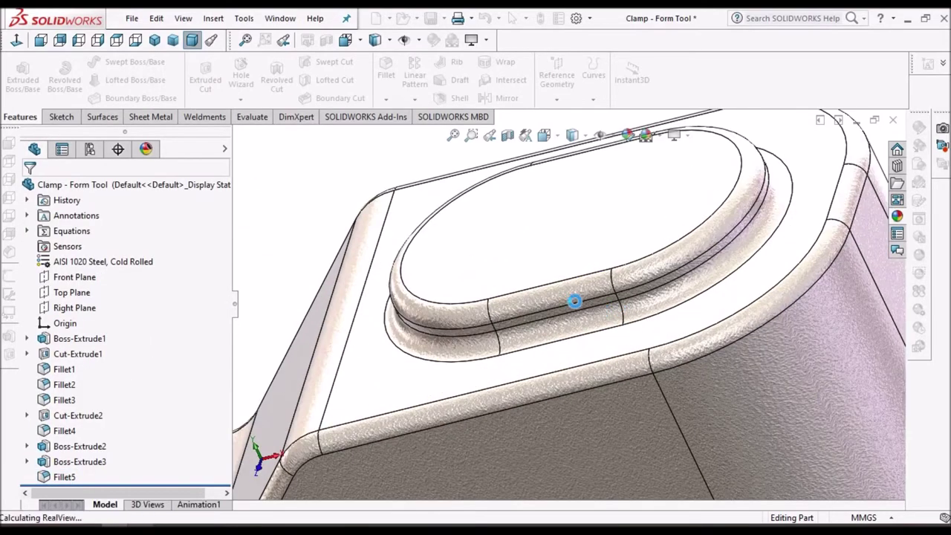
{"action": "scroll", "coordinate": [600, 303], "scroll_direction": "down", "scroll_amount": 5}
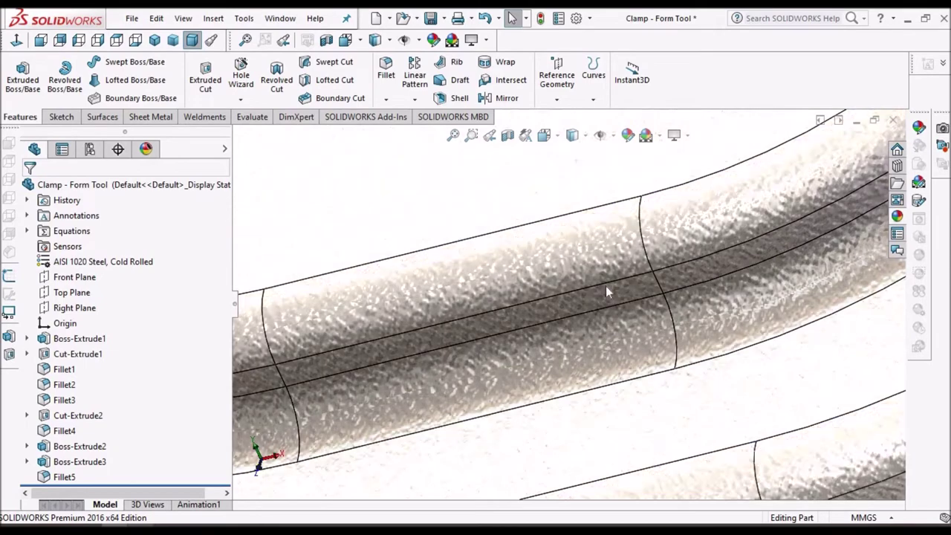
{"action": "scroll", "coordinate": [606, 274], "scroll_direction": "up", "scroll_amount": 10}
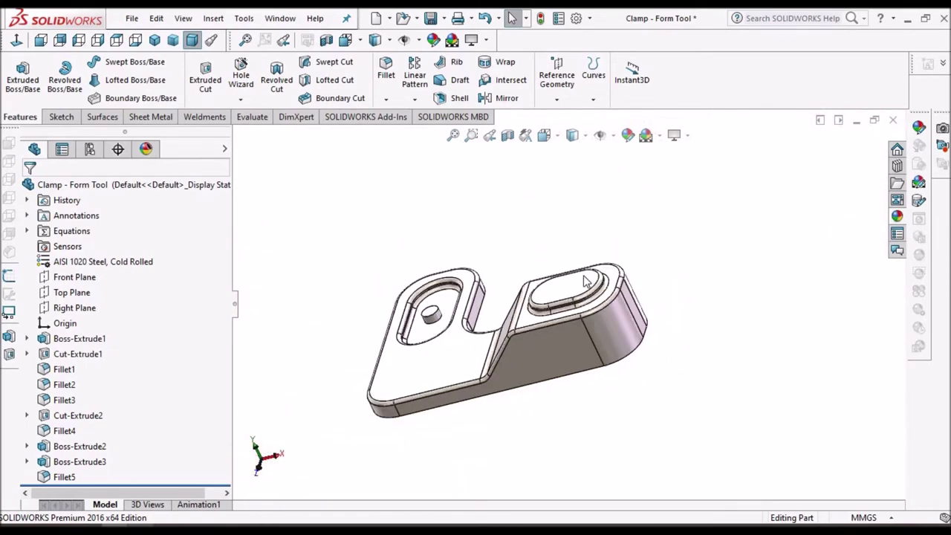
Sketch a circle of about 5.1 mm radius near the middle of the slot boss's top face and leave the Circle tool.
{"action": "middle_click_drag", "start_coordinate": [603, 300], "coordinate": [586, 352]}
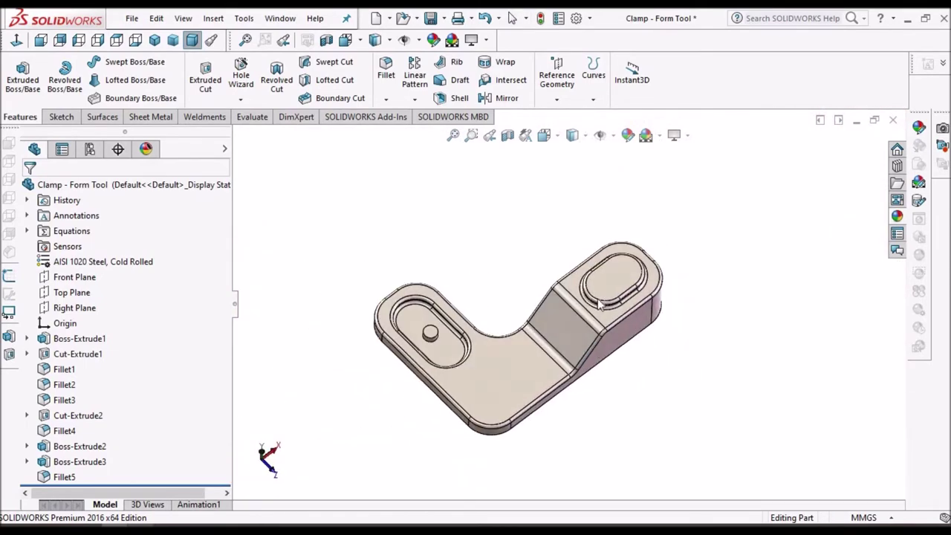
{"action": "left_click", "coordinate": [620, 283]}
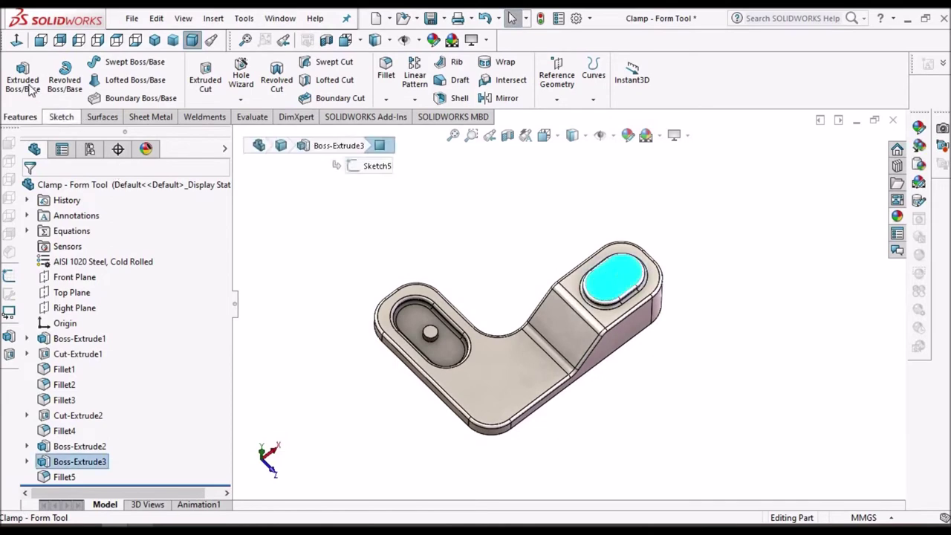
{"action": "left_click", "coordinate": [61, 116]}
{"action": "left_click", "coordinate": [16, 66]}
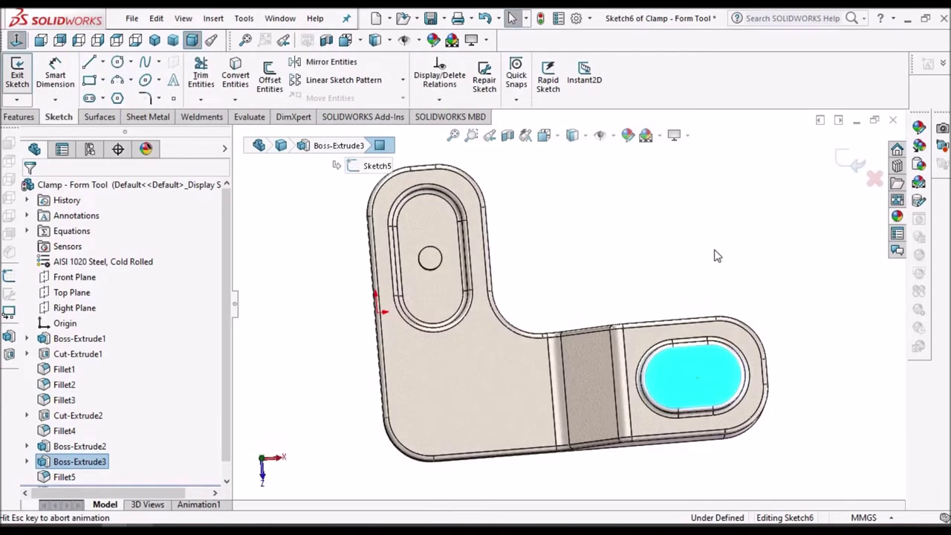
{"action": "left_click", "coordinate": [119, 64]}
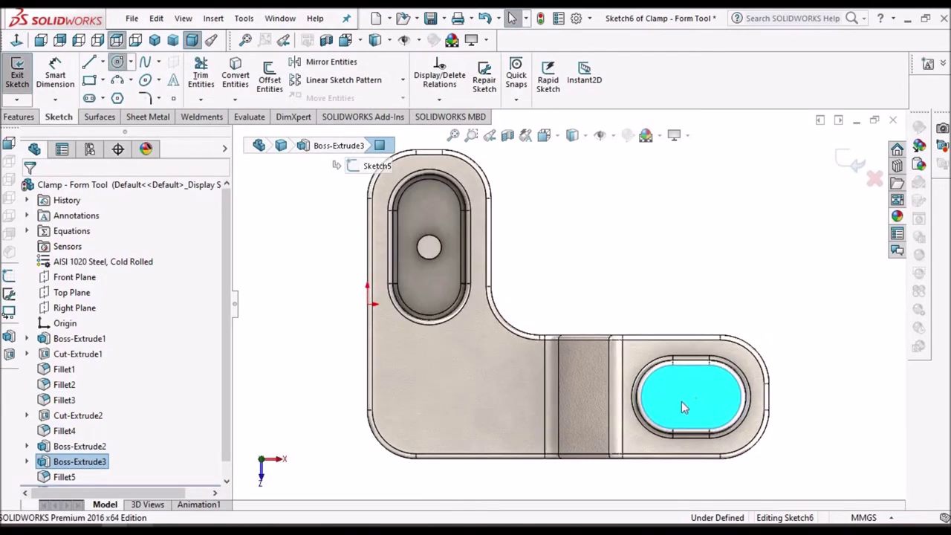
{"action": "left_click", "coordinate": [688, 397]}
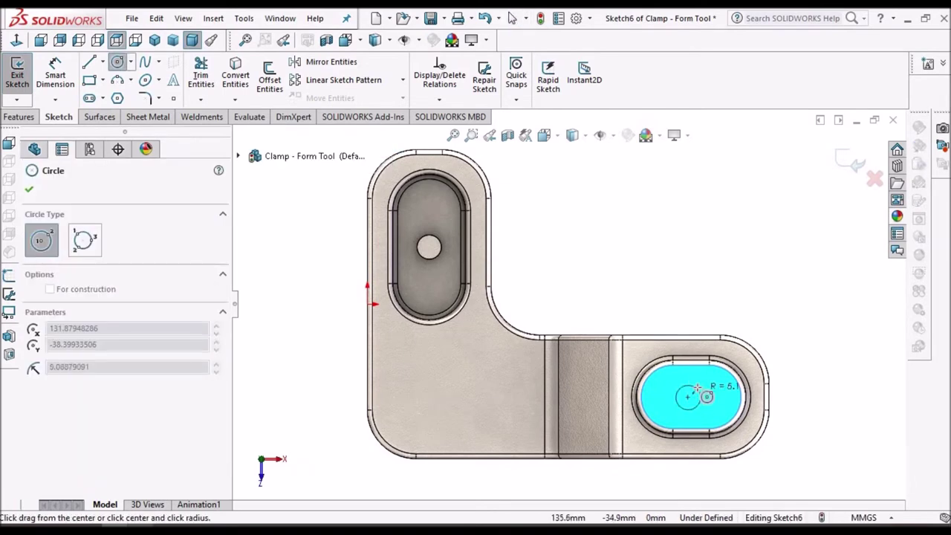
{"action": "left_click", "coordinate": [699, 387]}
{"action": "right_click", "coordinate": [624, 254]}
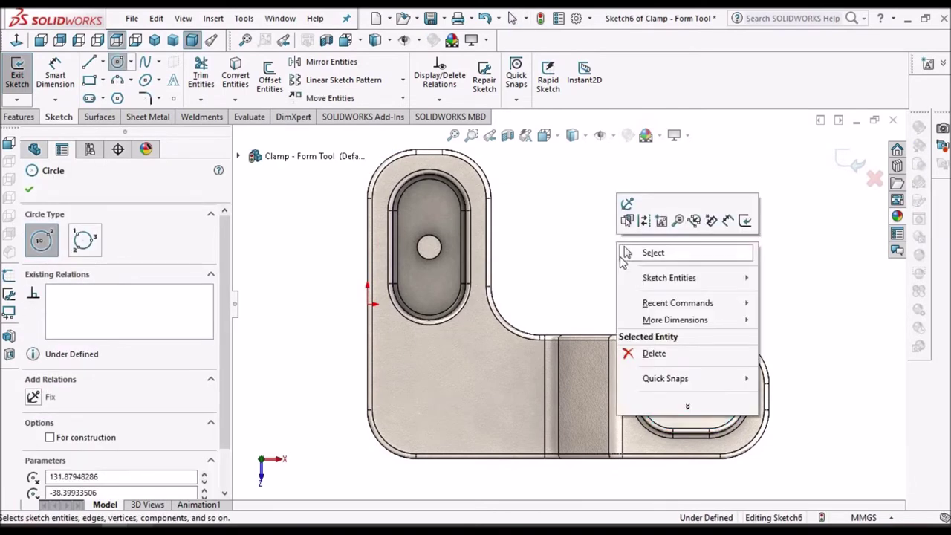
{"action": "left_click", "coordinate": [628, 253]}
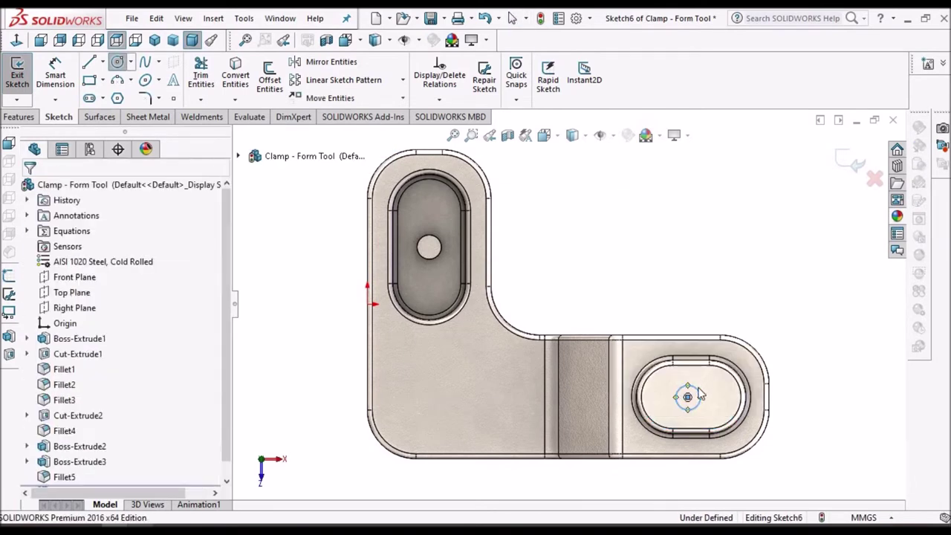
Add a horizontal relation between the midpoint of the raised arm's end edge and the circle's centre point.
{"action": "left_click", "coordinate": [769, 400]}
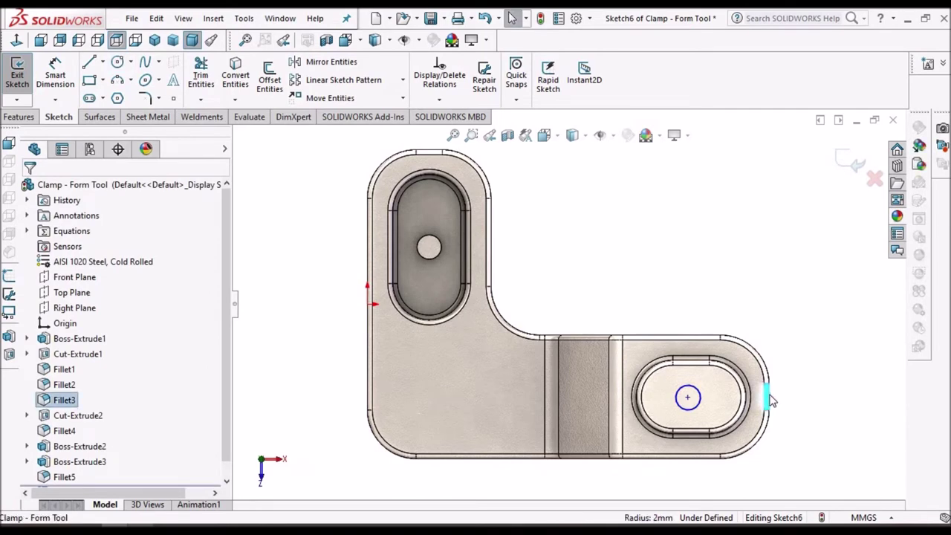
{"action": "left_click", "coordinate": [771, 401]}
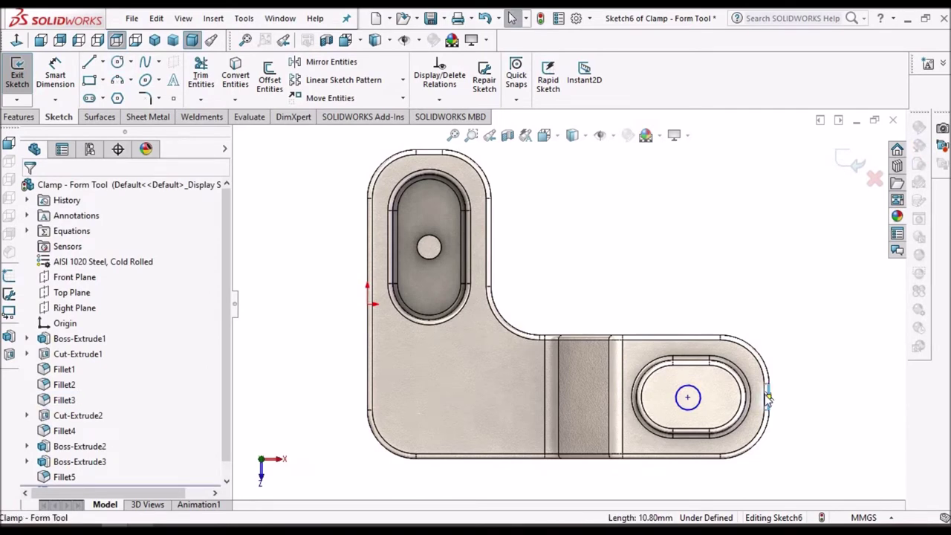
{"action": "right_click", "coordinate": [770, 398]}
{"action": "left_click", "coordinate": [834, 134]}
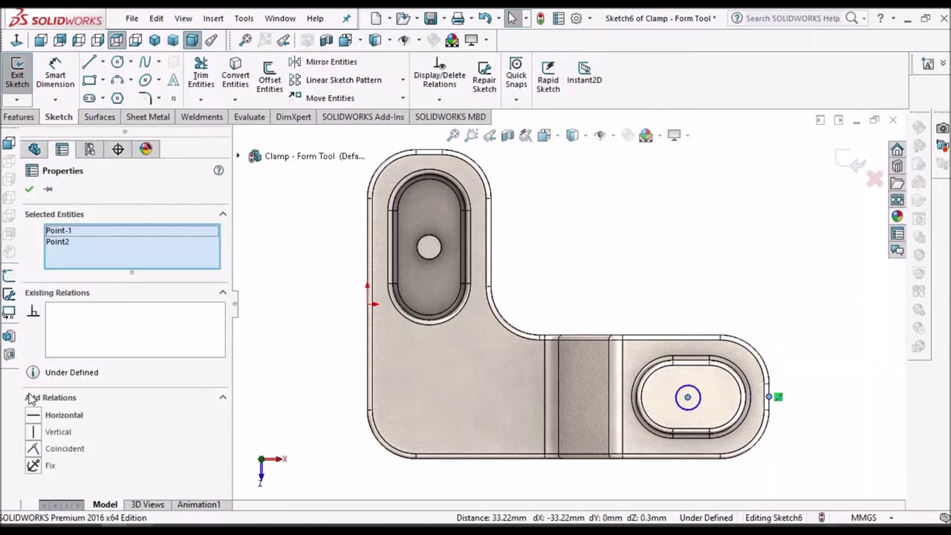
{"action": "left_click", "coordinate": [37, 415]}
{"action": "left_click", "coordinate": [32, 191]}
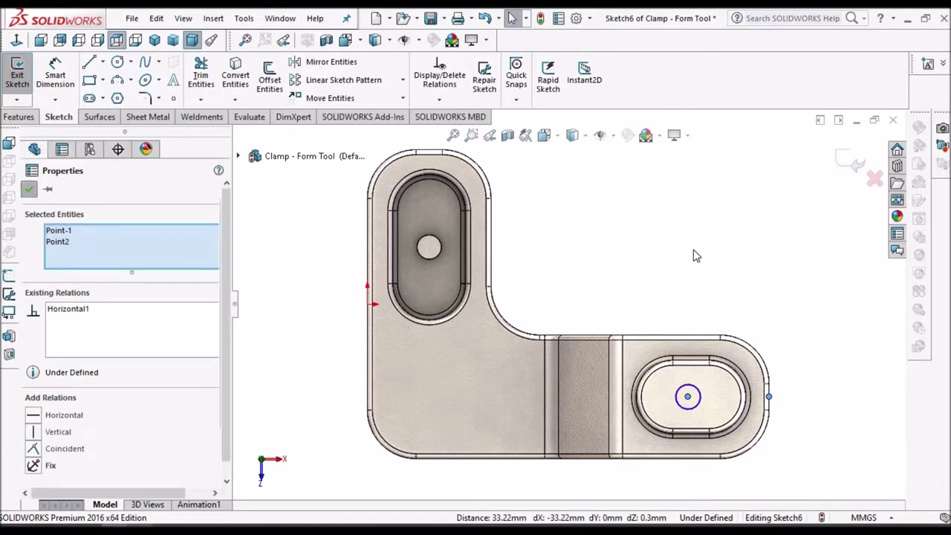
Dimension the distance from the circle's centre to the raised arm's end edge as 32 mm and leave the dimension tool.
{"action": "key", "text": "d"}
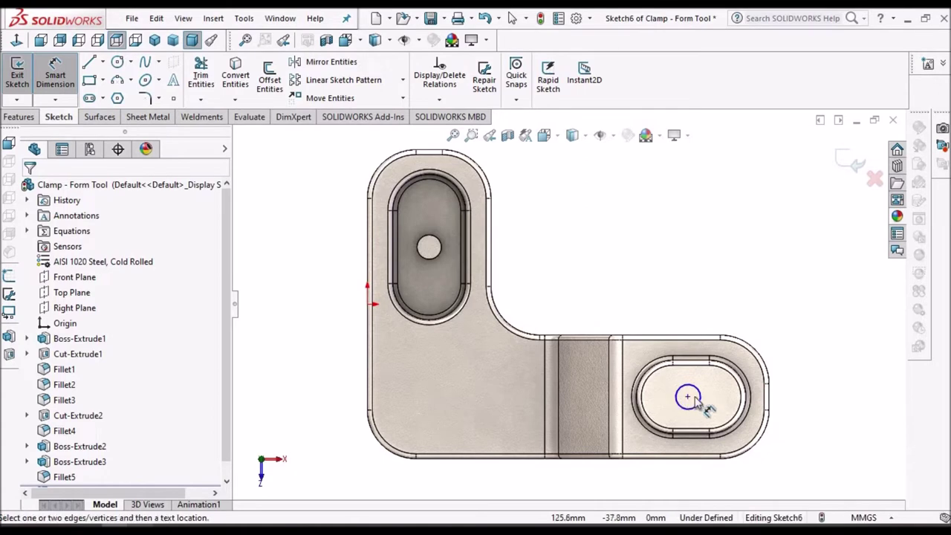
{"action": "left_click", "coordinate": [688, 397]}
{"action": "left_click", "coordinate": [761, 364]}
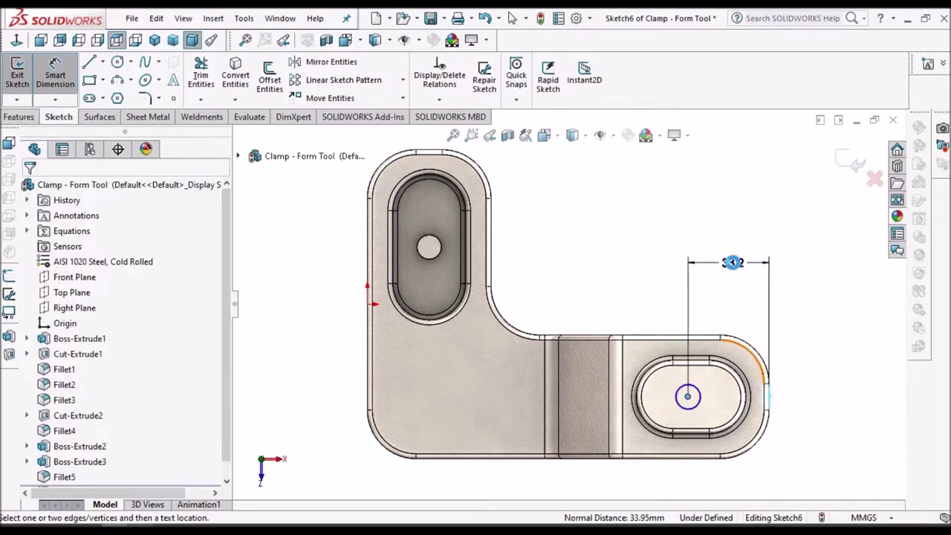
{"action": "left_click", "coordinate": [732, 264]}
{"action": "type", "text": "32"}
{"action": "key", "text": "Return"}
{"action": "key", "text": "Escape"}
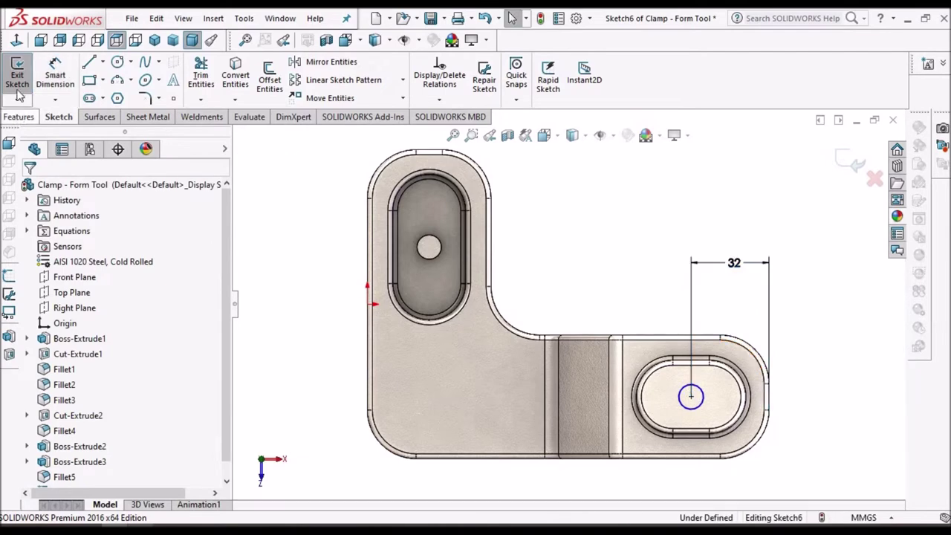
{"action": "left_click", "coordinate": [18, 117]}
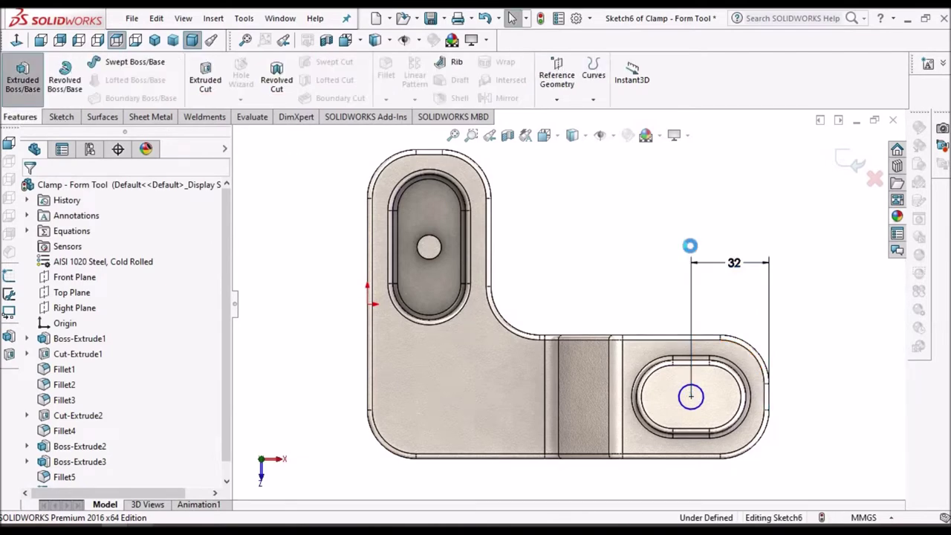
{"action": "left_click", "coordinate": [48, 188]}
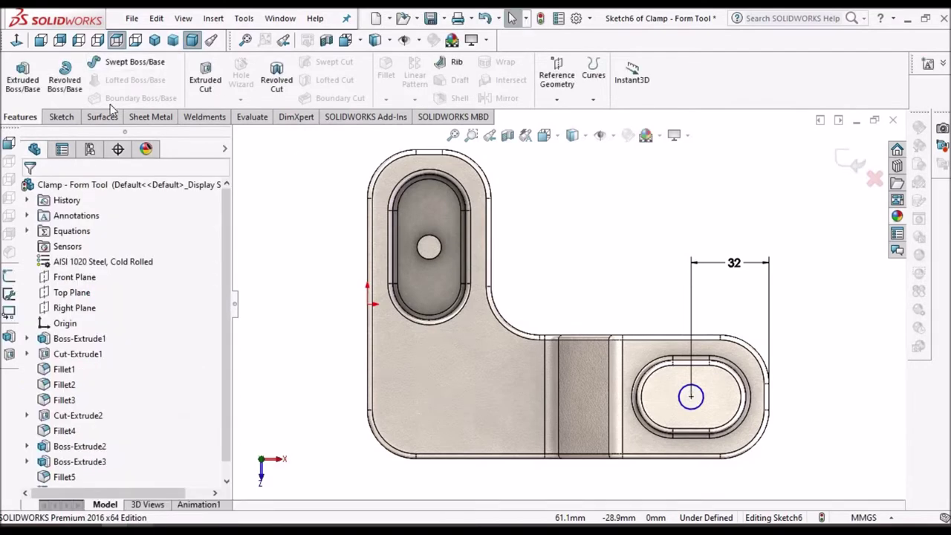
{"action": "left_click", "coordinate": [62, 117]}
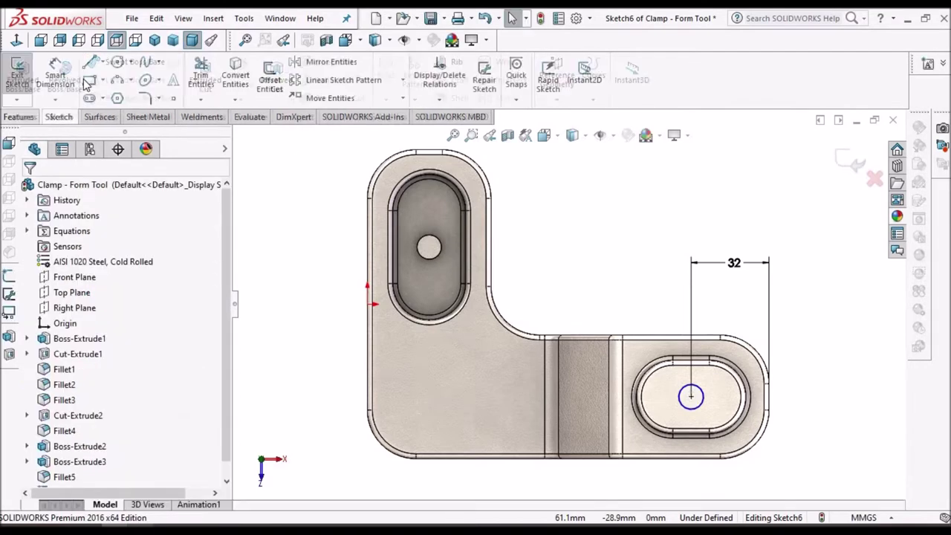
Set the diameter of the circle on the raised slot boss to 10 mm.
{"action": "left_click", "coordinate": [702, 394]}
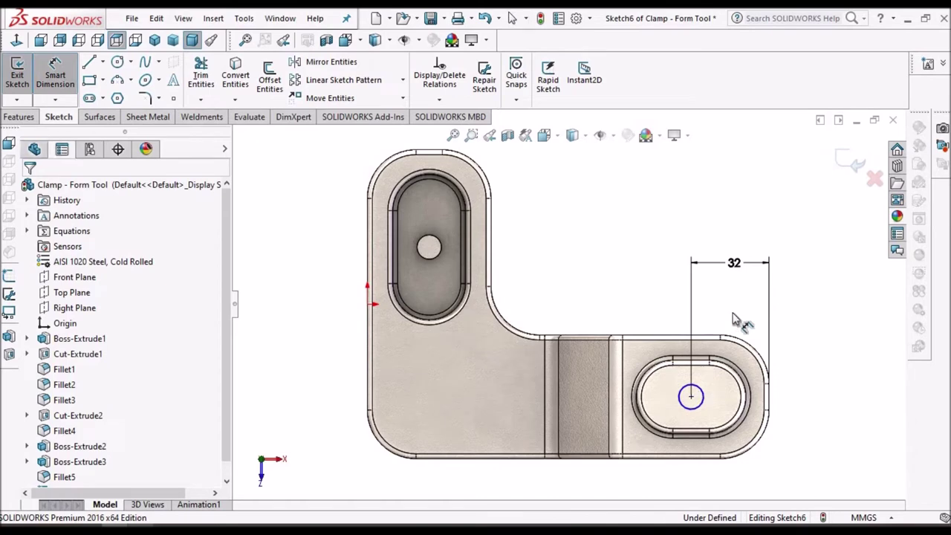
{"action": "left_click", "coordinate": [739, 318]}
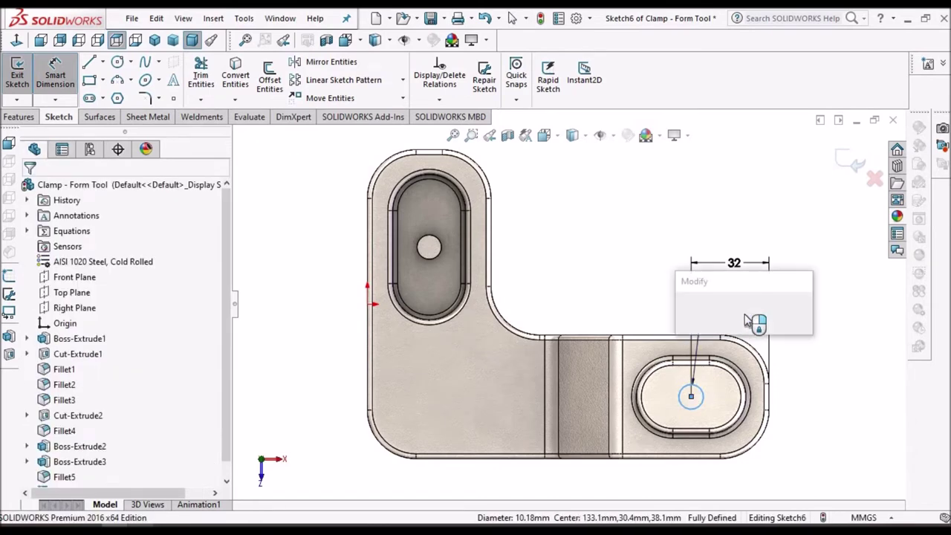
{"action": "type", "text": "10"}
{"action": "key", "text": "Return"}
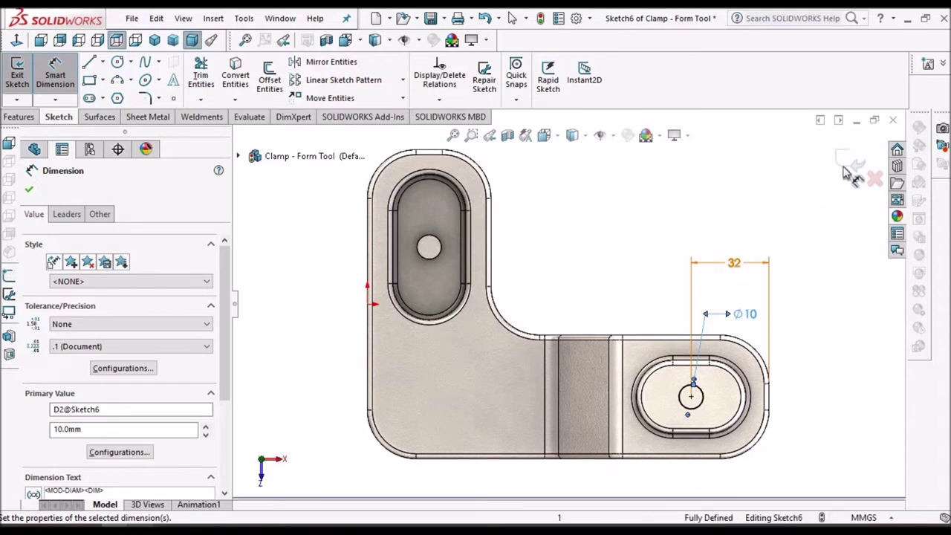
{"action": "left_click", "coordinate": [721, 206]}
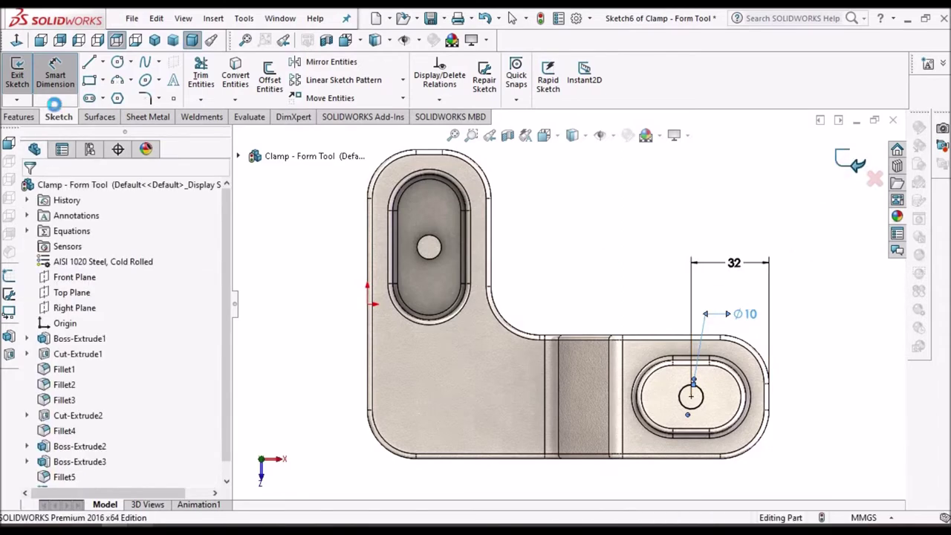
Extrude the circle sketch on the raised slot boss as a 5 mm blind boss merged with the body.
{"action": "left_click", "coordinate": [20, 117]}
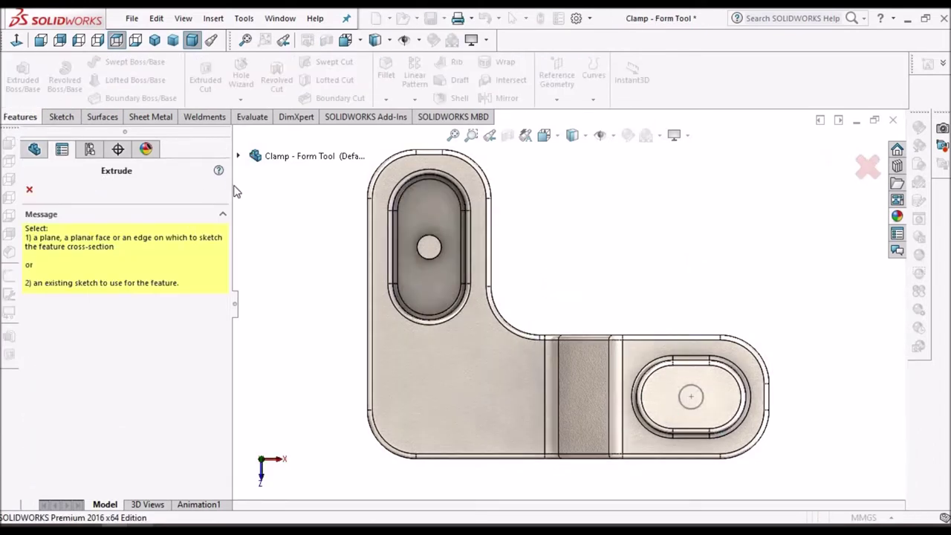
{"action": "left_click", "coordinate": [238, 157]}
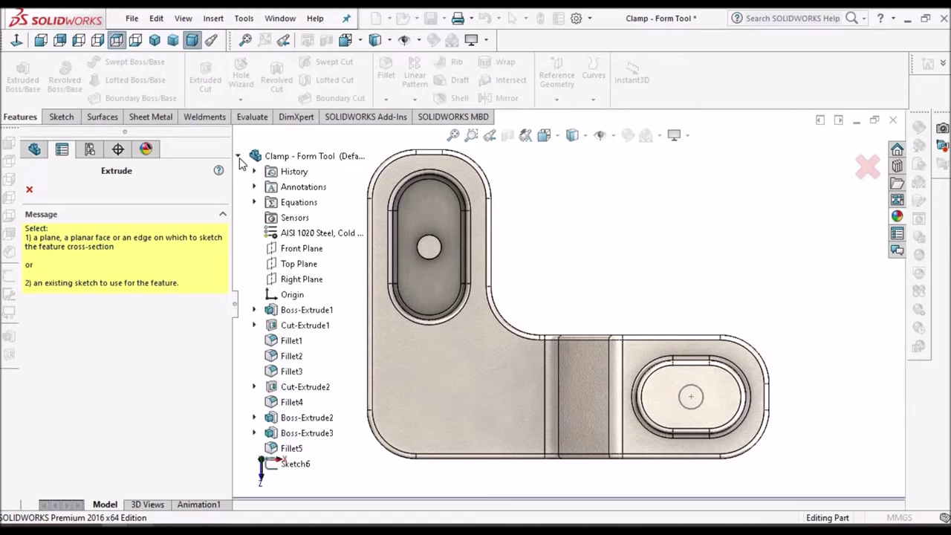
{"action": "left_click", "coordinate": [238, 157]}
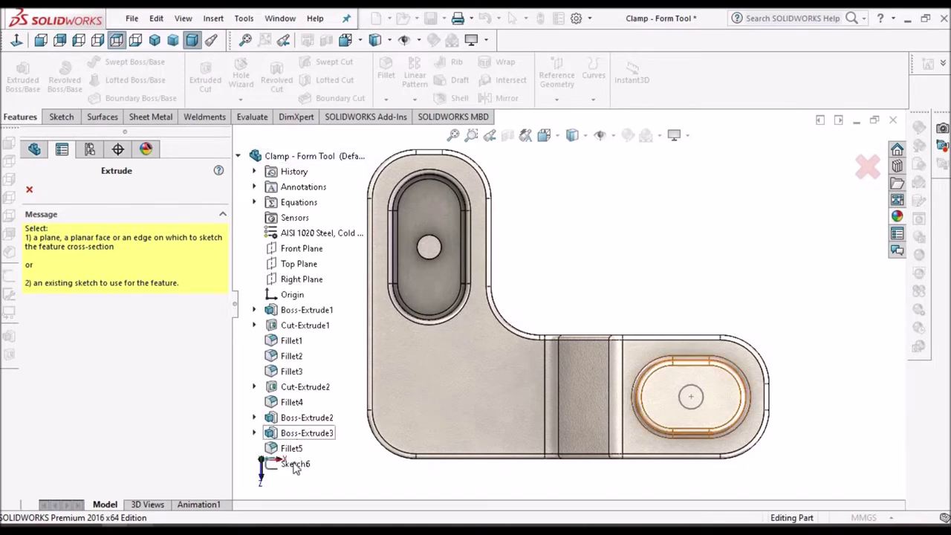
{"action": "left_click", "coordinate": [286, 463]}
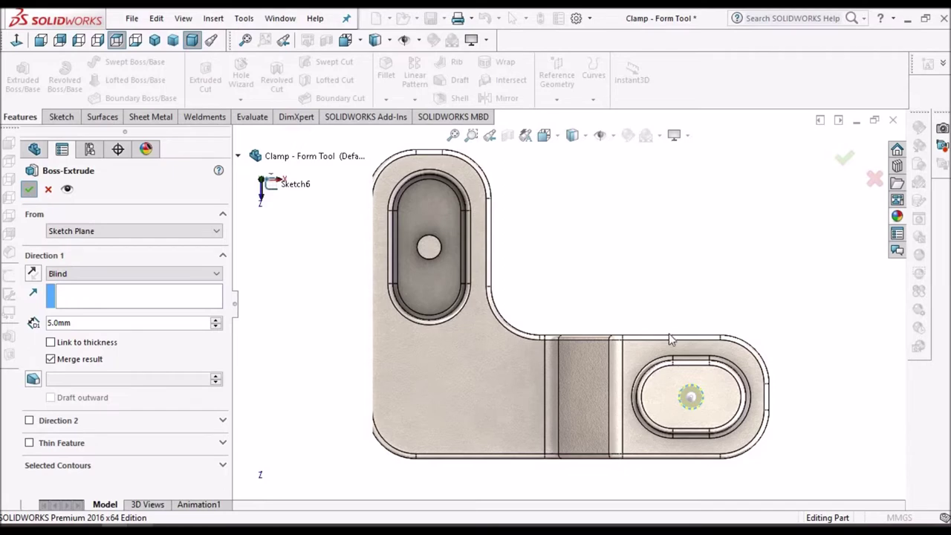
{"action": "key", "text": "Return"}
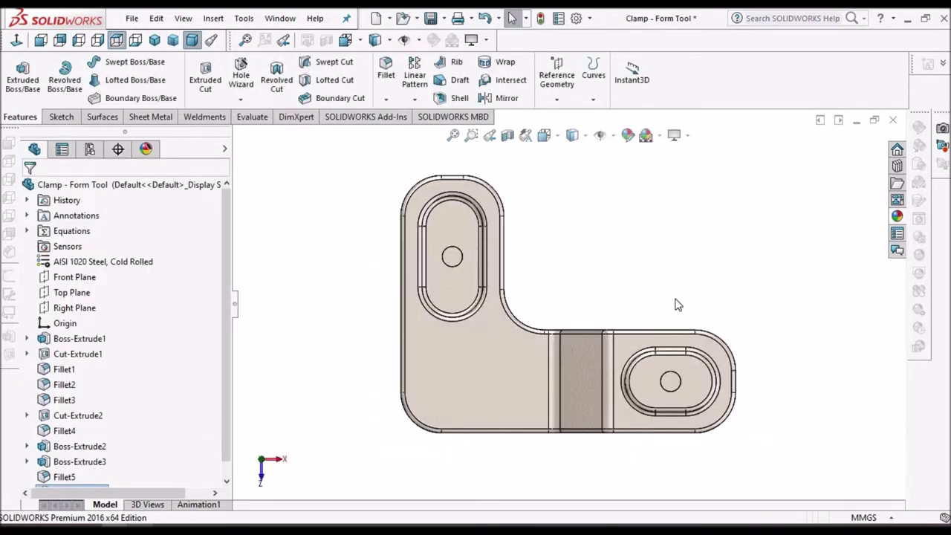
Open a sketch on the lower level's top face and draw a circle of about 10.1 mm radius near the L's outer corner.
{"action": "middle_click_drag", "start_coordinate": [643, 294], "coordinate": [669, 344]}
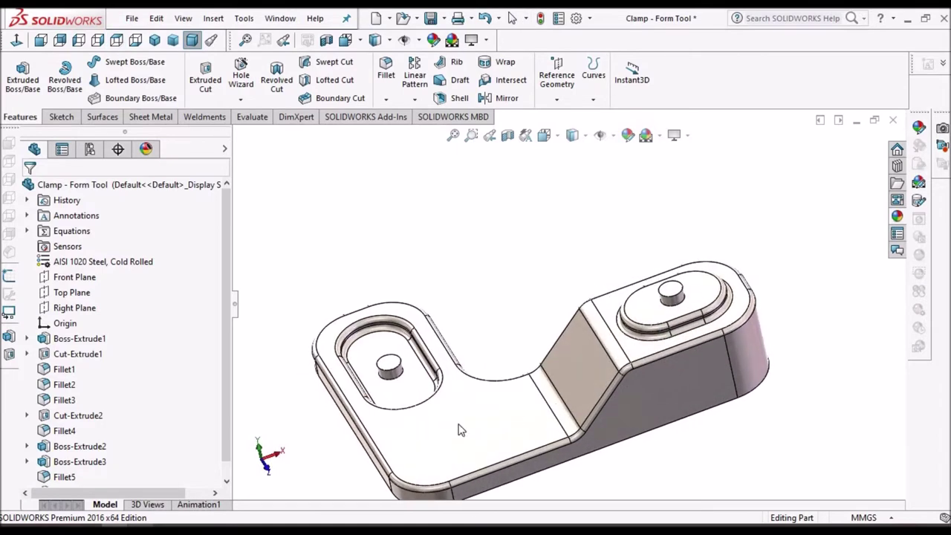
{"action": "left_click", "coordinate": [458, 426]}
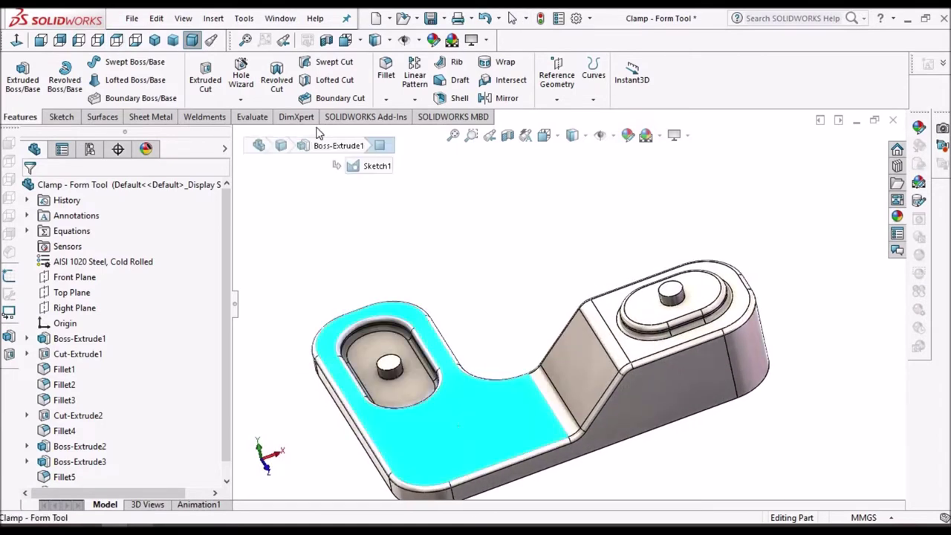
{"action": "left_click", "coordinate": [62, 116]}
{"action": "left_click", "coordinate": [15, 42]}
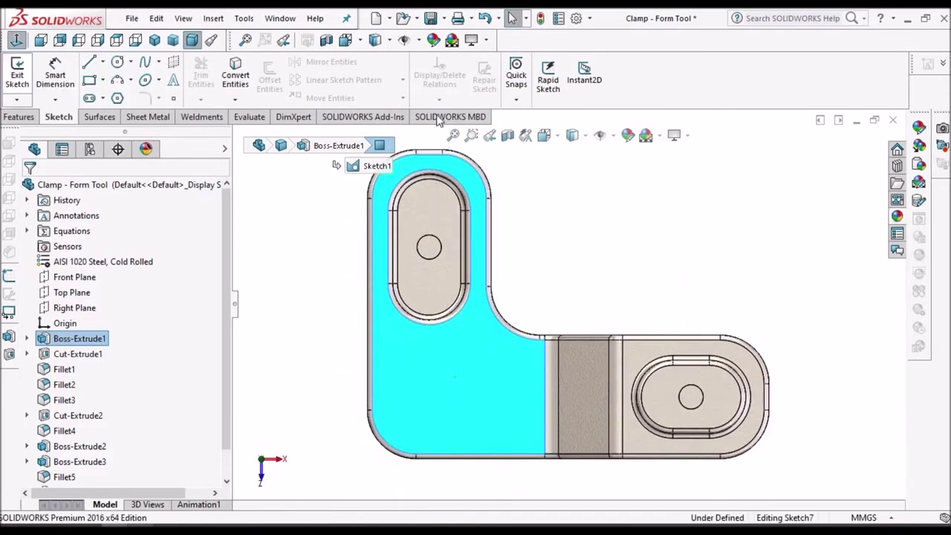
{"action": "left_click", "coordinate": [118, 63]}
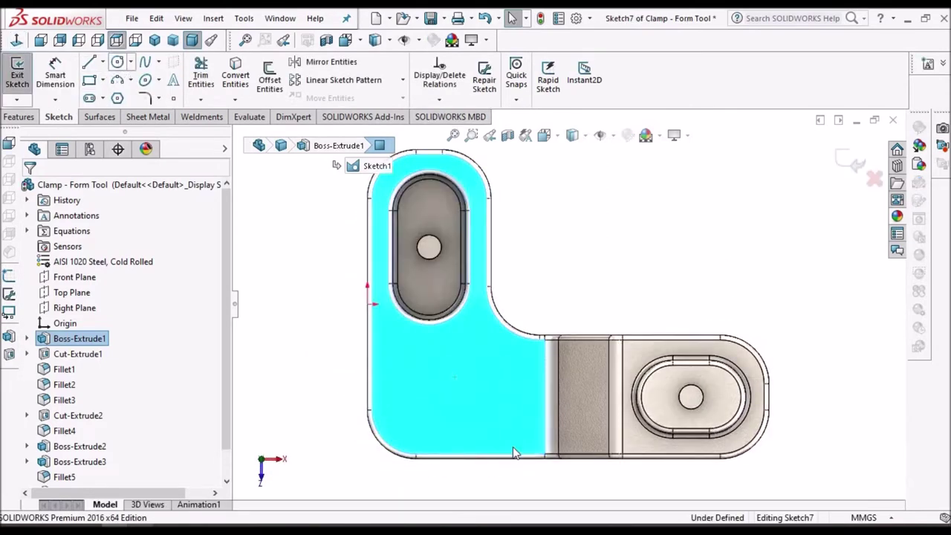
{"action": "left_click", "coordinate": [437, 406]}
{"action": "left_click", "coordinate": [443, 386]}
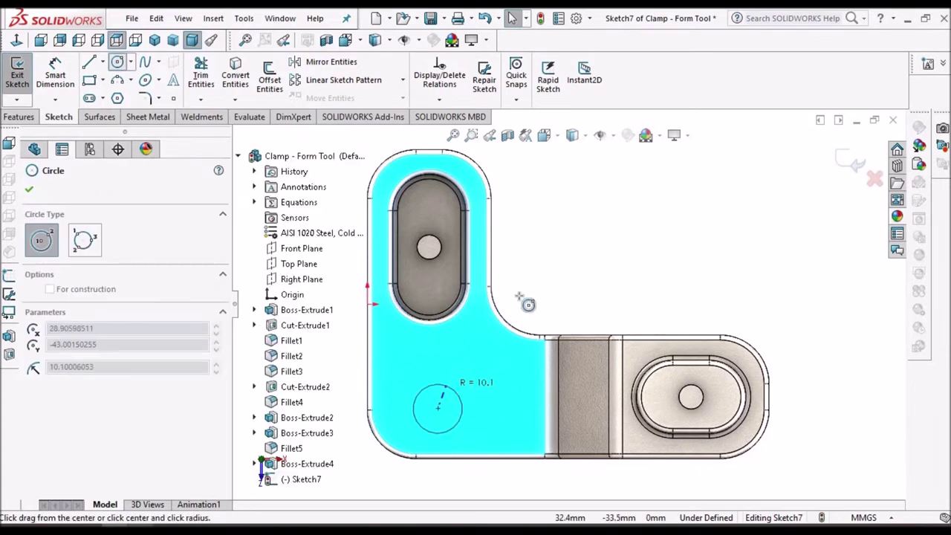
{"action": "right_click", "coordinate": [603, 238]}
{"action": "left_click", "coordinate": [603, 239]}
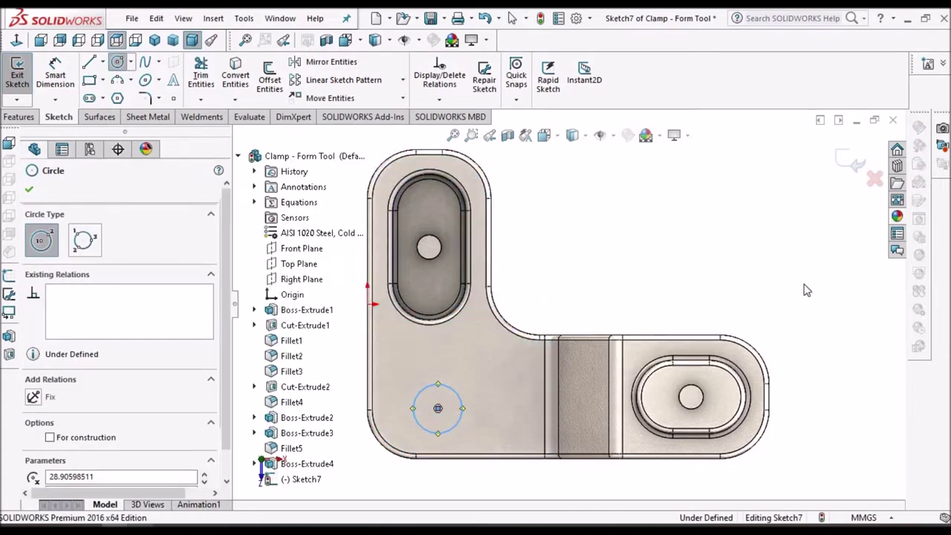
Dimension the corner circle's diameter as 15 mm and leave the dimension tool.
{"action": "left_click", "coordinate": [55, 73]}
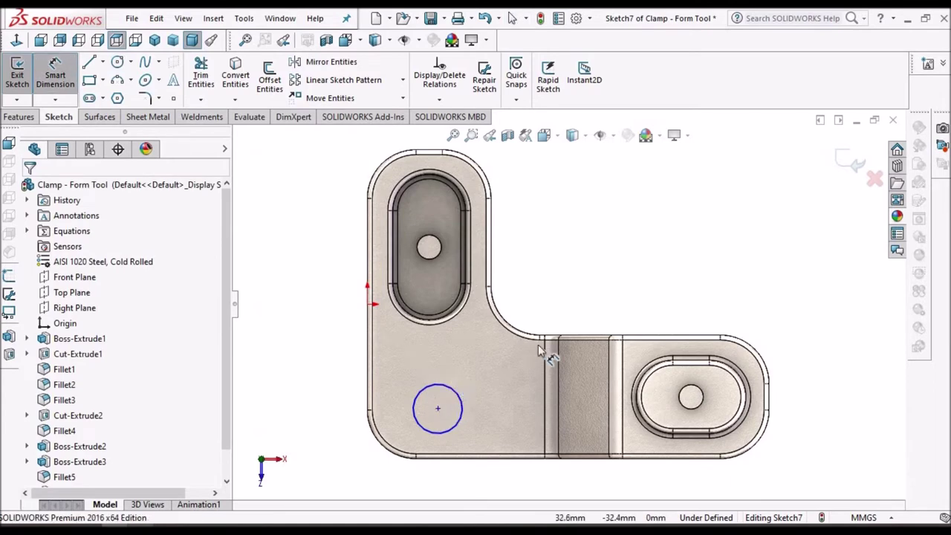
{"action": "left_click", "coordinate": [454, 387]}
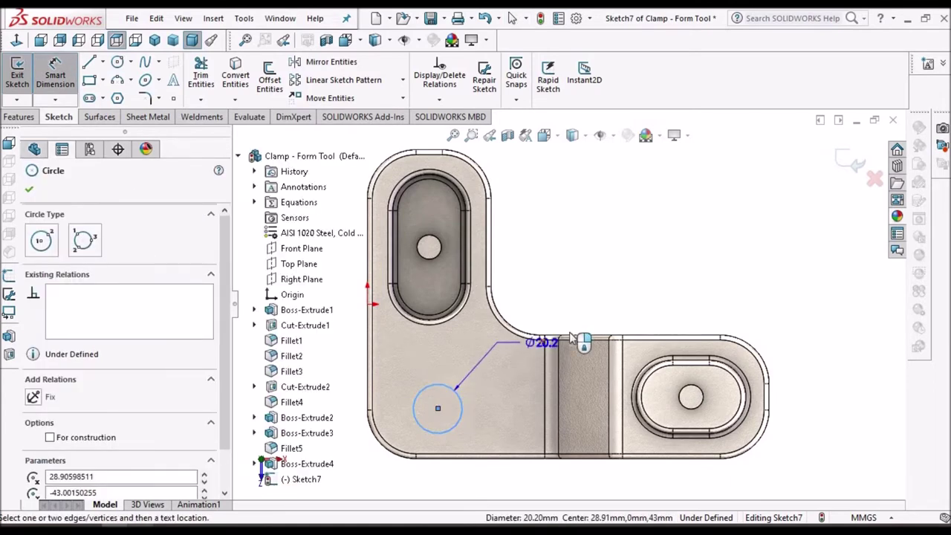
{"action": "left_click", "coordinate": [558, 298]}
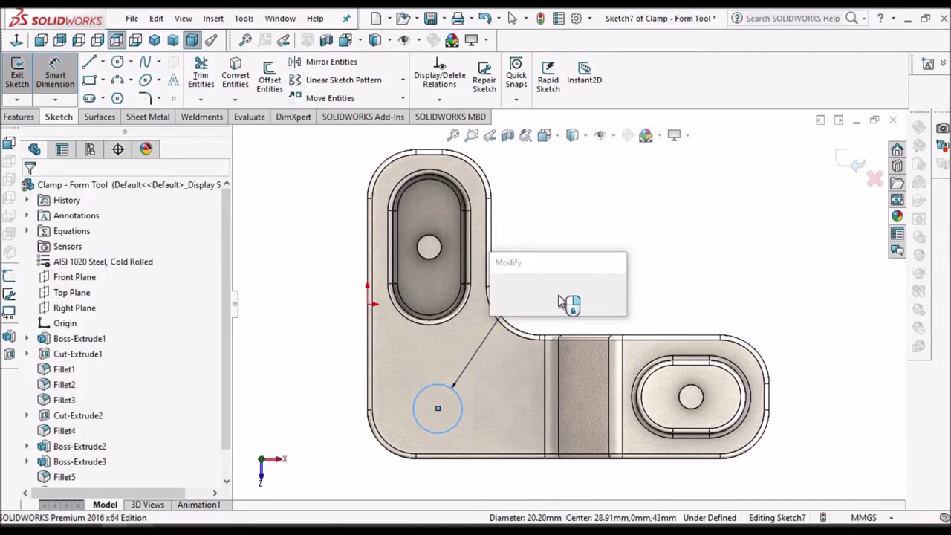
{"action": "key", "text": "Return"}
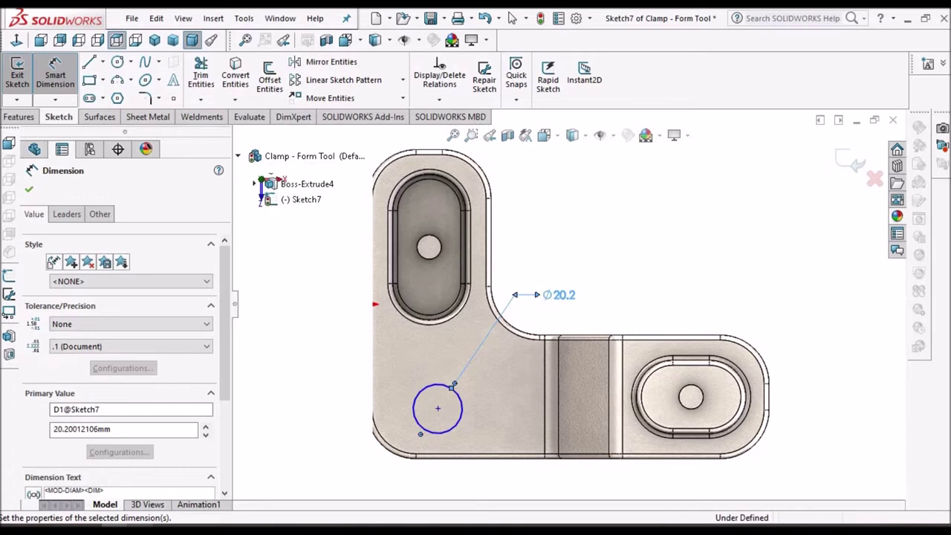
{"action": "left_click", "coordinate": [648, 217]}
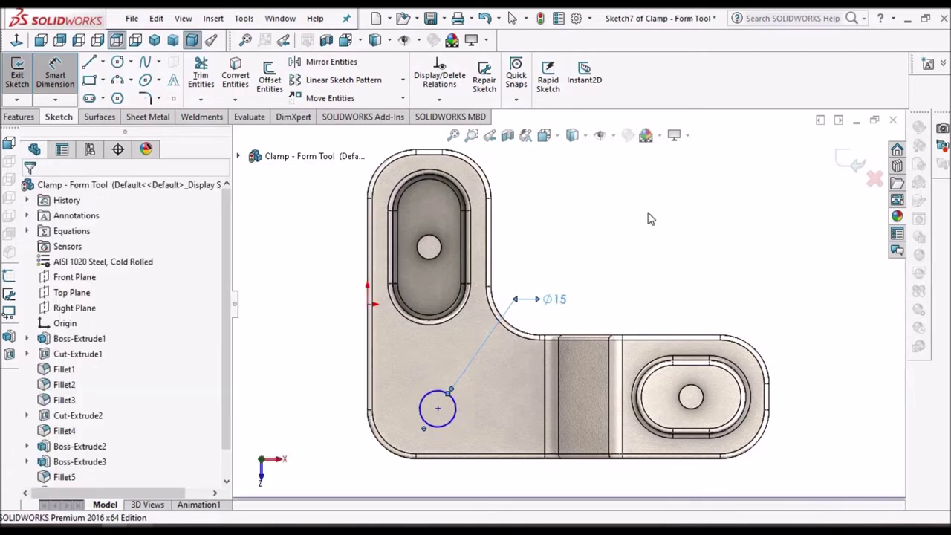
{"action": "key", "text": "Escape"}
Add a vertical relation between the midpoint of the recessed arm's end edge and the corner circle's centre point.
{"action": "scroll", "coordinate": [514, 234], "scroll_direction": "up", "scroll_amount": 1}
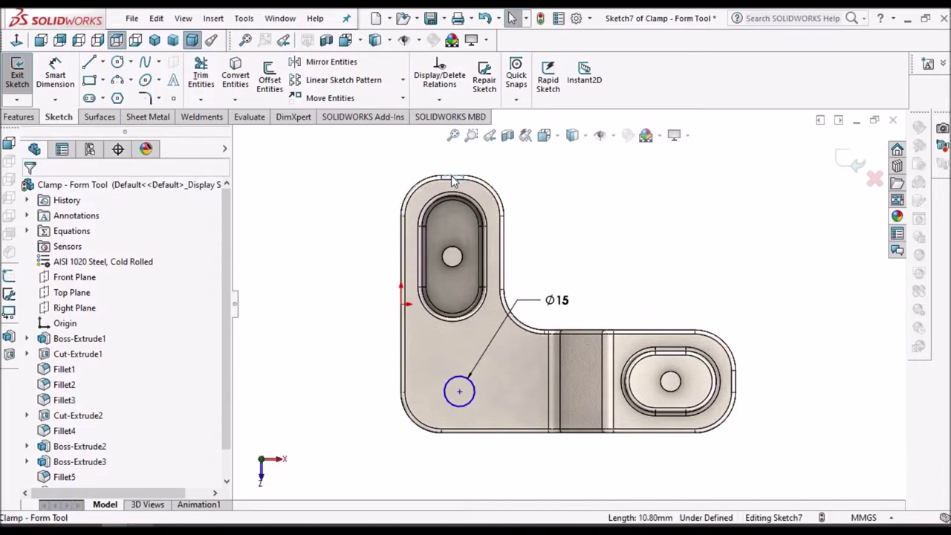
{"action": "right_click", "coordinate": [452, 179]}
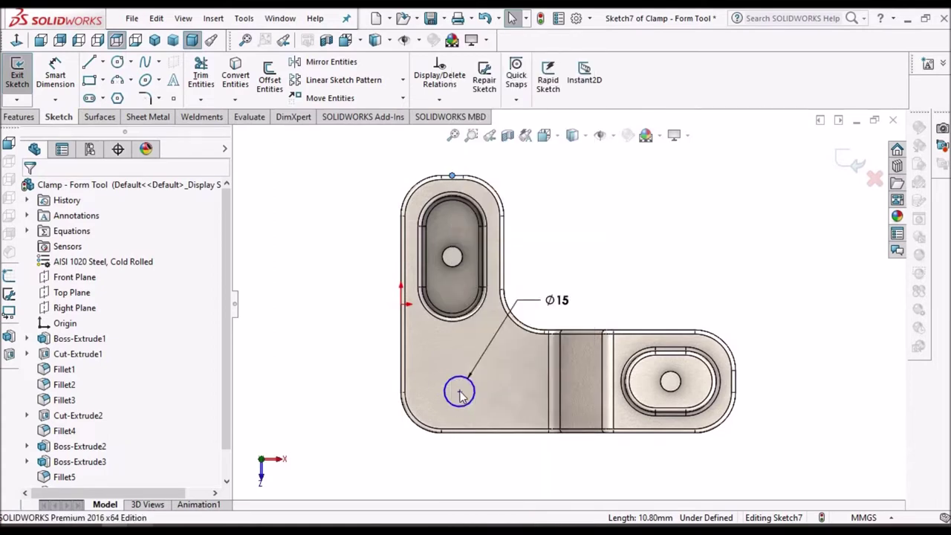
{"action": "left_click", "coordinate": [459, 392]}
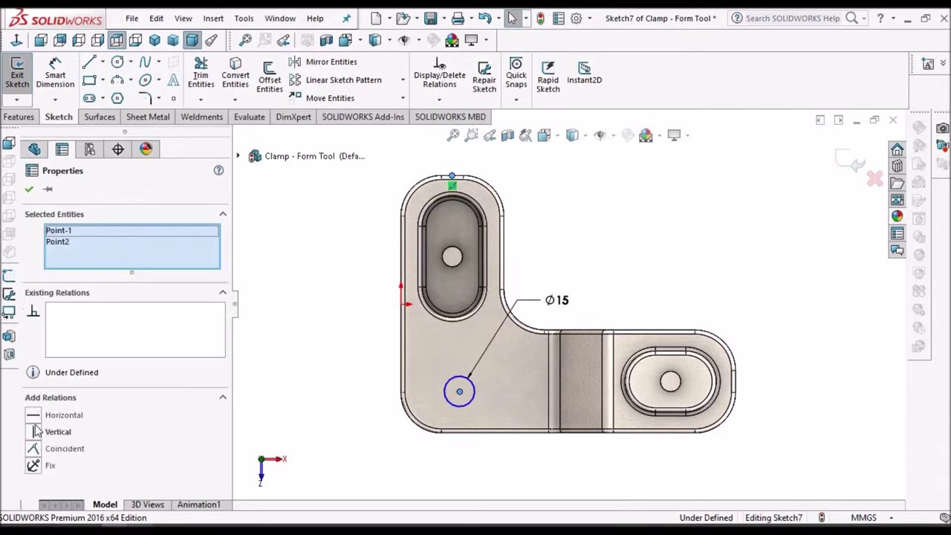
{"action": "left_click", "coordinate": [33, 431]}
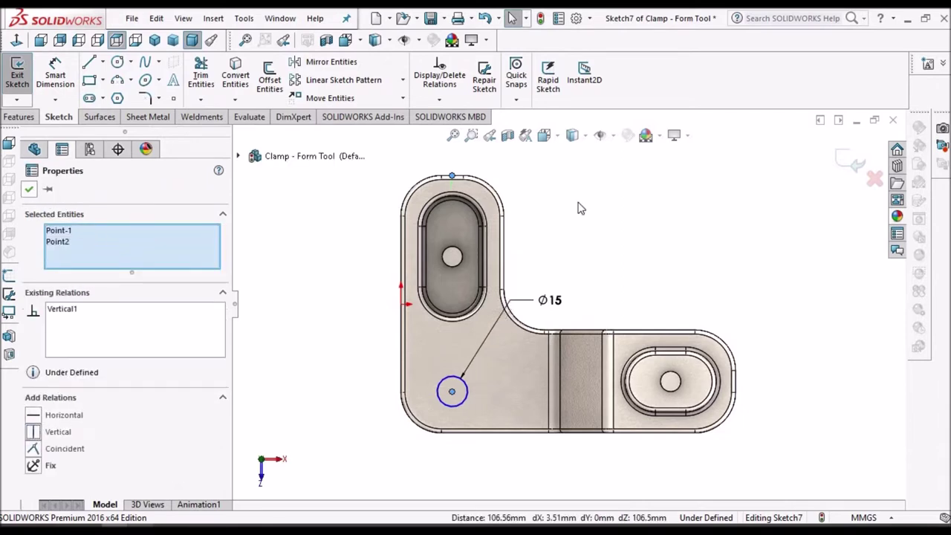
{"action": "left_click", "coordinate": [269, 205]}
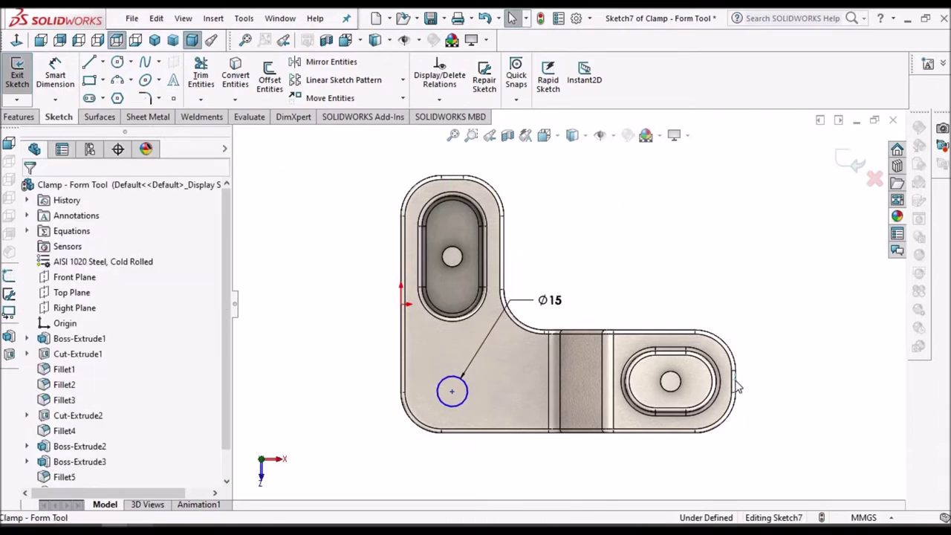
Add a horizontal relation between the midpoint of the raised arm's end edge and the corner circle's centre point.
{"action": "right_click", "coordinate": [736, 384]}
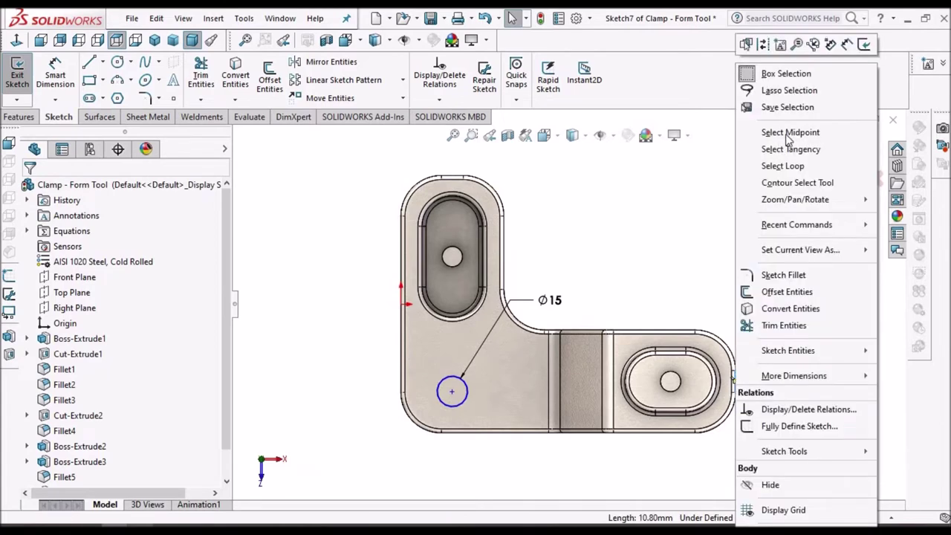
{"action": "left_click", "coordinate": [791, 129]}
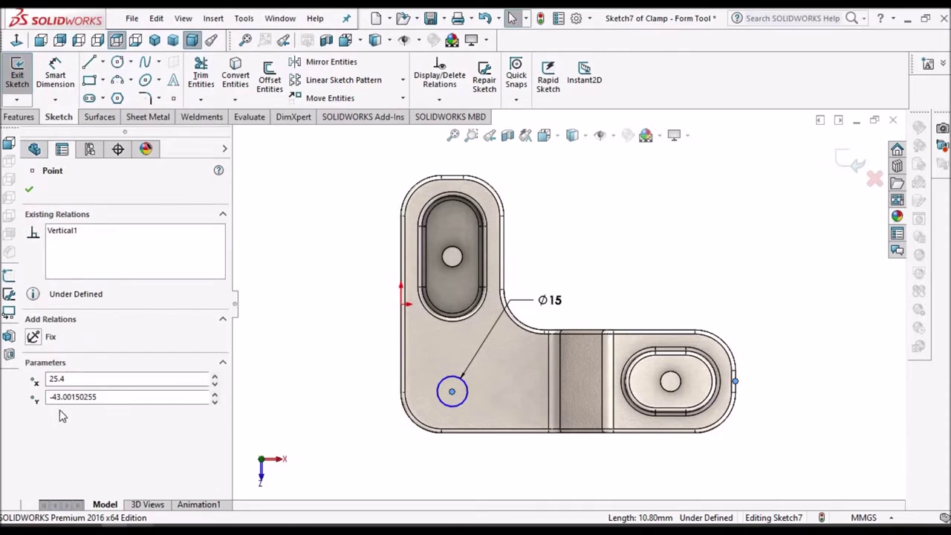
{"action": "left_click", "coordinate": [62, 415]}
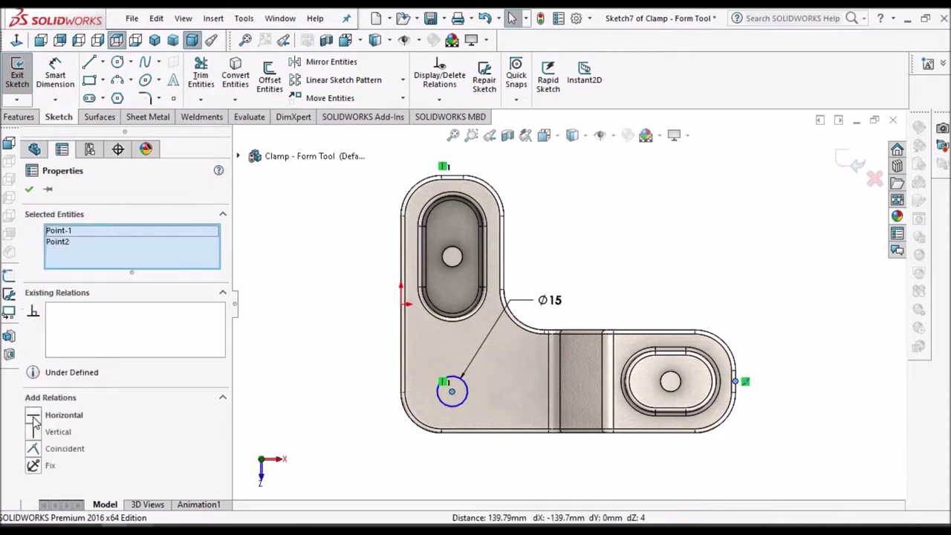
{"action": "left_click", "coordinate": [27, 191]}
Extrude the 15 mm corner circle upward as a 5 mm blind boss merged with the block.
{"action": "left_click", "coordinate": [18, 74]}
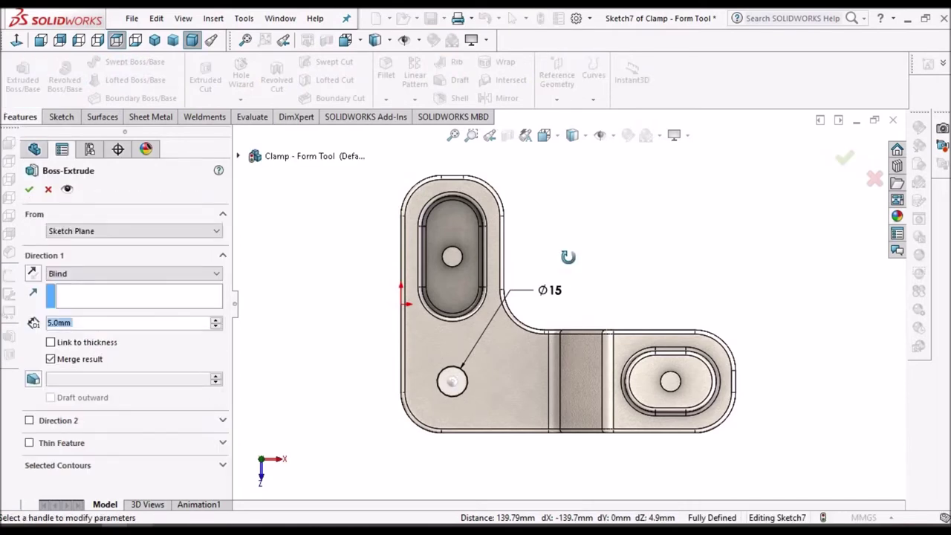
{"action": "middle_click_drag", "start_coordinate": [566, 257], "coordinate": [566, 247]}
{"action": "left_click", "coordinate": [29, 189]}
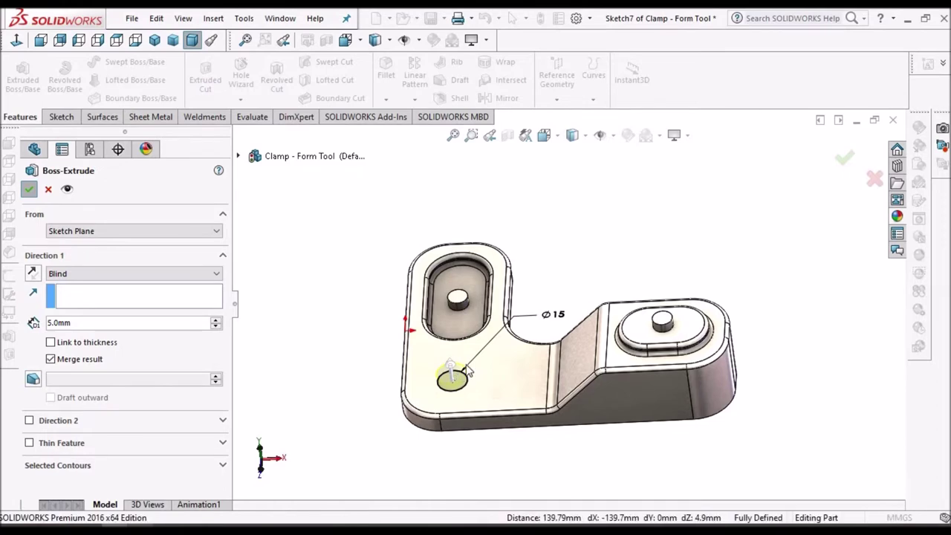
{"action": "key", "text": "Return"}
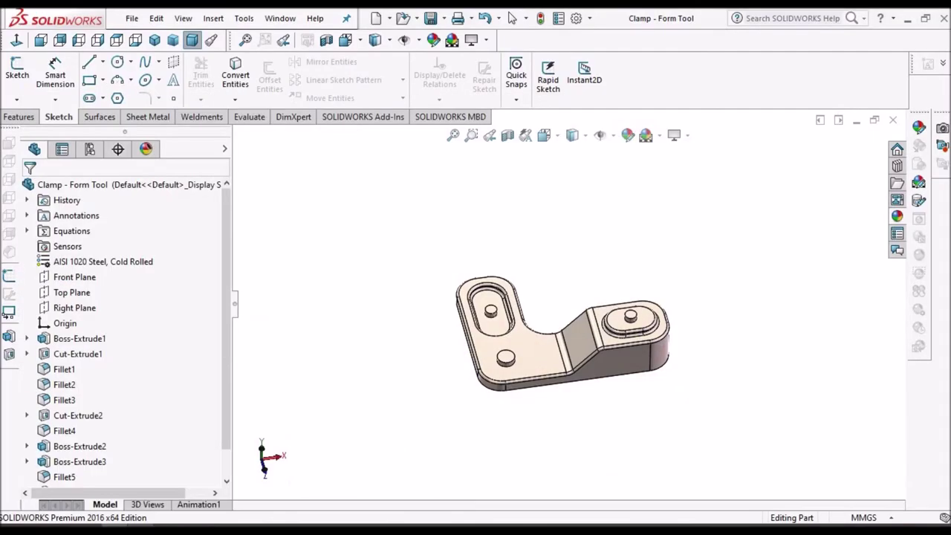
Examine the form tool's slot recess, raised slot boss and round piercing bosses from several angles.
{"action": "left_click", "coordinate": [19, 117]}
{"action": "left_click", "coordinate": [592, 98]}
{"action": "left_click", "coordinate": [740, 273]}
{"action": "middle_click_drag", "start_coordinate": [740, 273], "coordinate": [611, 354]}
{"action": "left_click", "coordinate": [634, 276]}
{"action": "middle_click_drag", "start_coordinate": [633, 271], "coordinate": [592, 276]}
{"action": "scroll", "coordinate": [612, 380], "scroll_direction": "down", "scroll_amount": 3}
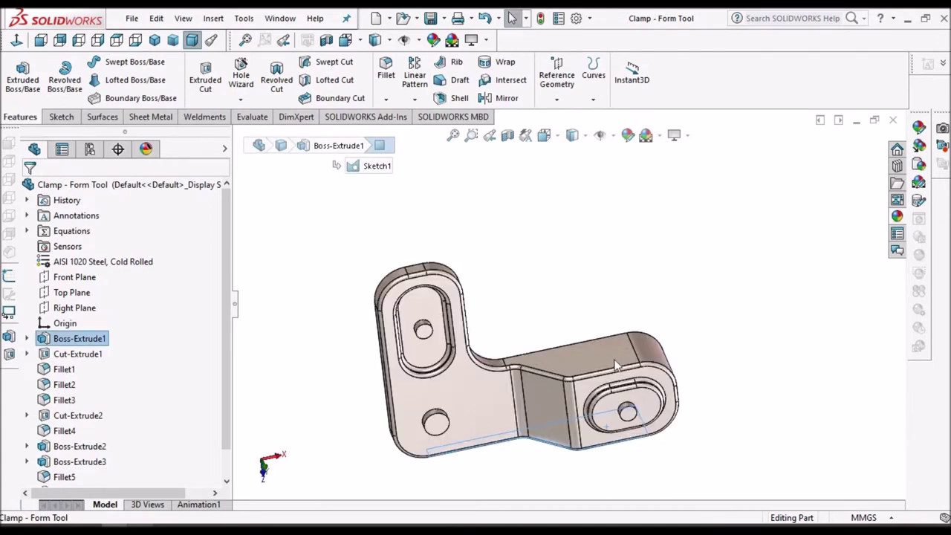
Create a reference plane midway between the raised arm's two opposite side faces.
{"action": "left_click", "coordinate": [615, 363]}
{"action": "left_click", "coordinate": [561, 97]}
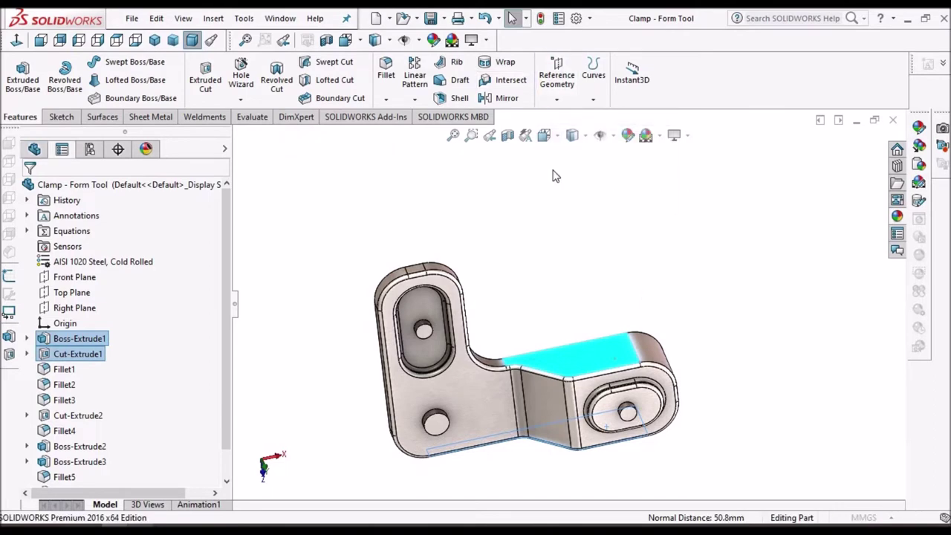
{"action": "middle_click_drag", "start_coordinate": [629, 297], "coordinate": [597, 158]}
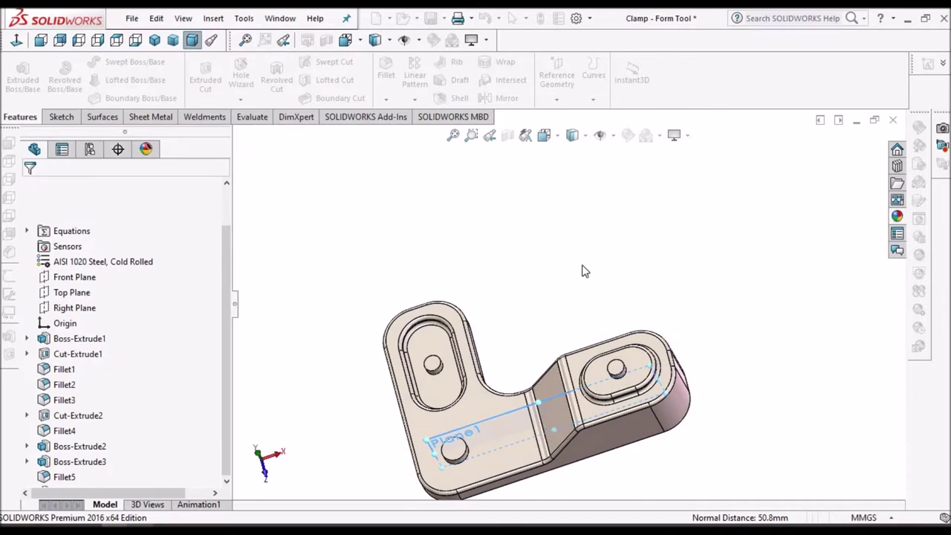
{"action": "scroll", "coordinate": [564, 365], "scroll_direction": "up", "scroll_amount": 4}
{"action": "middle_click_drag", "start_coordinate": [569, 278], "coordinate": [559, 336]}
{"action": "scroll", "coordinate": [558, 336], "scroll_direction": "down", "scroll_amount": 5}
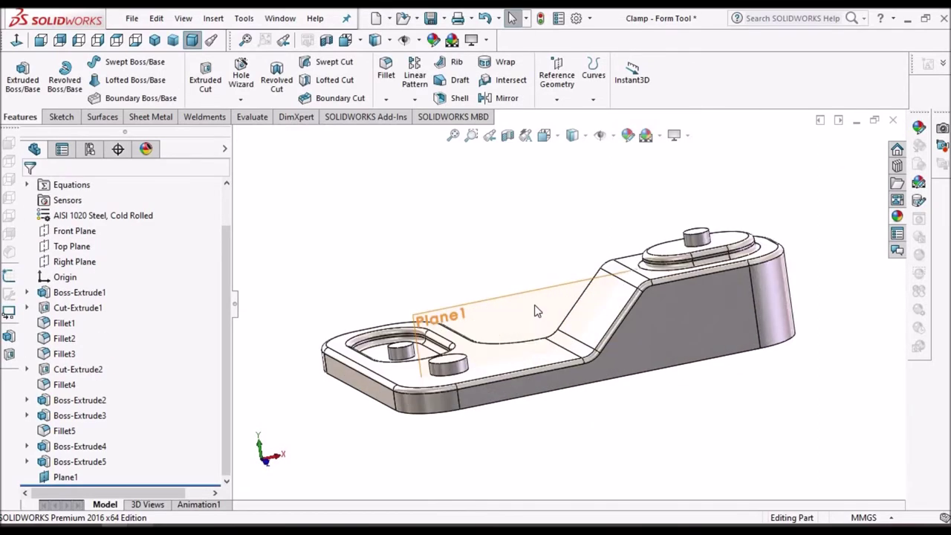
Start a sketch on the new mid-plane, viewed from the front with the model shown in wireframe.
{"action": "left_click", "coordinate": [578, 282]}
{"action": "left_click", "coordinate": [54, 118]}
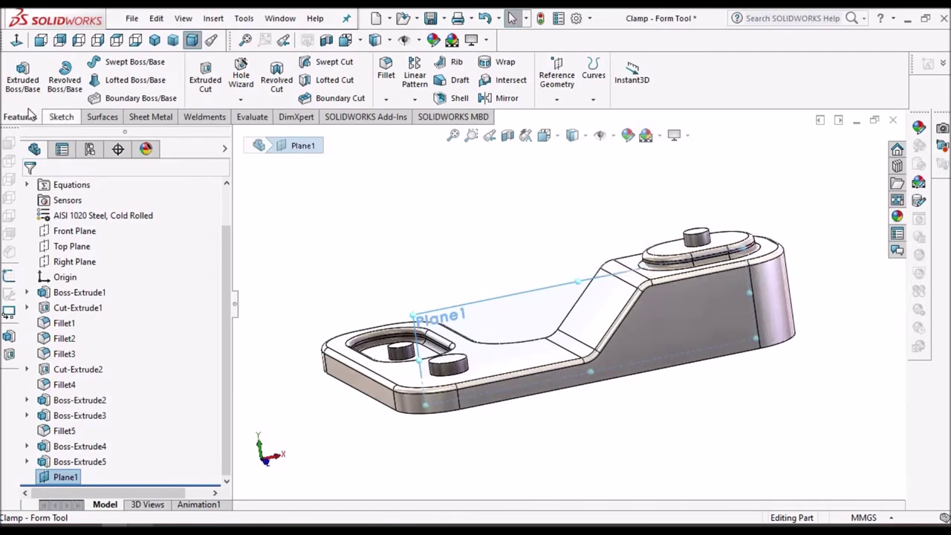
{"action": "left_click", "coordinate": [18, 72]}
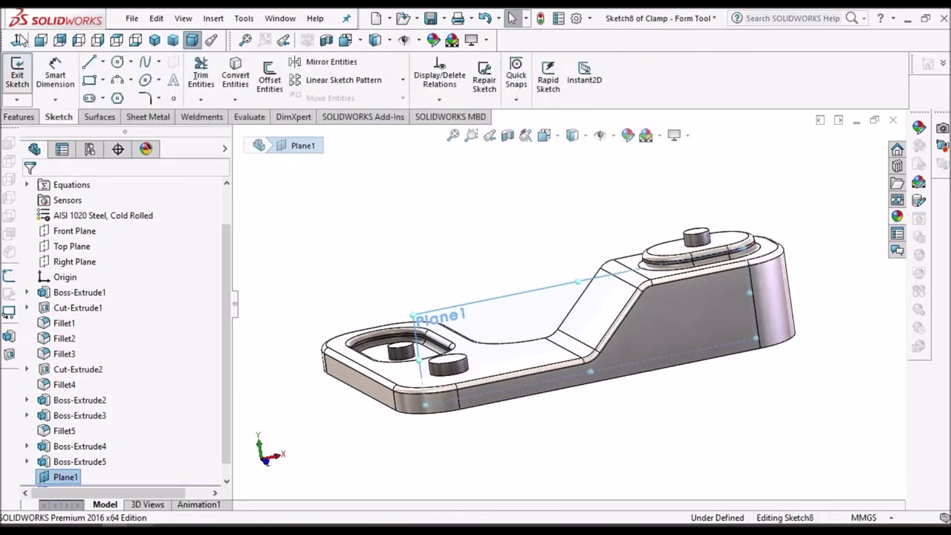
{"action": "left_click", "coordinate": [573, 135]}
{"action": "left_click", "coordinate": [573, 194]}
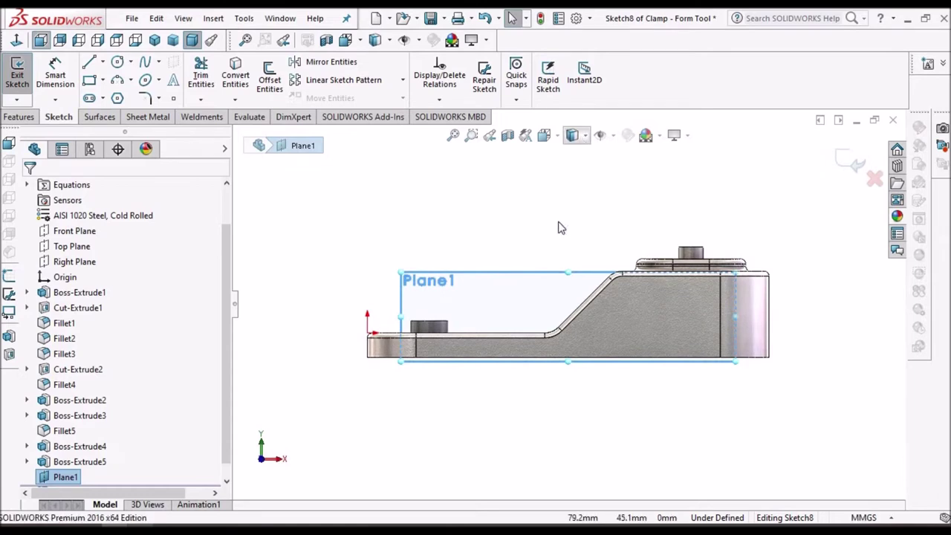
{"action": "scroll", "coordinate": [510, 350], "scroll_direction": "down", "scroll_amount": 4}
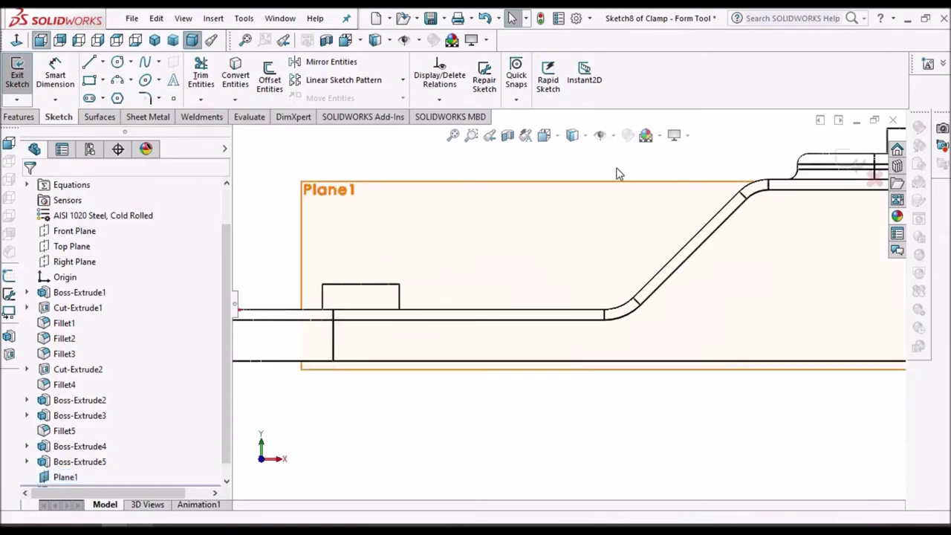
{"action": "left_click", "coordinate": [573, 135]}
{"action": "left_click", "coordinate": [578, 235]}
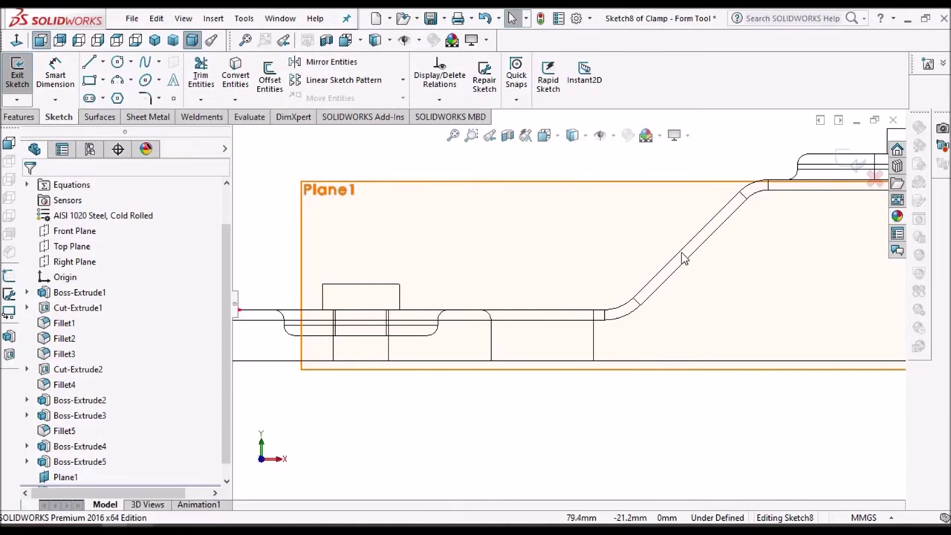
Sketch a slanted line about 23 mm long from the lower arm's top surface to the sloped face.
{"action": "left_click", "coordinate": [89, 63]}
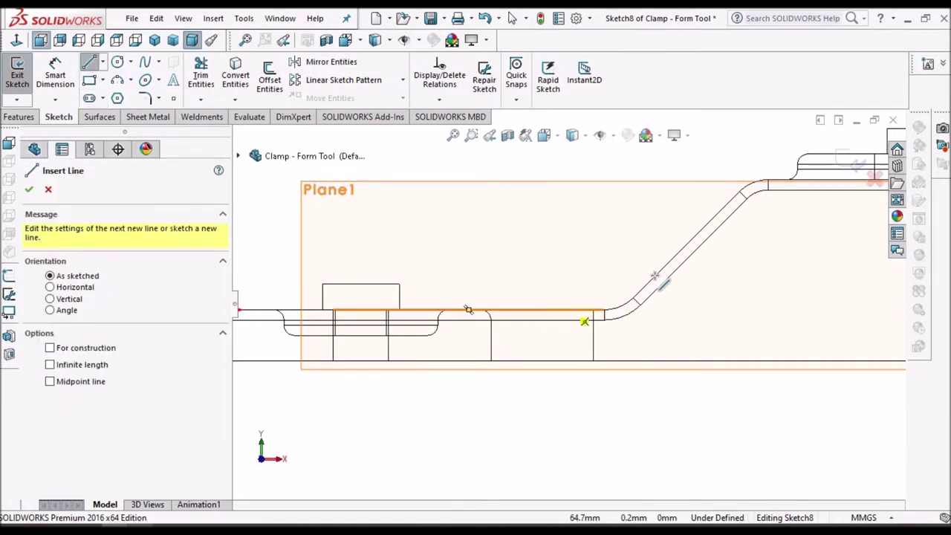
{"action": "left_click", "coordinate": [603, 310]}
{"action": "left_click", "coordinate": [562, 310]}
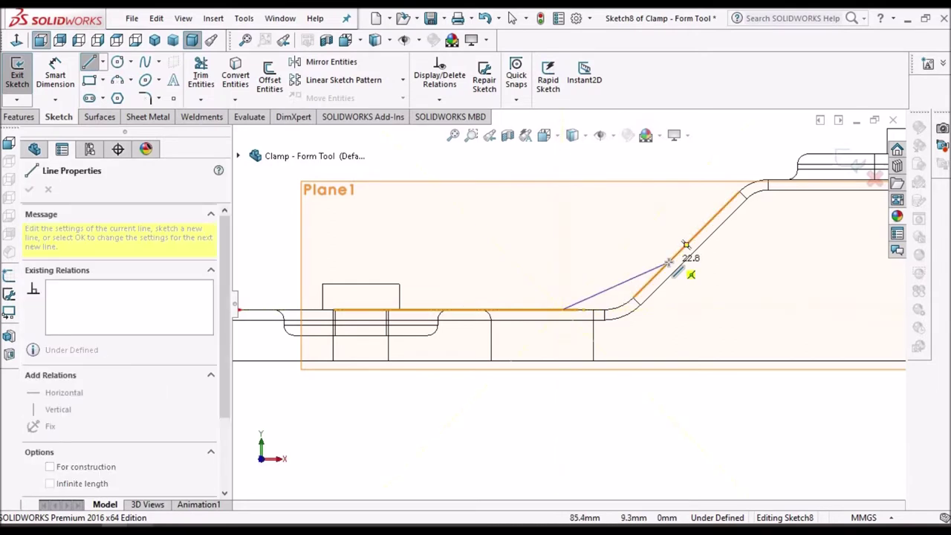
{"action": "left_click", "coordinate": [668, 262]}
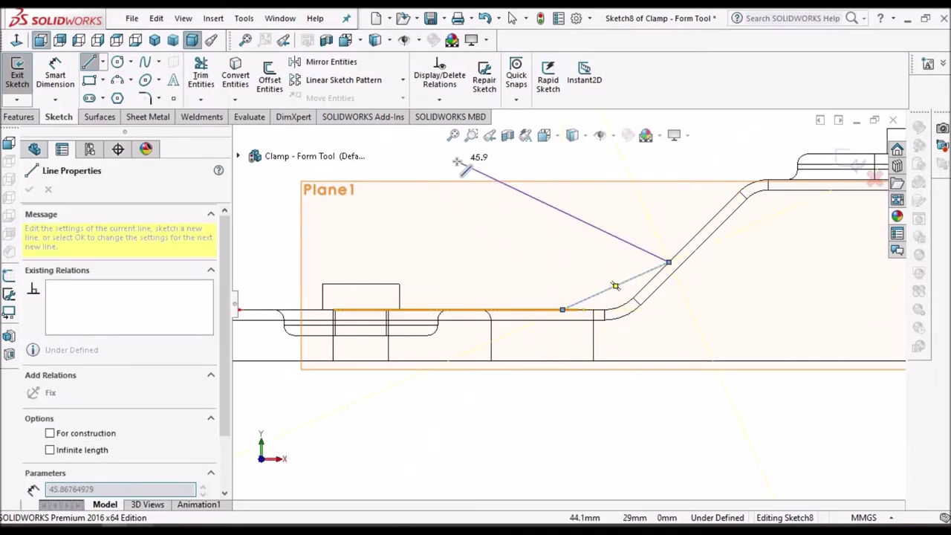
{"action": "right_click", "coordinate": [464, 170]}
{"action": "left_click", "coordinate": [493, 172]}
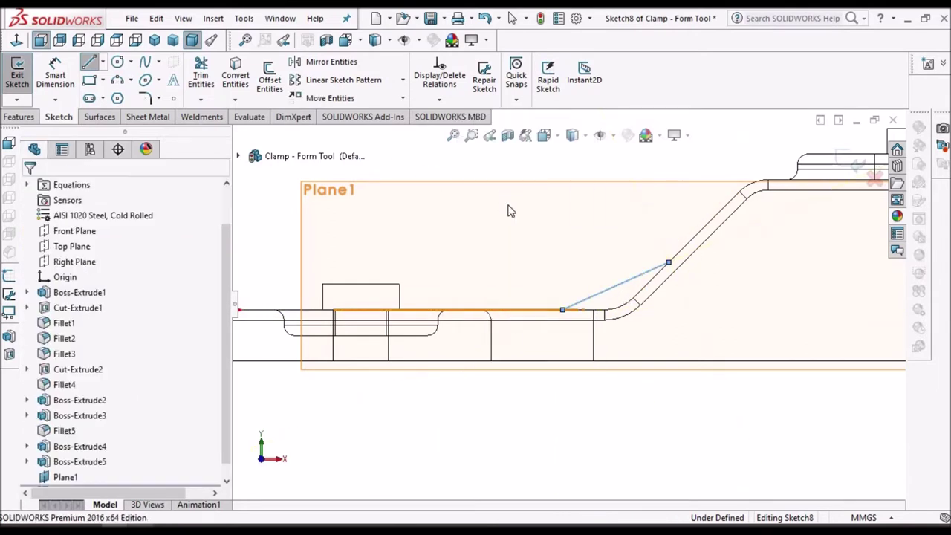
{"action": "scroll", "coordinate": [623, 209], "scroll_direction": "up", "scroll_amount": 2}
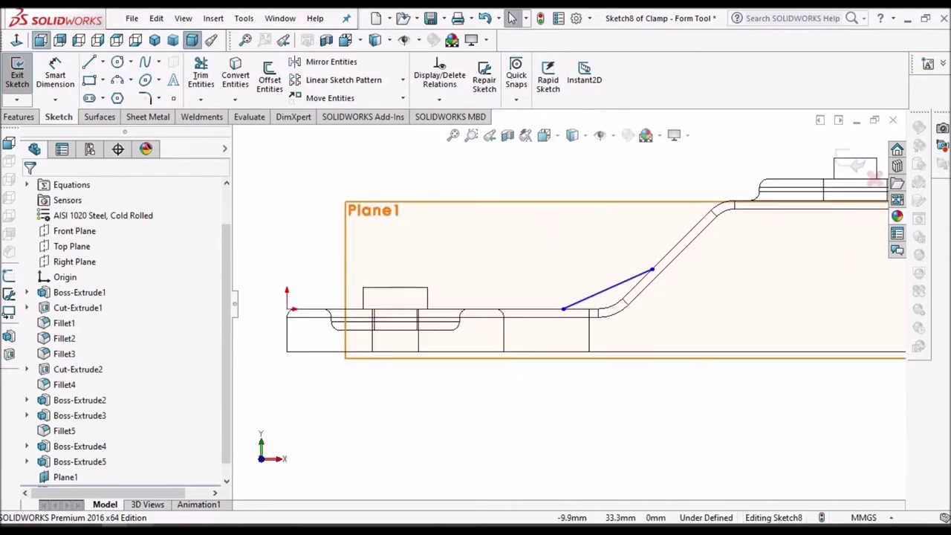
Dimension the vertical distance between the slanted line's endpoints as 10 mm.
{"action": "left_click", "coordinate": [55, 69]}
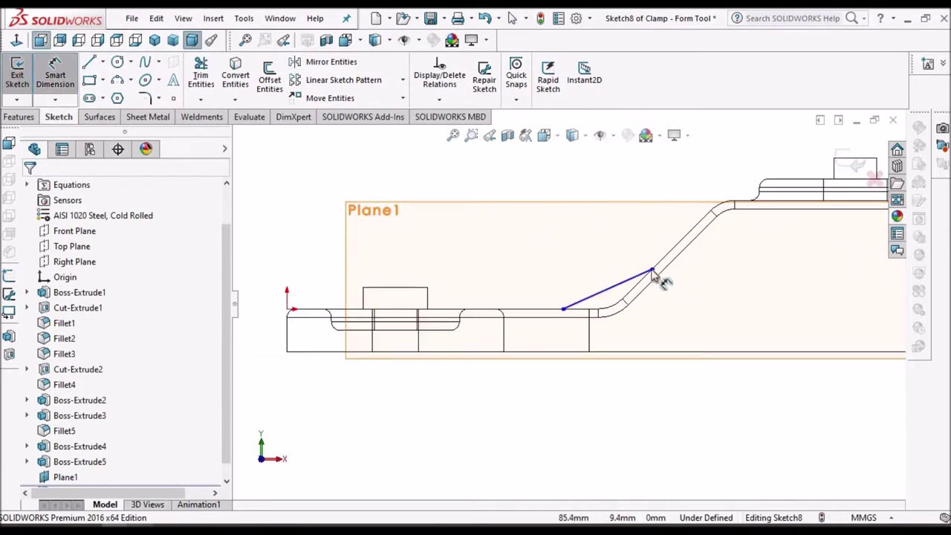
{"action": "left_click", "coordinate": [564, 309]}
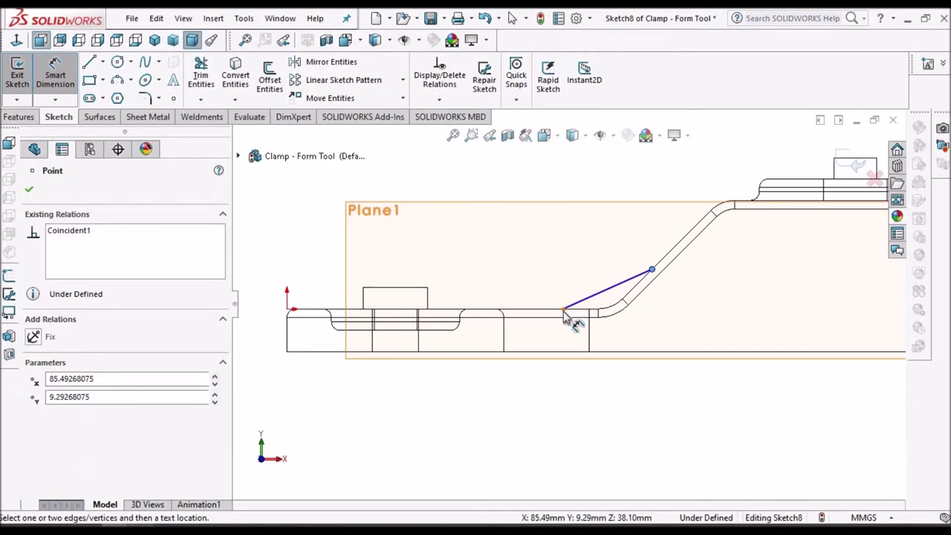
{"action": "left_click", "coordinate": [523, 293]}
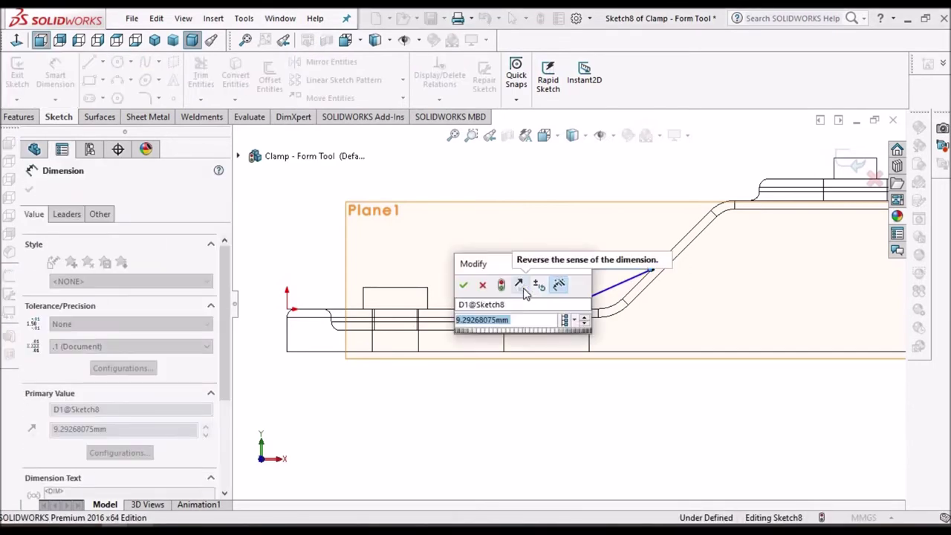
{"action": "type", "text": "10"}
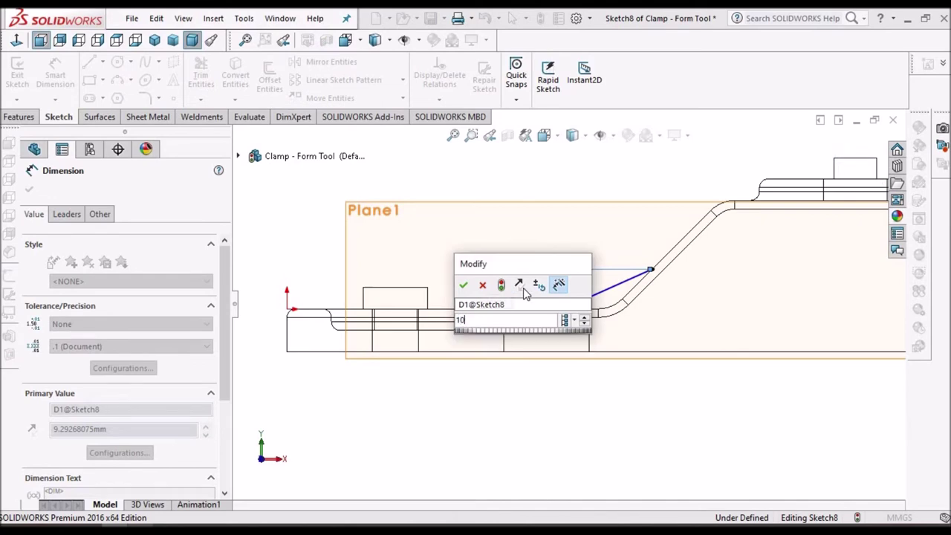
{"action": "key", "text": "Escape"}
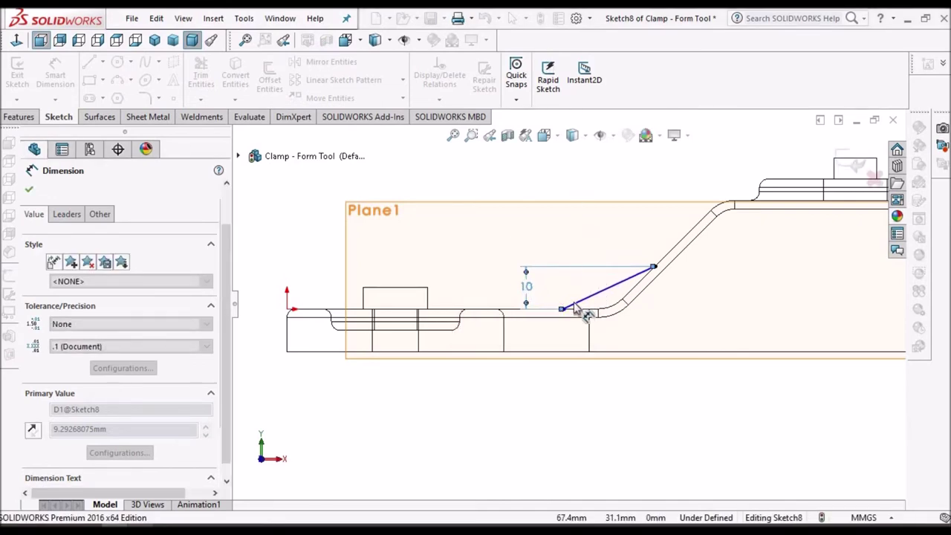
{"action": "key", "text": "Escape"}
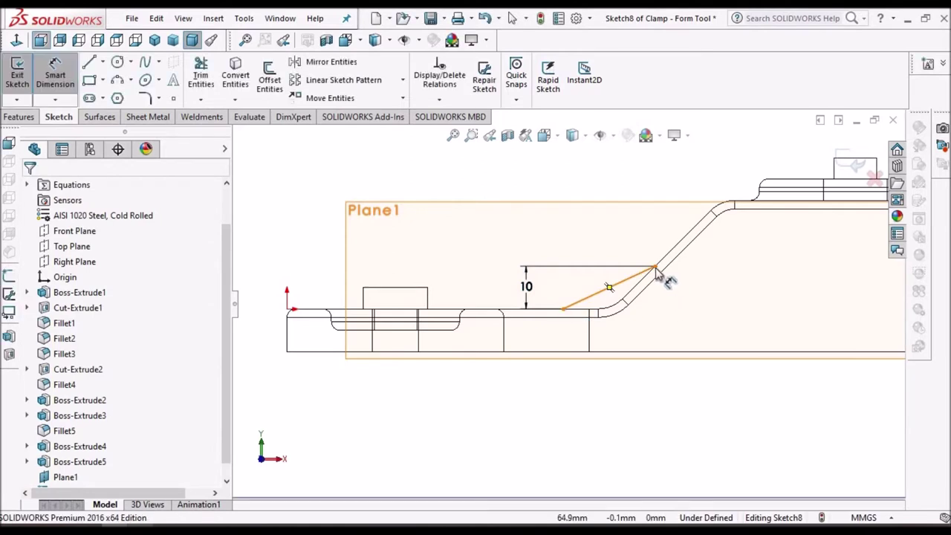
Dimension the horizontal distance between the slanted line's endpoints as 20 mm.
{"action": "left_click", "coordinate": [655, 270]}
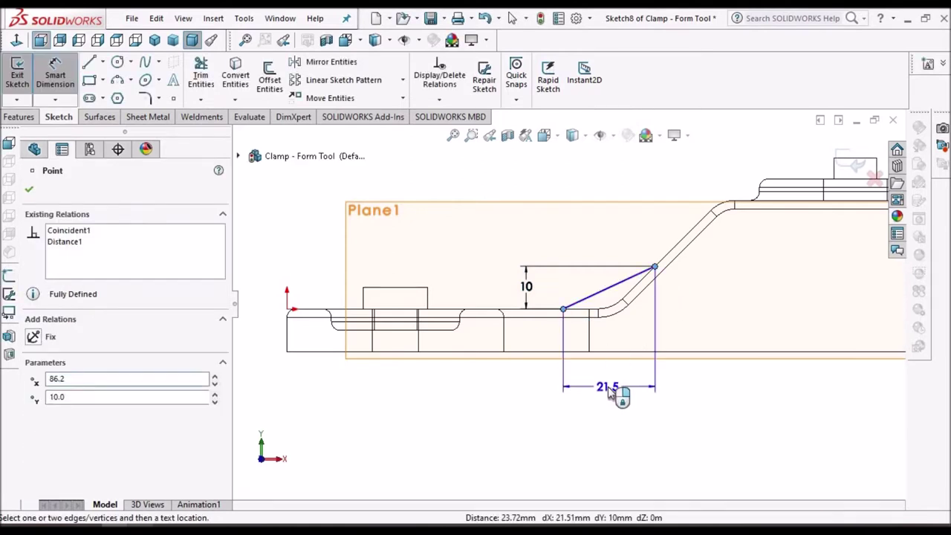
{"action": "left_click", "coordinate": [609, 393]}
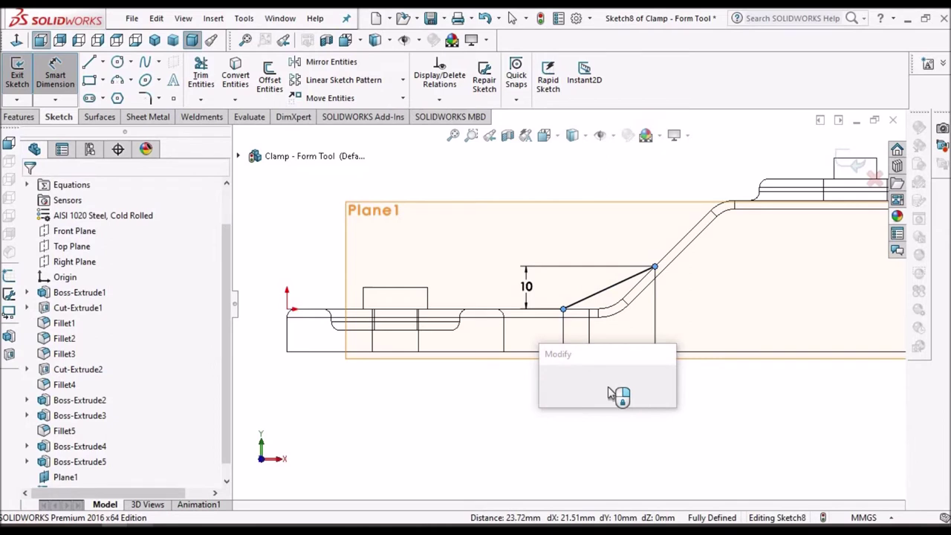
{"action": "type", "text": "20"}
{"action": "key", "text": "Return"}
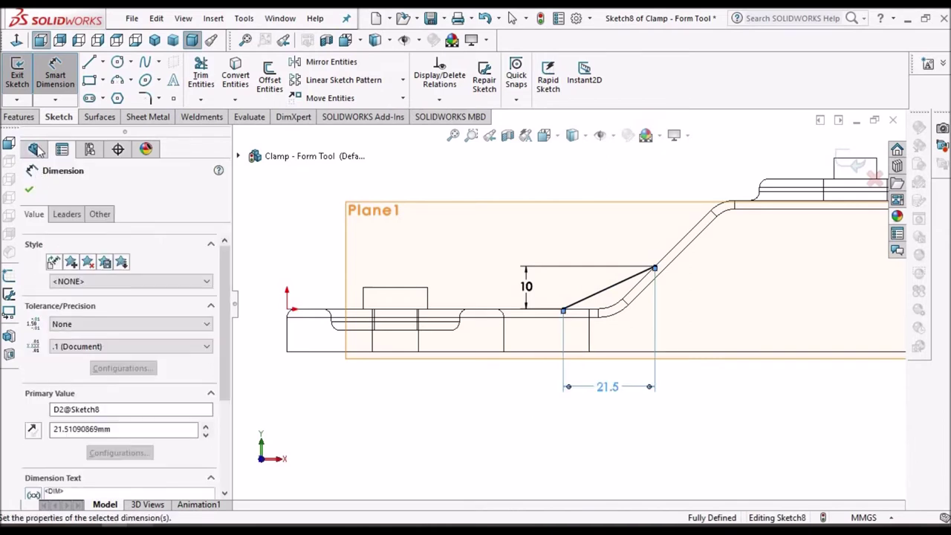
Create a rib from the slanted line with 5 mm thickness applied to both sides.
{"action": "left_click", "coordinate": [19, 117]}
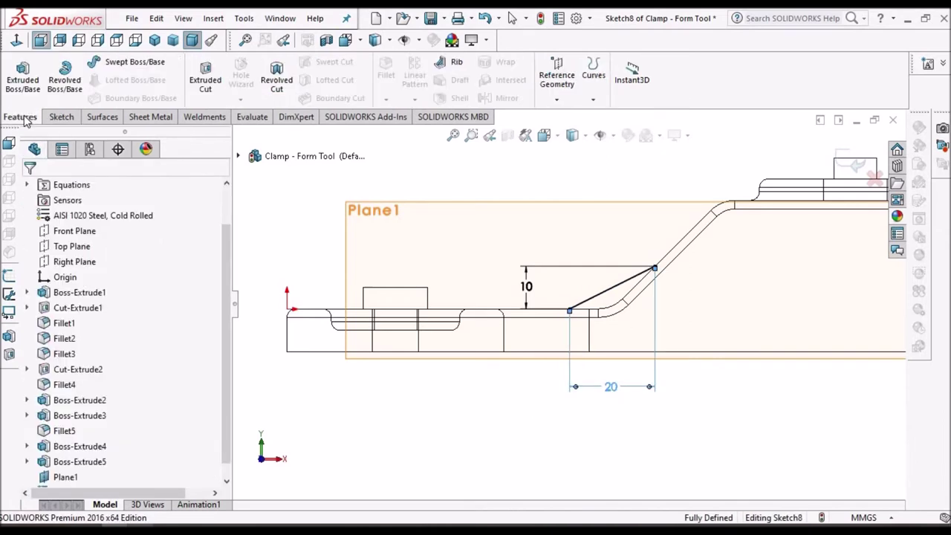
{"action": "left_click", "coordinate": [451, 62]}
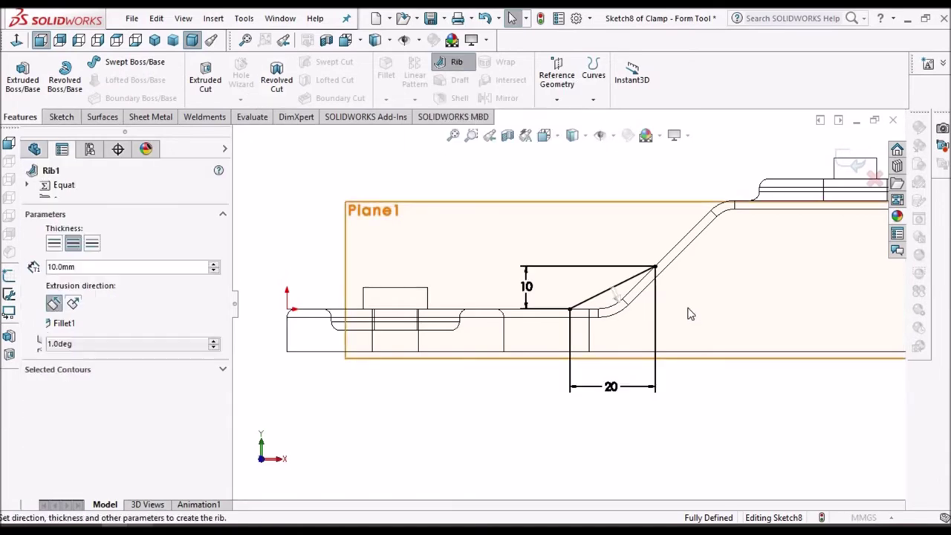
{"action": "left_click", "coordinate": [95, 267]}
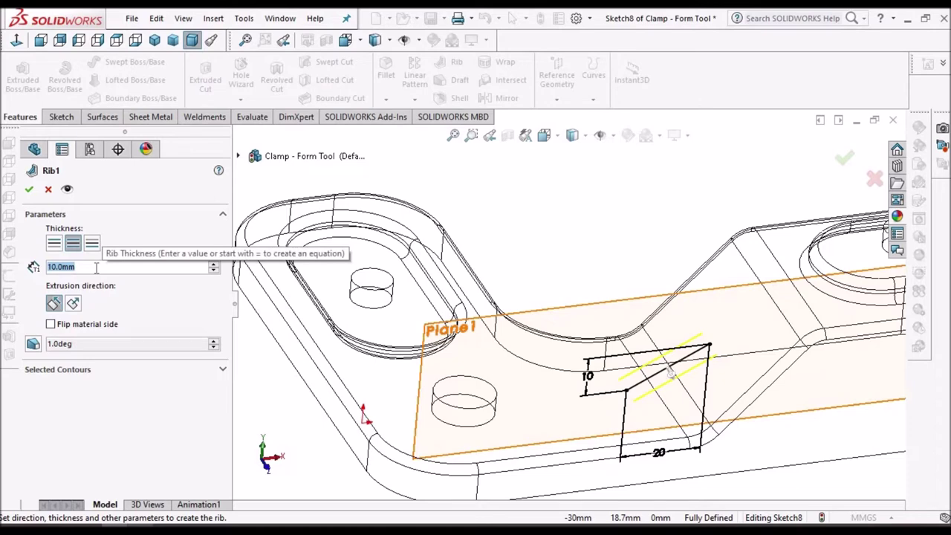
{"action": "type", "text": "5"}
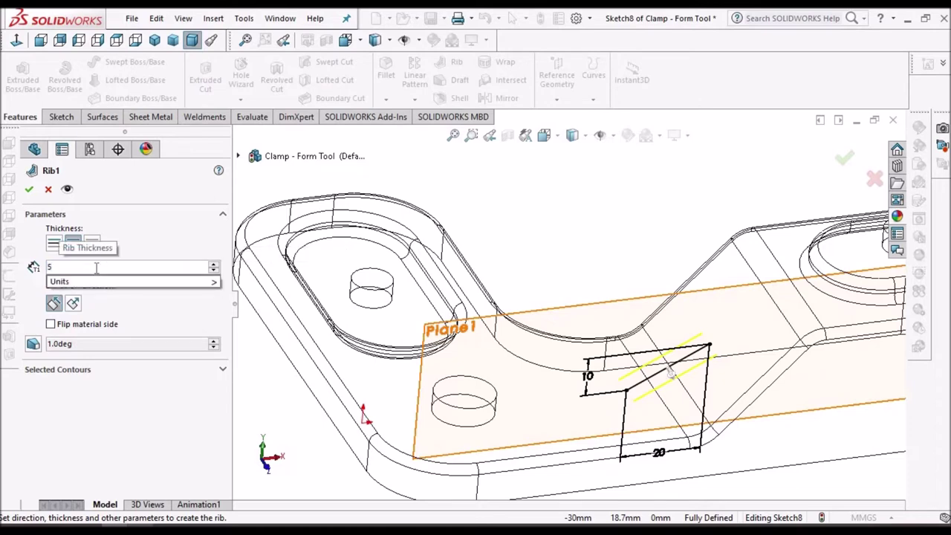
{"action": "type", "text": " mm"}
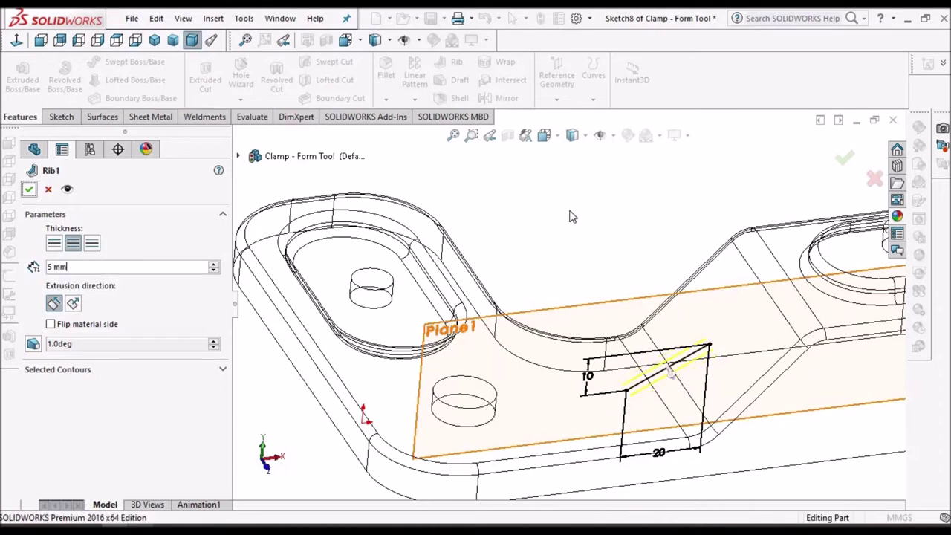
{"action": "key", "text": "Return"}
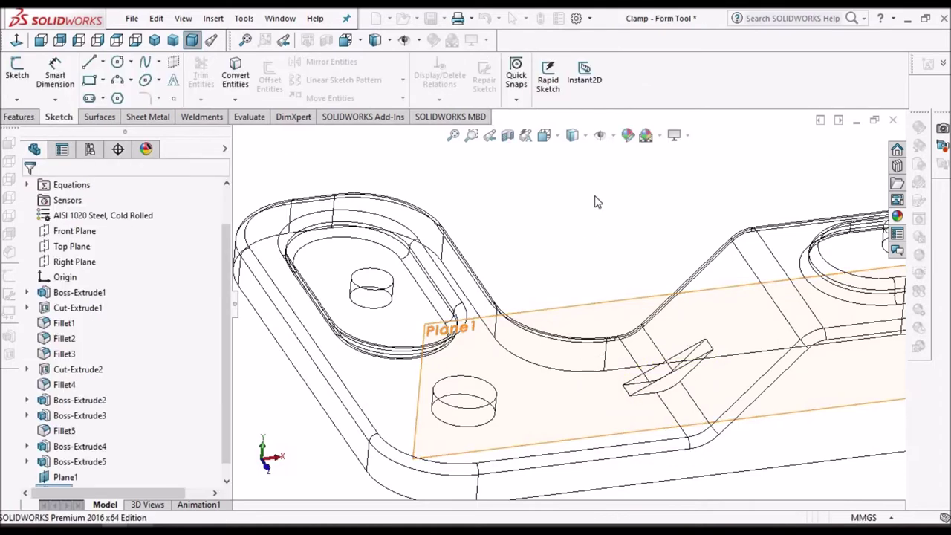
Return the model display to shaded with edges and hide the rib's reference plane.
{"action": "left_click", "coordinate": [600, 136]}
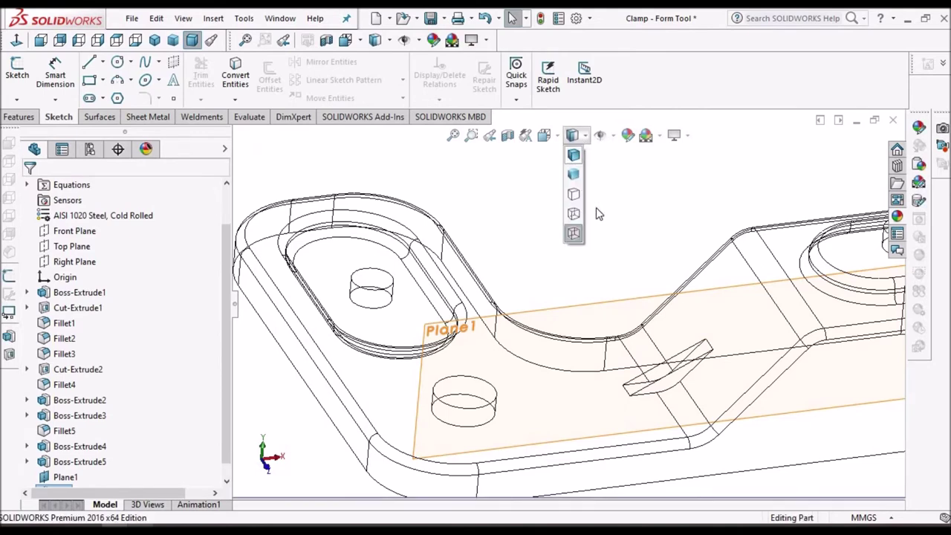
{"action": "left_click", "coordinate": [587, 208]}
{"action": "scroll", "coordinate": [652, 293], "scroll_direction": "up", "scroll_amount": 3}
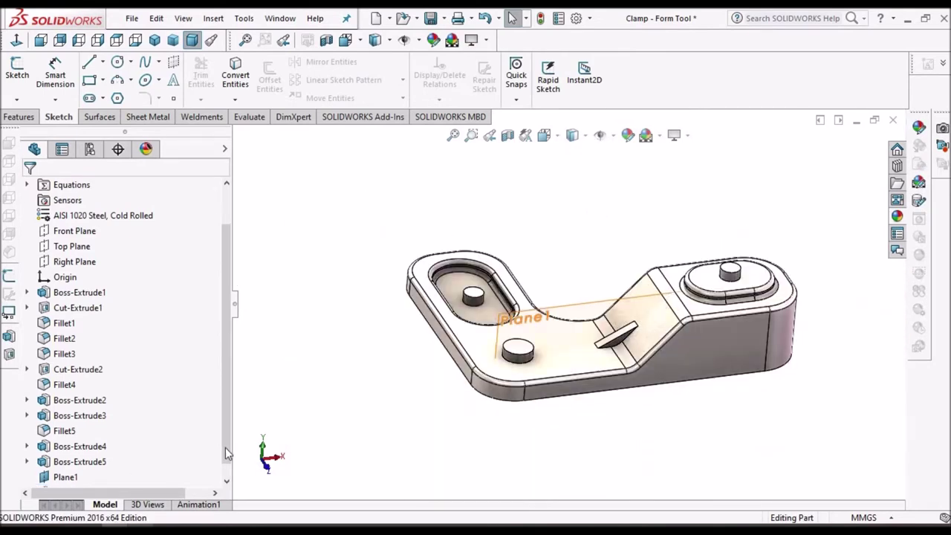
{"action": "scroll", "coordinate": [89, 462], "scroll_direction": "down", "scroll_amount": 1}
{"action": "left_click", "coordinate": [67, 462]}
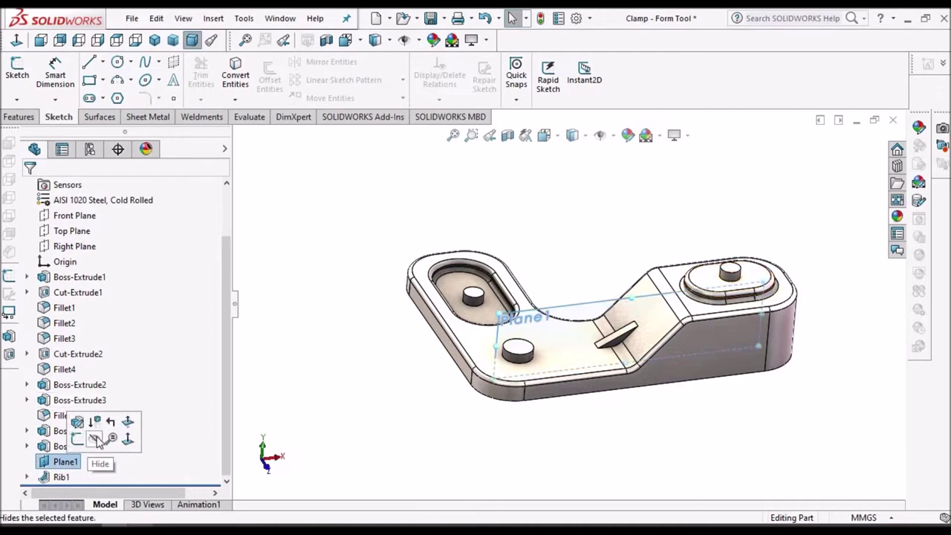
{"action": "left_click", "coordinate": [95, 439]}
Fillet the two long upper edges of the rib with a 2 mm radius.
{"action": "scroll", "coordinate": [623, 331], "scroll_direction": "down", "scroll_amount": 5}
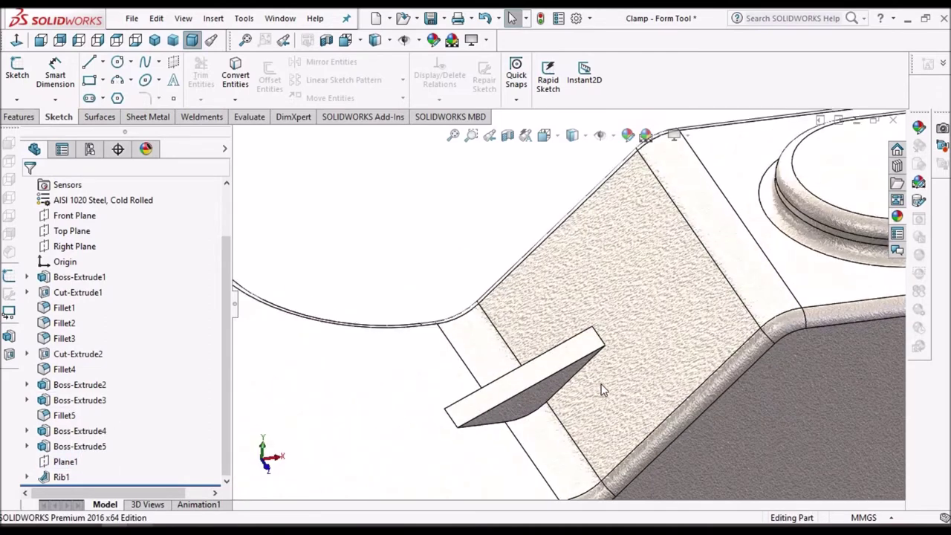
{"action": "scroll", "coordinate": [575, 397], "scroll_direction": "up", "scroll_amount": 3}
{"action": "scroll", "coordinate": [575, 397], "scroll_direction": "down", "scroll_amount": 3}
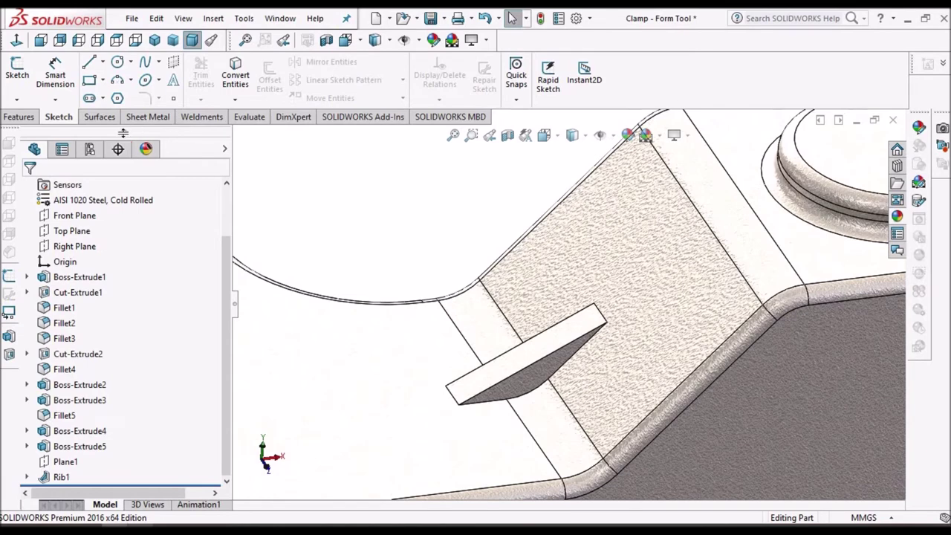
{"action": "left_click", "coordinate": [20, 118]}
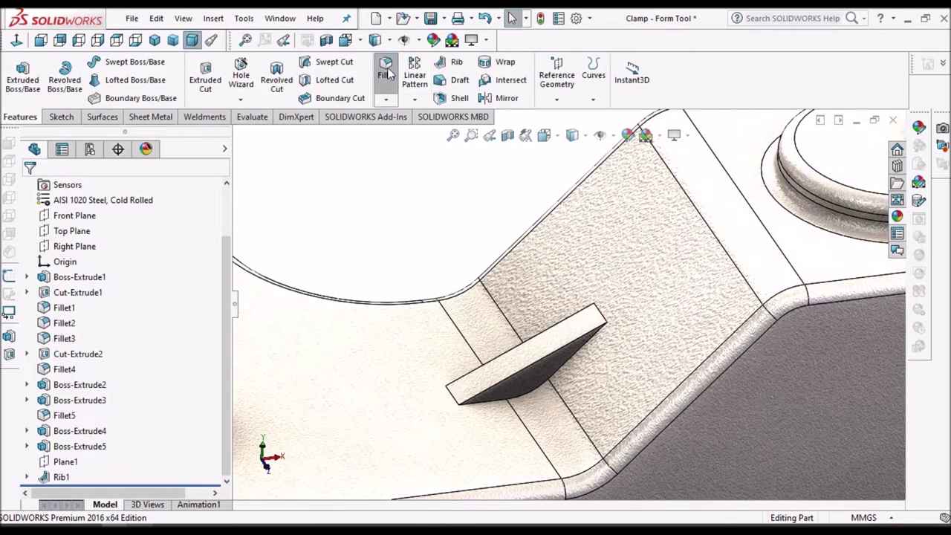
{"action": "left_click", "coordinate": [529, 355]}
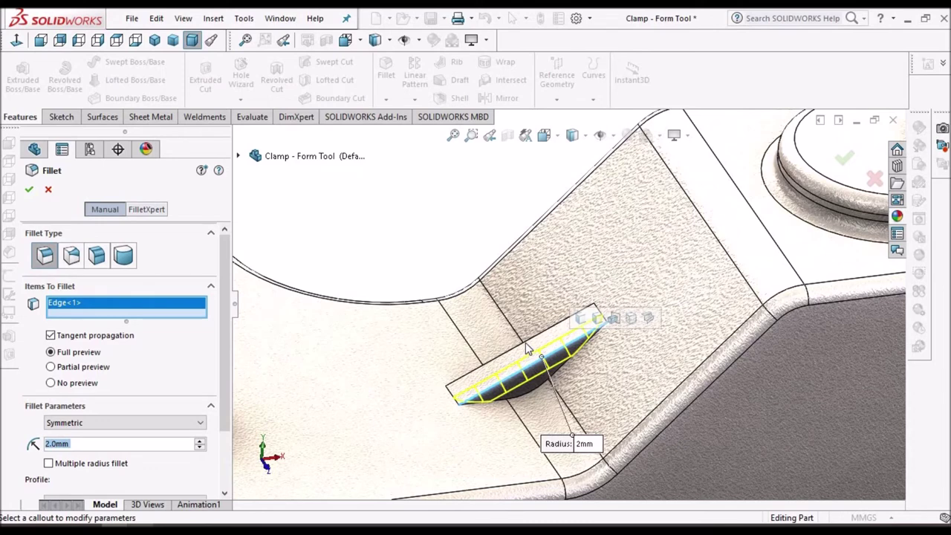
{"action": "left_click", "coordinate": [525, 343]}
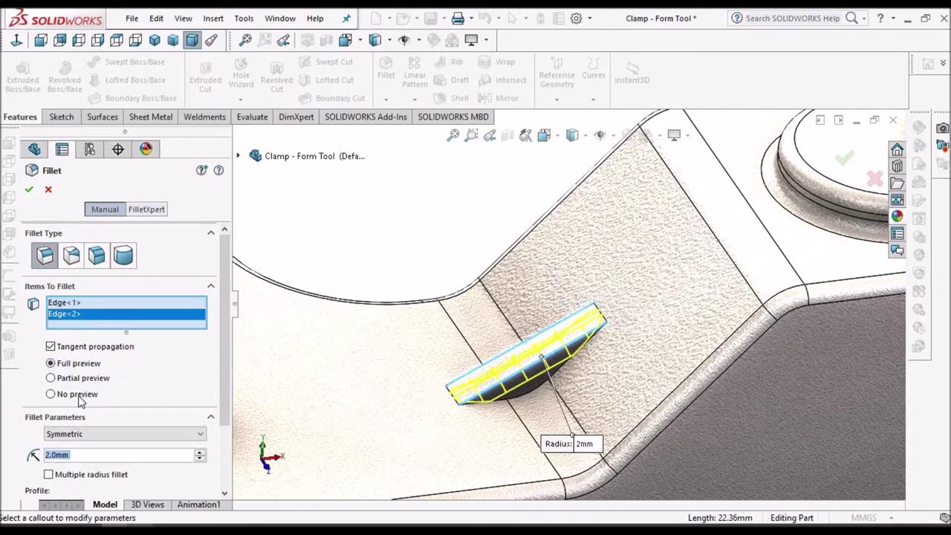
{"action": "left_click", "coordinate": [29, 193]}
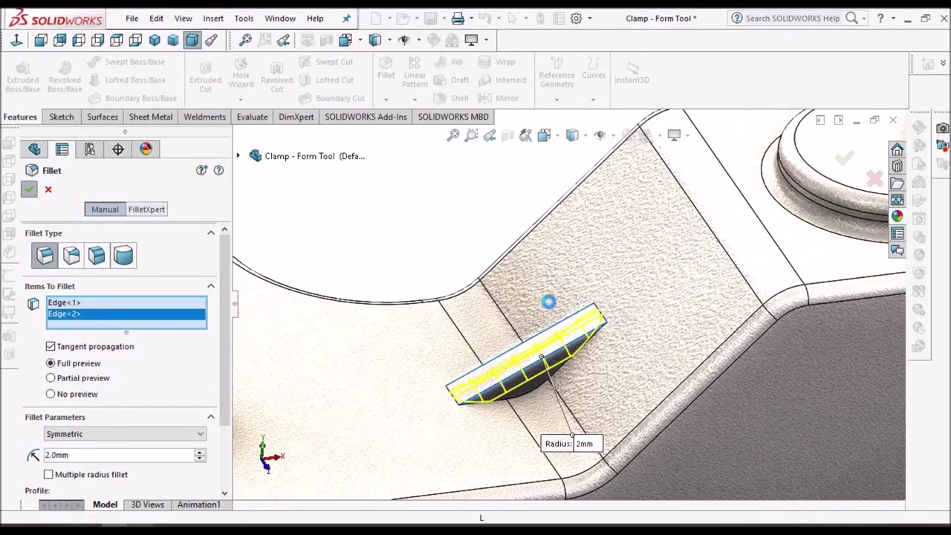
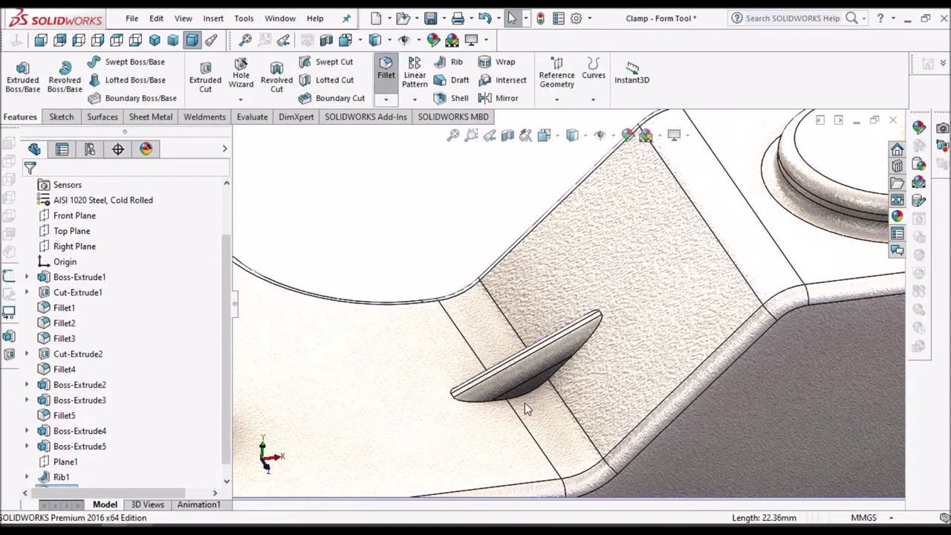
Fillet the edge loop where the rib meets the block with a 3 mm radius.
{"action": "key", "text": "Return"}
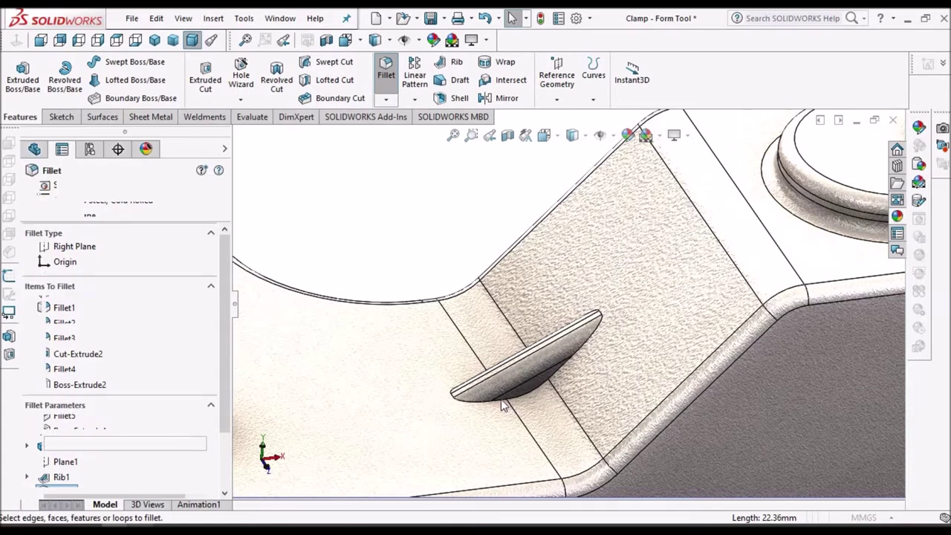
{"action": "left_click", "coordinate": [502, 405]}
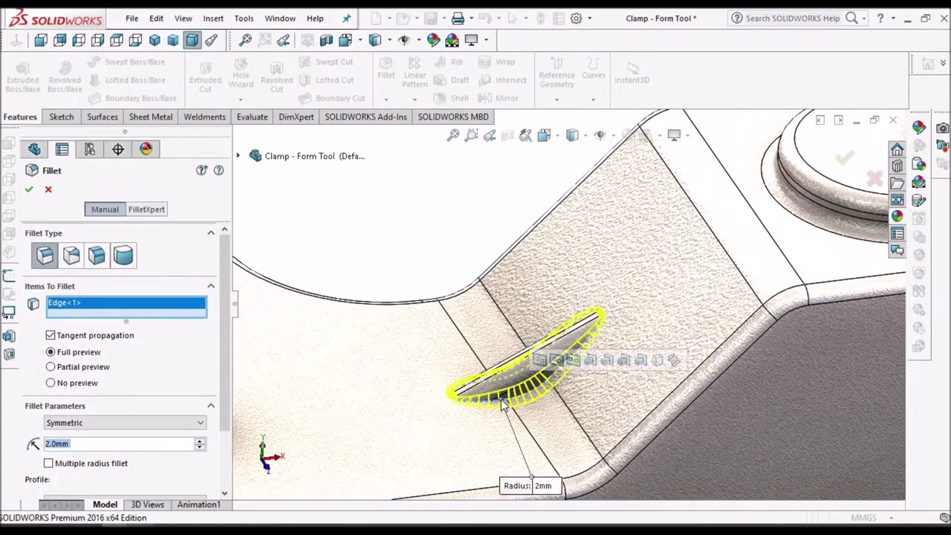
{"action": "type", "text": "3"}
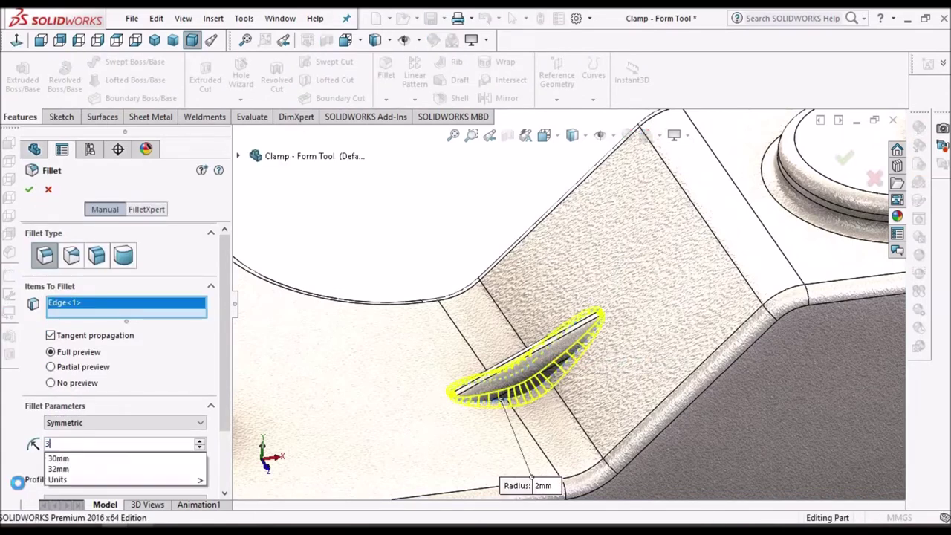
{"action": "key", "text": "Return"}
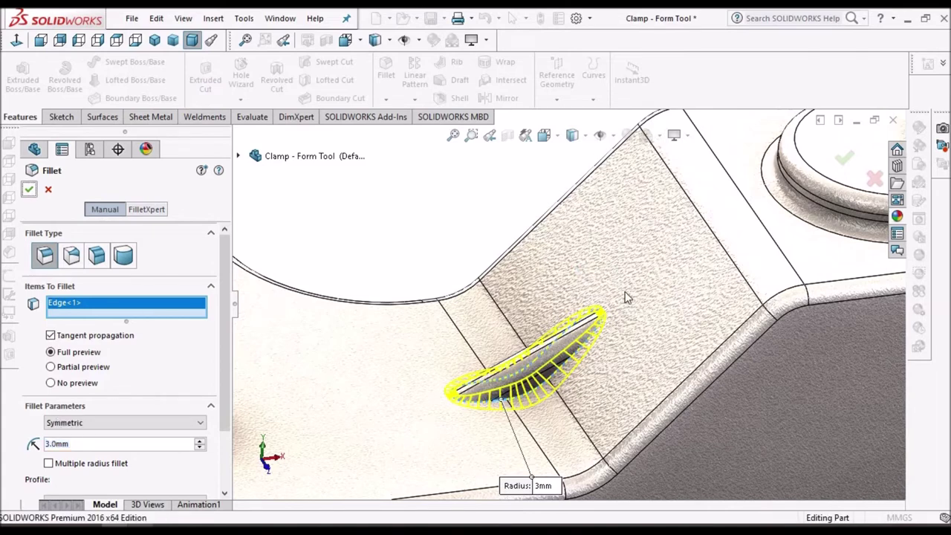
{"action": "scroll", "coordinate": [625, 297], "scroll_direction": "up", "scroll_amount": 2}
{"action": "key", "text": "Return"}
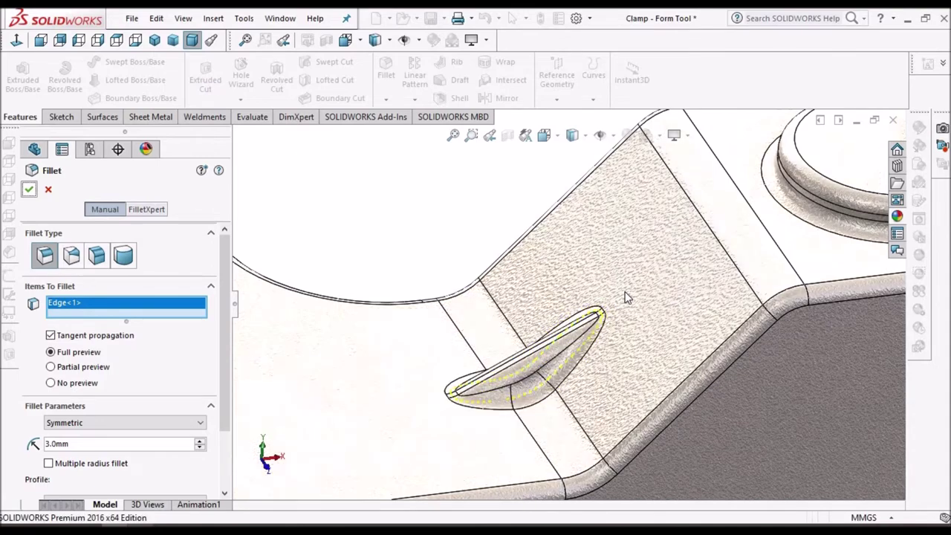
Set the model to the saved ISO view and save the part.
{"action": "scroll", "coordinate": [625, 297], "scroll_direction": "up", "scroll_amount": 2}
{"action": "key", "text": "z"}
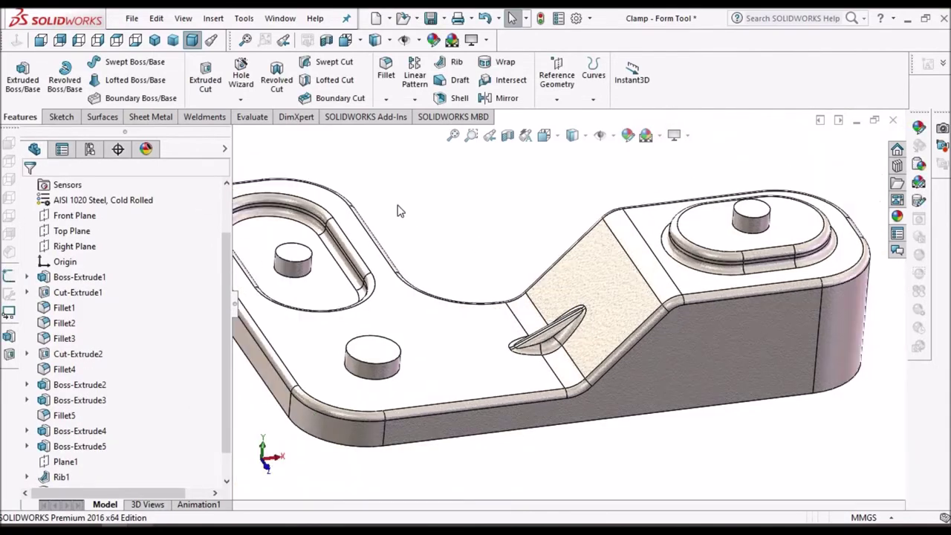
{"action": "key", "text": "space"}
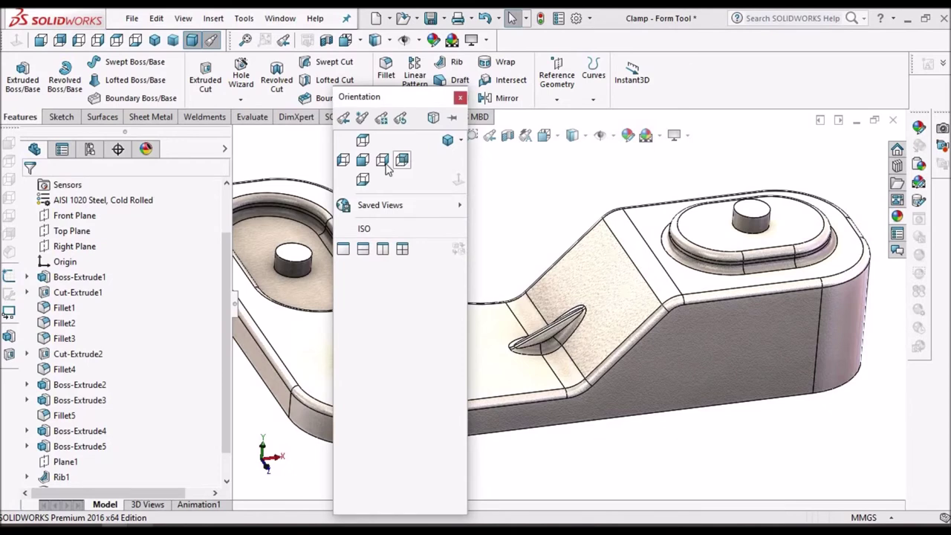
{"action": "left_click", "coordinate": [375, 229]}
{"action": "key", "text": "ctrl+s"}
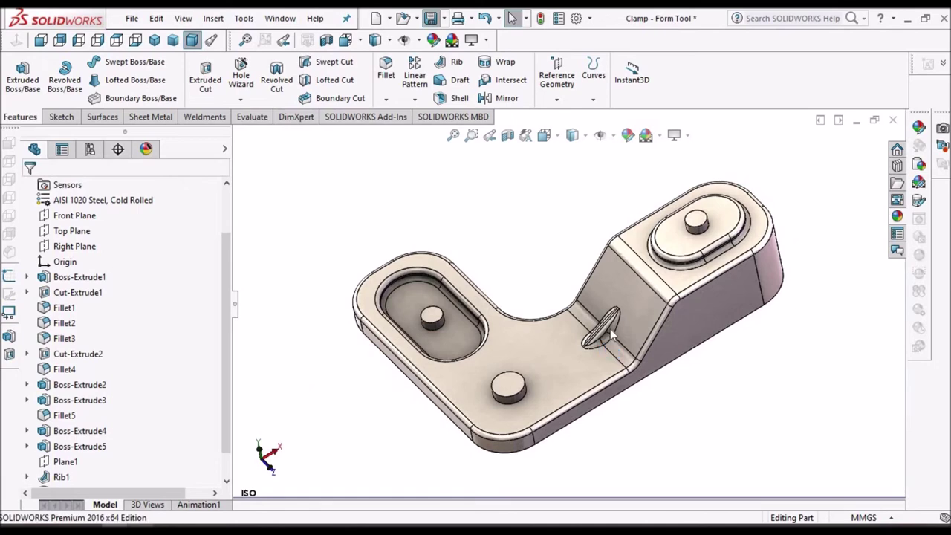
{"action": "scroll", "coordinate": [611, 336], "scroll_direction": "down", "scroll_amount": 3}
{"action": "scroll", "coordinate": [595, 324], "scroll_direction": "up", "scroll_amount": 3}
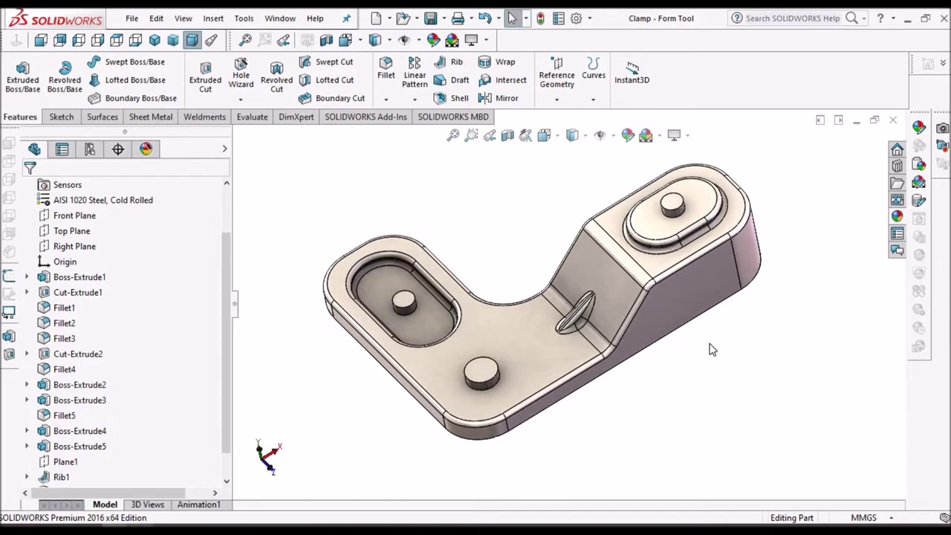
Start a sheet metal forming tool definition with the block's flat underside as the stopping face.
{"action": "left_click", "coordinate": [162, 119]}
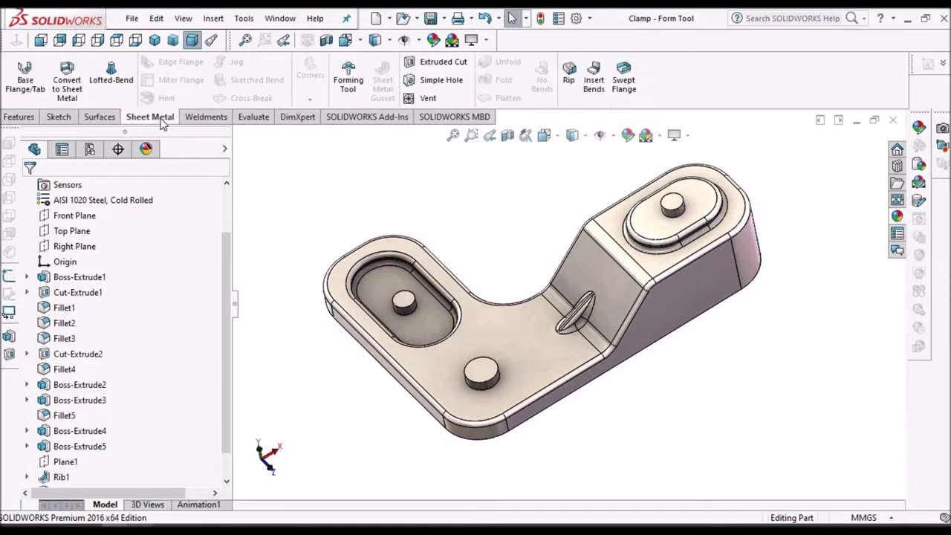
{"action": "left_click", "coordinate": [348, 83]}
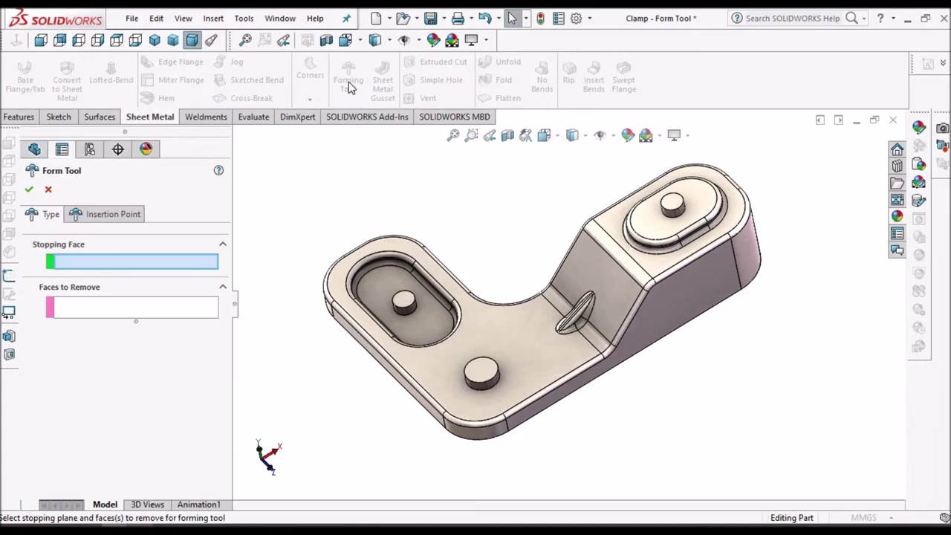
{"action": "middle_click_drag", "start_coordinate": [557, 171], "coordinate": [539, 271]}
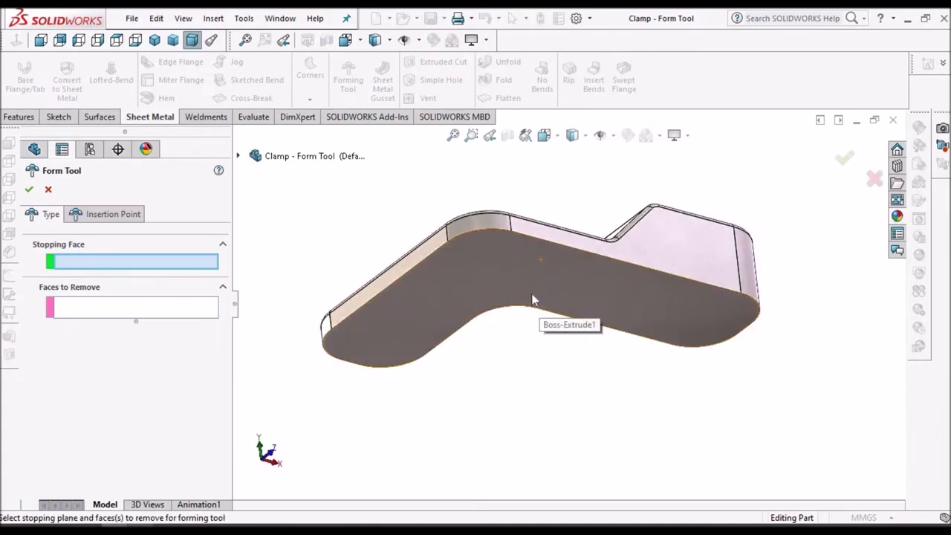
{"action": "left_click", "coordinate": [531, 297]}
{"action": "middle_click_drag", "start_coordinate": [603, 269], "coordinate": [616, 423]}
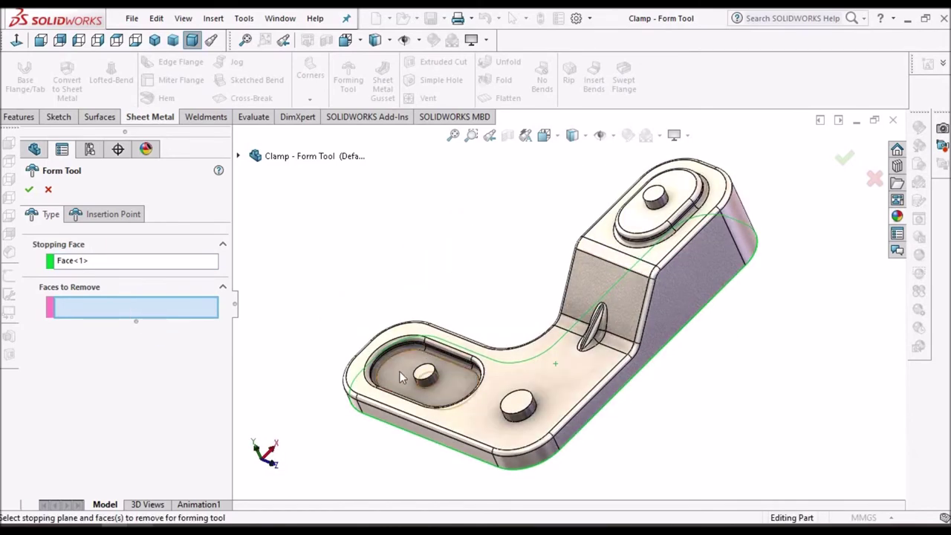
Mark the top and side faces of the two cylindrical bosses on the lower level as faces to remove.
{"action": "scroll", "coordinate": [399, 370], "scroll_direction": "down", "scroll_amount": 5}
{"action": "left_click", "coordinate": [553, 346]}
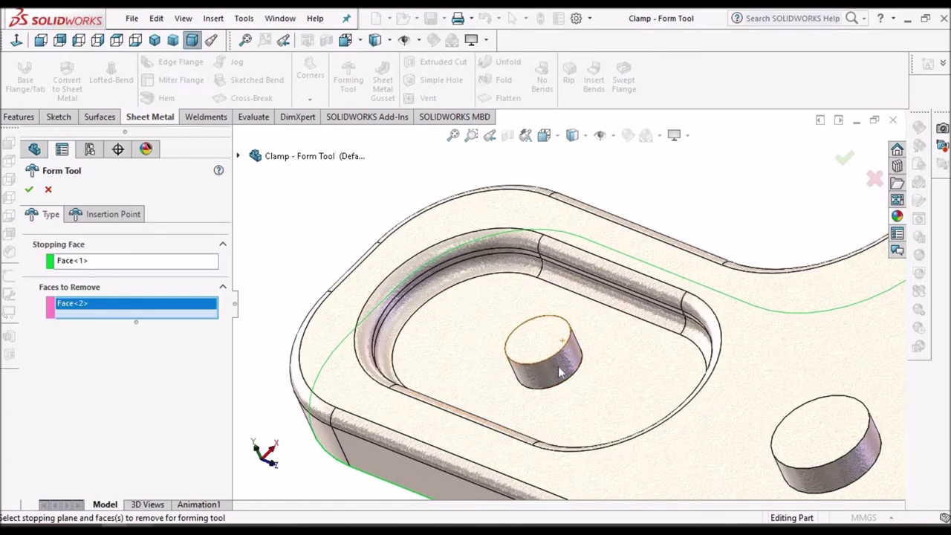
{"action": "left_click", "coordinate": [554, 370]}
{"action": "scroll", "coordinate": [594, 368], "scroll_direction": "up", "scroll_amount": 3}
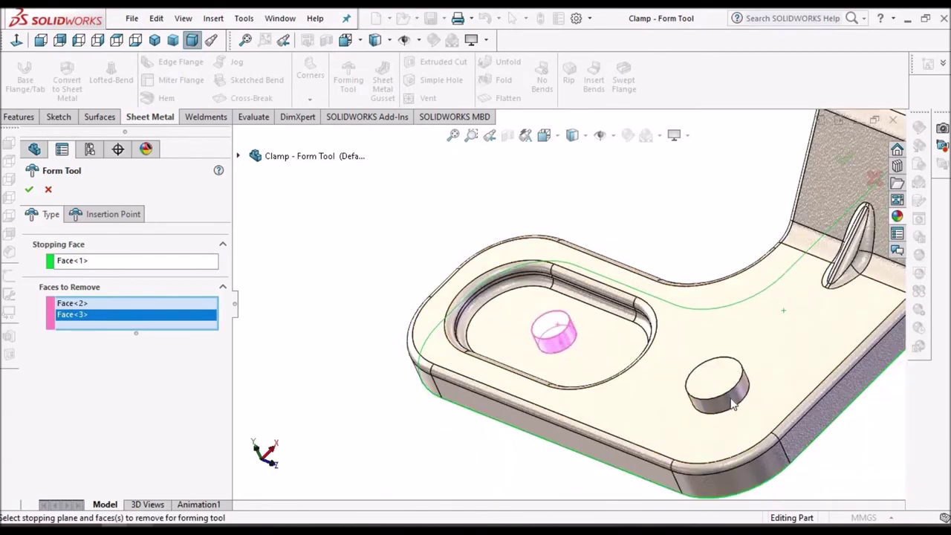
{"action": "scroll", "coordinate": [701, 364], "scroll_direction": "down", "scroll_amount": 2}
{"action": "left_click", "coordinate": [723, 399]}
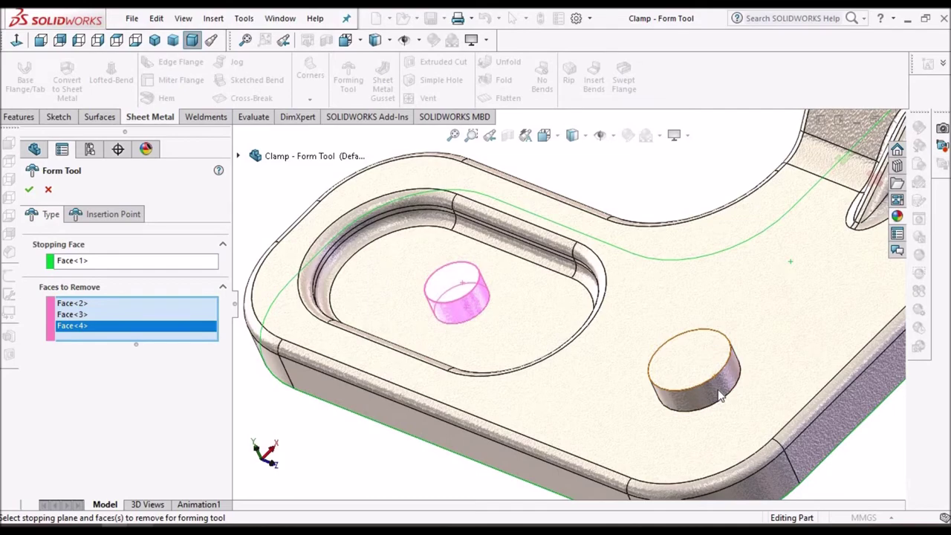
{"action": "left_click", "coordinate": [694, 355]}
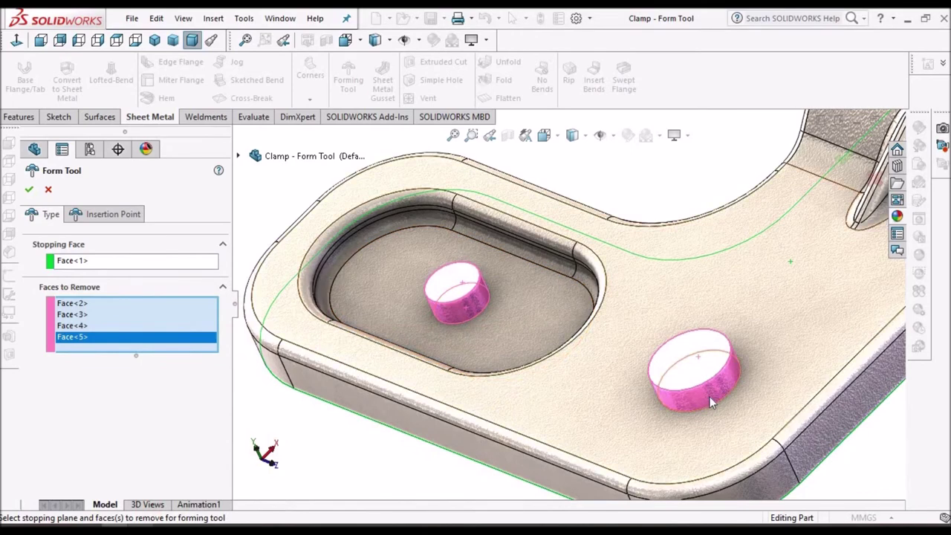
Add the top and side faces of the upper level's cylindrical boss to the faces to remove and finish the forming tool.
{"action": "scroll", "coordinate": [664, 395], "scroll_direction": "up", "scroll_amount": 3}
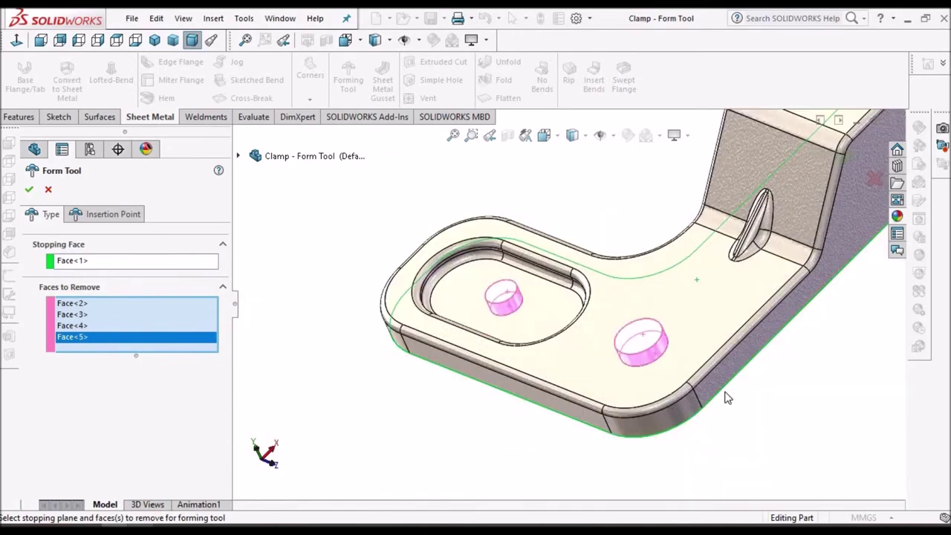
{"action": "middle_click_drag", "start_coordinate": [664, 395], "coordinate": [768, 199]}
{"action": "scroll", "coordinate": [718, 185], "scroll_direction": "up", "scroll_amount": 1}
{"action": "scroll", "coordinate": [709, 167], "scroll_direction": "down", "scroll_amount": 5}
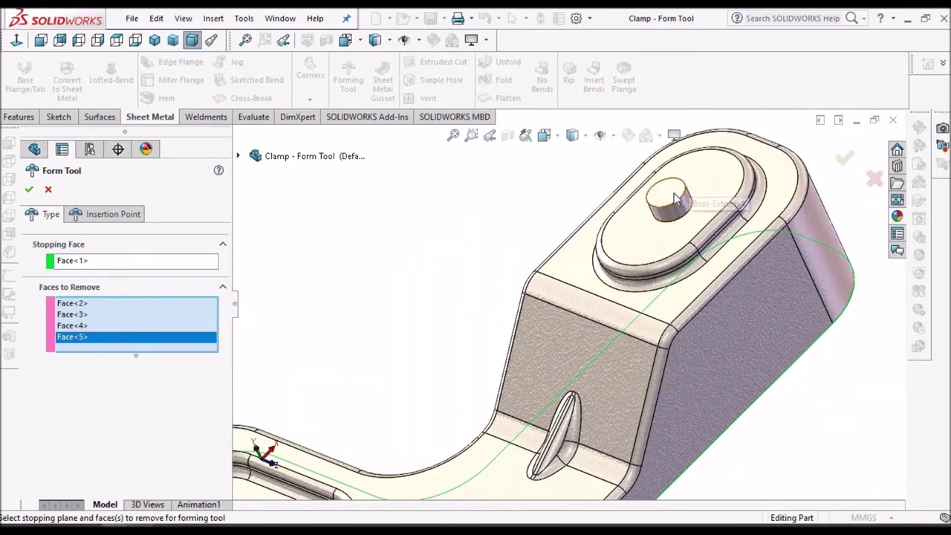
{"action": "left_click", "coordinate": [675, 196]}
{"action": "left_click", "coordinate": [679, 208]}
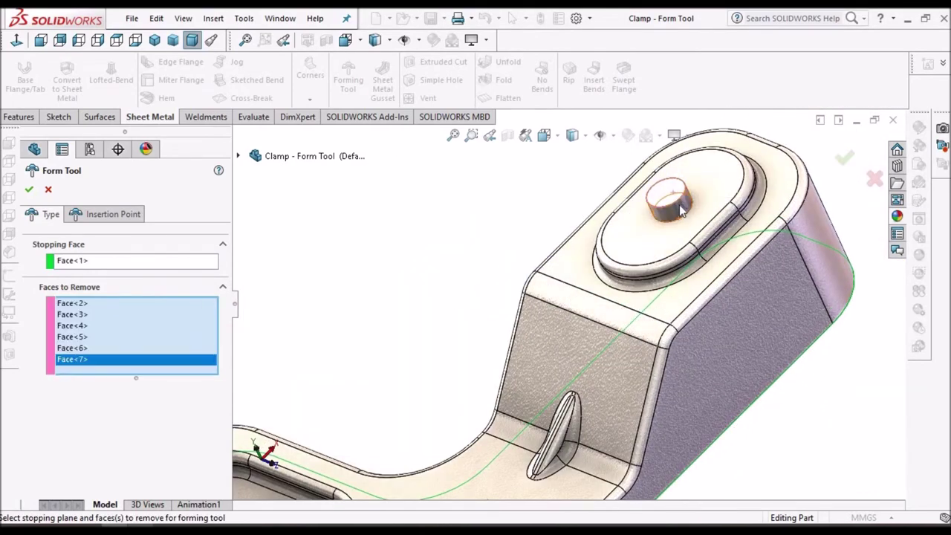
{"action": "left_click", "coordinate": [29, 189]}
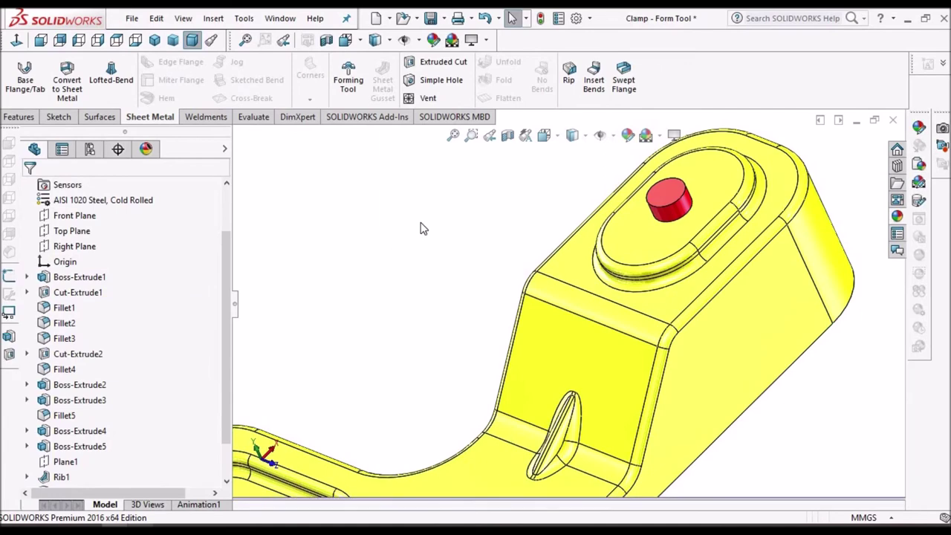
Return the forming tool to the saved ISO view and save the part.
{"action": "key", "text": "space"}
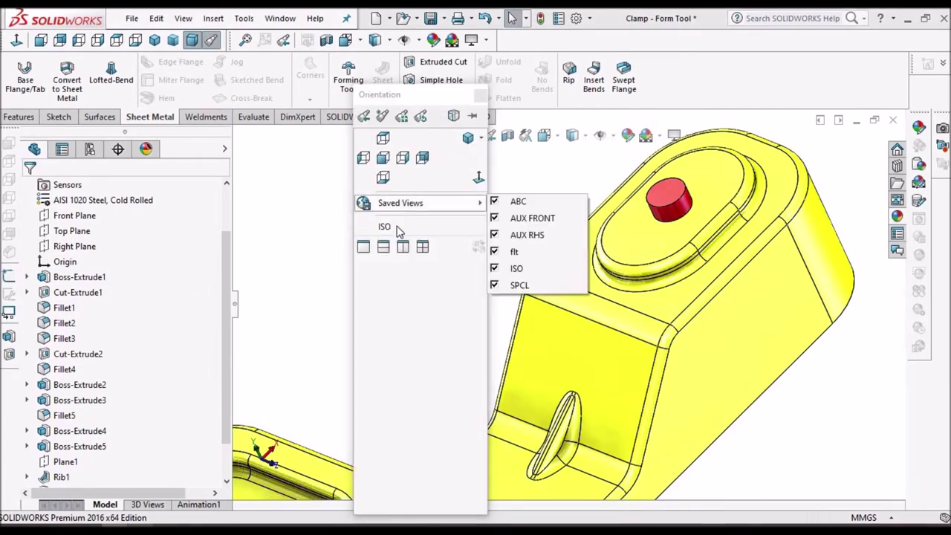
{"action": "left_click", "coordinate": [396, 226]}
{"action": "left_click", "coordinate": [434, 23]}
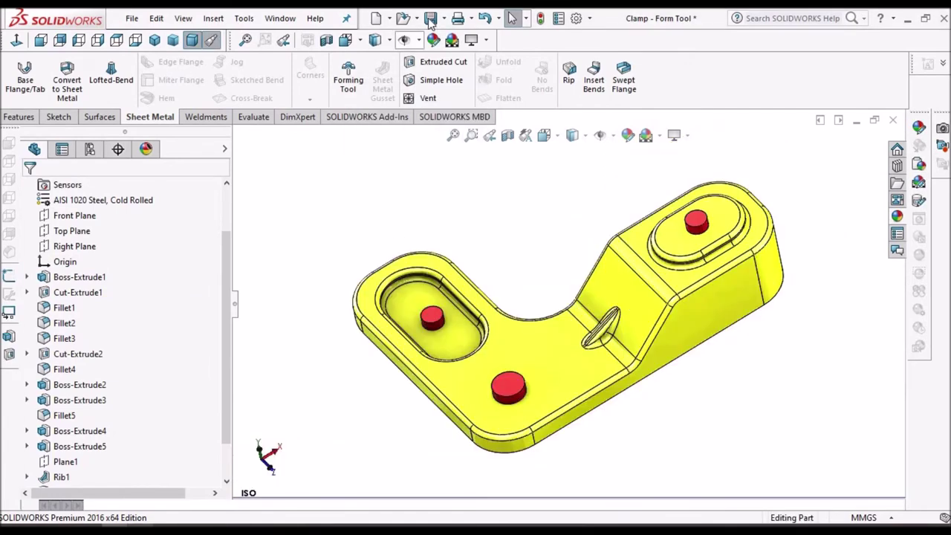
{"action": "left_click", "coordinate": [430, 18]}
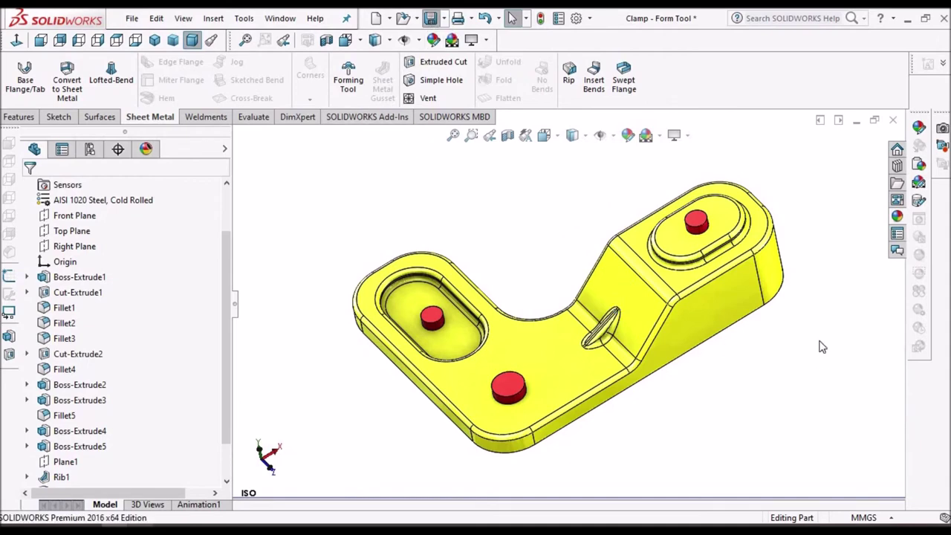
Open the folder of the Design Library's forming tools.
{"action": "left_click", "coordinate": [896, 164]}
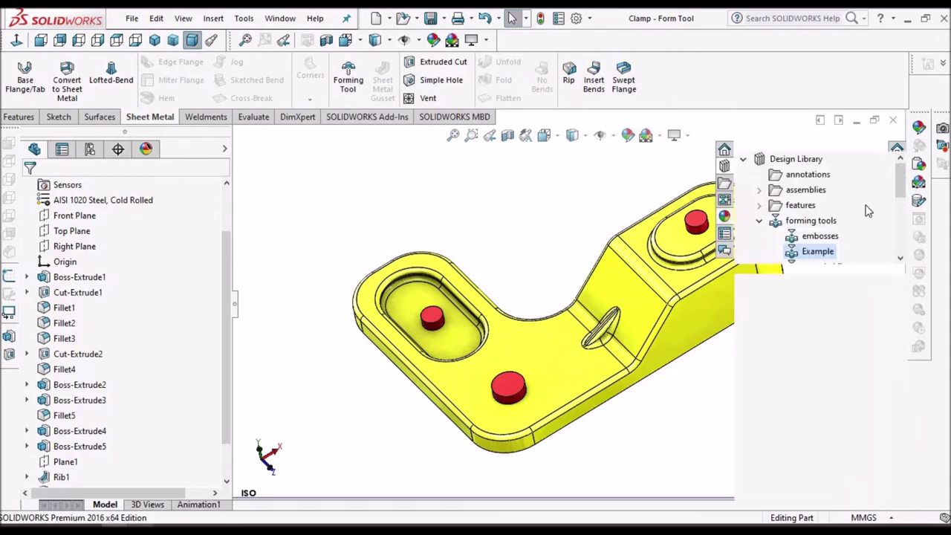
{"action": "right_click", "coordinate": [810, 225]}
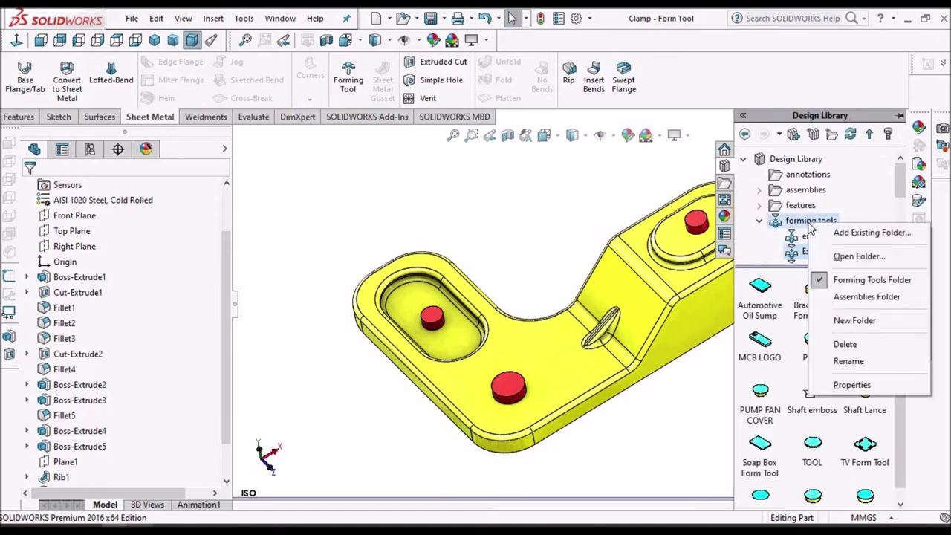
{"action": "left_click", "coordinate": [859, 256]}
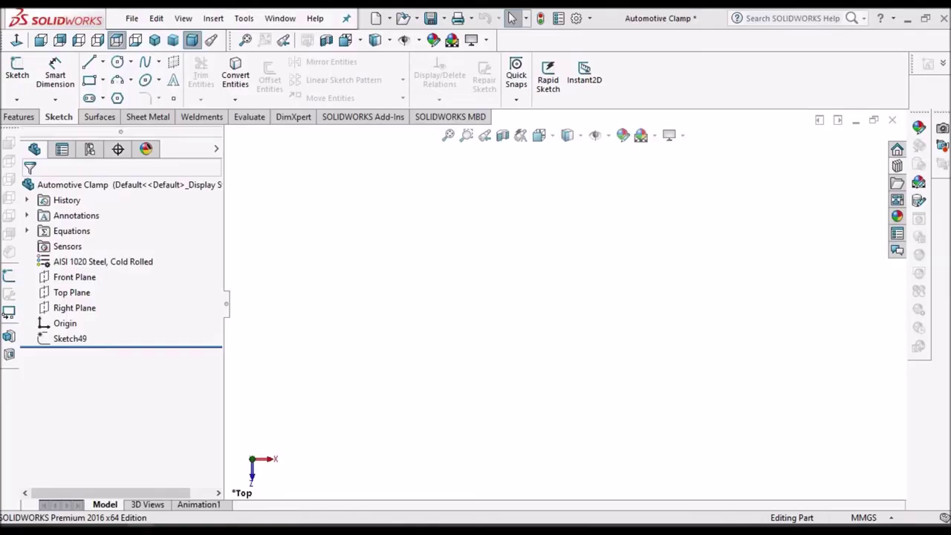
{"action": "left_click", "coordinate": [389, 20]}
{"action": "left_click", "coordinate": [395, 34]}
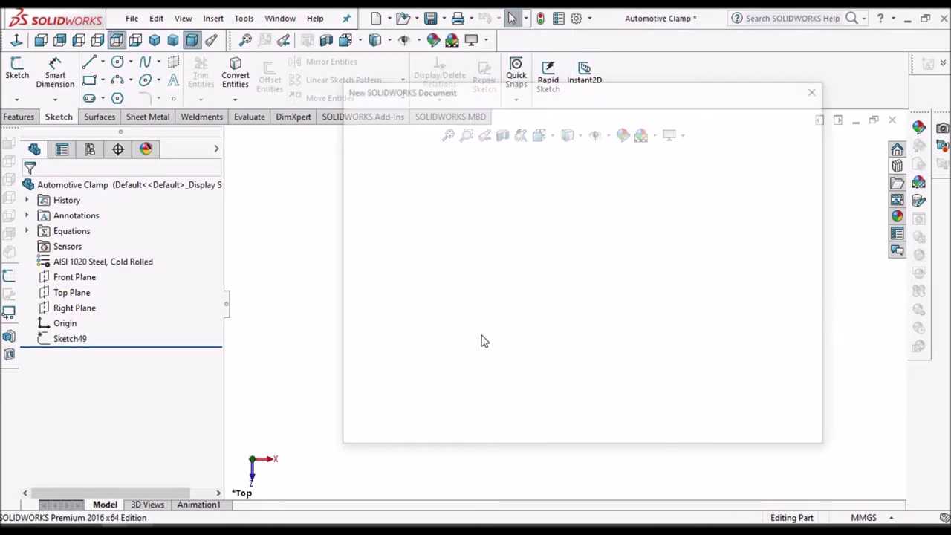
{"action": "left_click", "coordinate": [704, 422]}
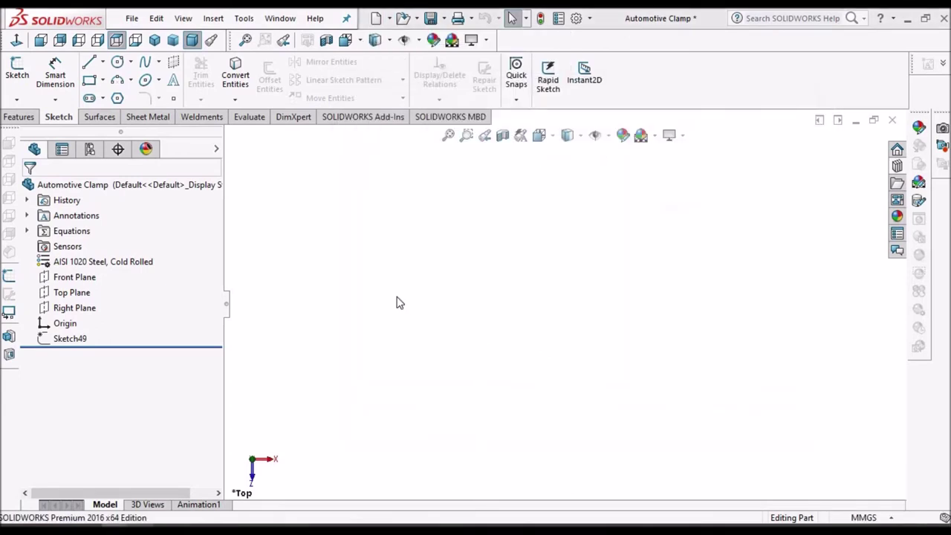
Create a 2 mm thick sheet metal base flange from the existing 300 mm square sketch, with K-factor 0.4 and tear relief.
{"action": "right_click", "coordinate": [70, 341]}
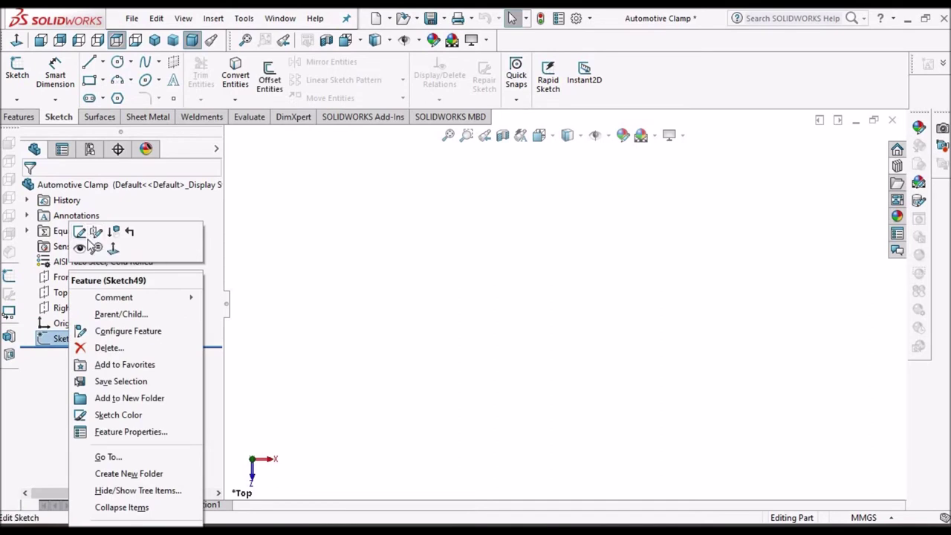
{"action": "left_click", "coordinate": [80, 232]}
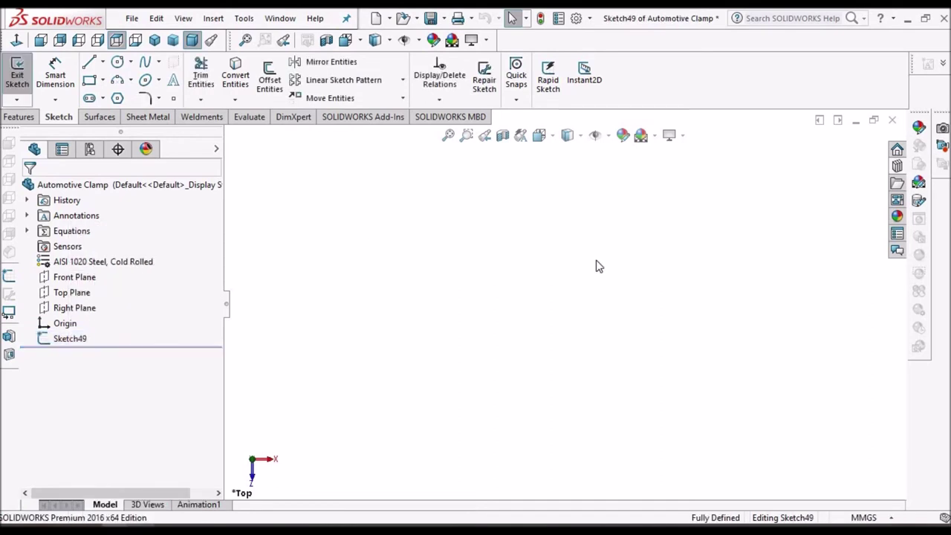
{"action": "left_click", "coordinate": [30, 120]}
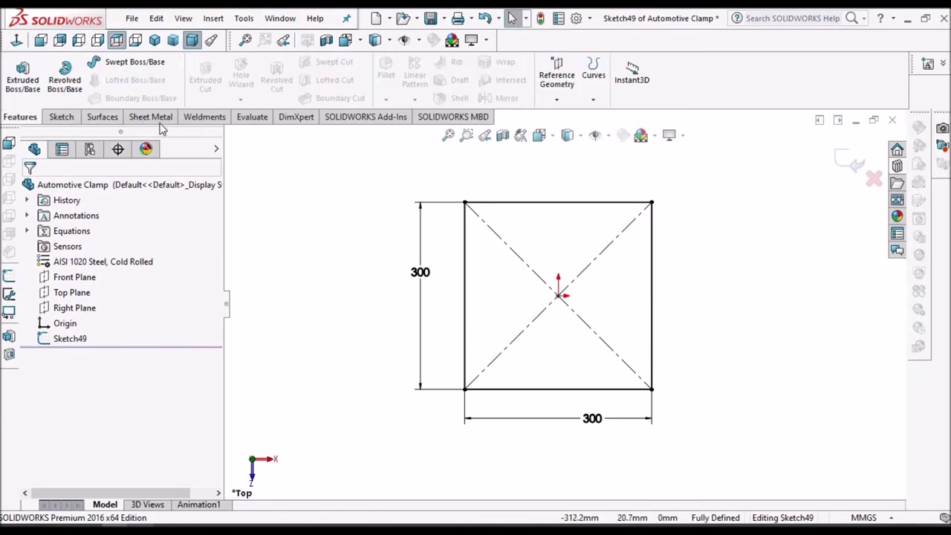
{"action": "left_click", "coordinate": [154, 118]}
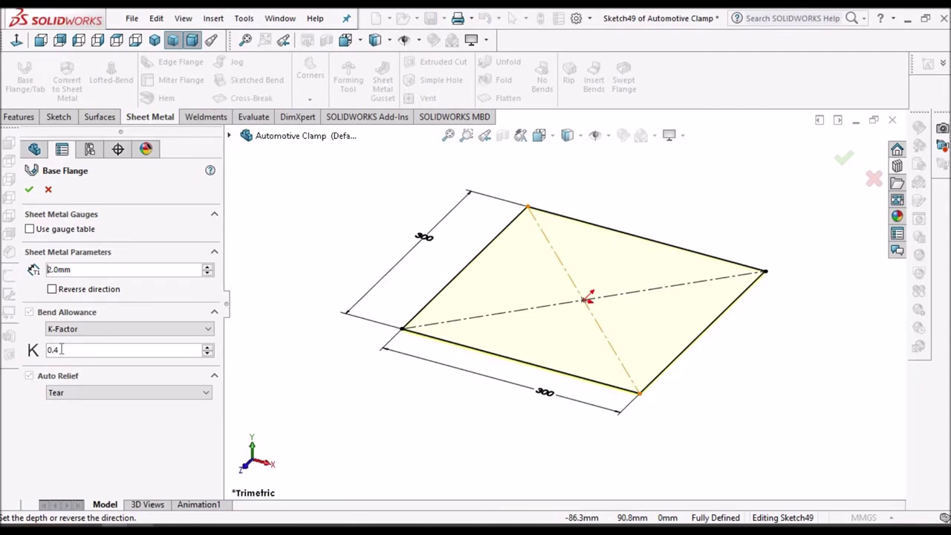
{"action": "left_click", "coordinate": [29, 190]}
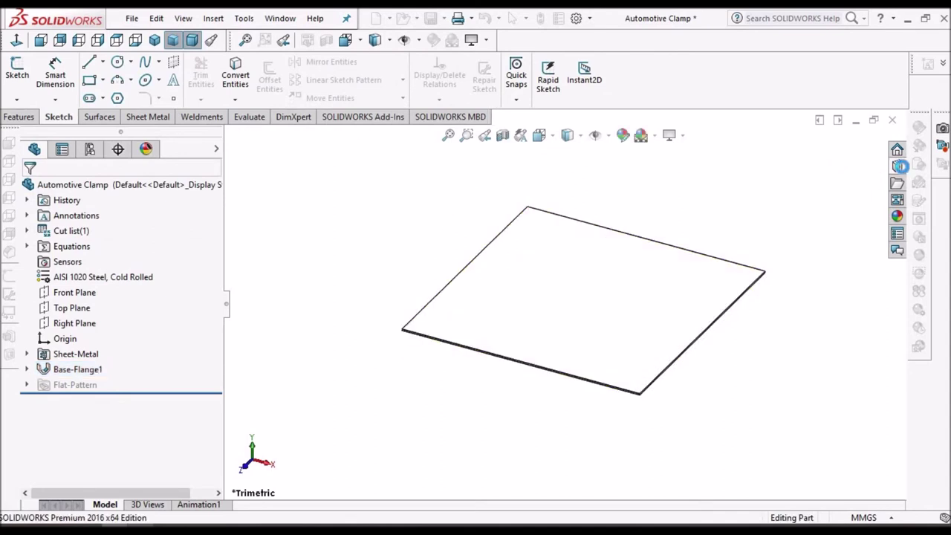
Place the Clamp - Form Tool from the Design Library's Example folder on the plate's underside, forming toward the top side.
{"action": "left_click", "coordinate": [900, 167]}
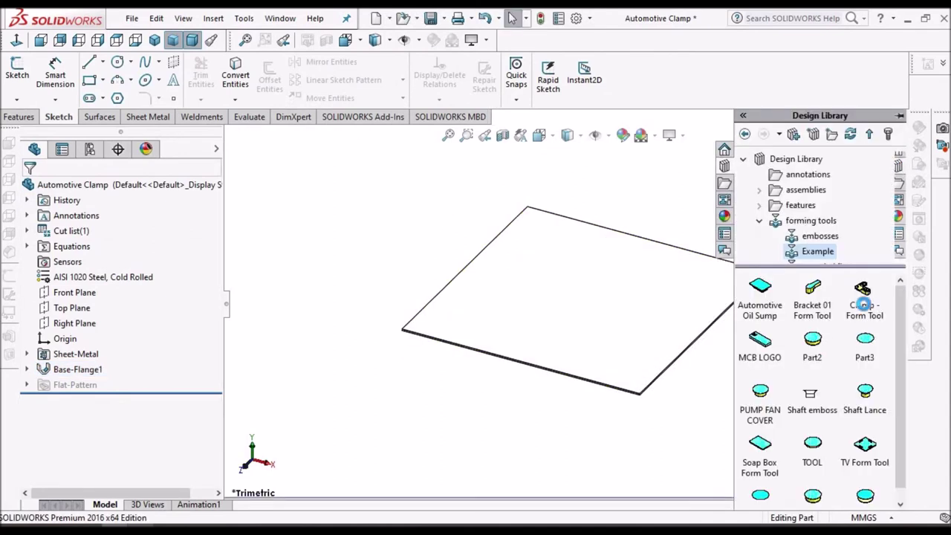
{"action": "left_click_drag", "start_coordinate": [865, 307], "coordinate": [637, 238]}
{"action": "mouse_move", "coordinate": [608, 230]}
{"action": "middle_mouse_down"}
{"action": "mouse_move", "coordinate": [600, 179]}
{"action": "mouse_move", "coordinate": [604, 222]}
{"action": "mouse_move", "coordinate": [612, 198]}
{"action": "mouse_move", "coordinate": [617, 203]}
{"action": "middle_mouse_up"}
{"action": "left_click", "coordinate": [897, 167]}
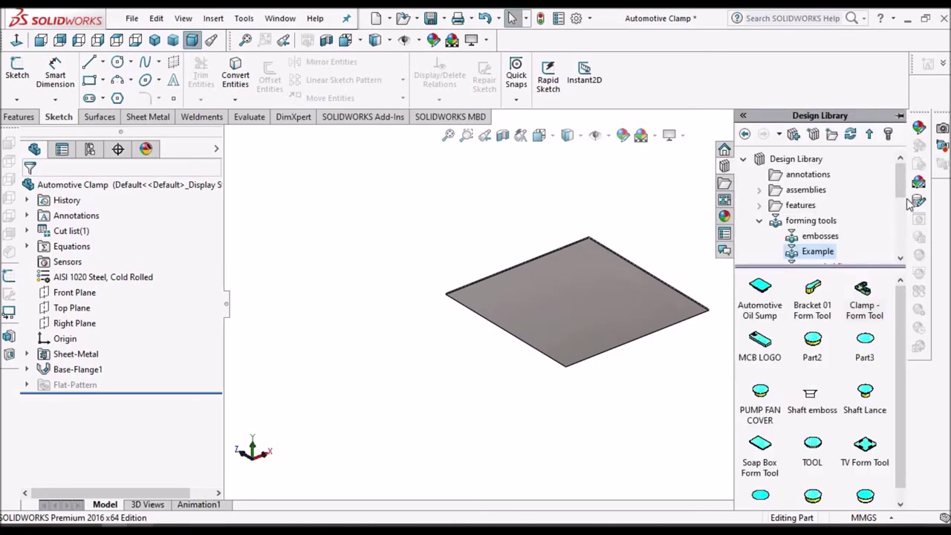
{"action": "left_click_drag", "start_coordinate": [863, 294], "coordinate": [580, 294]}
{"action": "key", "text": "Tab"}
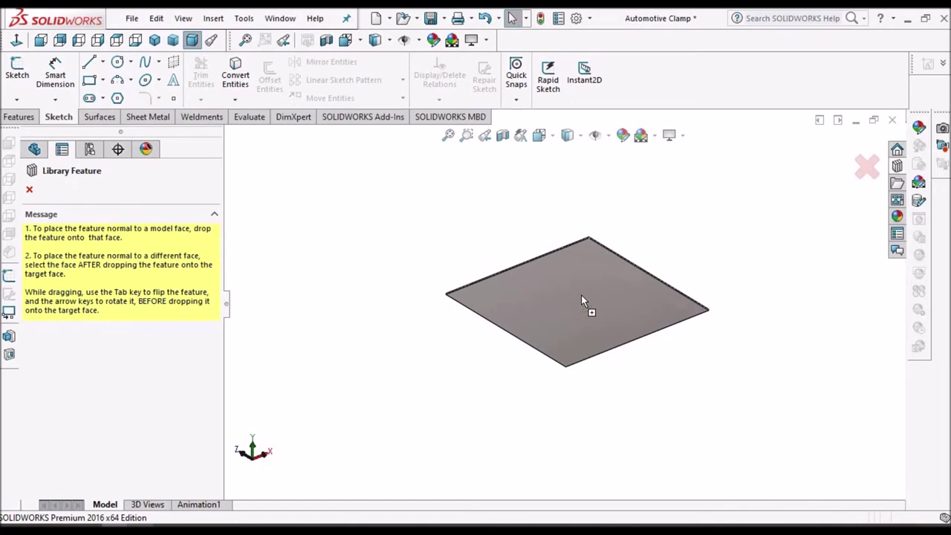
{"action": "left_click_drag", "start_coordinate": [581, 295], "coordinate": [581, 295]}
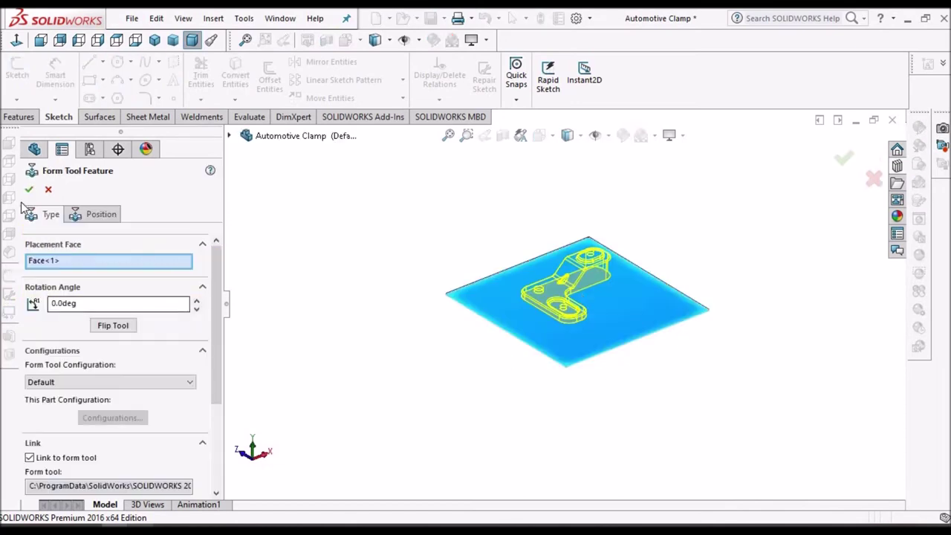
Start positioning the forming tool in a view normal to the plate, end point placement and show the part origin.
{"action": "left_click", "coordinate": [102, 214]}
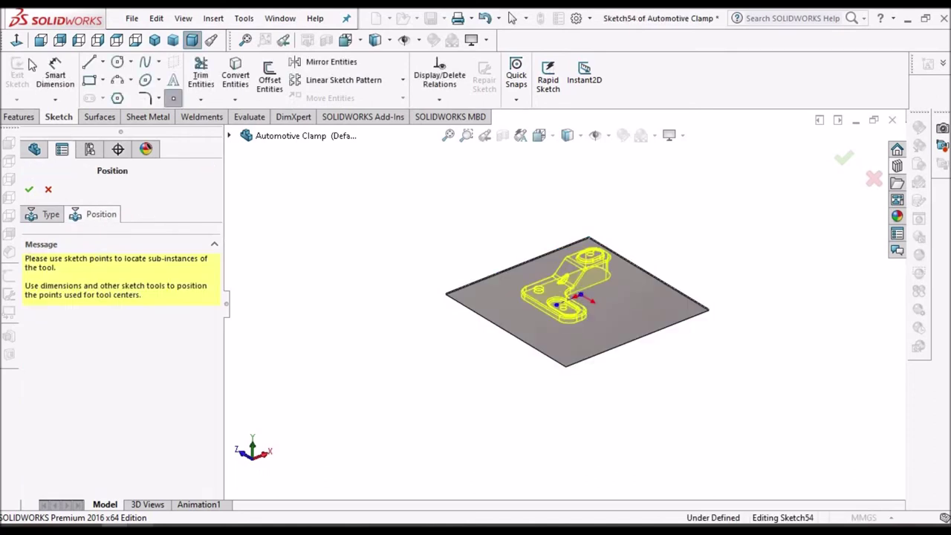
{"action": "left_click", "coordinate": [16, 40]}
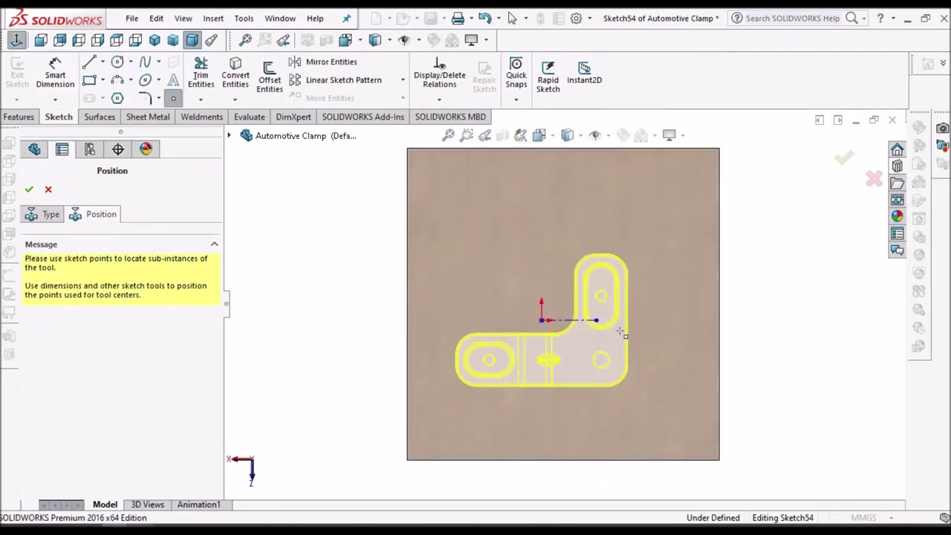
{"action": "right_click", "coordinate": [344, 260]}
{"action": "left_click", "coordinate": [349, 257]}
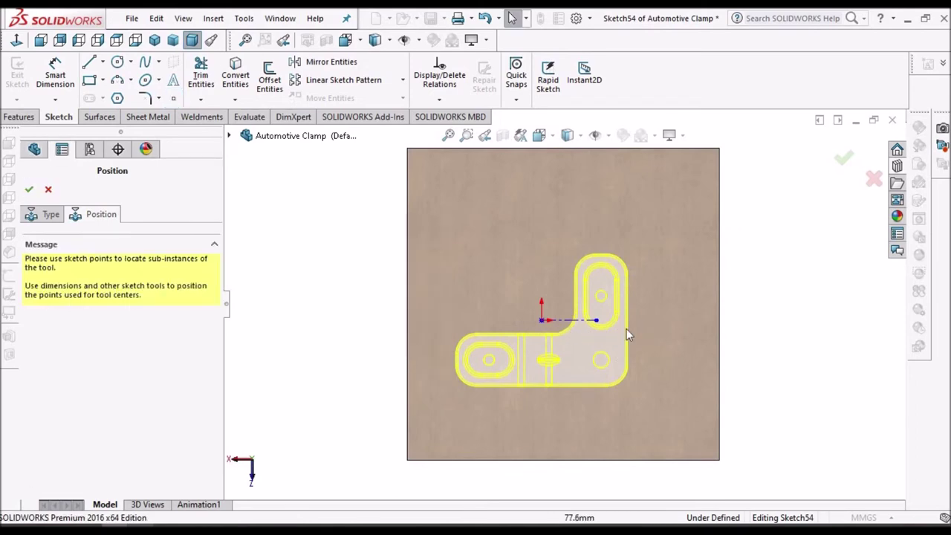
{"action": "left_click", "coordinate": [608, 135]}
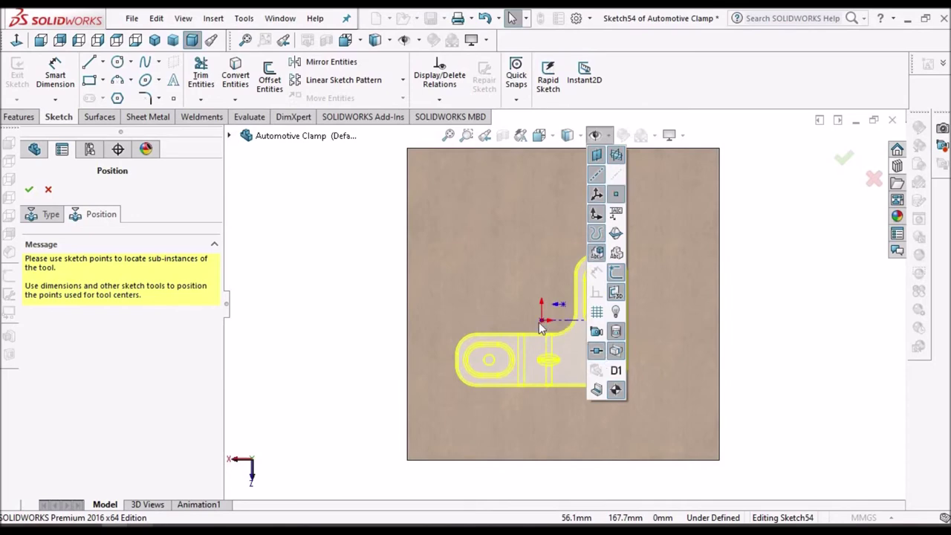
{"action": "left_click", "coordinate": [753, 293]}
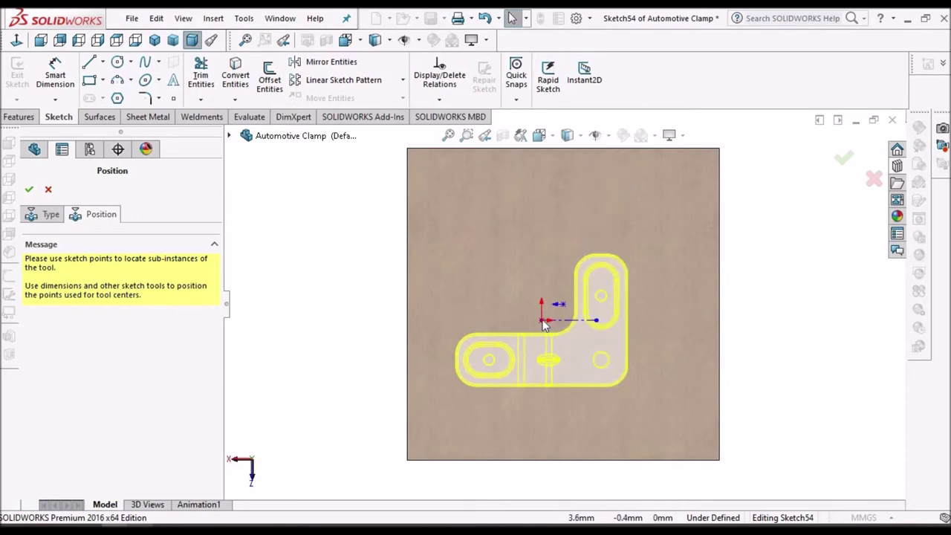
Make the forming tool's centre point coincident with the part origin and finish the form tool feature.
{"action": "left_click", "coordinate": [563, 305]}
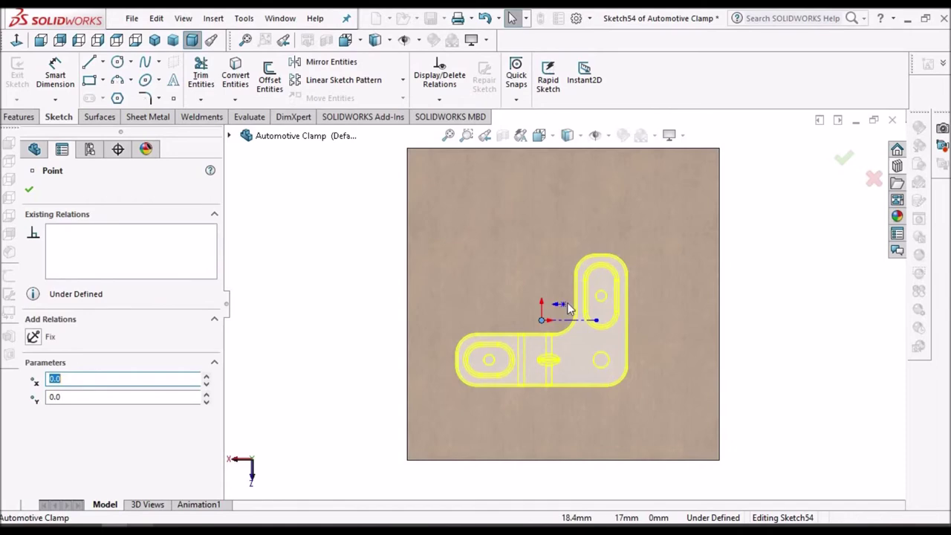
{"action": "left_click", "coordinate": [581, 313]}
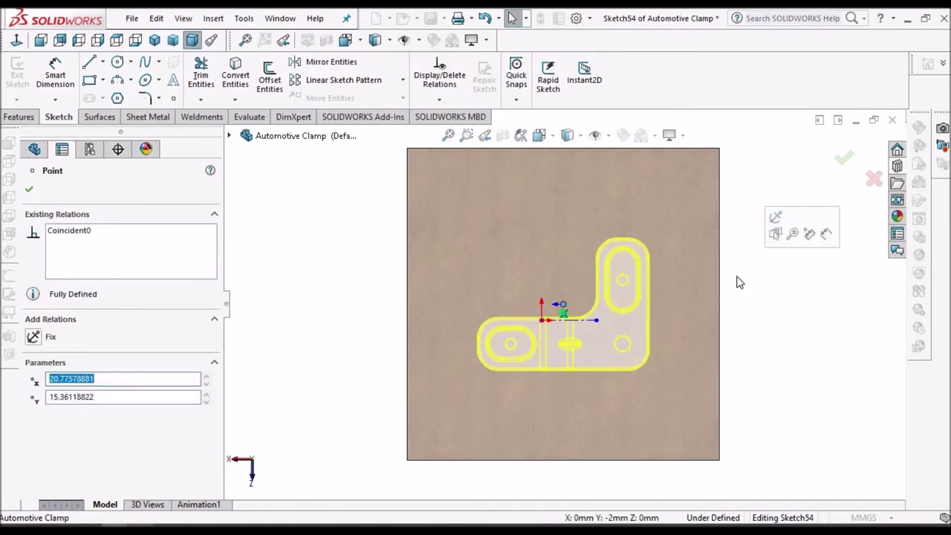
{"action": "left_click", "coordinate": [795, 313]}
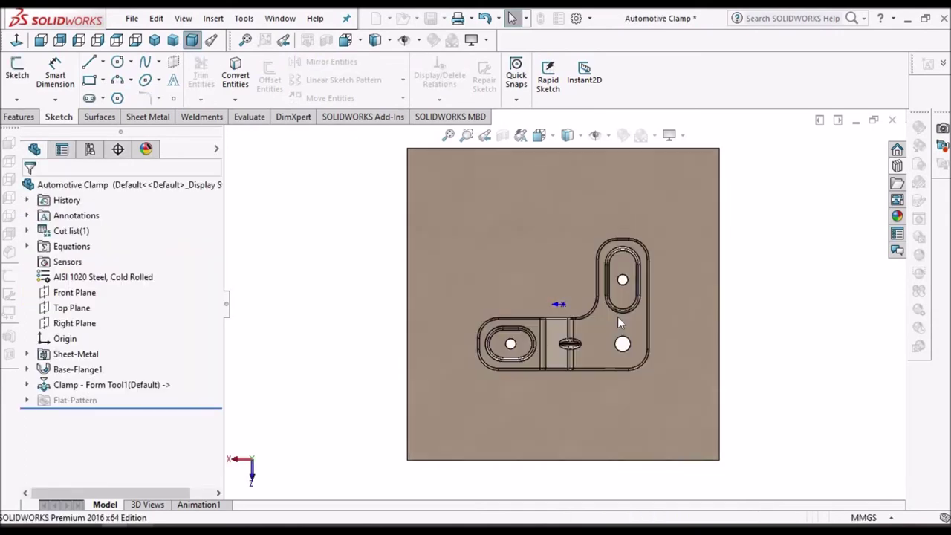
Examine the formed clamp recess and the plate's thin edges from the underside.
{"action": "middle_click_drag", "start_coordinate": [600, 176], "coordinate": [449, 347]}
{"action": "scroll", "coordinate": [613, 337], "scroll_direction": "down", "scroll_amount": 5}
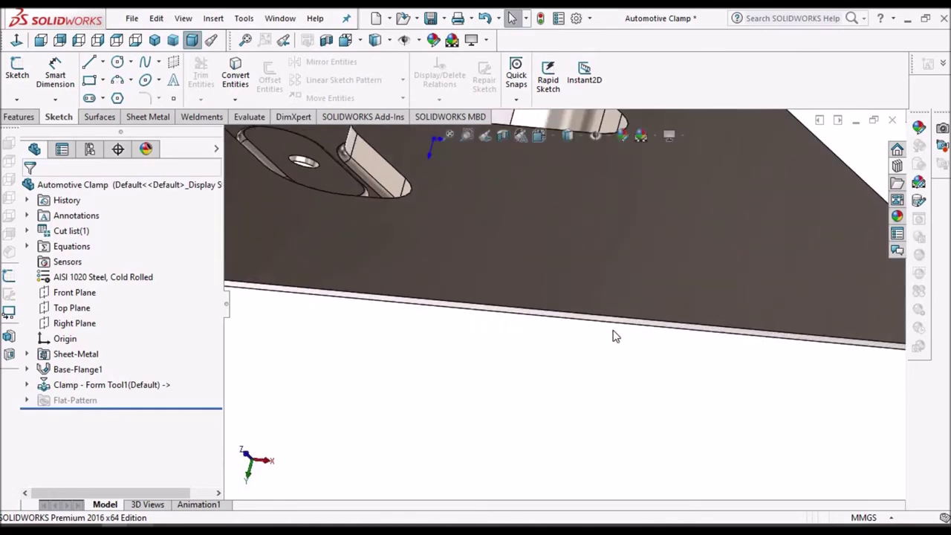
{"action": "scroll", "coordinate": [592, 319], "scroll_direction": "up", "scroll_amount": 2}
{"action": "middle_click_drag", "start_coordinate": [592, 319], "coordinate": [456, 300]}
{"action": "scroll", "coordinate": [456, 300], "scroll_direction": "up", "scroll_amount": 4}
{"action": "scroll", "coordinate": [530, 326], "scroll_direction": "down", "scroll_amount": 2}
{"action": "mouse_move", "coordinate": [532, 332]}
{"action": "middle_mouse_down"}
{"action": "mouse_move", "coordinate": [570, 329]}
{"action": "mouse_move", "coordinate": [573, 297]}
{"action": "mouse_move", "coordinate": [622, 250]}
{"action": "mouse_move", "coordinate": [655, 339]}
{"action": "mouse_move", "coordinate": [609, 356]}
{"action": "mouse_move", "coordinate": [569, 410]}
{"action": "mouse_move", "coordinate": [594, 416]}
{"action": "mouse_move", "coordinate": [586, 475]}
{"action": "mouse_move", "coordinate": [557, 438]}
{"action": "mouse_move", "coordinate": [566, 371]}
{"action": "middle_mouse_up"}
{"action": "middle_click_drag", "start_coordinate": [595, 290], "coordinate": [596, 328]}
{"action": "scroll", "coordinate": [587, 286], "scroll_direction": "down", "scroll_amount": 6}
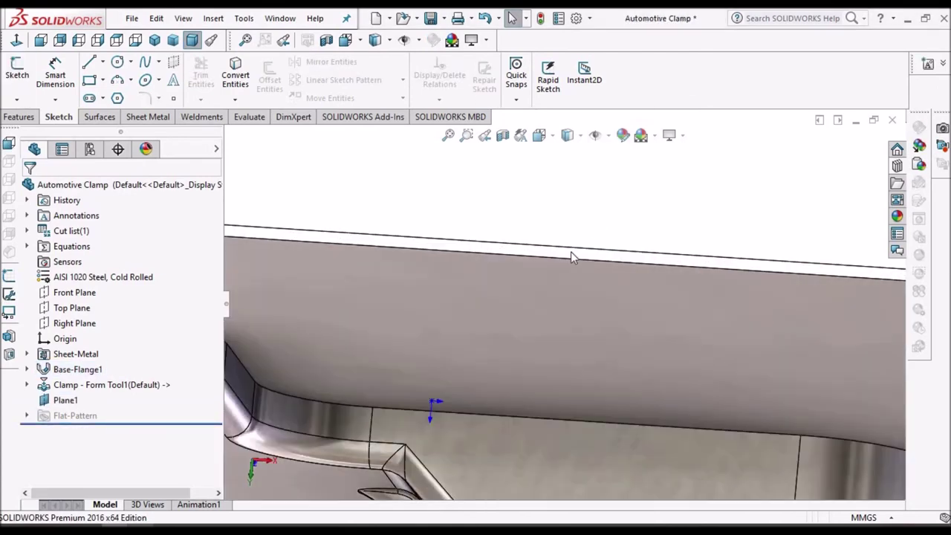
Sketch the outline of the plate's thin side face and extrude-cut it Through All to remove the sheet around the clamp.
{"action": "left_click", "coordinate": [570, 253]}
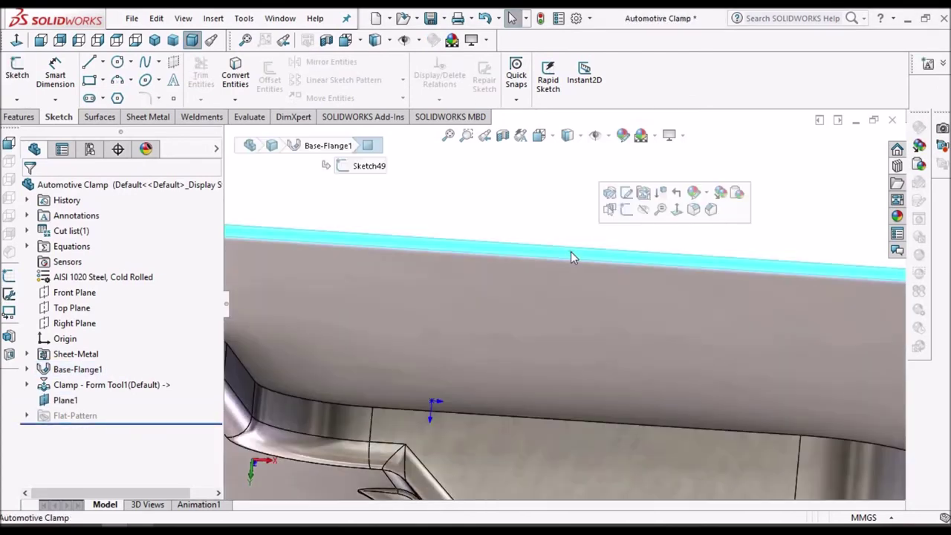
{"action": "left_click", "coordinate": [22, 78]}
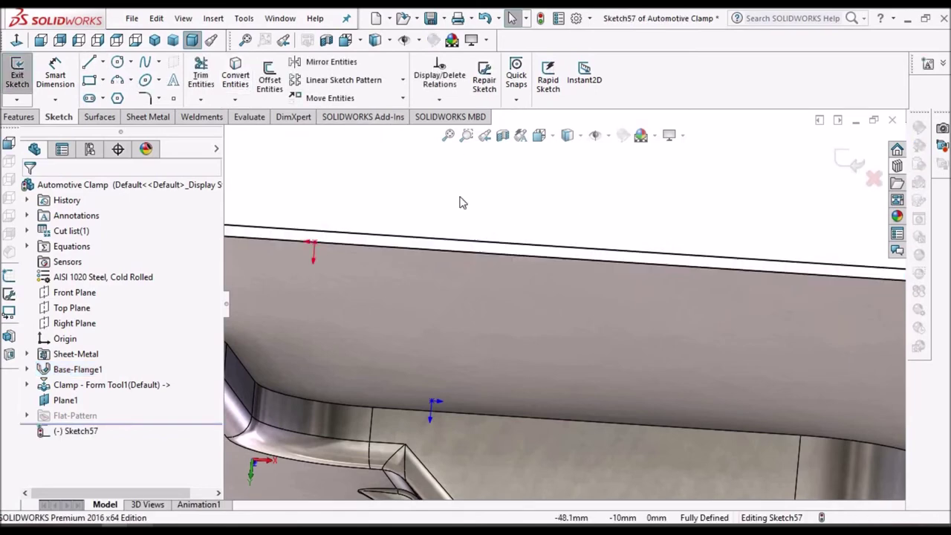
{"action": "left_click", "coordinate": [151, 117]}
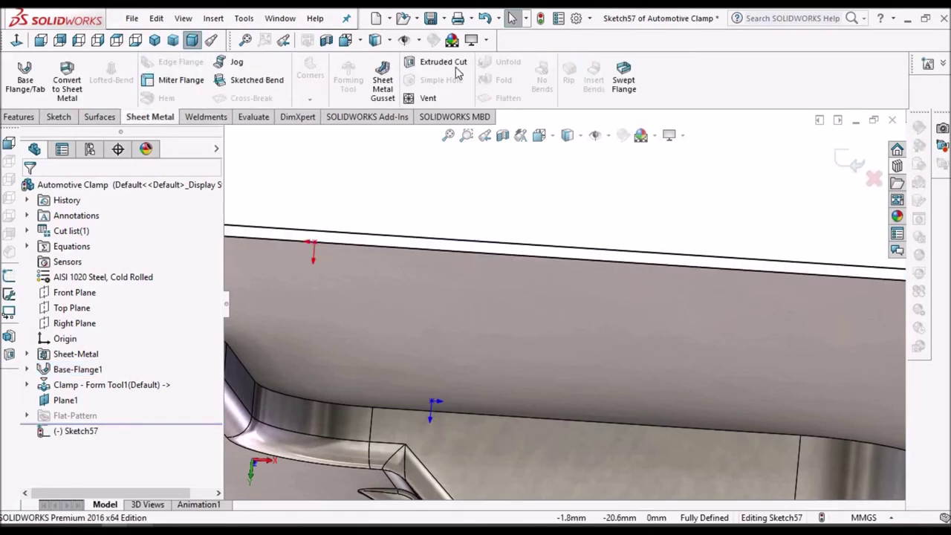
{"action": "left_click", "coordinate": [442, 63]}
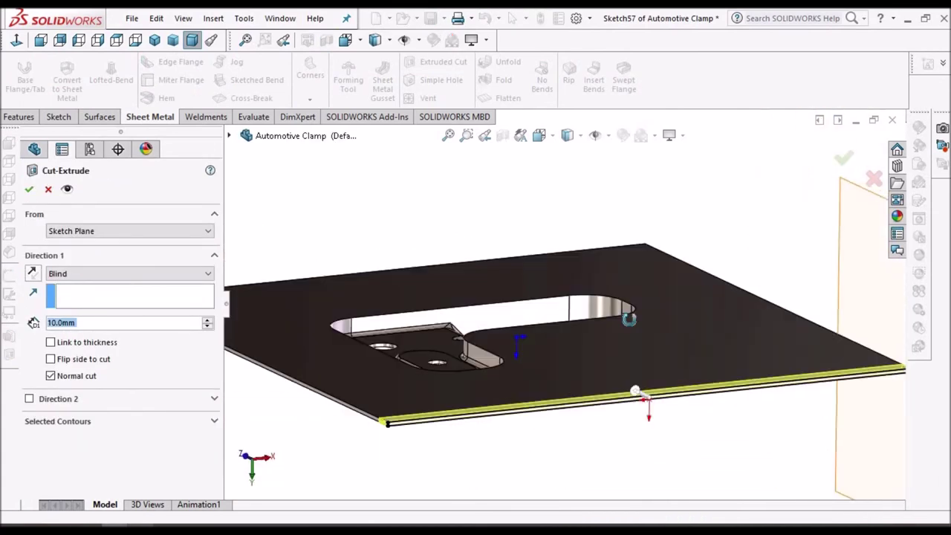
{"action": "left_click", "coordinate": [194, 275]}
{"action": "left_click", "coordinate": [135, 294]}
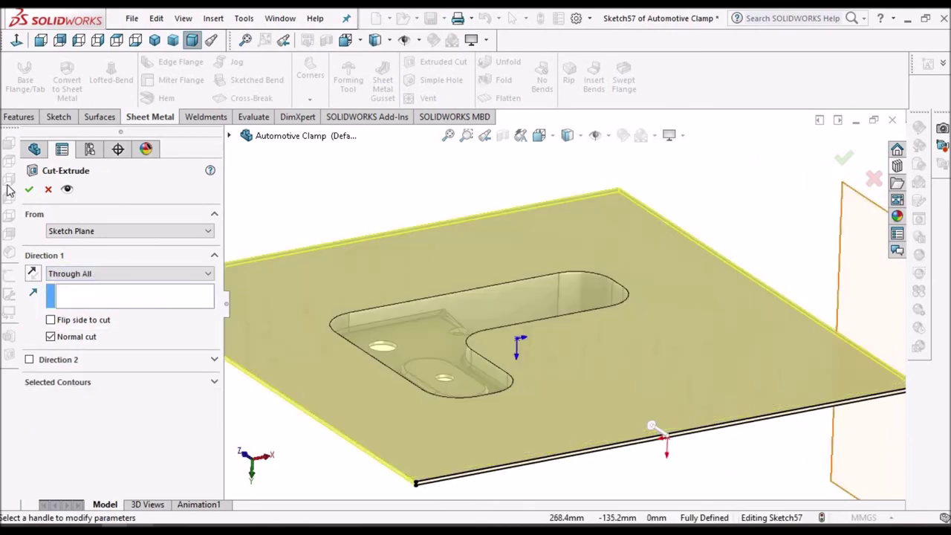
{"action": "left_click", "coordinate": [29, 191]}
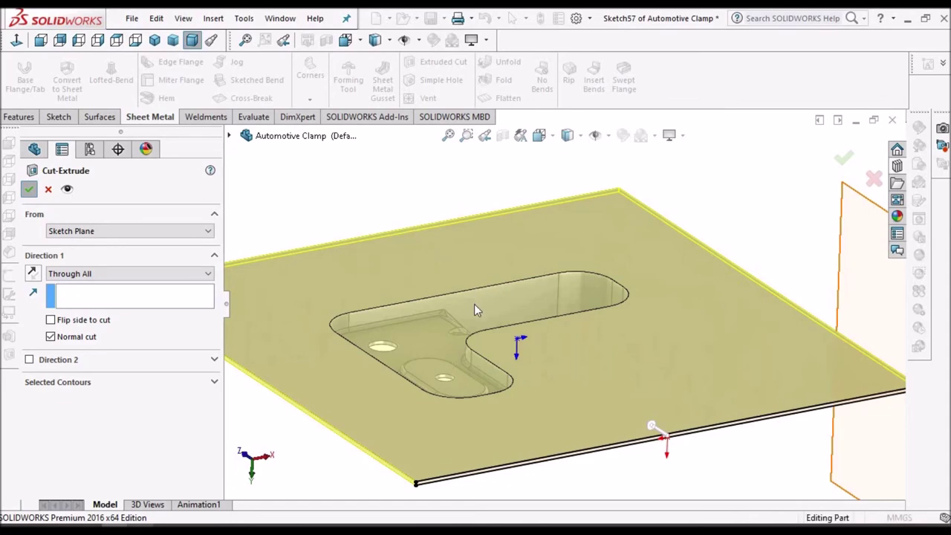
{"action": "key", "text": "Return"}
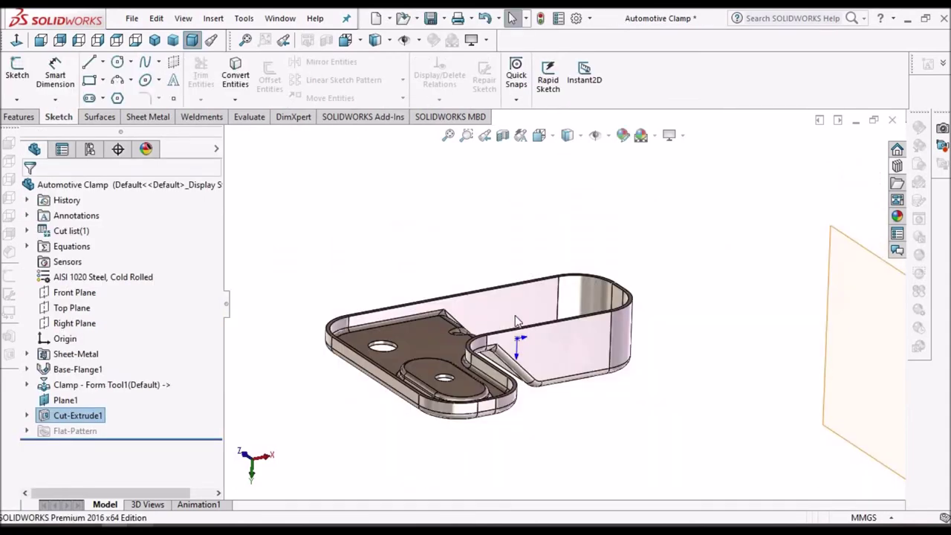
Hide the reference plane Plane1 beside the clamp.
{"action": "middle_click_drag", "start_coordinate": [517, 321], "coordinate": [520, 378]}
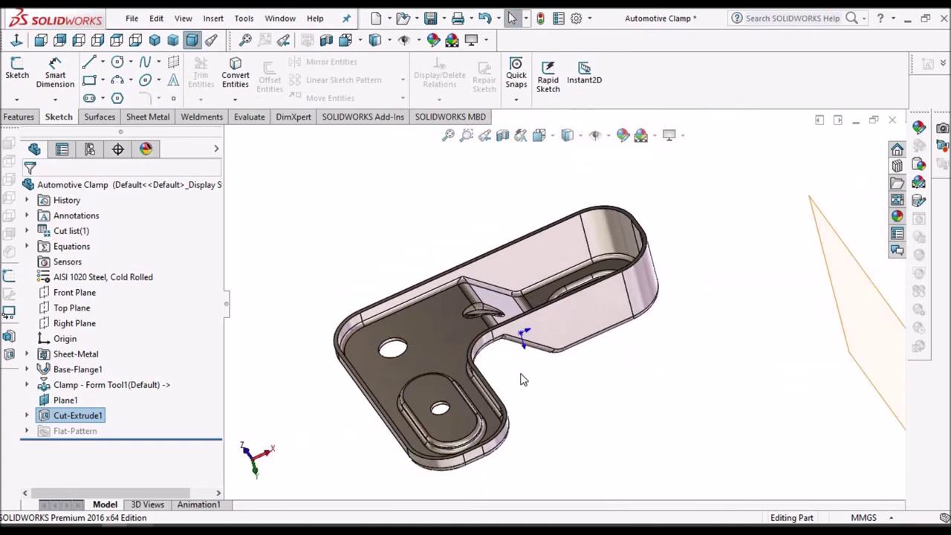
{"action": "key", "text": "f"}
{"action": "left_click", "coordinate": [65, 400]}
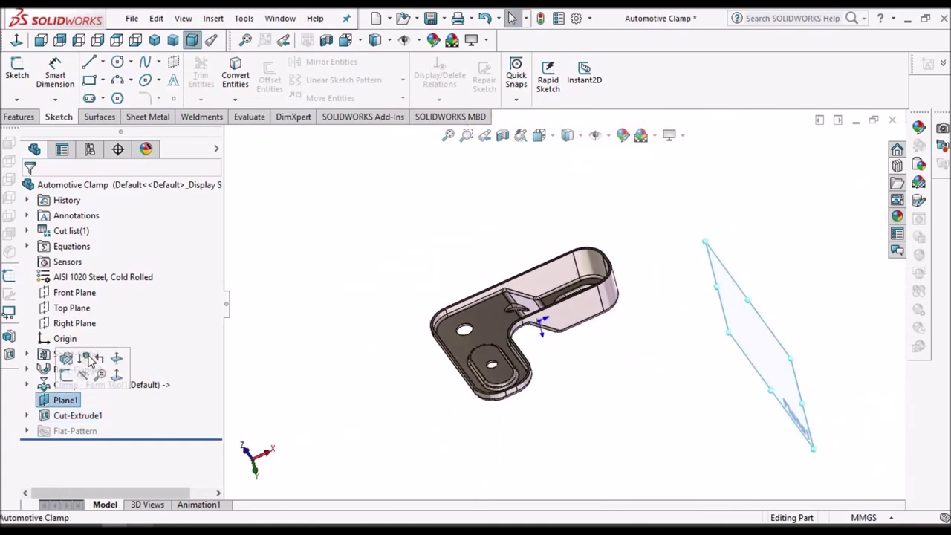
{"action": "left_click", "coordinate": [83, 376]}
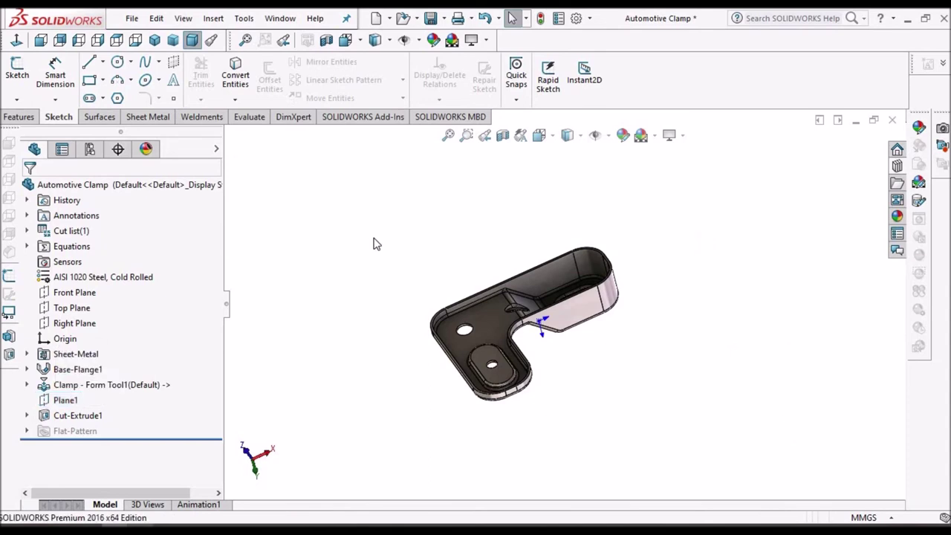
Return to the saved ISO view and examine the finished clamp's formed faces and side walls.
{"action": "key", "text": "space"}
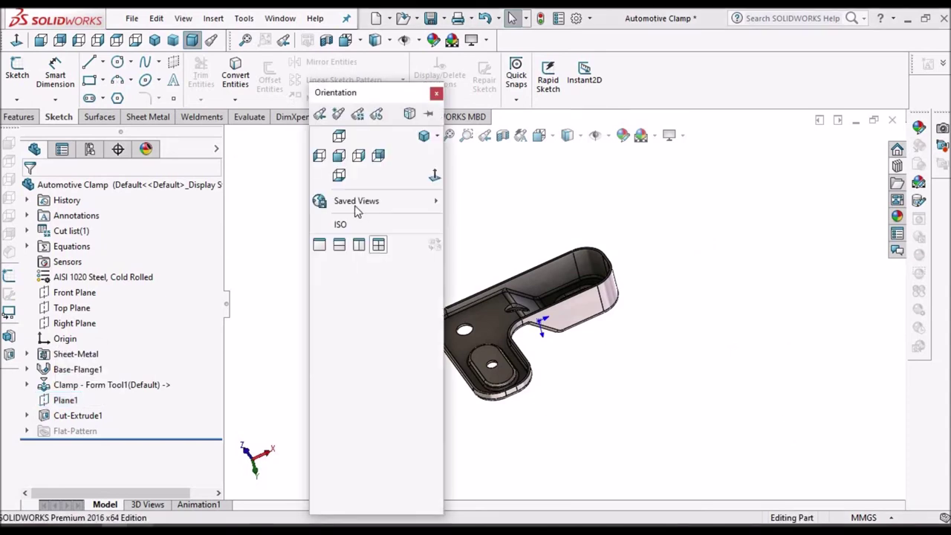
{"action": "left_click", "coordinate": [348, 228]}
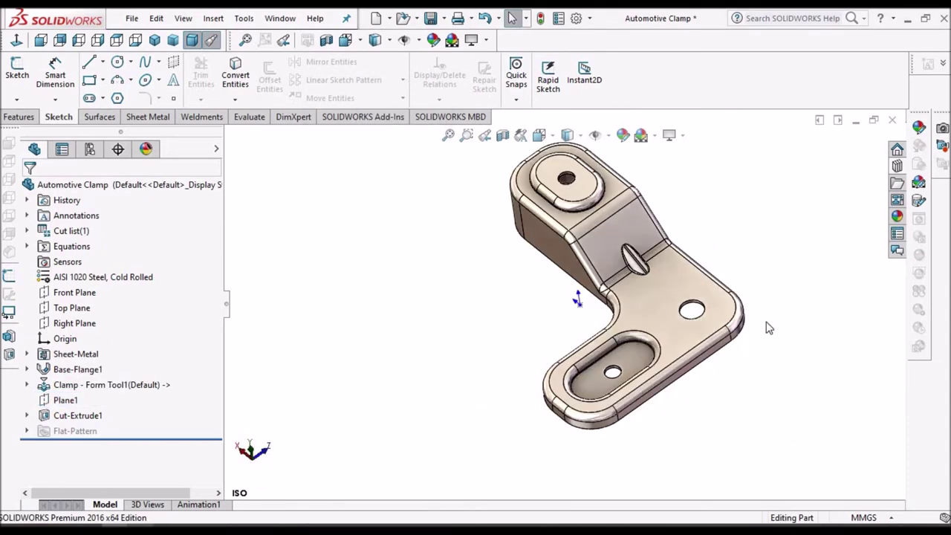
{"action": "scroll", "coordinate": [681, 312], "scroll_direction": "up", "scroll_amount": 3}
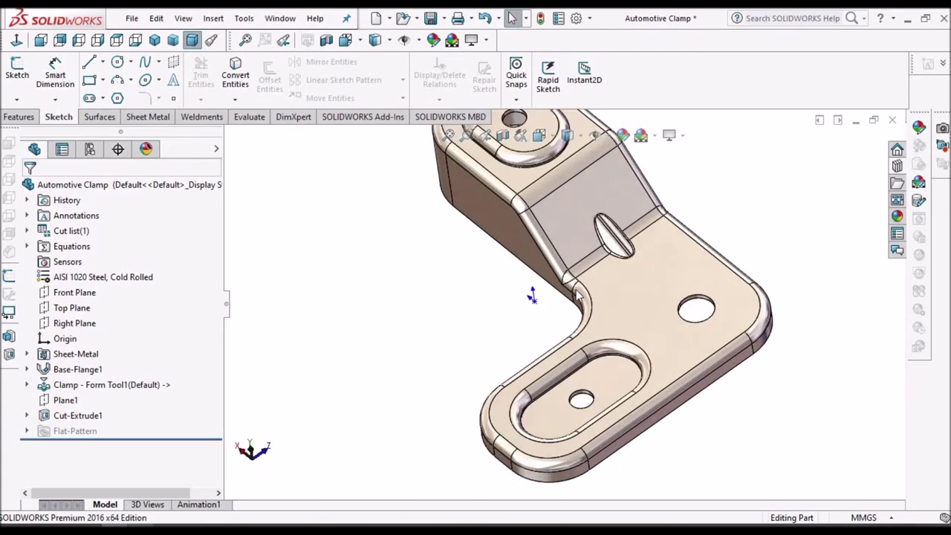
{"action": "scroll", "coordinate": [578, 296], "scroll_direction": "down", "scroll_amount": 3}
{"action": "middle_click_drag", "start_coordinate": [597, 304], "coordinate": [491, 295]}
{"action": "scroll", "coordinate": [513, 282], "scroll_direction": "up", "scroll_amount": 3}
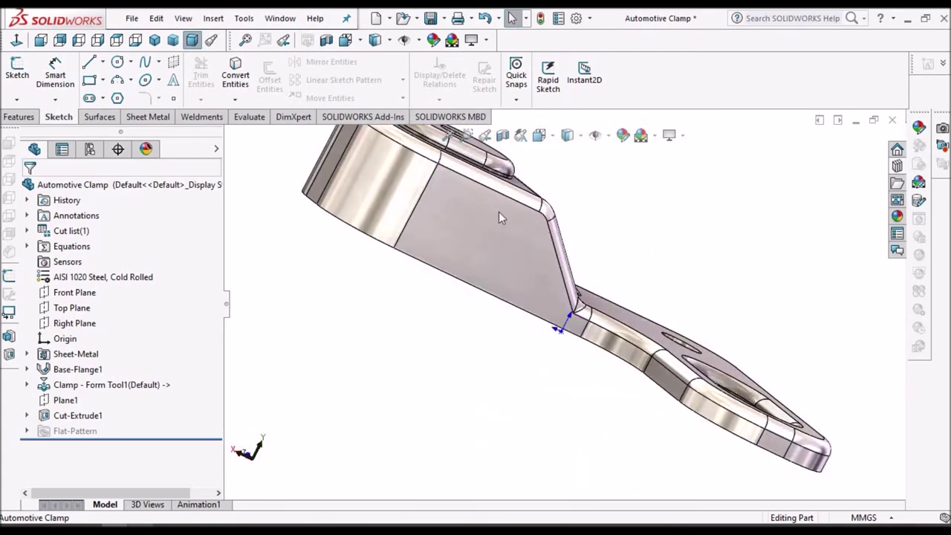
Start a sketch on the clamp's long flat side wall and switch the display style to Wireframe.
{"action": "middle_click_drag", "start_coordinate": [498, 250], "coordinate": [697, 296]}
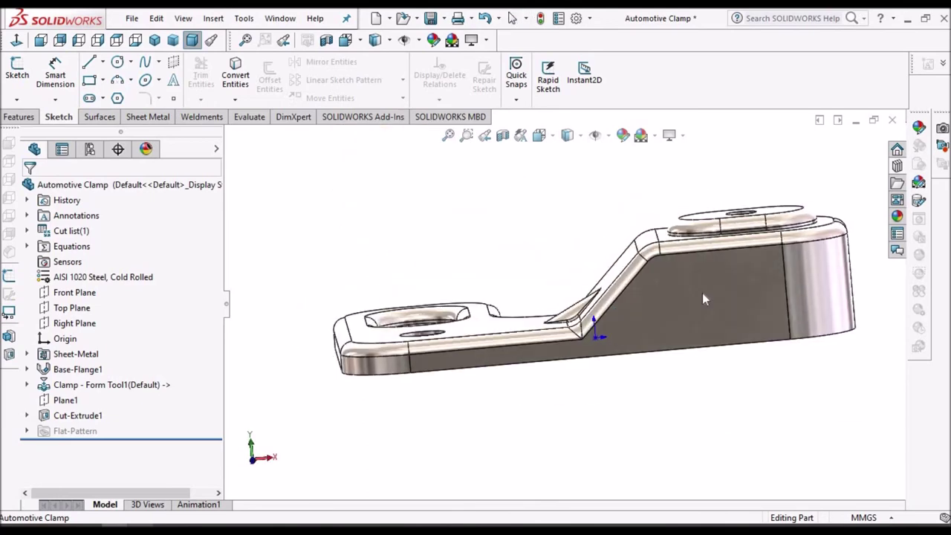
{"action": "left_click", "coordinate": [111, 384]}
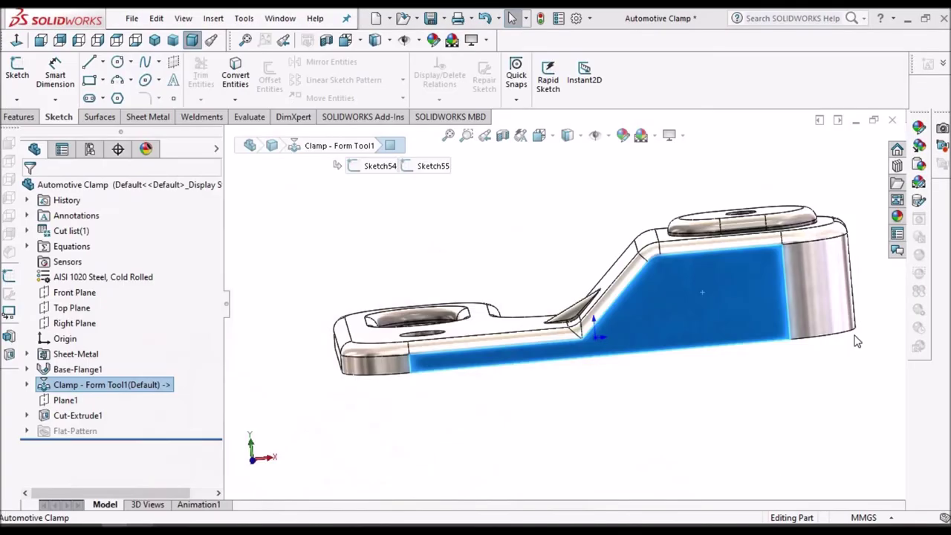
{"action": "left_click", "coordinate": [17, 72]}
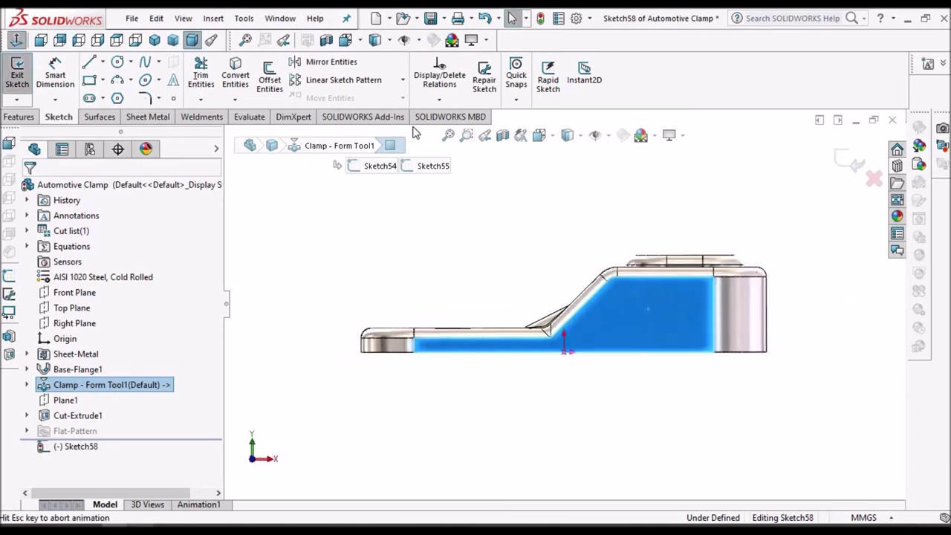
{"action": "left_click", "coordinate": [583, 138]}
{"action": "left_click", "coordinate": [569, 234]}
{"action": "left_click", "coordinate": [619, 410]}
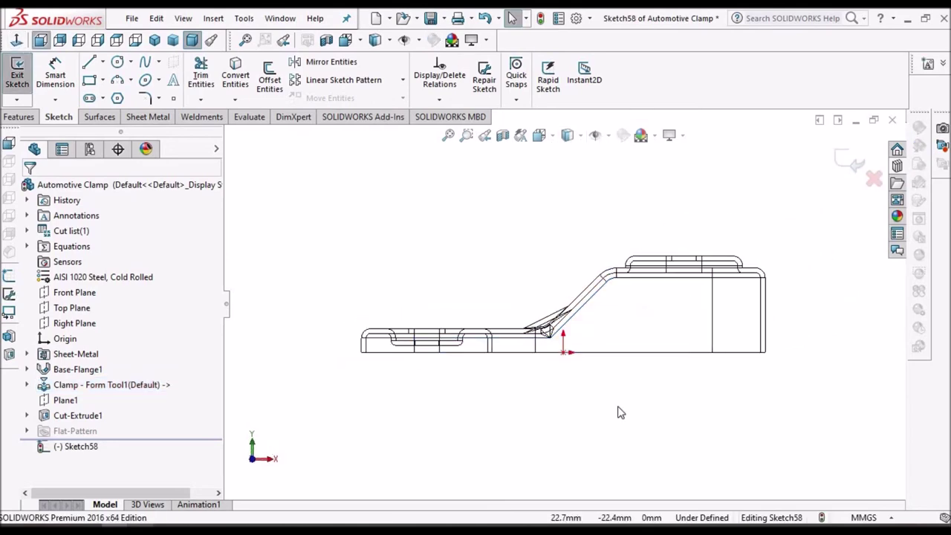
{"action": "scroll", "coordinate": [568, 277], "scroll_direction": "down", "scroll_amount": 2}
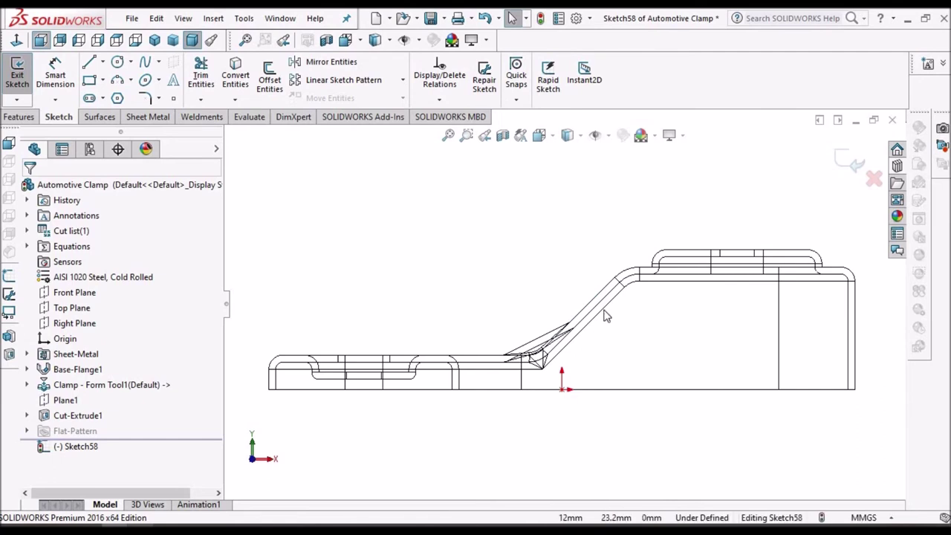
Offset the side wall's sloped and upper edges 6 mm inward and the raised end's vertical outer edge 6 mm outward.
{"action": "left_click", "coordinate": [271, 78]}
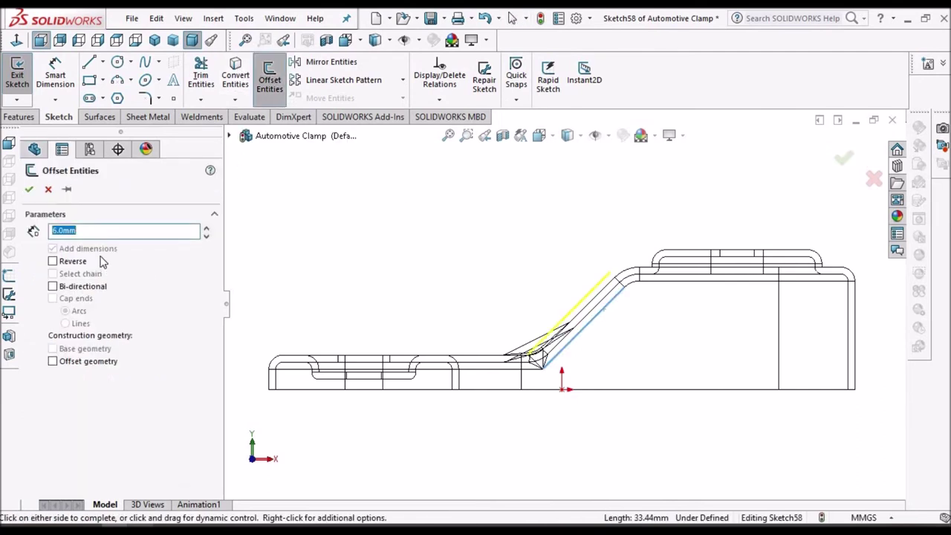
{"action": "left_click", "coordinate": [53, 261]}
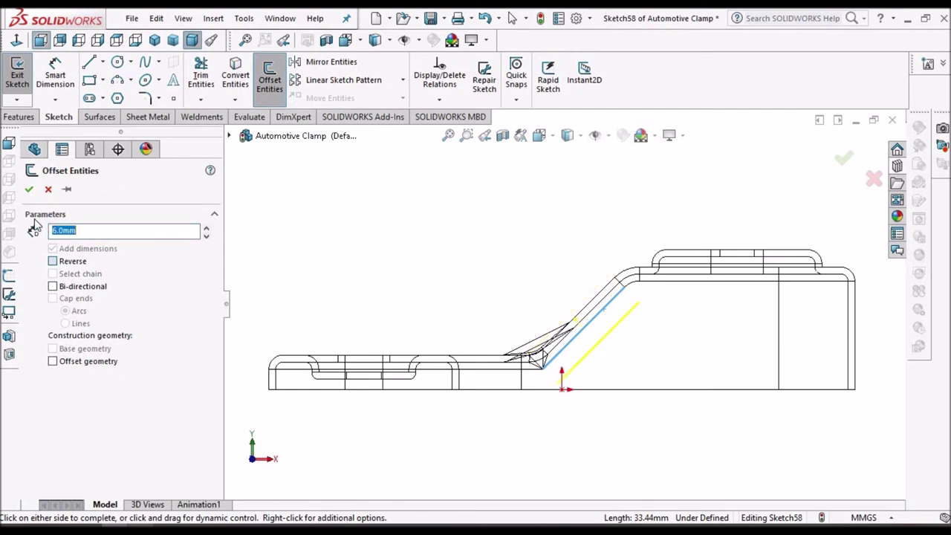
{"action": "left_click", "coordinate": [668, 327]}
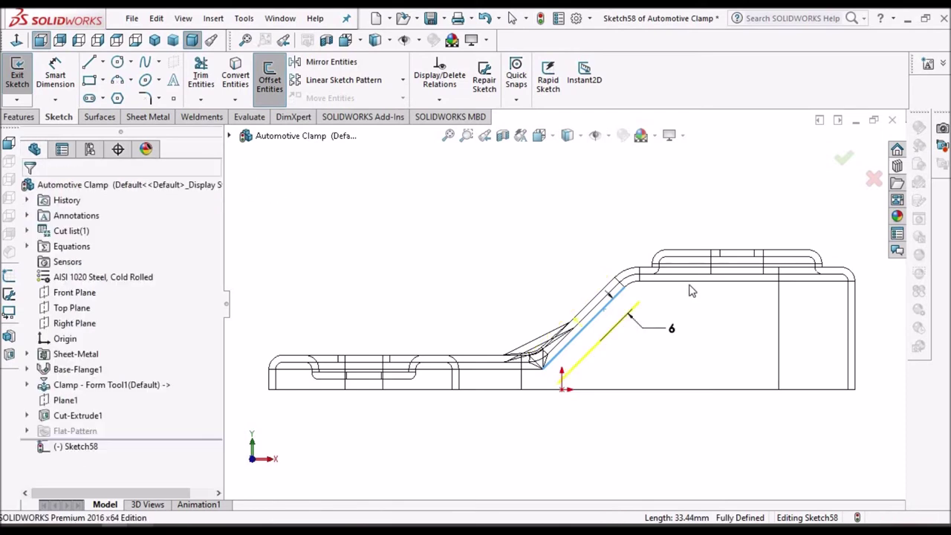
{"action": "left_click", "coordinate": [271, 78]}
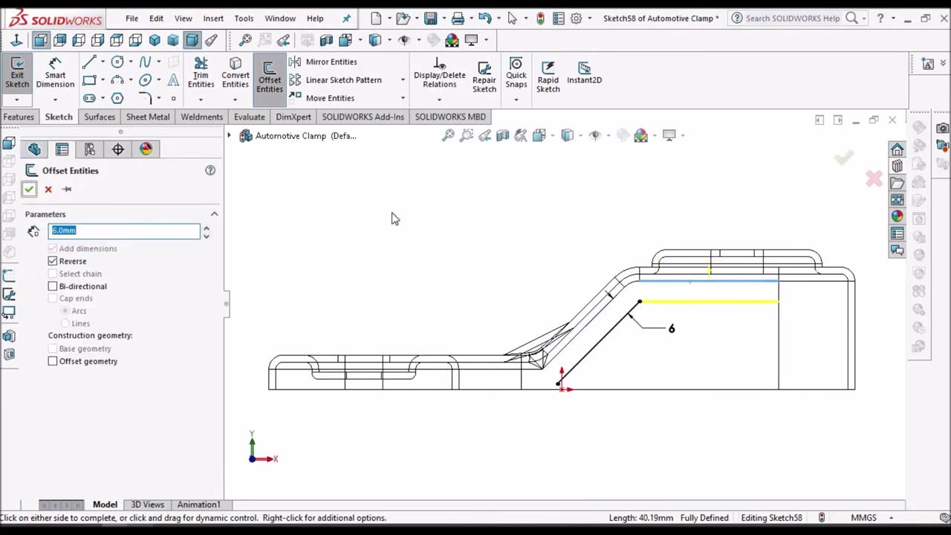
{"action": "left_click", "coordinate": [763, 304]}
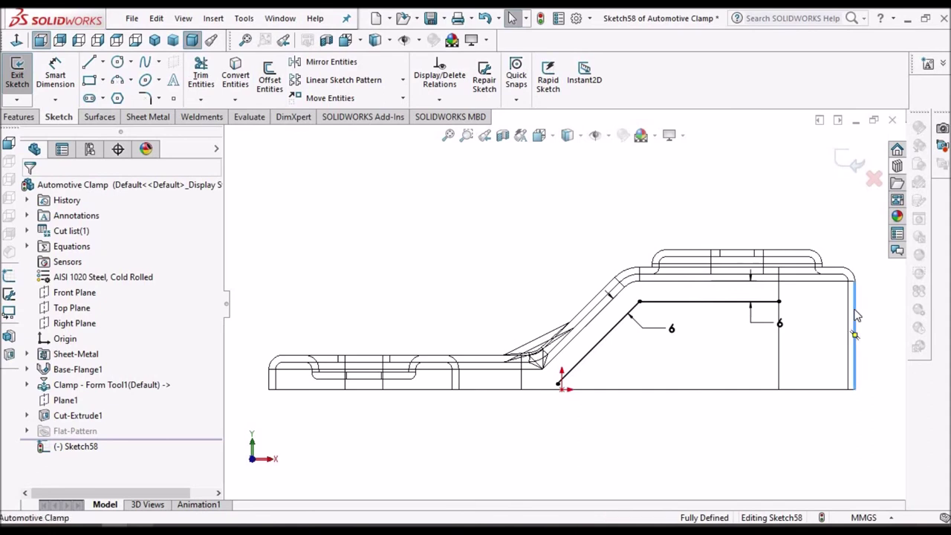
{"action": "left_click", "coordinate": [266, 85]}
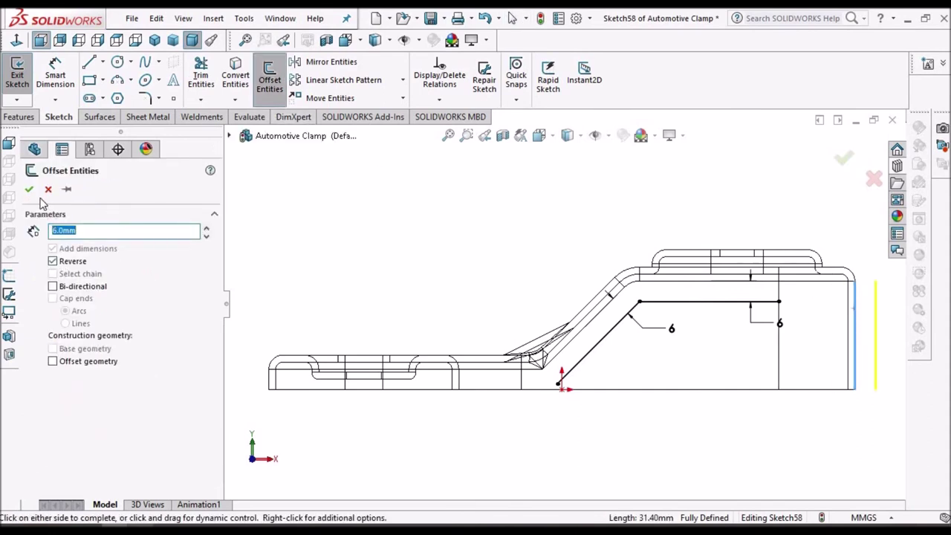
{"action": "left_click", "coordinate": [527, 286]}
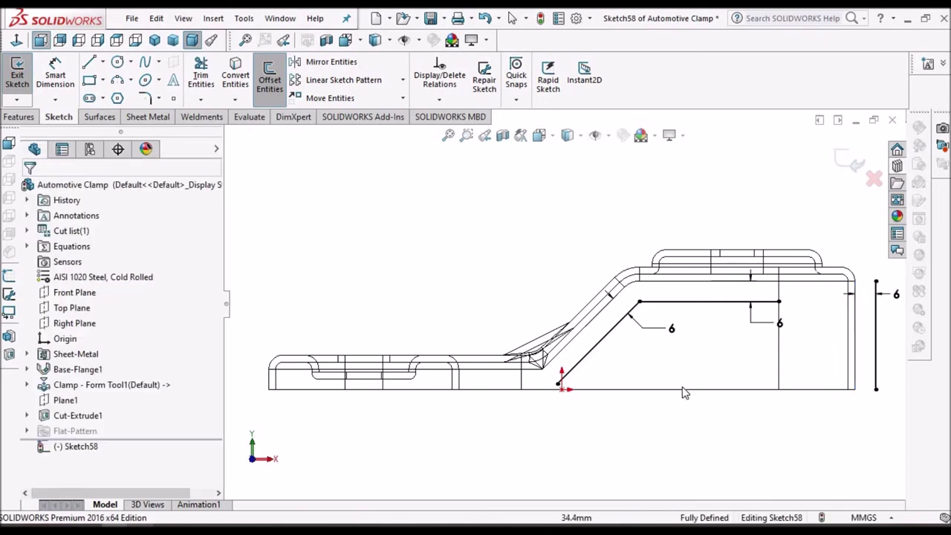
{"action": "left_click", "coordinate": [685, 388]}
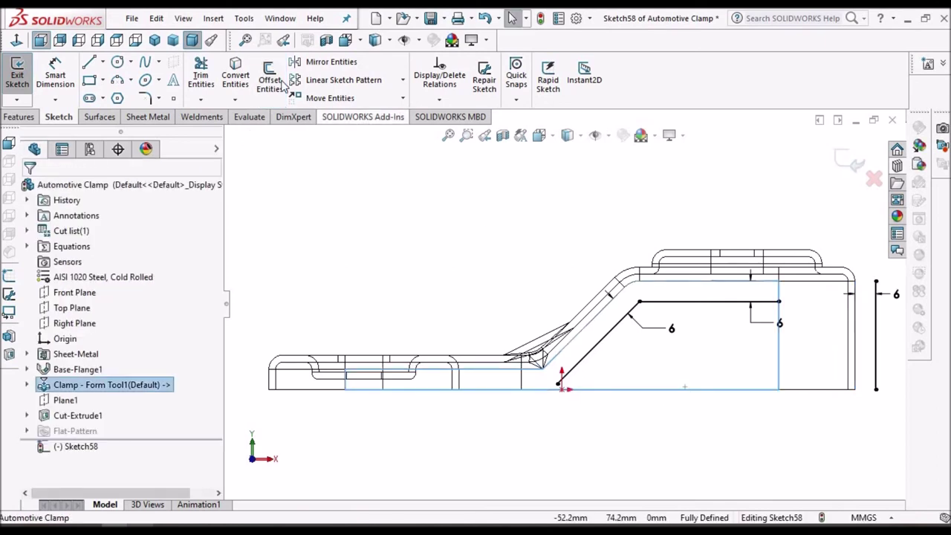
{"action": "key", "text": "Return"}
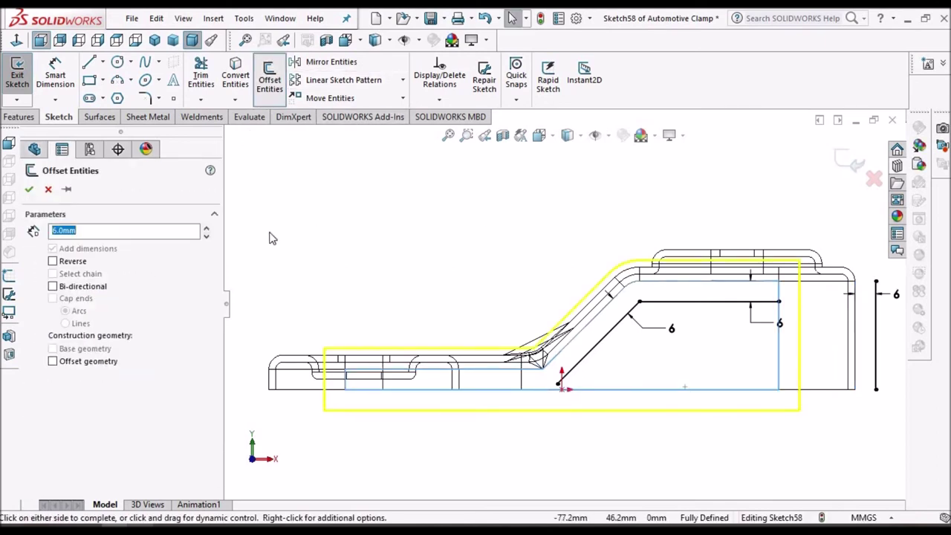
{"action": "left_click", "coordinate": [47, 189]}
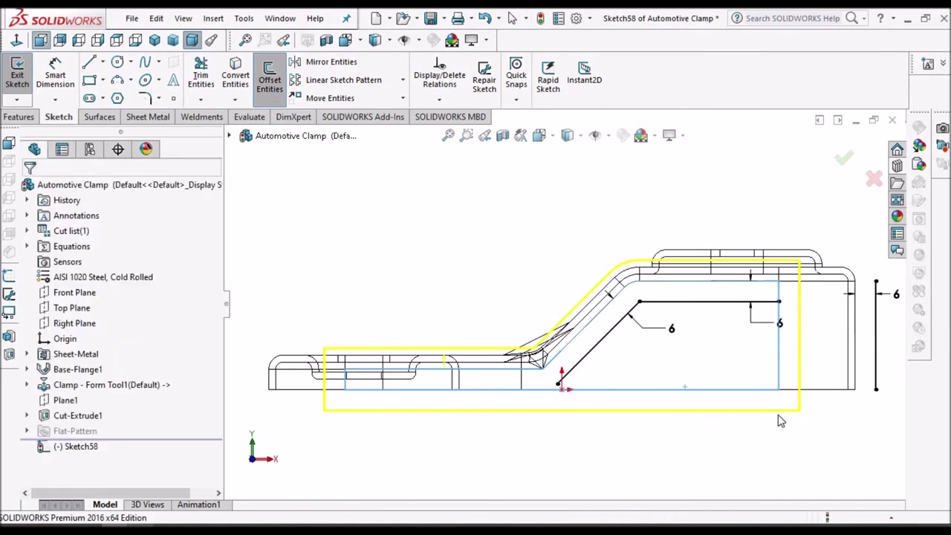
Offset the lower edge of the raised end's rounded wall 6 mm downward.
{"action": "left_click", "coordinate": [822, 389]}
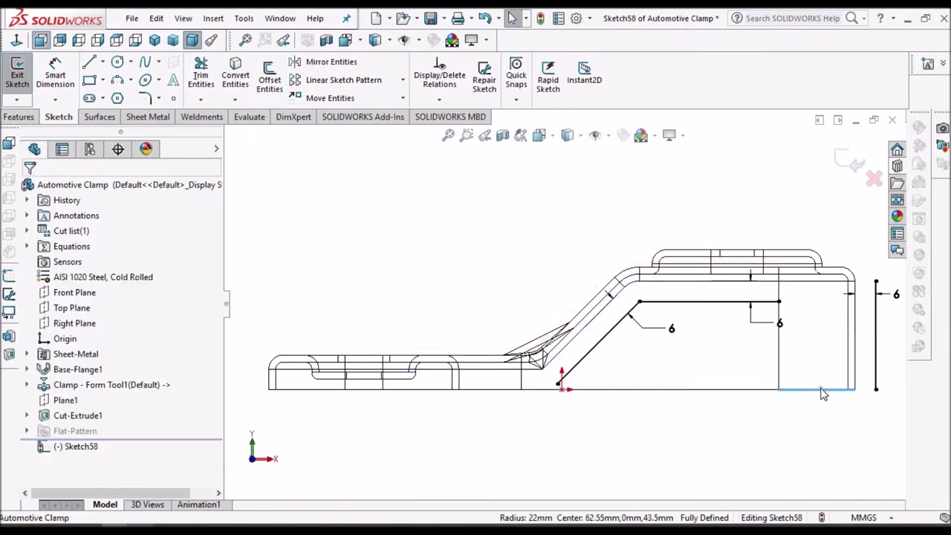
{"action": "left_click", "coordinate": [269, 82]}
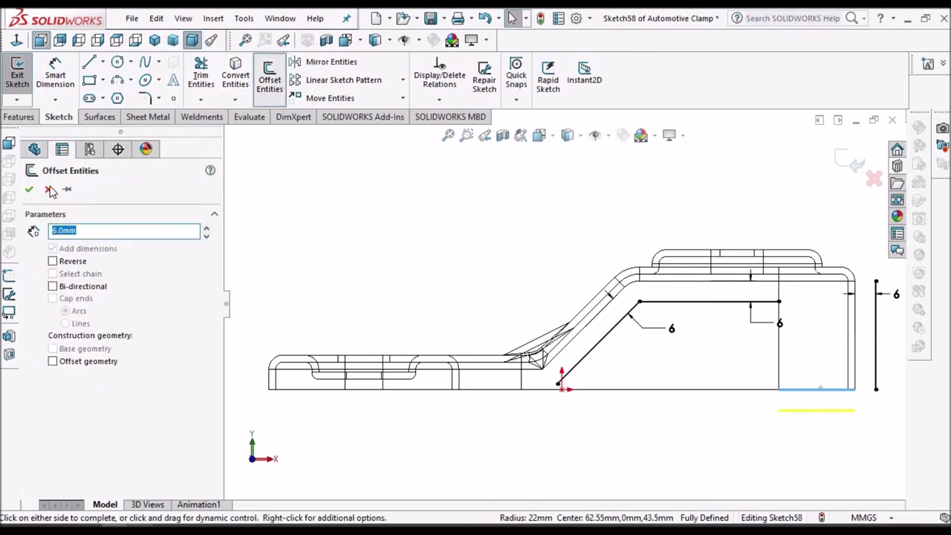
{"action": "left_click", "coordinate": [28, 189]}
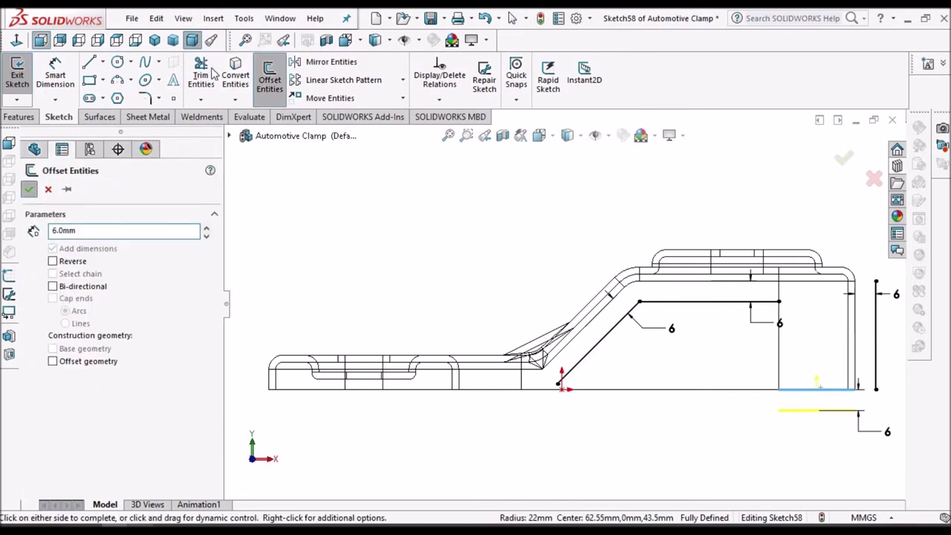
Trim the four offset lines to corners so they form one closed profile over the raised end's side wall.
{"action": "left_click", "coordinate": [200, 78]}
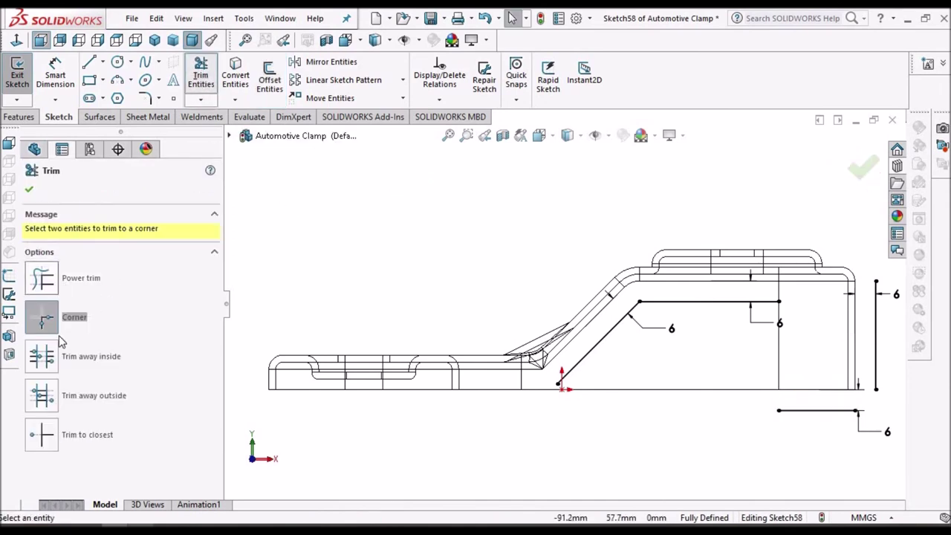
{"action": "left_click", "coordinate": [759, 304]}
{"action": "left_click", "coordinate": [876, 342]}
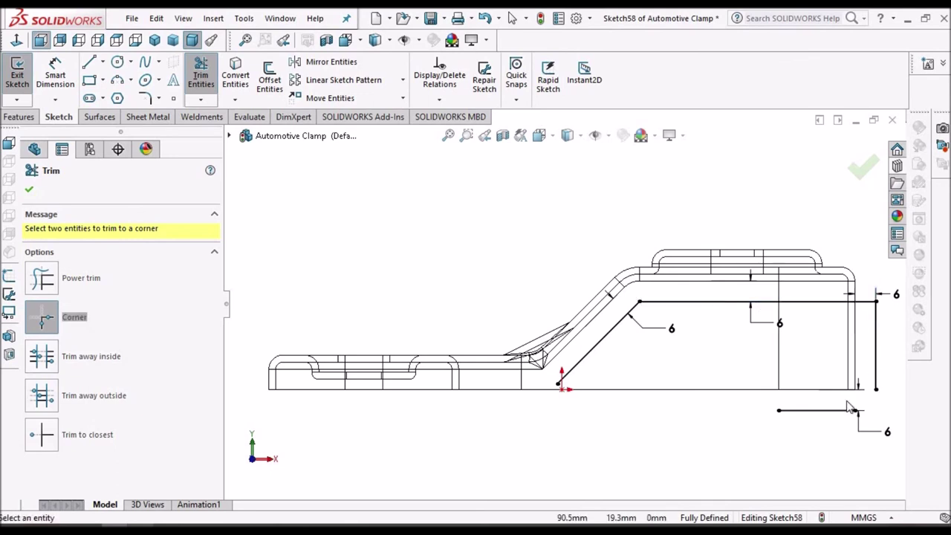
{"action": "left_click", "coordinate": [807, 411]}
{"action": "left_click", "coordinate": [806, 411]}
{"action": "left_click", "coordinate": [585, 364]}
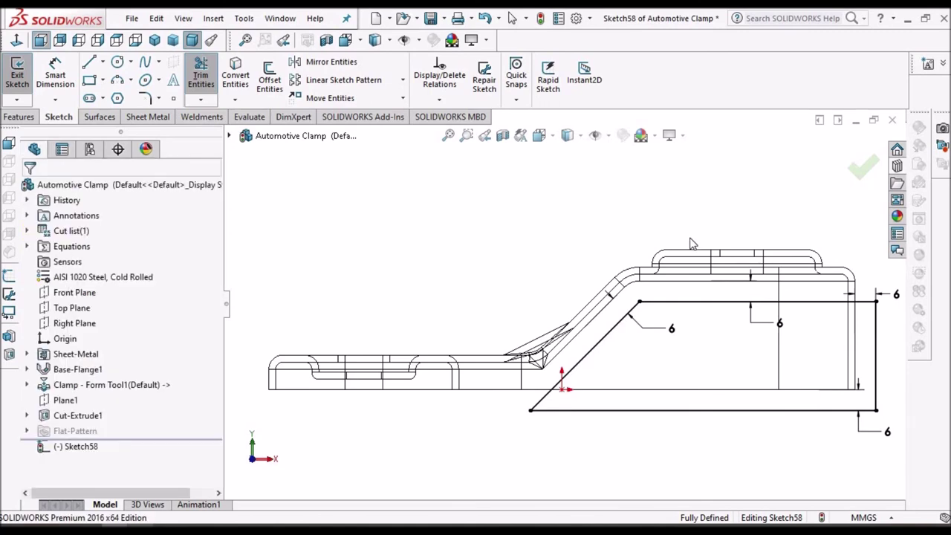
Switch the display style back to Shaded With Edges with the closed profile seen in a tilted 3D view.
{"action": "scroll", "coordinate": [666, 239], "scroll_direction": "up", "scroll_amount": 2}
{"action": "mouse_move", "coordinate": [683, 320]}
{"action": "middle_mouse_down"}
{"action": "mouse_move", "coordinate": [680, 332]}
{"action": "mouse_move", "coordinate": [681, 305]}
{"action": "mouse_move", "coordinate": [686, 312]}
{"action": "middle_mouse_up"}
{"action": "key", "text": "z"}
{"action": "left_click", "coordinate": [118, 61]}
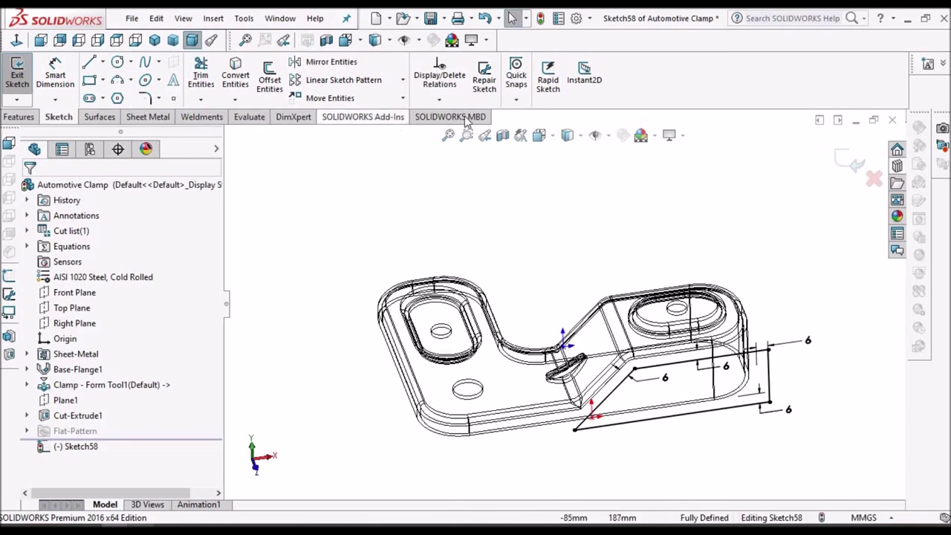
{"action": "left_click", "coordinate": [567, 135]}
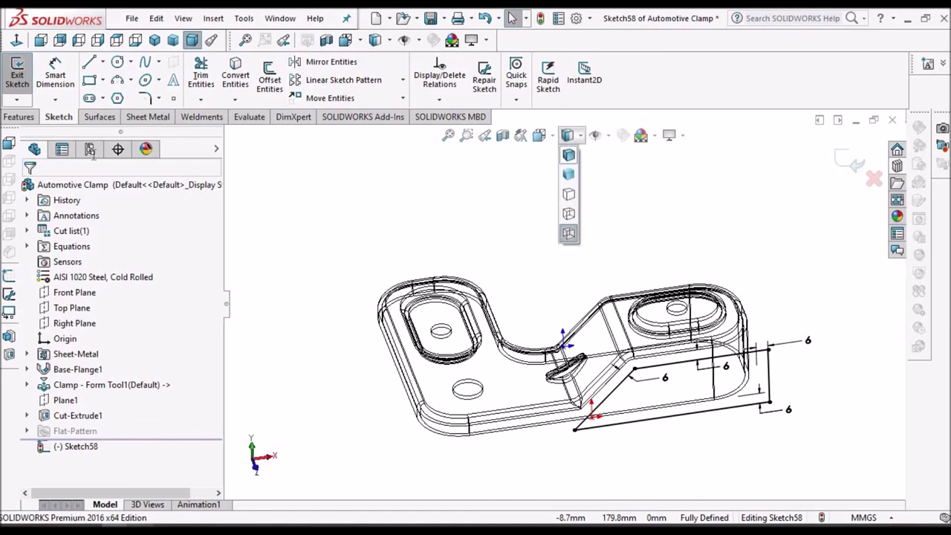
{"action": "left_click", "coordinate": [572, 154]}
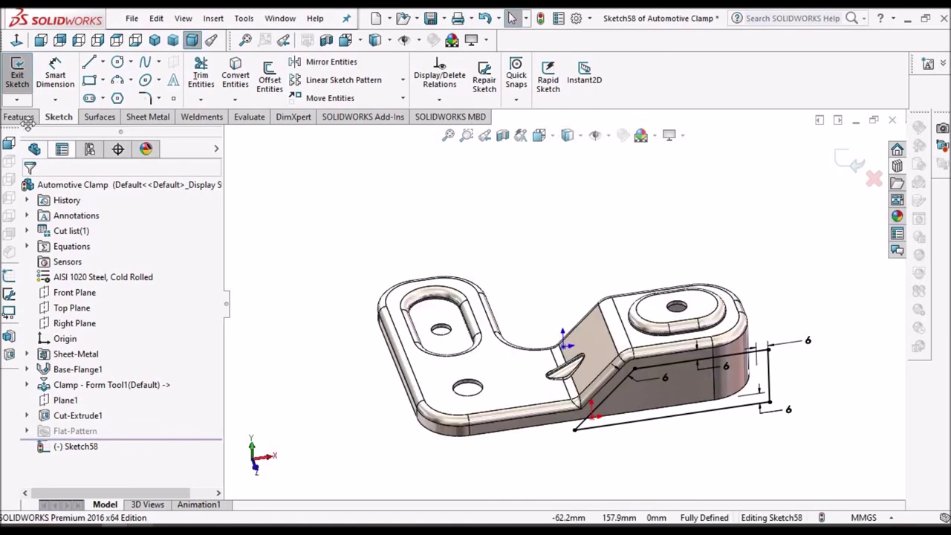
Extrude-cut the closed profile Through All to shorten the clamp's deep side walls.
{"action": "left_click", "coordinate": [152, 117]}
{"action": "left_click", "coordinate": [441, 62]}
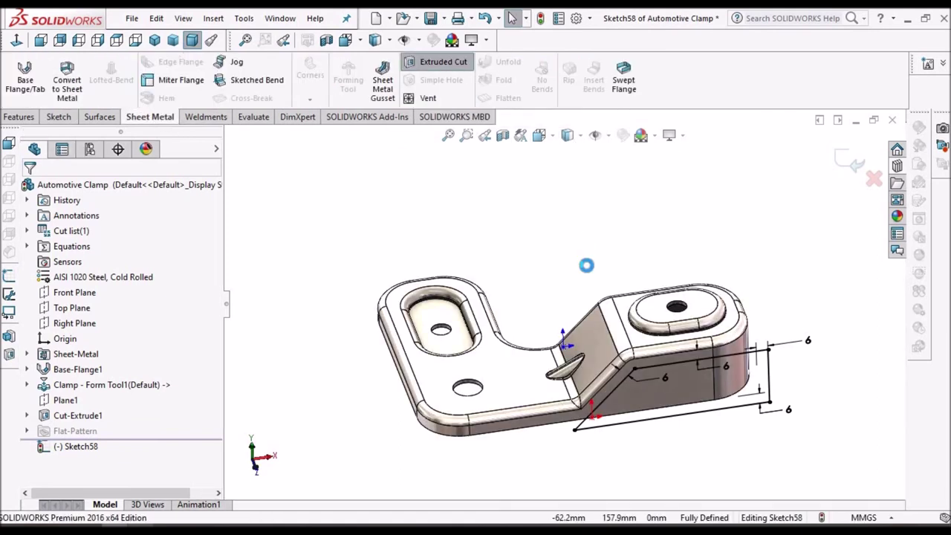
{"action": "left_click", "coordinate": [173, 273]}
{"action": "left_click", "coordinate": [170, 294]}
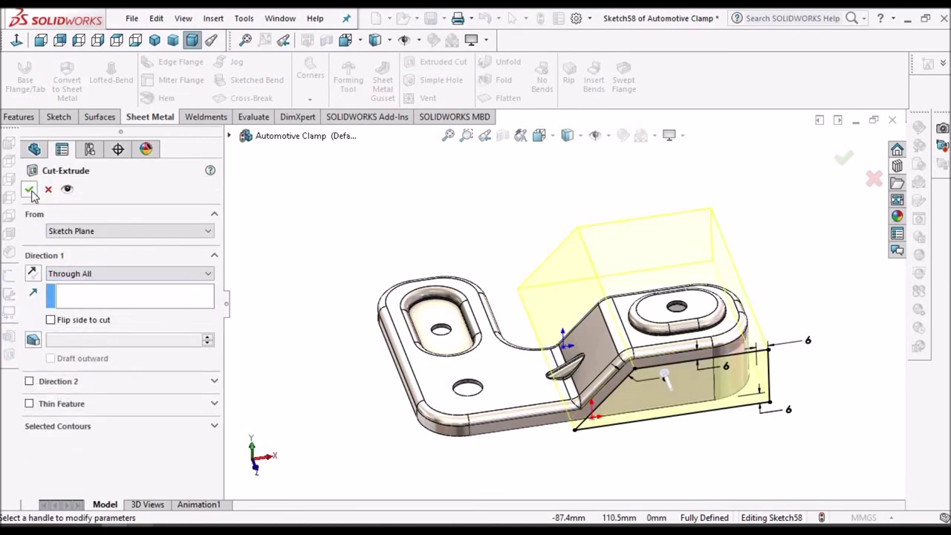
{"action": "key", "text": "z"}
{"action": "key", "text": "z"}
{"action": "key", "text": "z"}
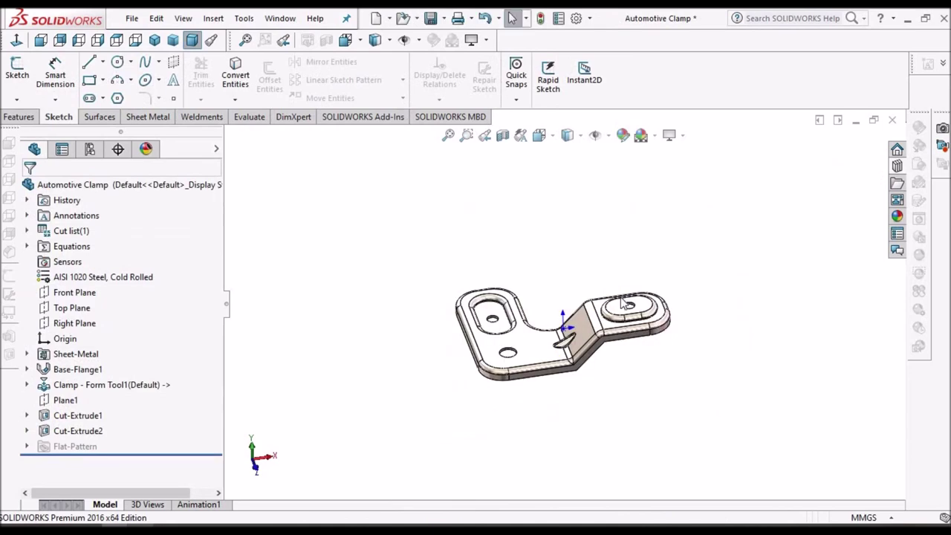
Start a 6 mm rounded Break Corner on the side wall's sharp inner-edge corner beside the raised end's bend.
{"action": "middle_click_drag", "start_coordinate": [613, 309], "coordinate": [607, 318]}
{"action": "scroll", "coordinate": [607, 318], "scroll_direction": "down", "scroll_amount": 2}
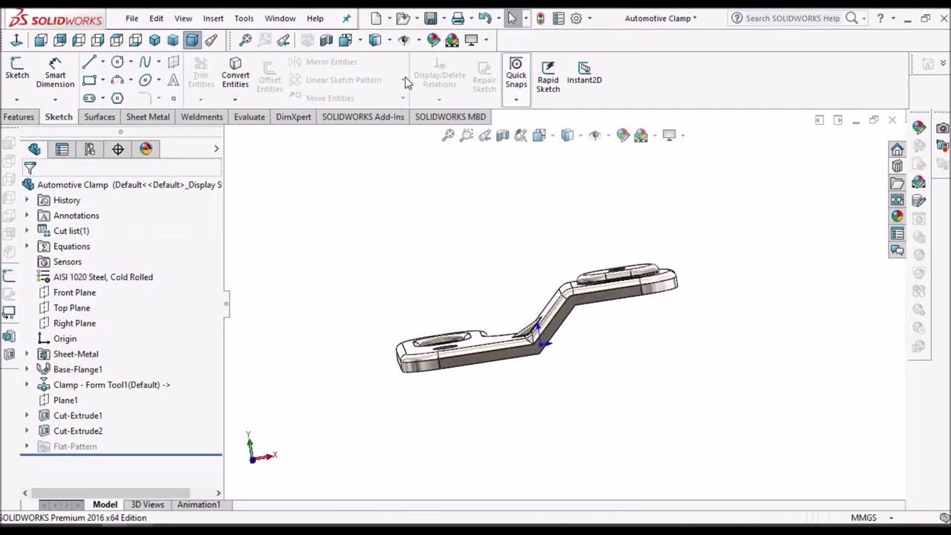
{"action": "middle_click_drag", "start_coordinate": [538, 282], "coordinate": [508, 260]}
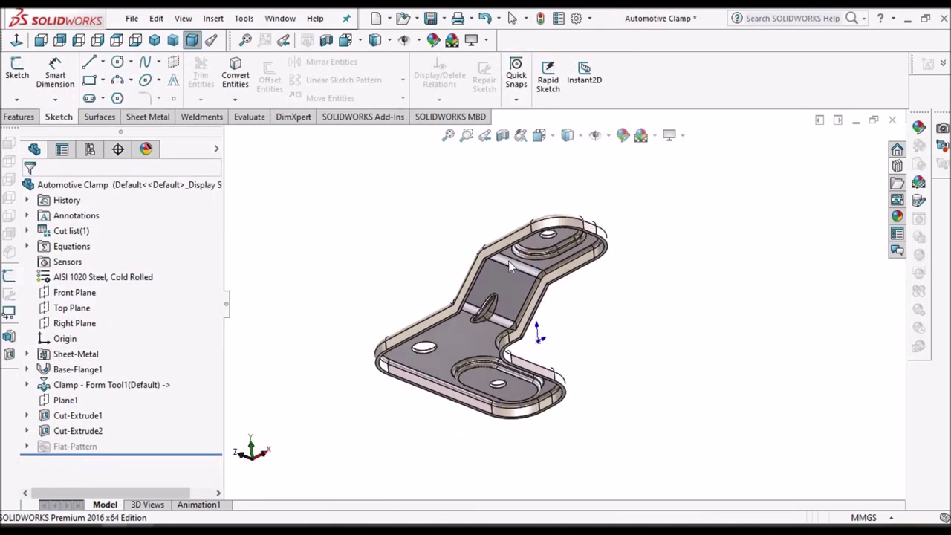
{"action": "scroll", "coordinate": [495, 283], "scroll_direction": "down", "scroll_amount": 4}
{"action": "scroll", "coordinate": [495, 275], "scroll_direction": "down", "scroll_amount": 2}
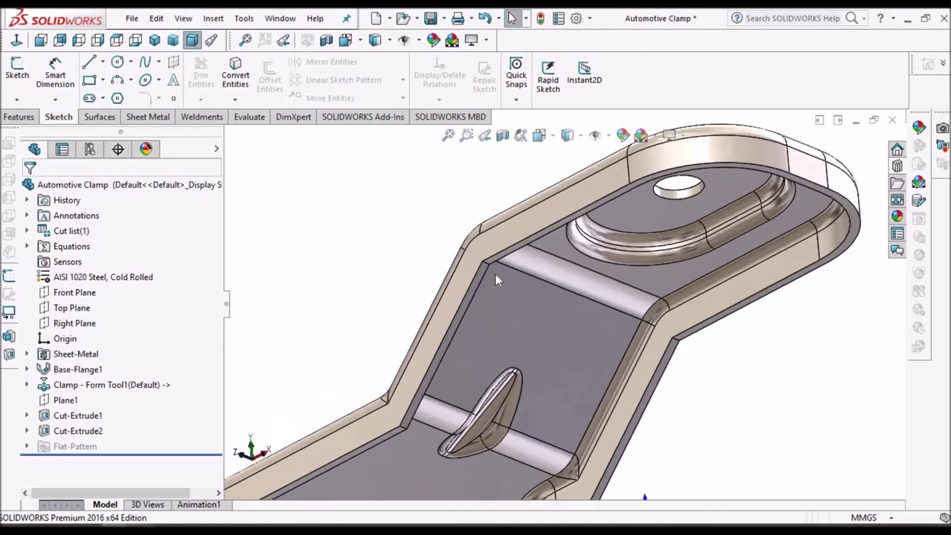
{"action": "scroll", "coordinate": [490, 263], "scroll_direction": "down", "scroll_amount": 3}
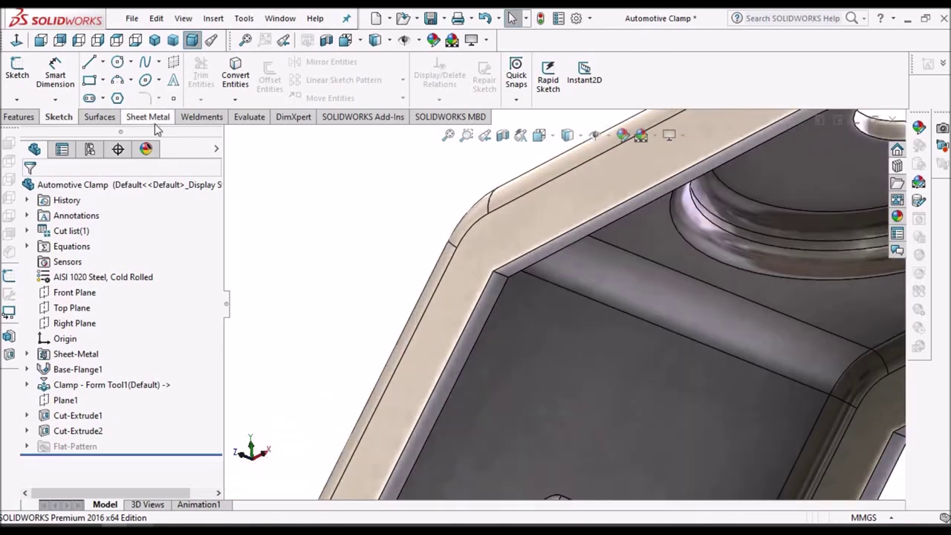
{"action": "left_click", "coordinate": [152, 119]}
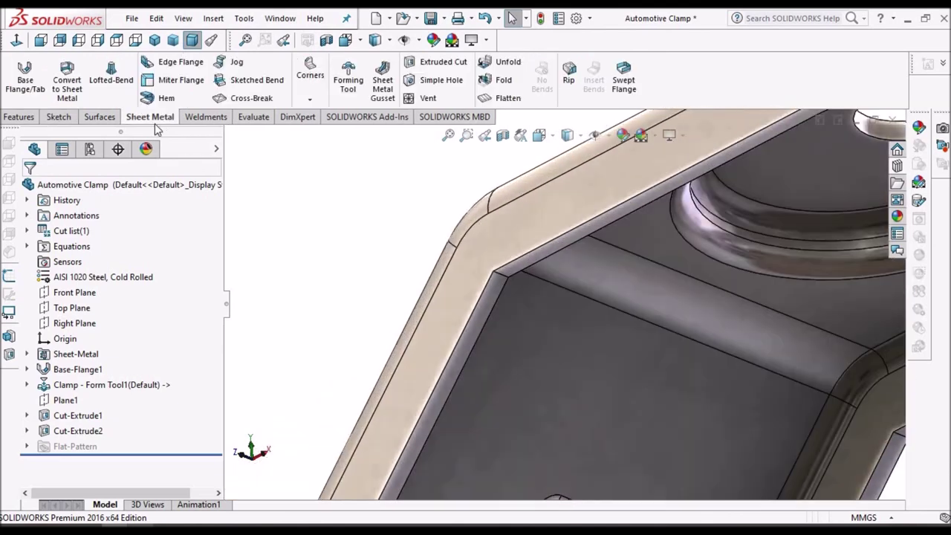
{"action": "left_click", "coordinate": [310, 99]}
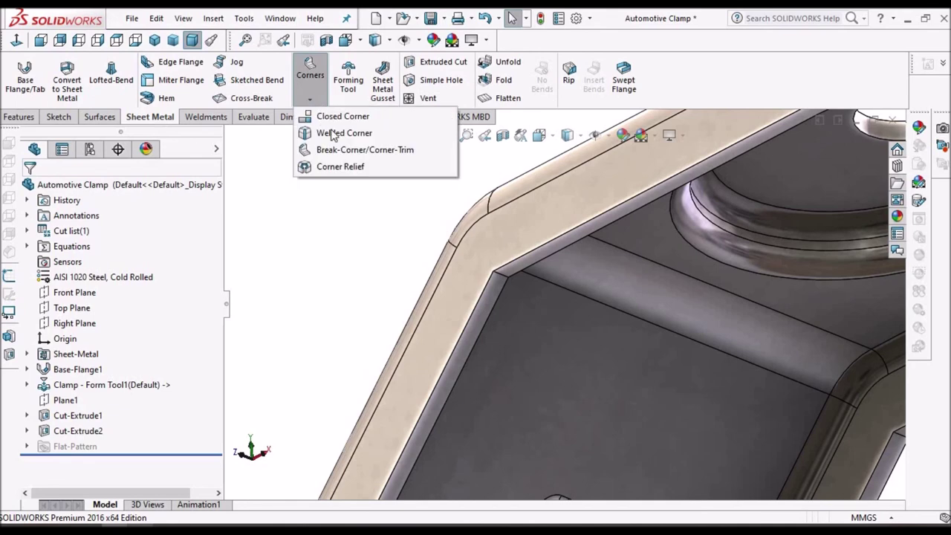
{"action": "left_click", "coordinate": [502, 274]}
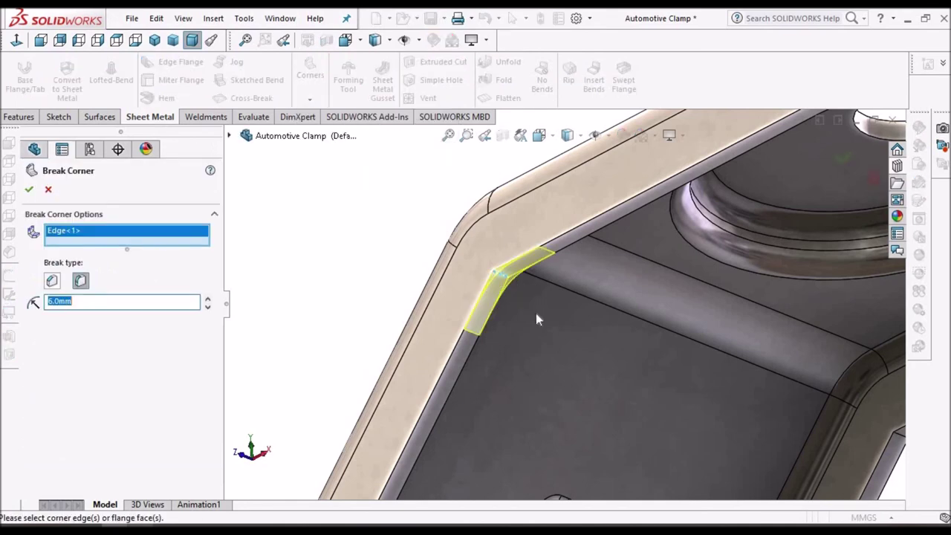
Add the same side wall's corner at the lower bend beside the rib to the 6 mm Break Corner.
{"action": "scroll", "coordinate": [537, 319], "scroll_direction": "up", "scroll_amount": 4}
{"action": "scroll", "coordinate": [499, 448], "scroll_direction": "down", "scroll_amount": 3}
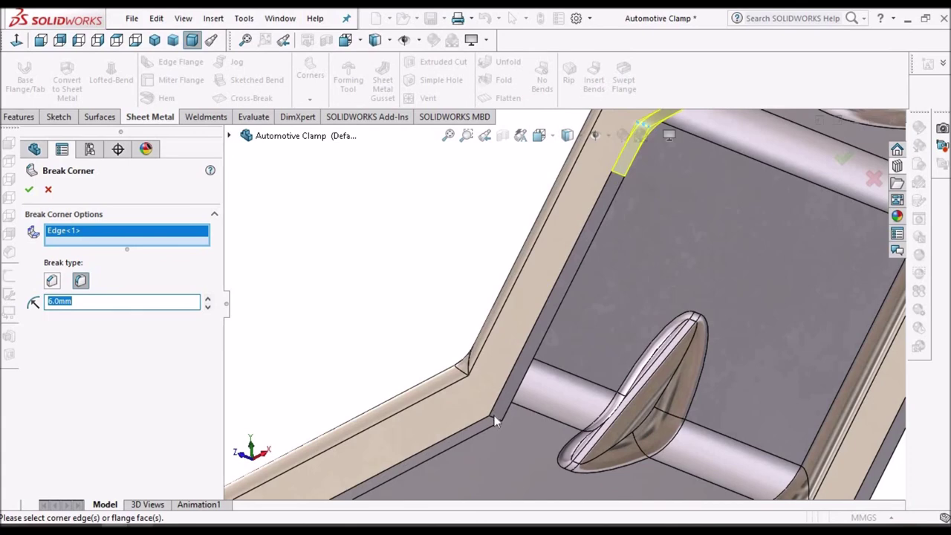
{"action": "scroll", "coordinate": [494, 415], "scroll_direction": "down", "scroll_amount": 1}
{"action": "left_click", "coordinate": [596, 377]}
Add the opposite side wall's upper and lower bend corners and complete the 6 mm Break Corner.
{"action": "scroll", "coordinate": [609, 387], "scroll_direction": "up", "scroll_amount": 3}
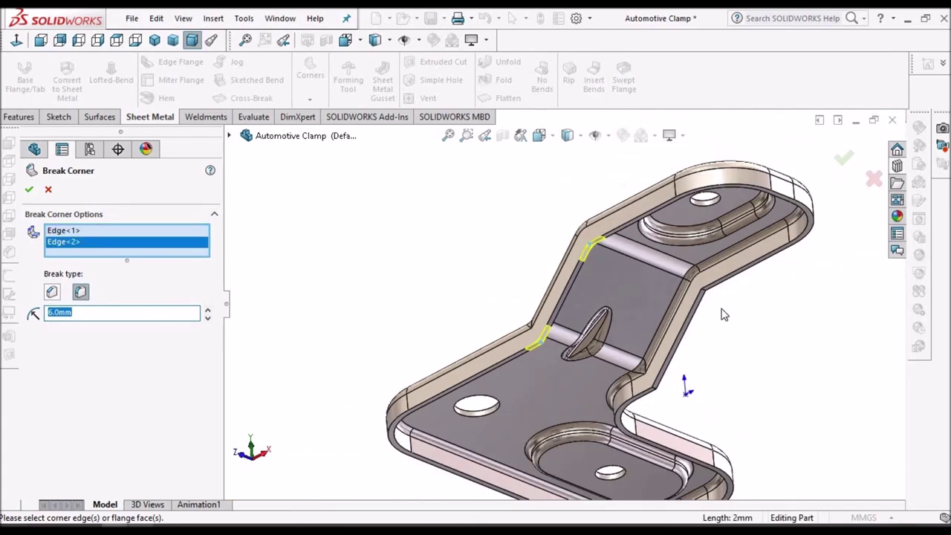
{"action": "scroll", "coordinate": [720, 306], "scroll_direction": "down", "scroll_amount": 3}
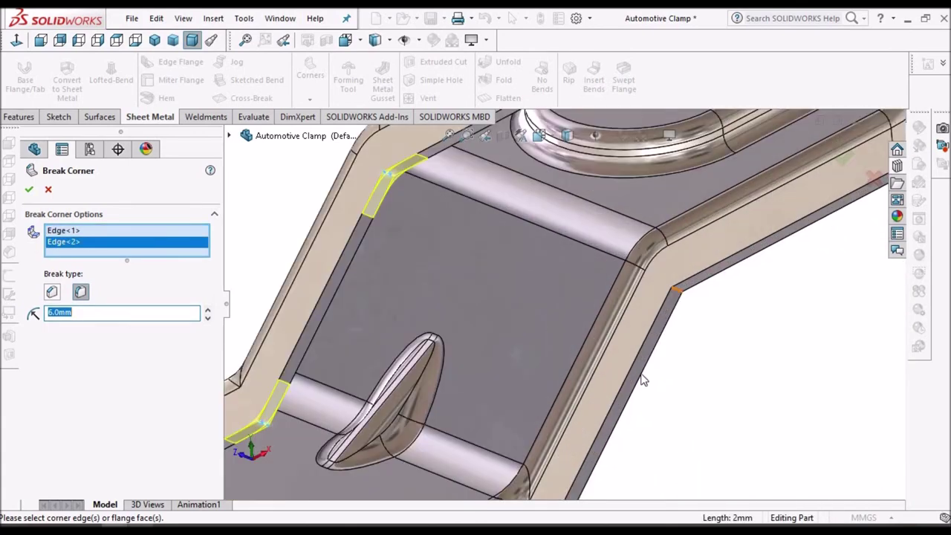
{"action": "left_click", "coordinate": [643, 379]}
{"action": "scroll", "coordinate": [649, 384], "scroll_direction": "up", "scroll_amount": 3}
{"action": "scroll", "coordinate": [573, 415], "scroll_direction": "down", "scroll_amount": 3}
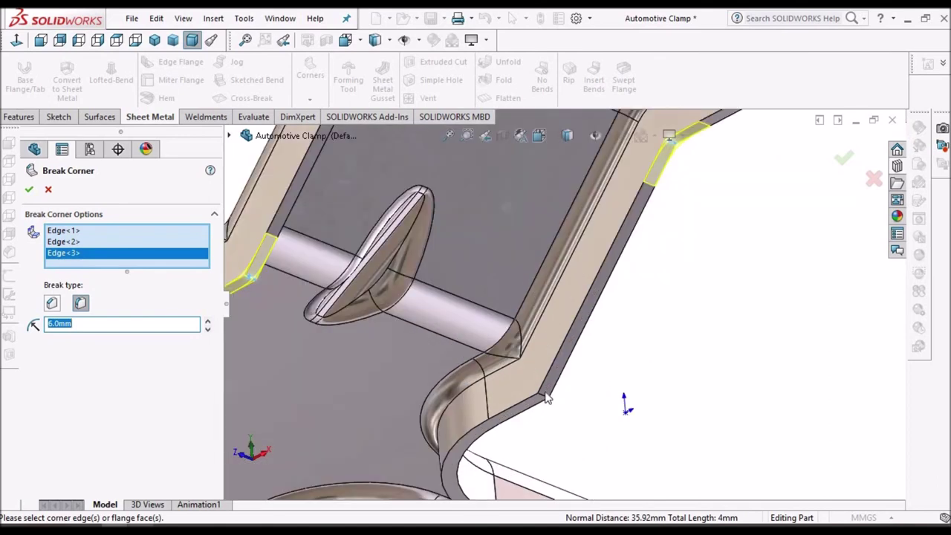
{"action": "left_click", "coordinate": [612, 401]}
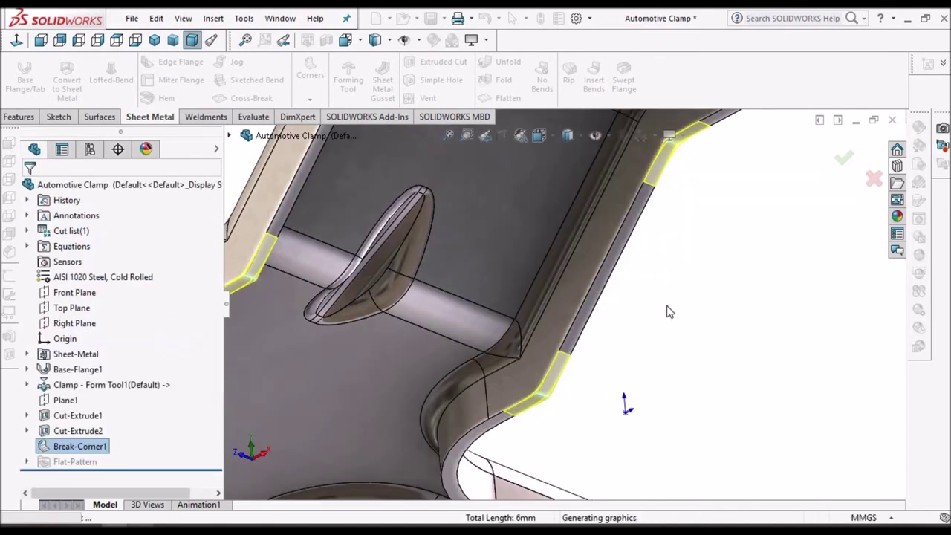
Inspect the clamp in the saved ISO view, turned so both embossed ends and the top faces can be seen.
{"action": "scroll", "coordinate": [665, 312], "scroll_direction": "up", "scroll_amount": 1}
{"action": "scroll", "coordinate": [619, 319], "scroll_direction": "up", "scroll_amount": 6}
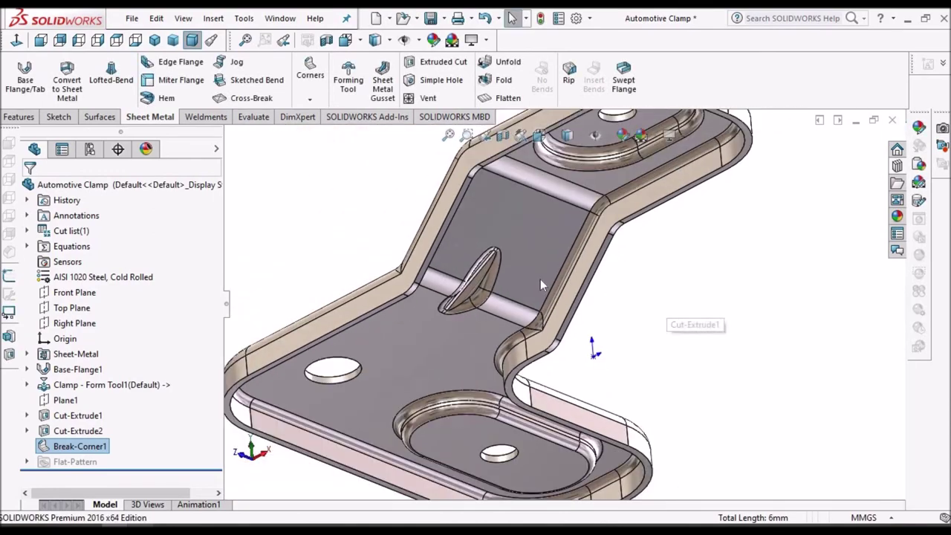
{"action": "middle_click_drag", "start_coordinate": [621, 343], "coordinate": [560, 321]}
{"action": "key", "text": "space"}
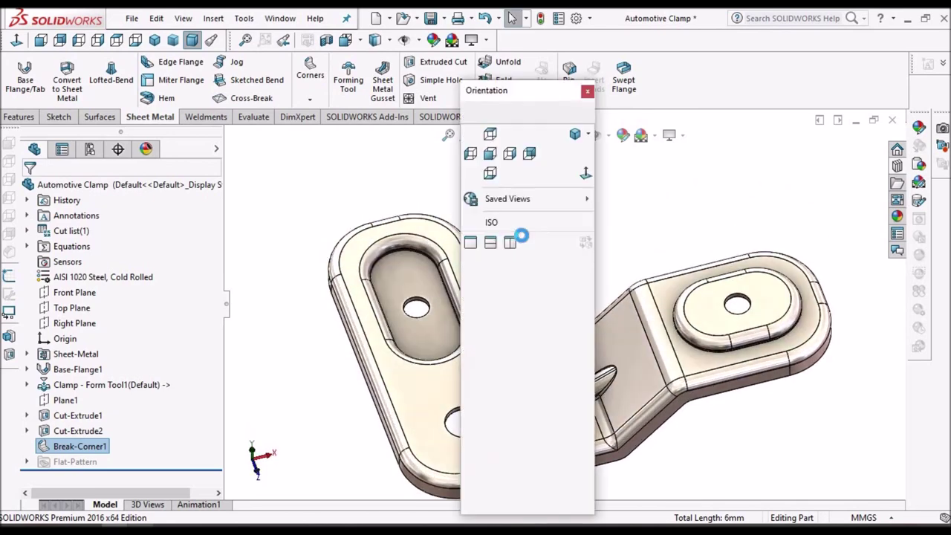
{"action": "left_click", "coordinate": [492, 223]}
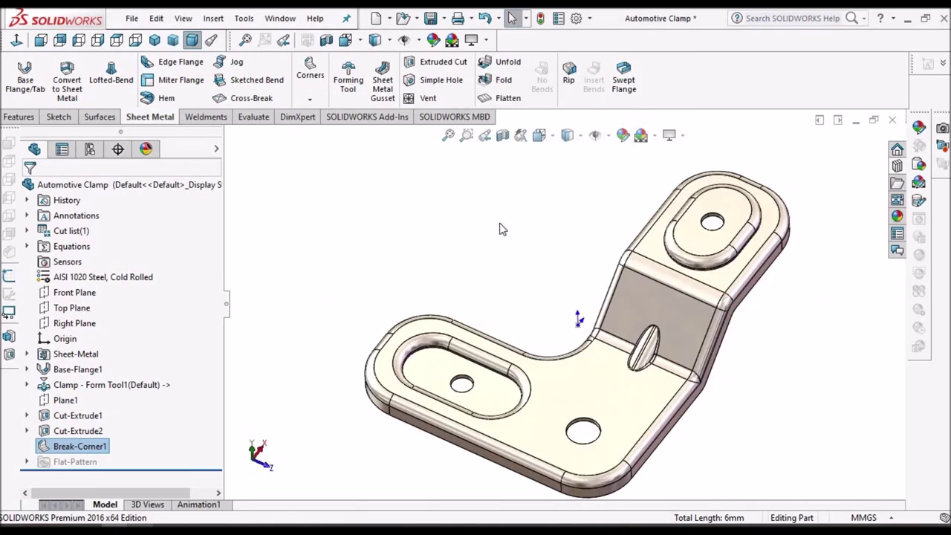
{"action": "middle_click_drag", "start_coordinate": [733, 357], "coordinate": [594, 439]}
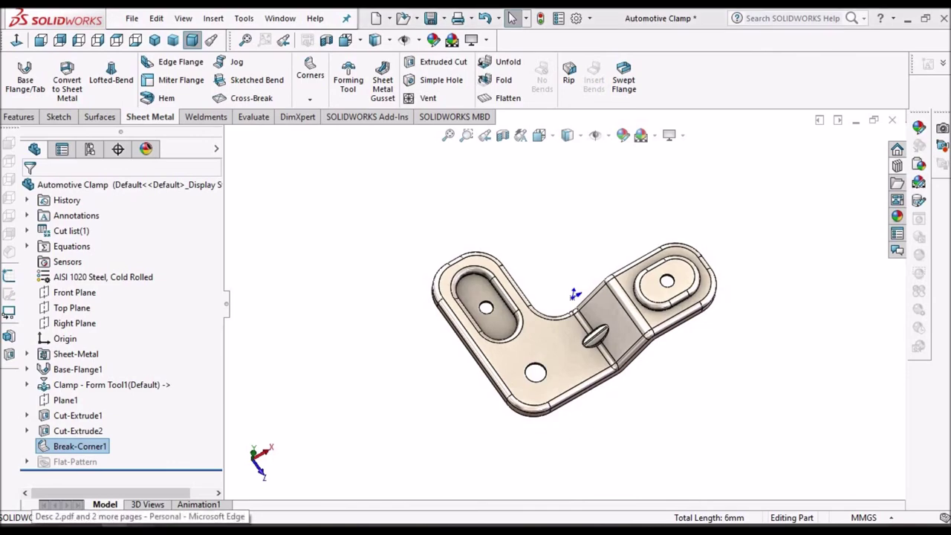
Switch to Microsoft Edge to view the clamp and form tool picture in Desc 2.pdf.
{"action": "left_click", "coordinate": [140, 529]}
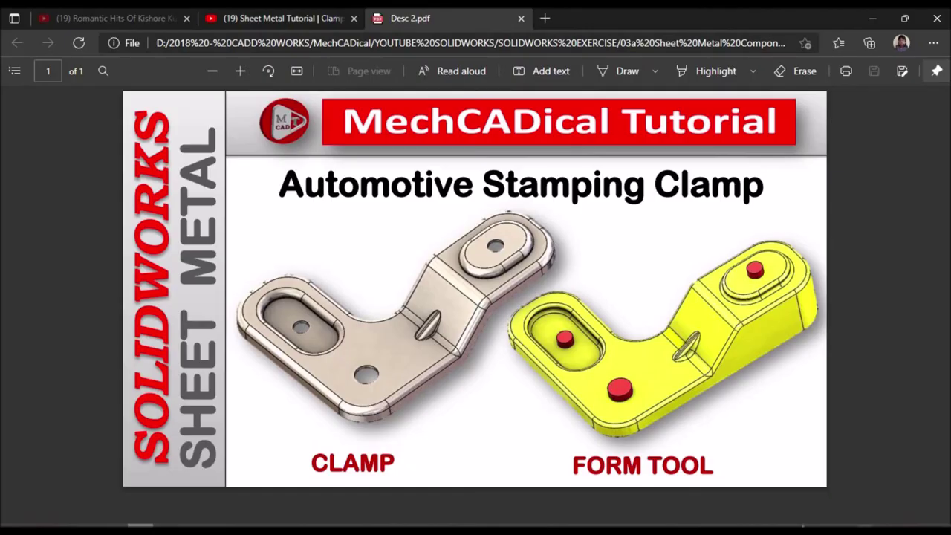
{"action": "left_click", "coordinate": [796, 529]}
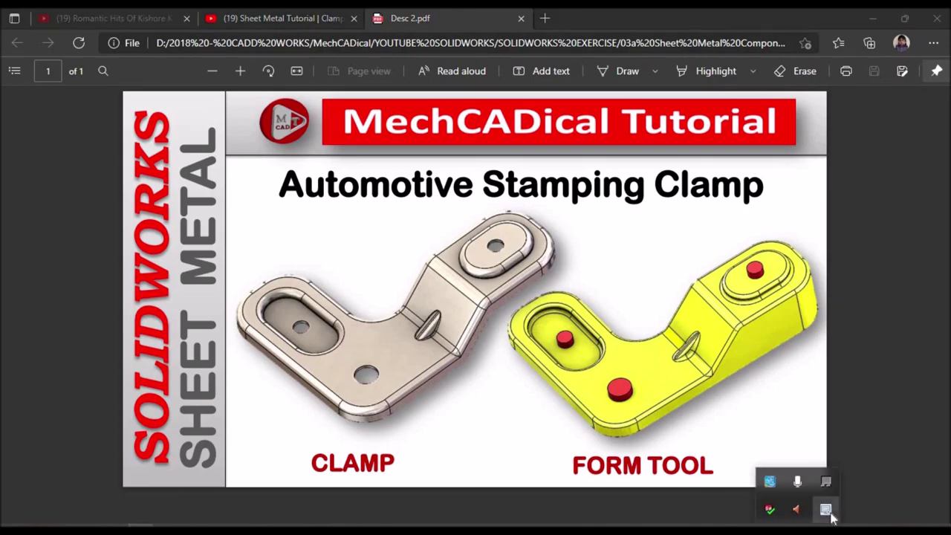